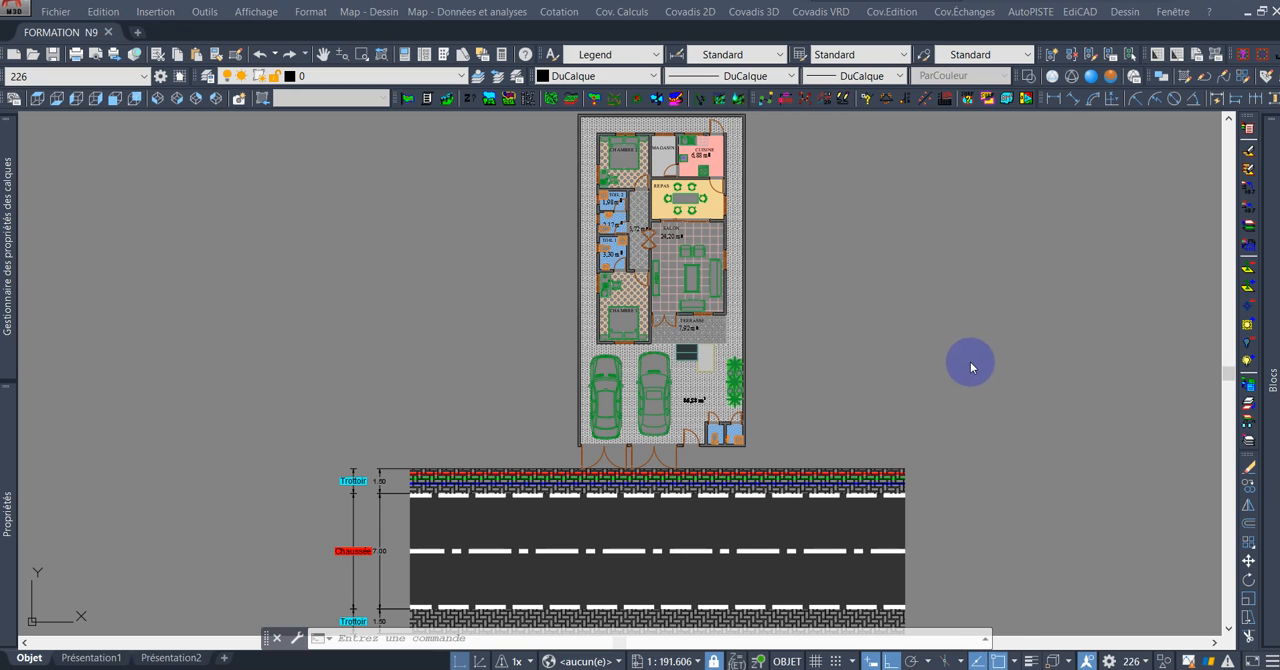
# Examine the house floor plan and its position along the road and sidewalks.
pyautogui.click(966, 322)
pyautogui.scroll(-4, 920, 365)
pyautogui.moveTo(949, 346)
pyautogui.mouseDown(button='middle')
pyautogui.moveTo(903, 323)
pyautogui.moveTo(737, 357)
pyautogui.mouseUp(button='middle')
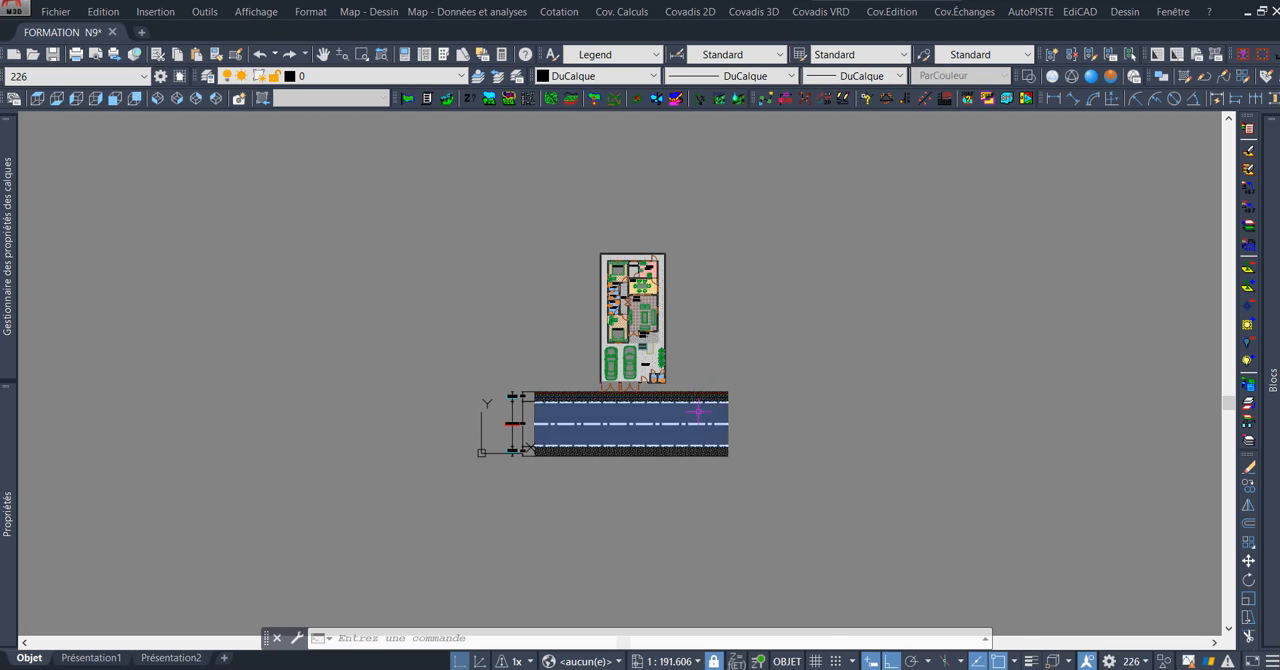
pyautogui.scroll(2, 698, 396)
pyautogui.scroll(2, 700, 400)
pyautogui.moveTo(777, 350); pyautogui.dragTo(806, 289, button='middle')
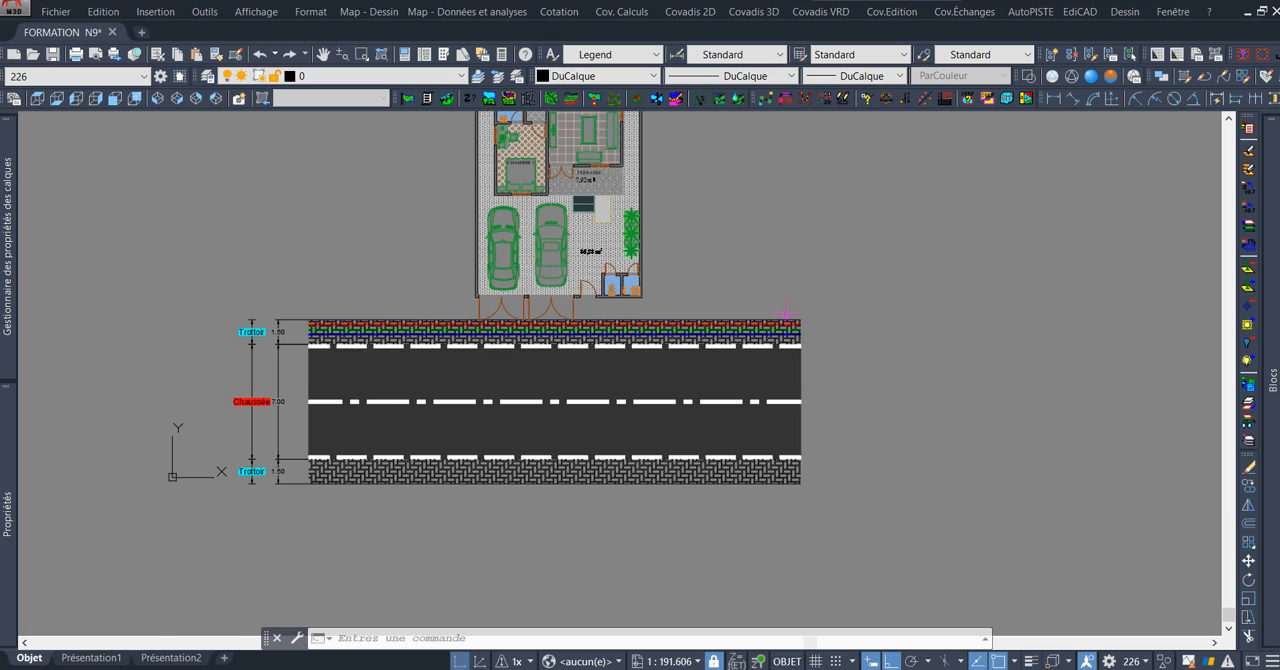
pyautogui.moveTo(714, 251)
pyautogui.mouseDown(button='middle')
pyautogui.moveTo(751, 371)
pyautogui.moveTo(826, 389)
pyautogui.moveTo(801, 289)
pyautogui.moveTo(790, 330)
pyautogui.mouseUp(button='middle')
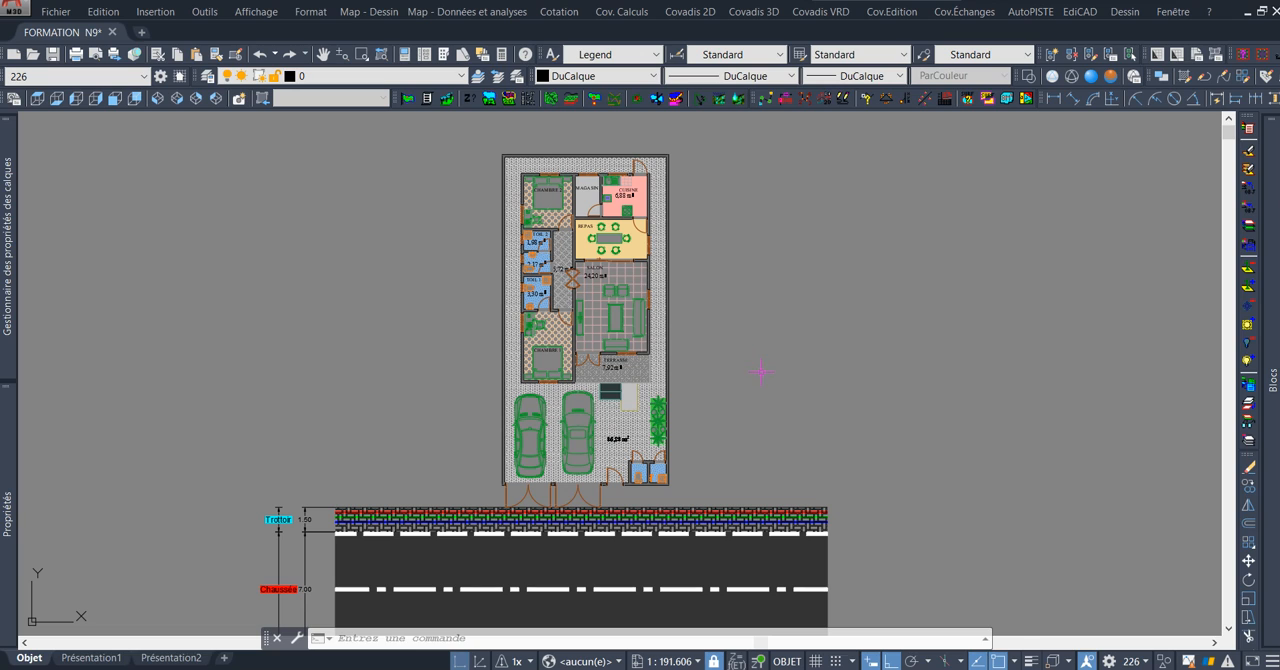
pyautogui.moveTo(752, 387); pyautogui.dragTo(768, 330, button='middle')
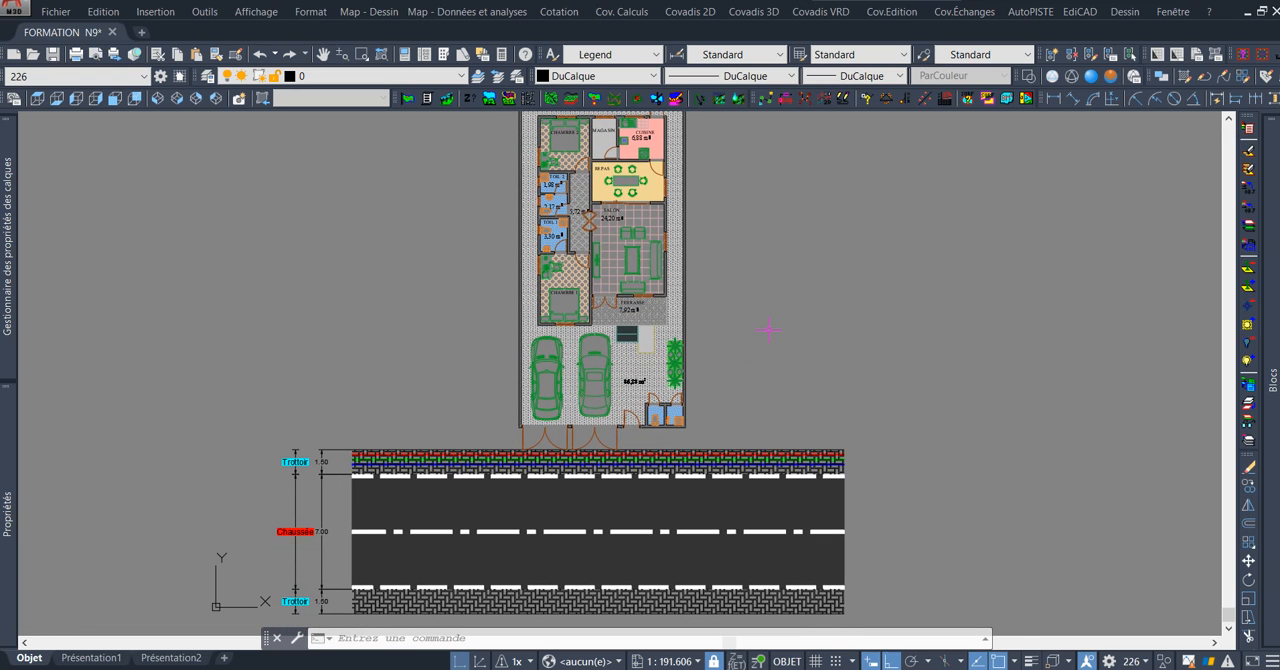
pyautogui.moveTo(763, 423); pyautogui.dragTo(753, 278, button='middle')
pyautogui.scroll(2, 567, 359)
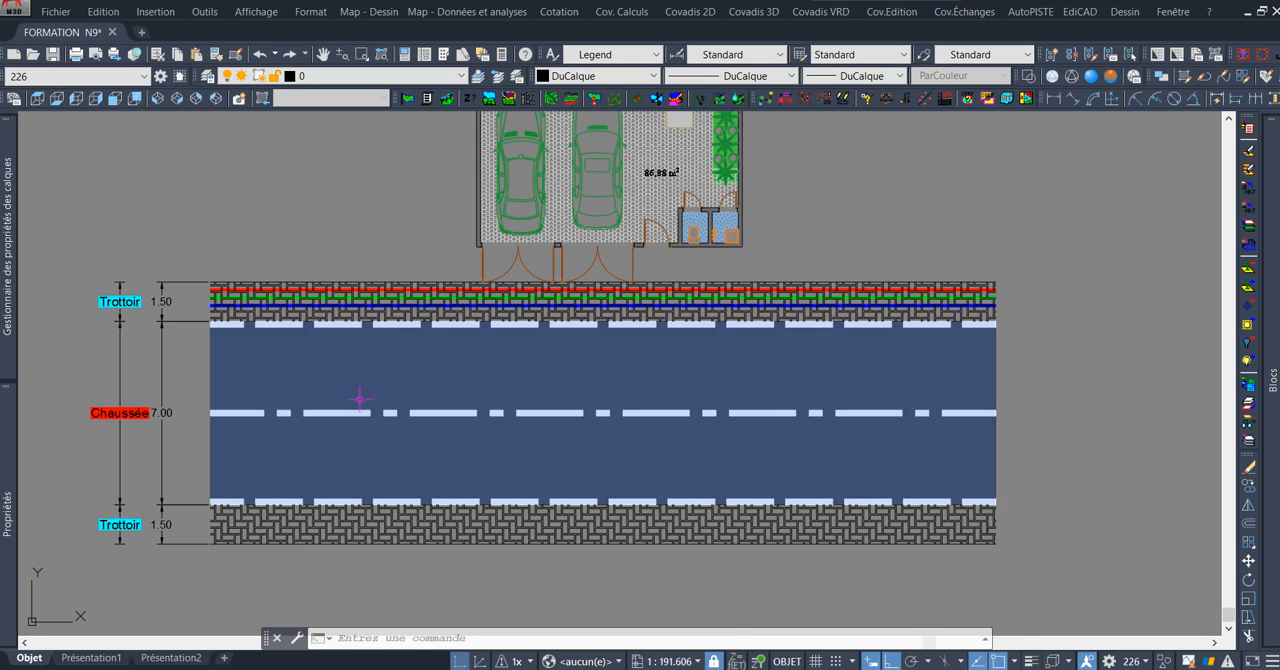
# Examine the roadway with its lane markings, both sidewalks and their width dimensions.
pyautogui.moveTo(359, 400); pyautogui.dragTo(617, 354, button='middle')
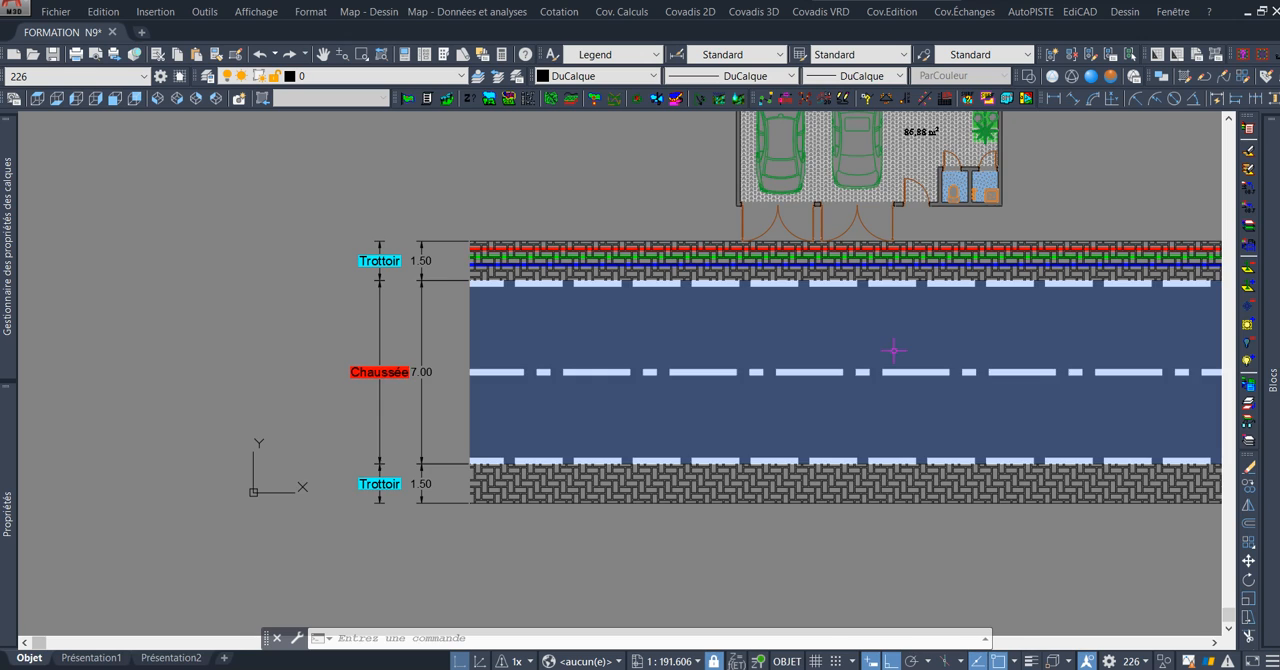
pyautogui.moveTo(893, 350); pyautogui.dragTo(766, 370, button='middle')
pyautogui.scroll(2, 294, 385)
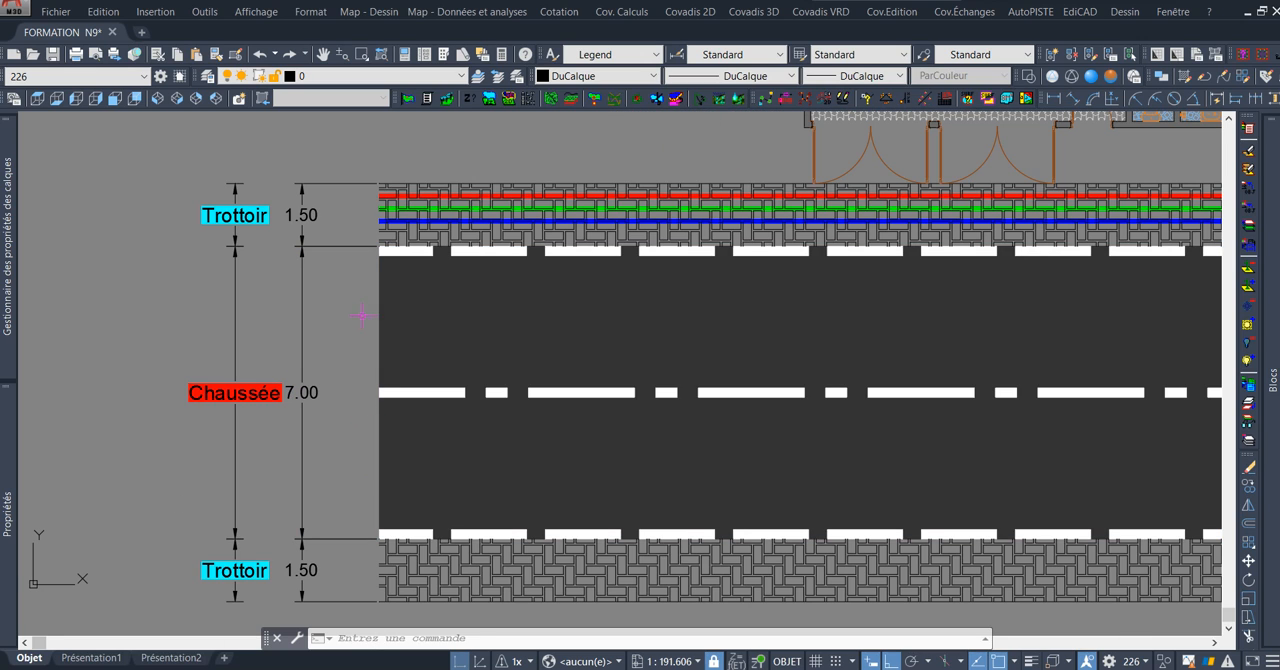
pyautogui.moveTo(341, 359); pyautogui.dragTo(373, 383, button='middle')
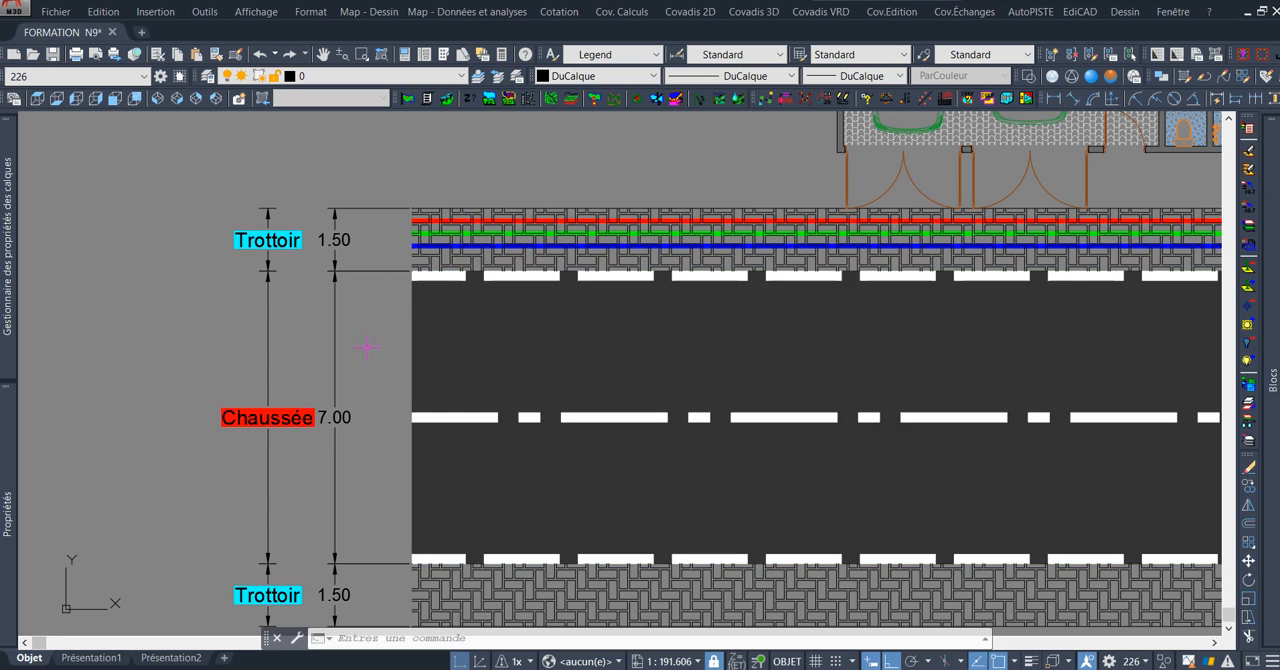
pyautogui.moveTo(408, 441); pyautogui.dragTo(412, 380, button='middle')
pyautogui.scroll(2, 412, 381)
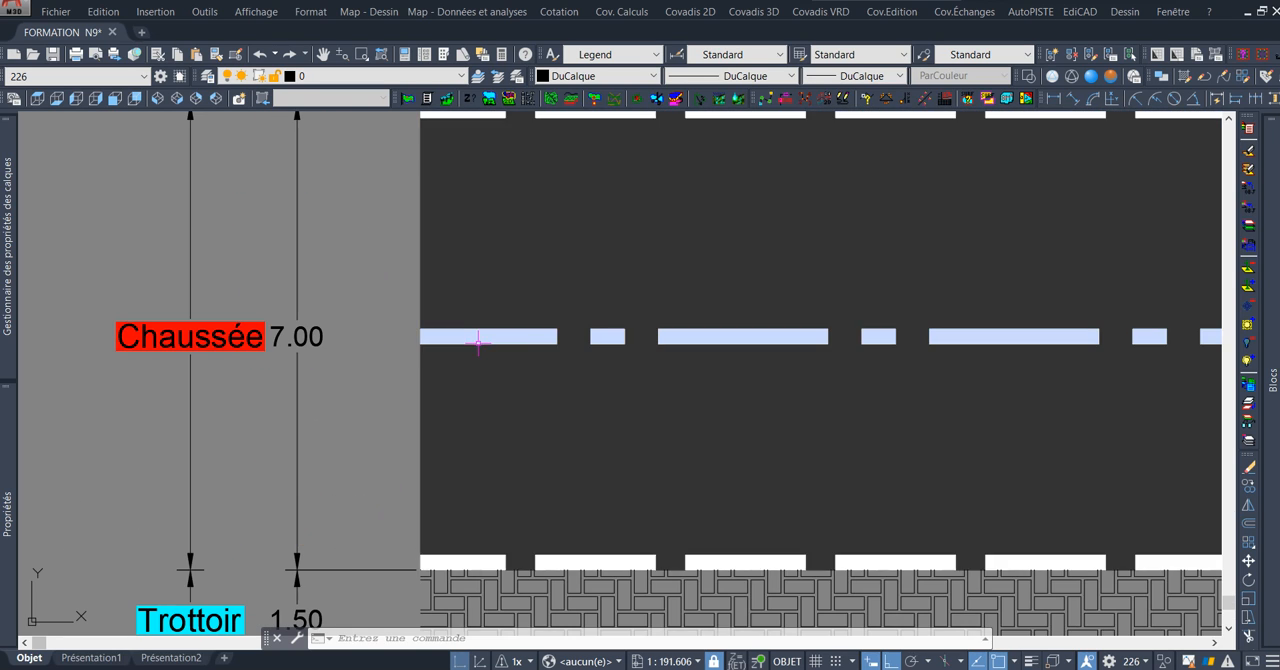
pyautogui.scroll(-2, 527, 350)
pyautogui.scroll(-2, 527, 350)
pyautogui.moveTo(735, 270); pyautogui.dragTo(423, 253, button='middle')
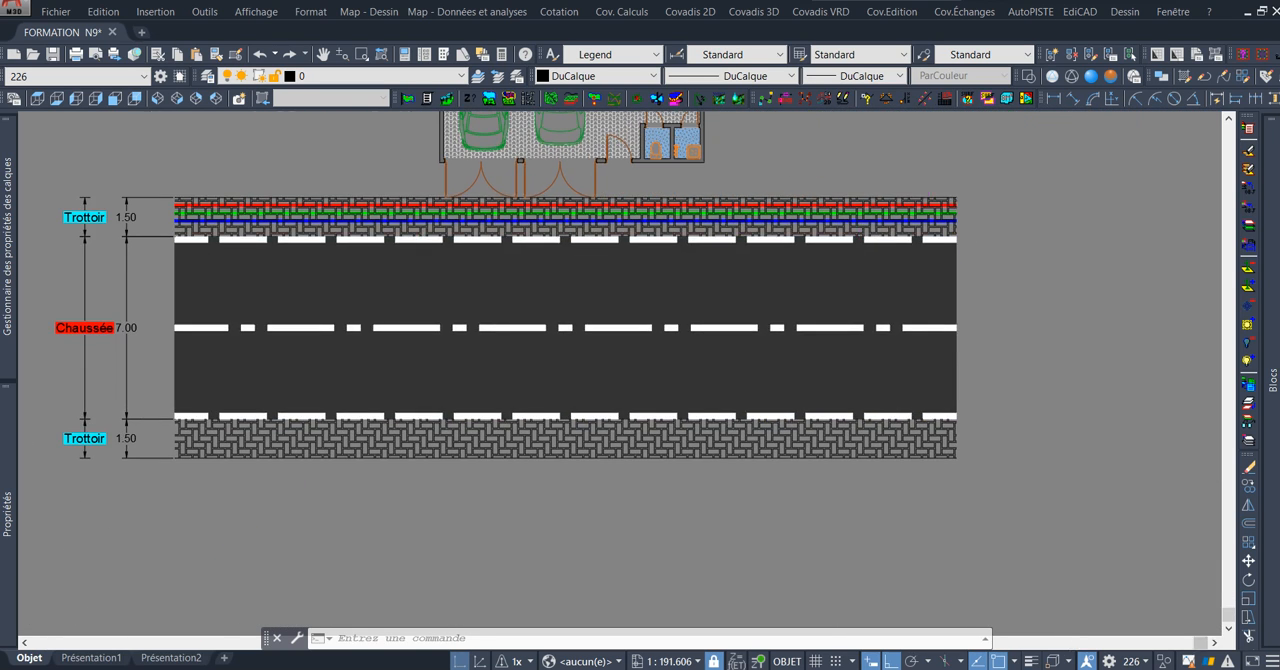
# Freeze the Trottoir - Hachure layer to hide the sidewalk paving behind the network lines.
pyautogui.scroll(4, 944, 191)
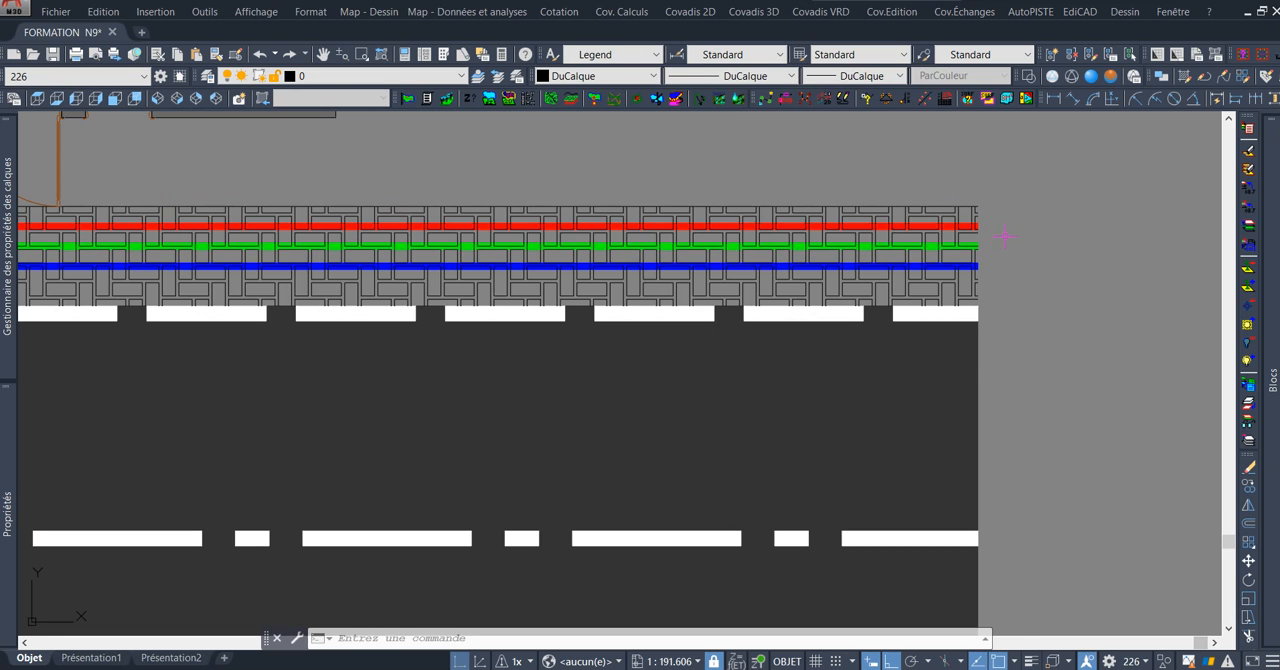
pyautogui.scroll(2, 999, 241)
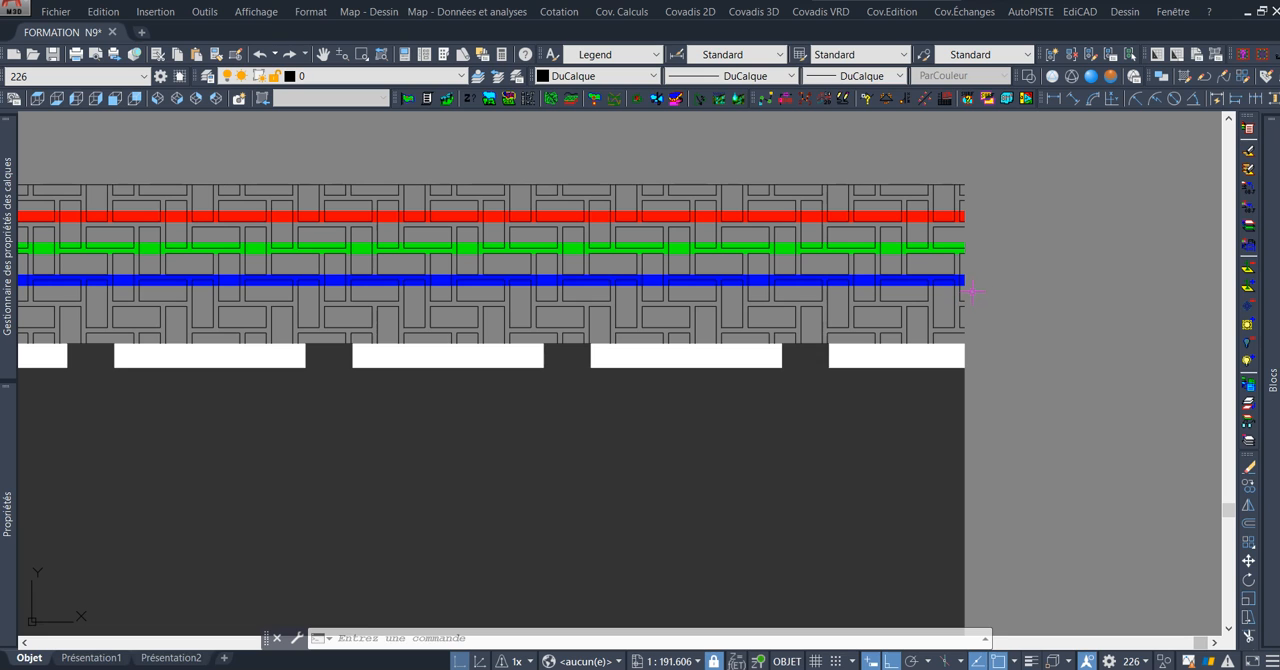
pyautogui.scroll(-4, 970, 297)
pyautogui.scroll(4, 972, 293)
pyautogui.moveTo(874, 298); pyautogui.dragTo(1002, 276, button='middle')
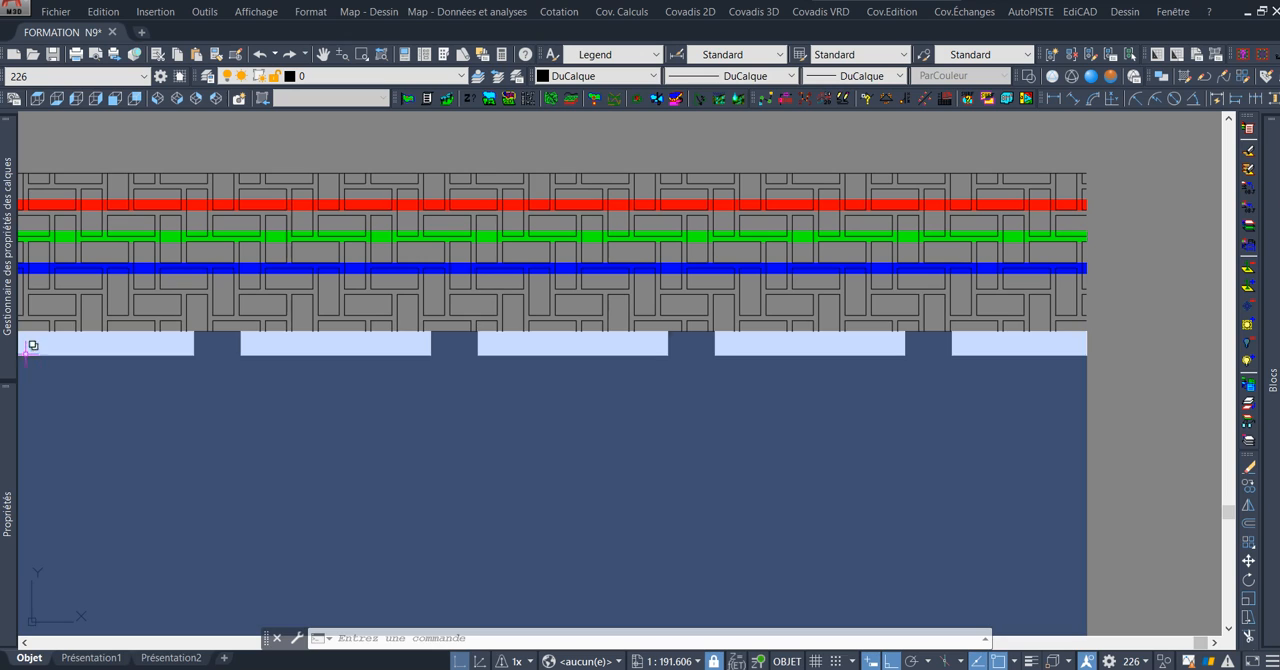
pyautogui.moveTo(14, 357)
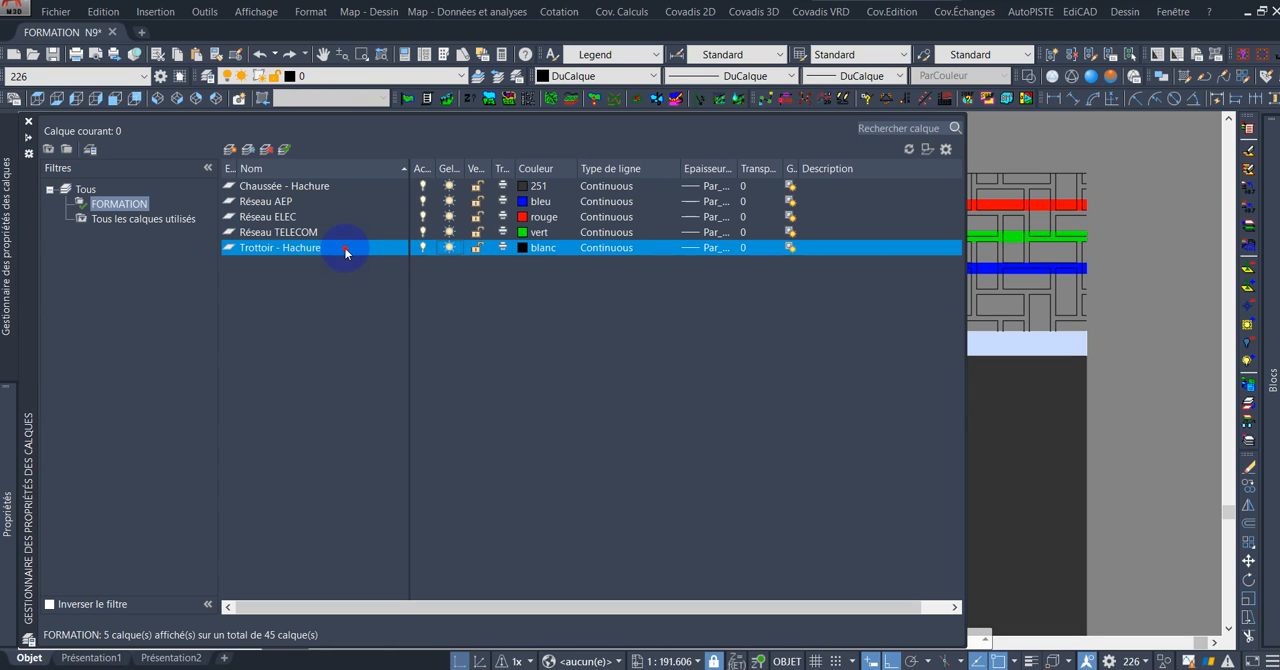
pyautogui.click(449, 247)
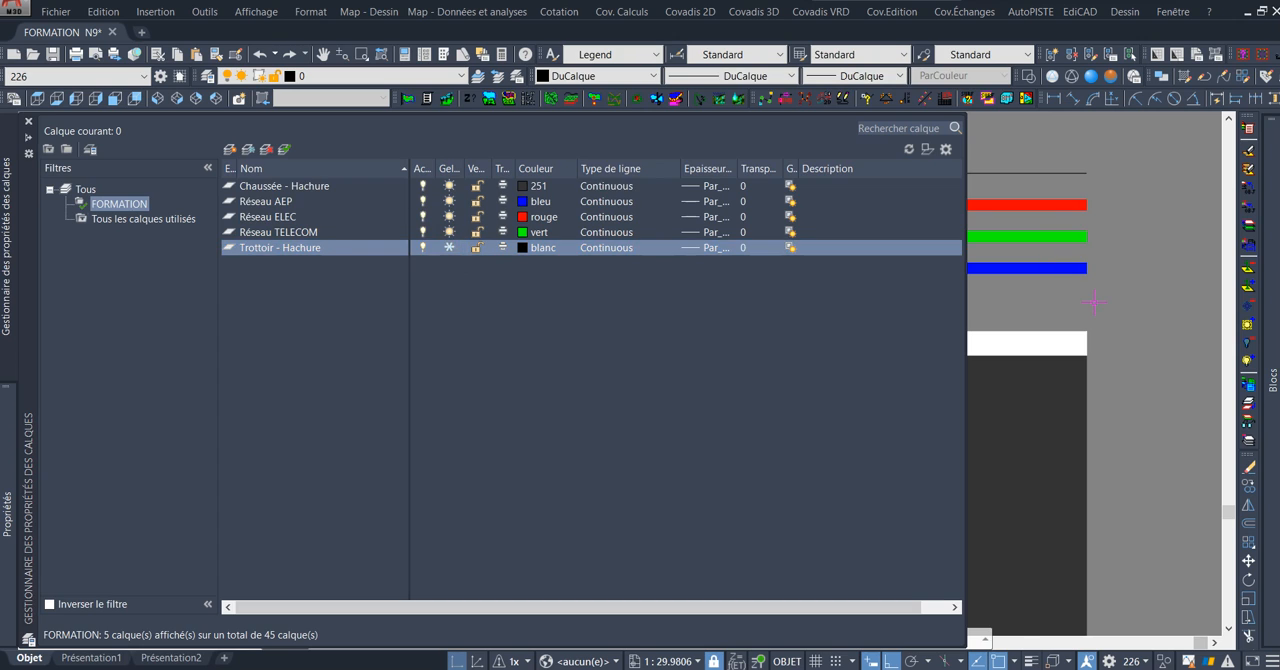
pyautogui.scroll(-6, 692, 258)
pyautogui.scroll(6, 692, 260)
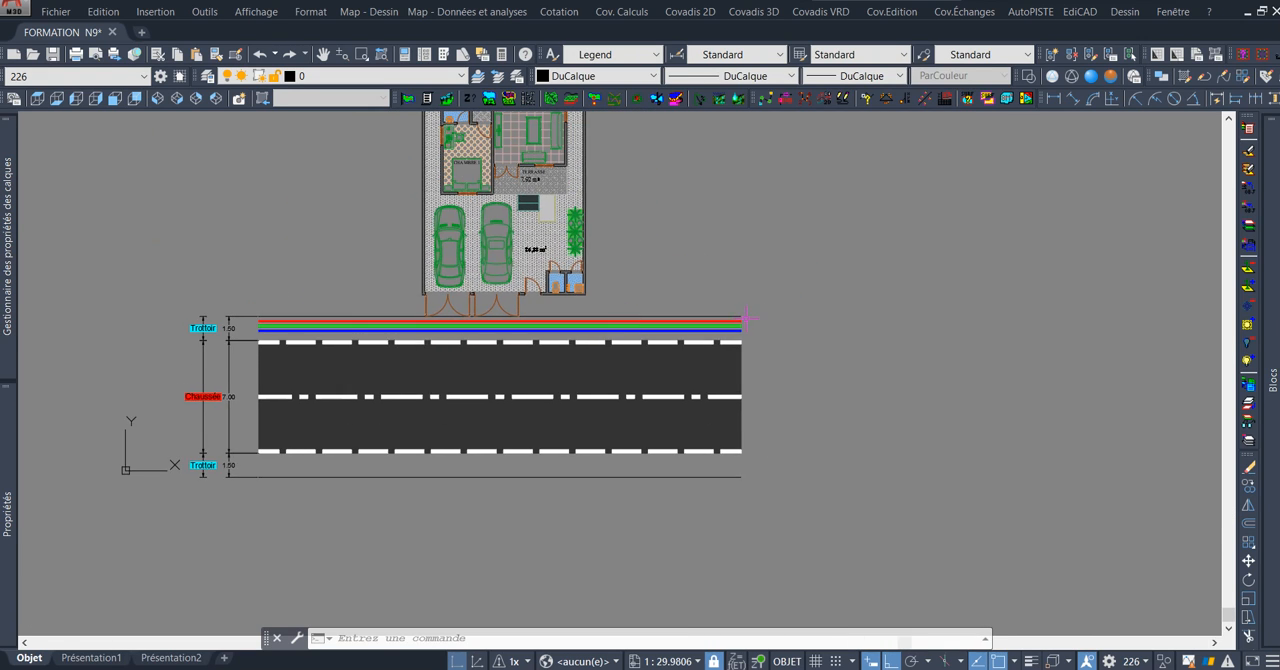
# Inspect the red, green and blue network lines, view the Make Linetype reference image in Photos, and return to the drawing.
pyautogui.scroll(2, 770, 316)
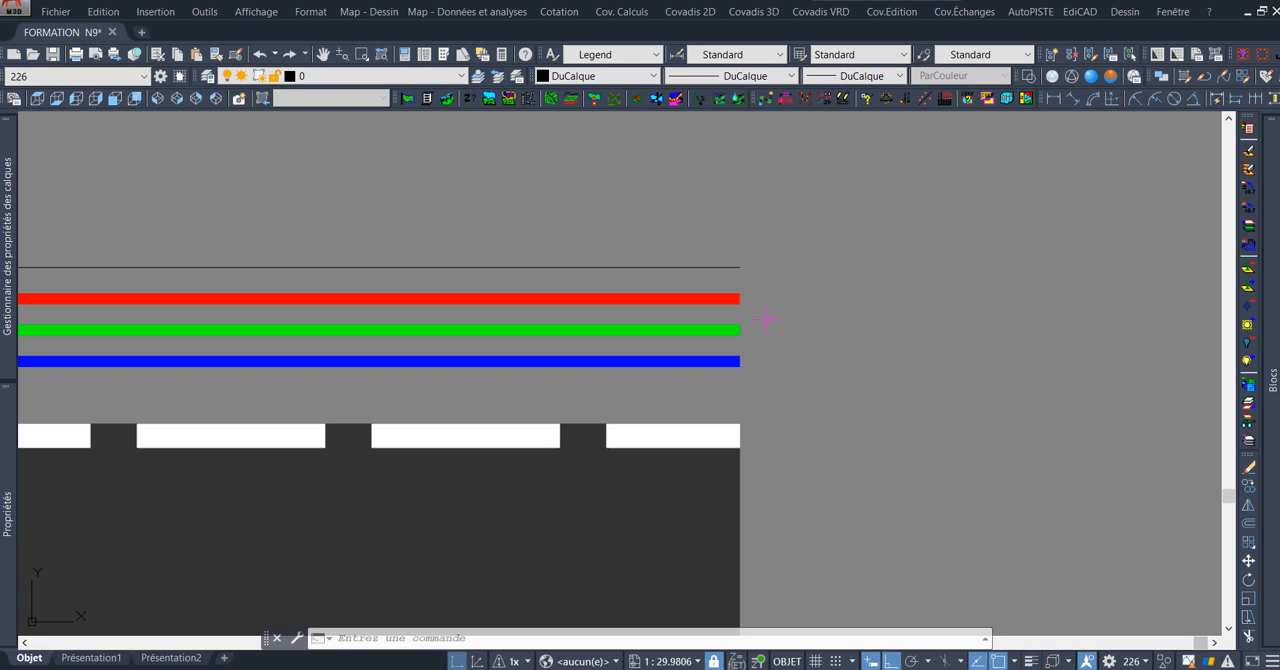
pyautogui.scroll(-4, 766, 319)
pyautogui.moveTo(714, 296); pyautogui.dragTo(502, 297, button='middle')
pyautogui.moveTo(621, 240); pyautogui.dragTo(642, 299, button='middle')
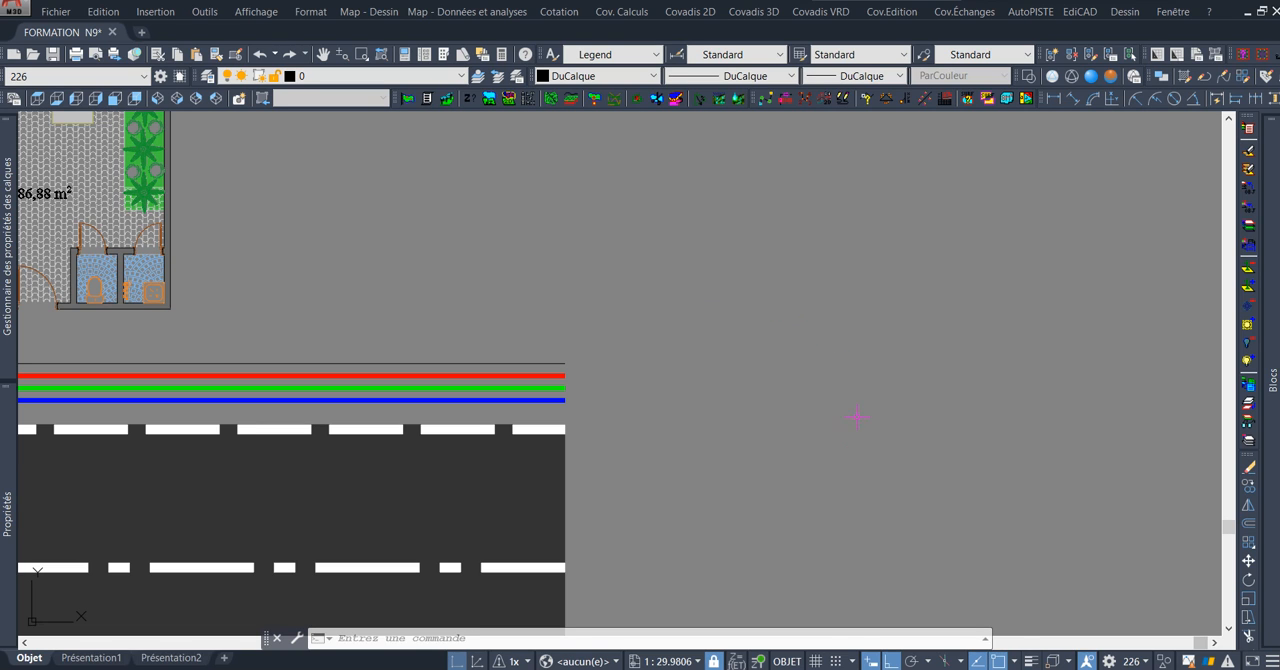
pyautogui.click(762, 668)
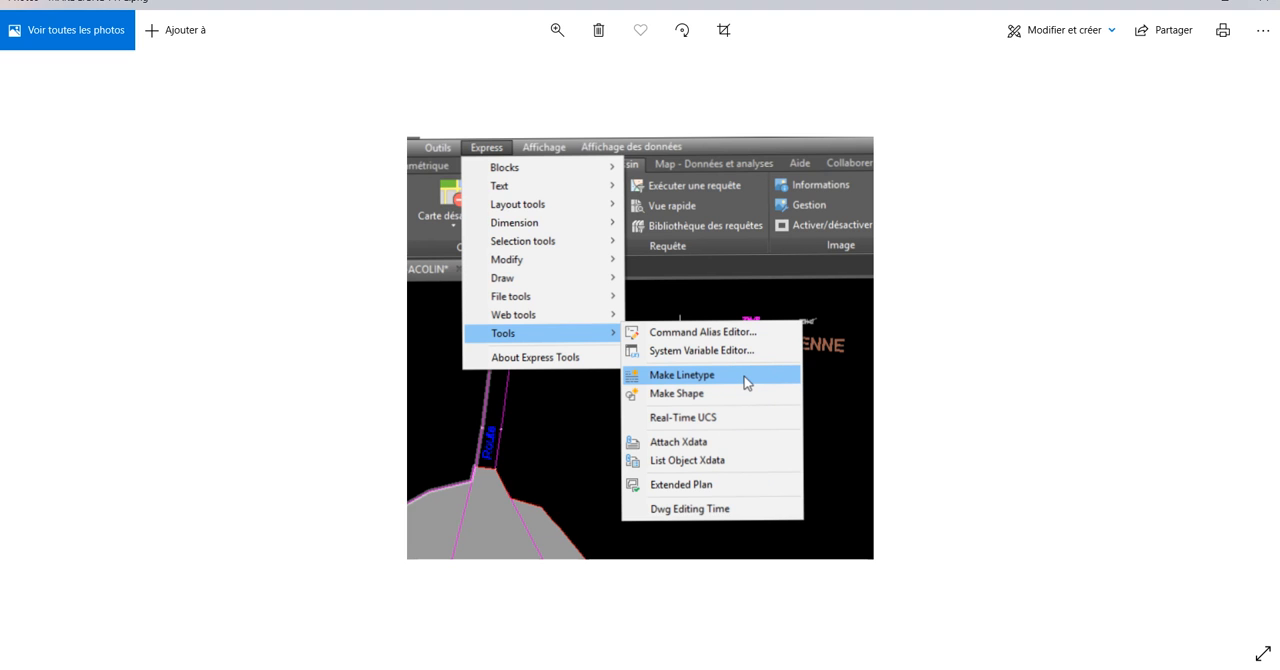
pyautogui.click(735, 669)
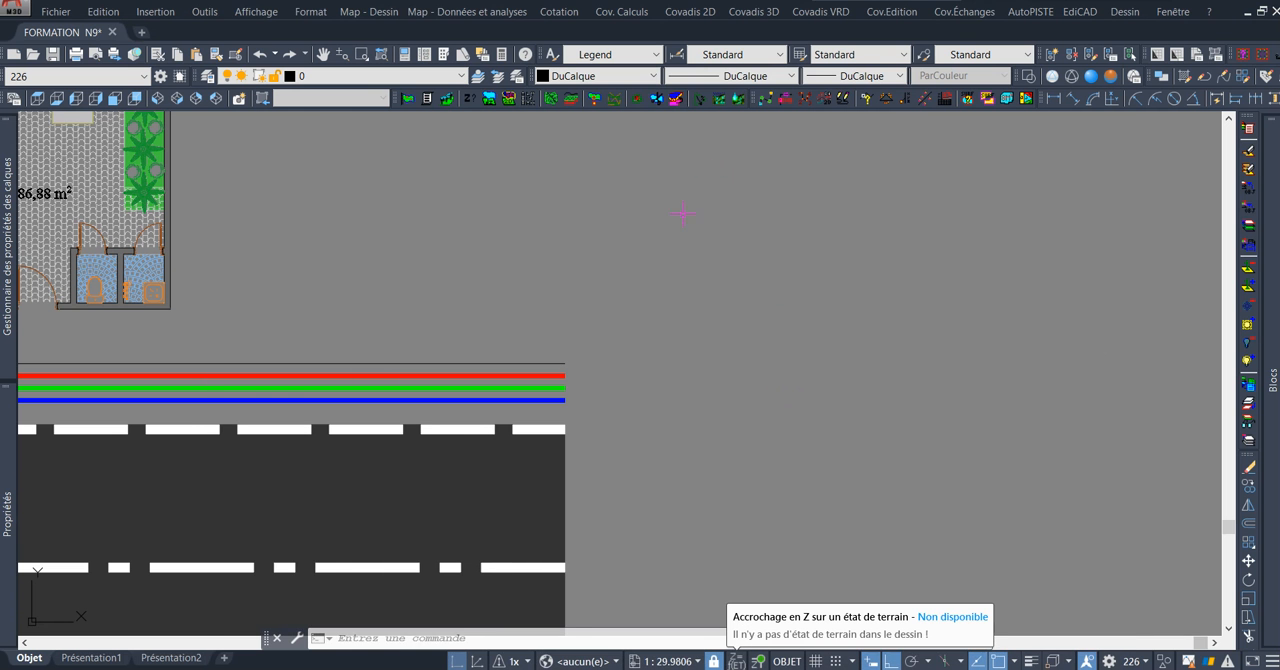
pyautogui.scroll(-5, 650, 226)
pyautogui.moveTo(578, 209)
pyautogui.mouseDown(button='middle')
pyautogui.moveTo(638, 261)
pyautogui.moveTo(621, 315)
pyautogui.mouseUp(button='middle')
pyautogui.scroll(2, 655, 239)
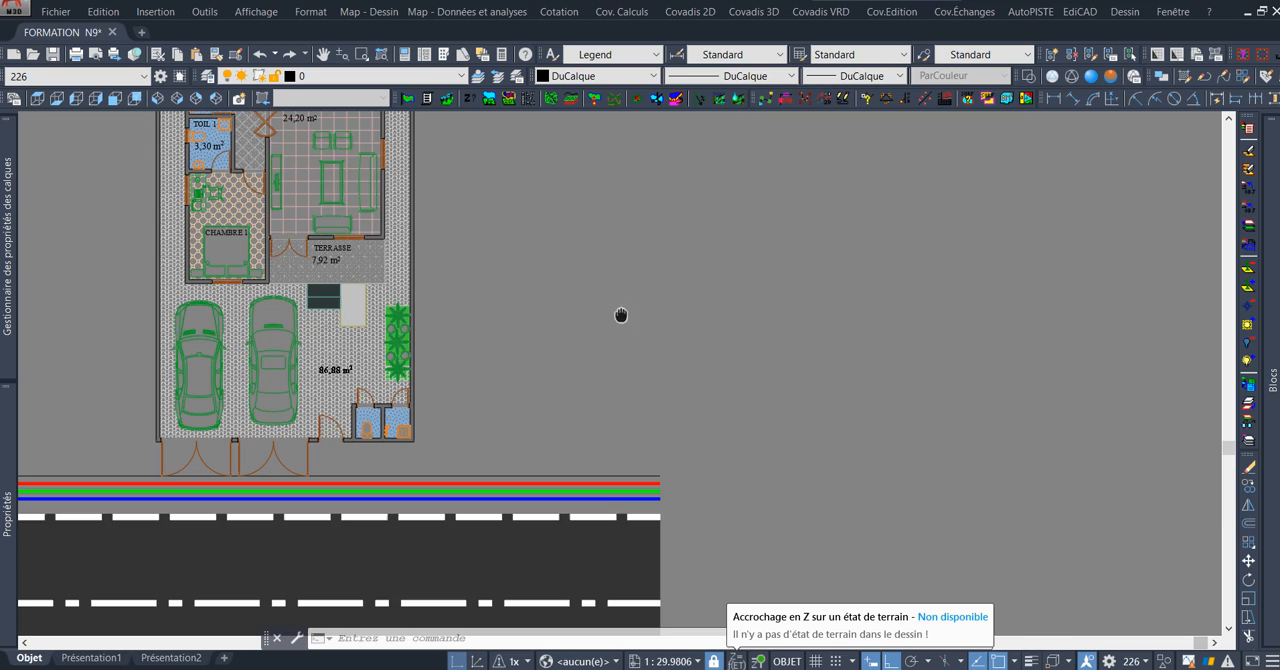
pyautogui.scroll(-6, 641, 256)
pyautogui.moveTo(655, 265); pyautogui.dragTo(596, 323, button='middle')
pyautogui.moveTo(594, 267); pyautogui.dragTo(661, 252, button='middle')
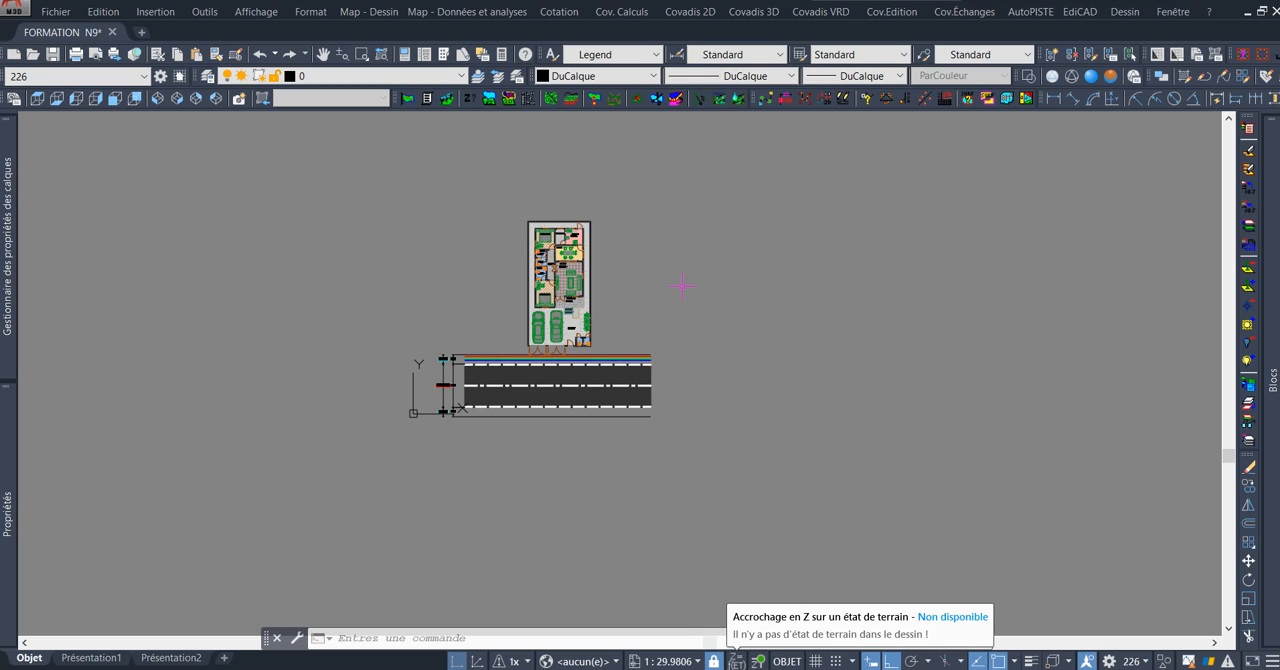
# Place horizontal single-line text "AEP" in the Legend style, about 5.86 units high, in the empty area beyond the road's east end.
pyautogui.scroll(2, 717, 366)
pyautogui.scroll(4, 831, 371)
pyautogui.moveTo(769, 367); pyautogui.dragTo(777, 375, button='middle')
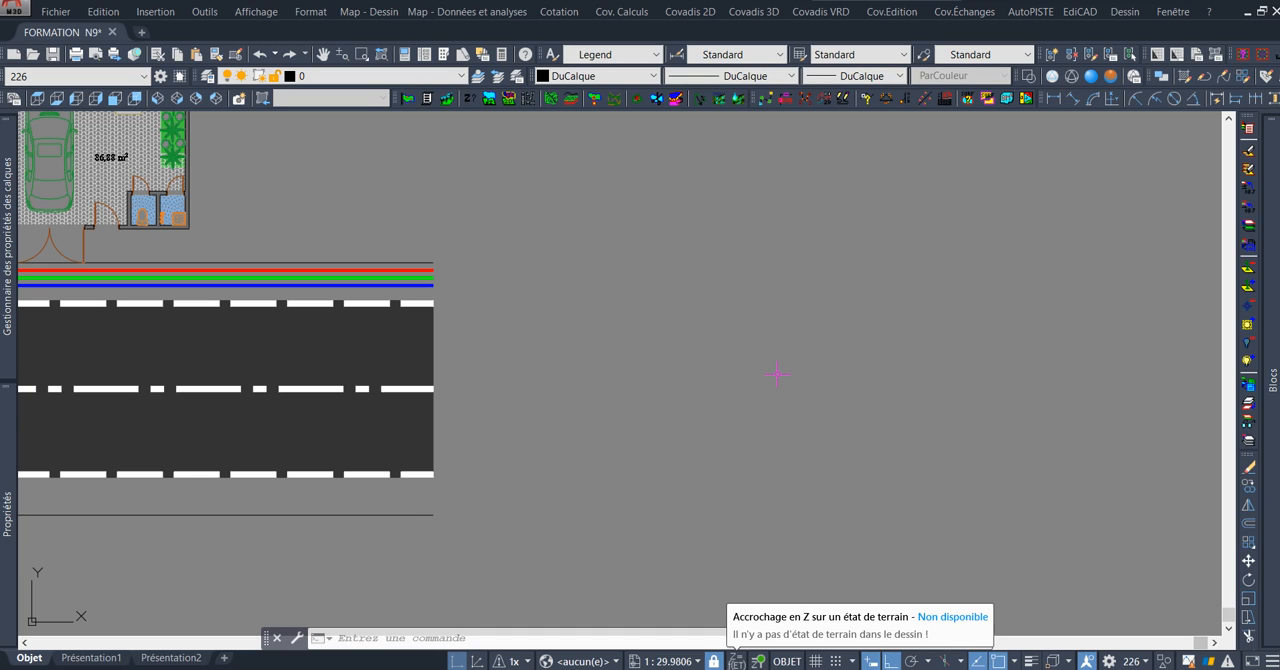
pyautogui.write('TE')
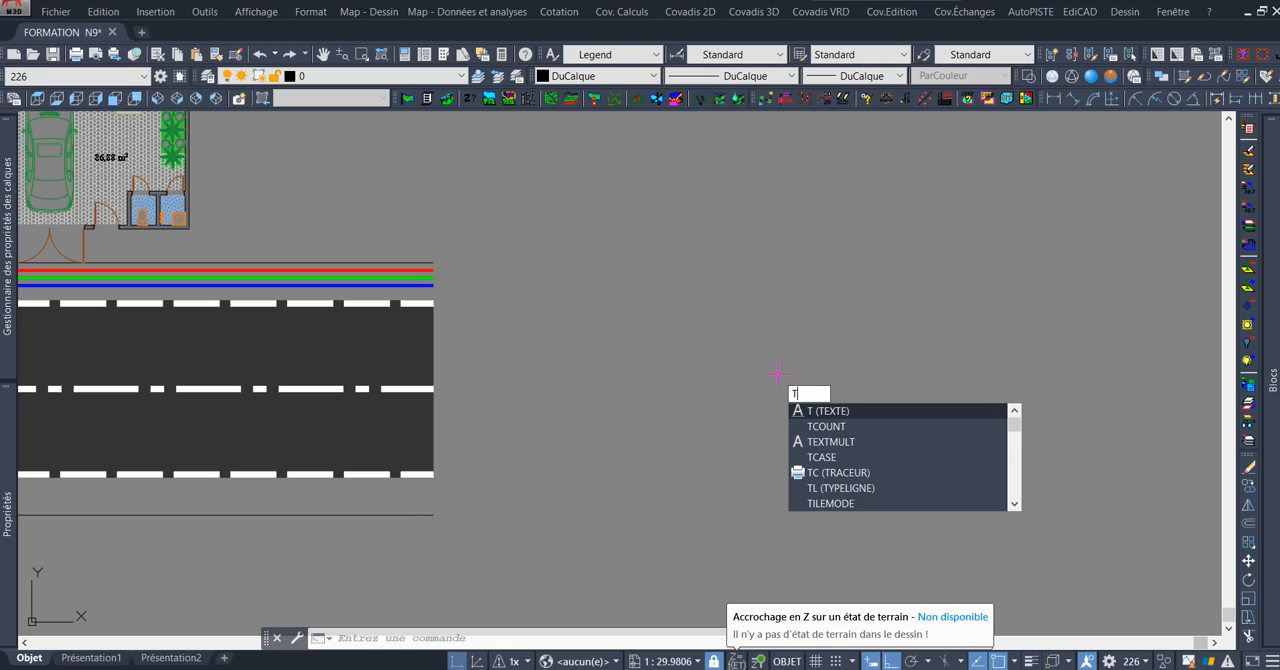
pyautogui.press('BackSpace')
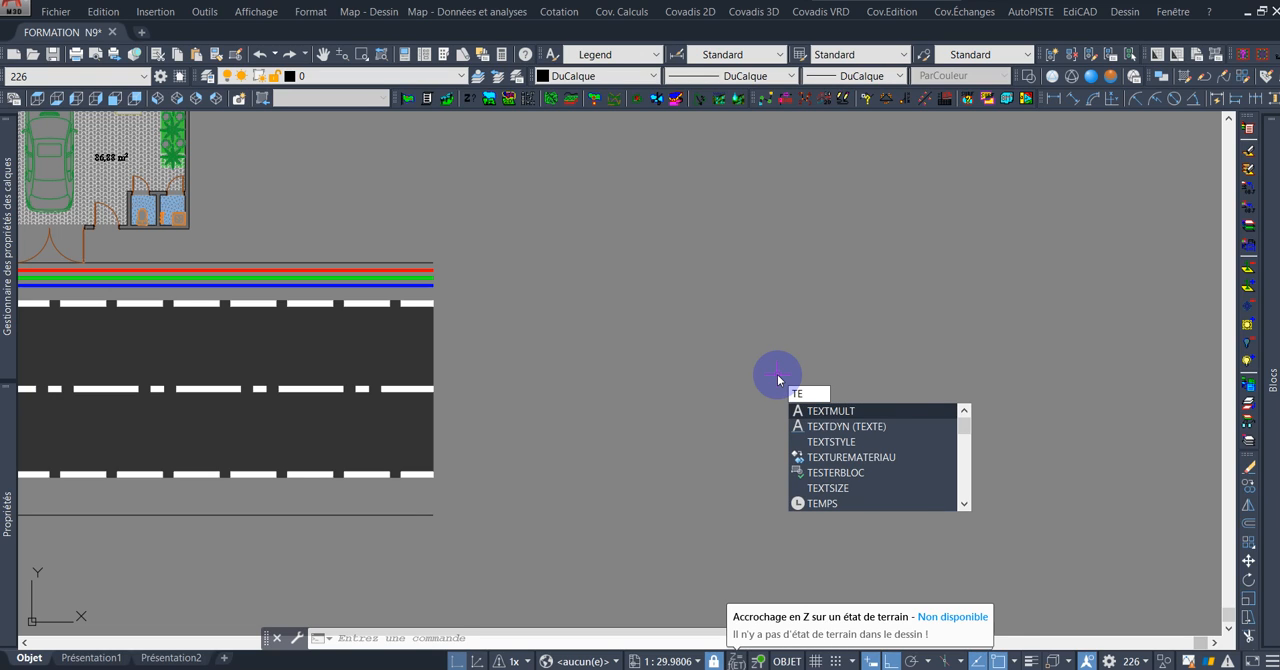
pyautogui.press('BackSpace')
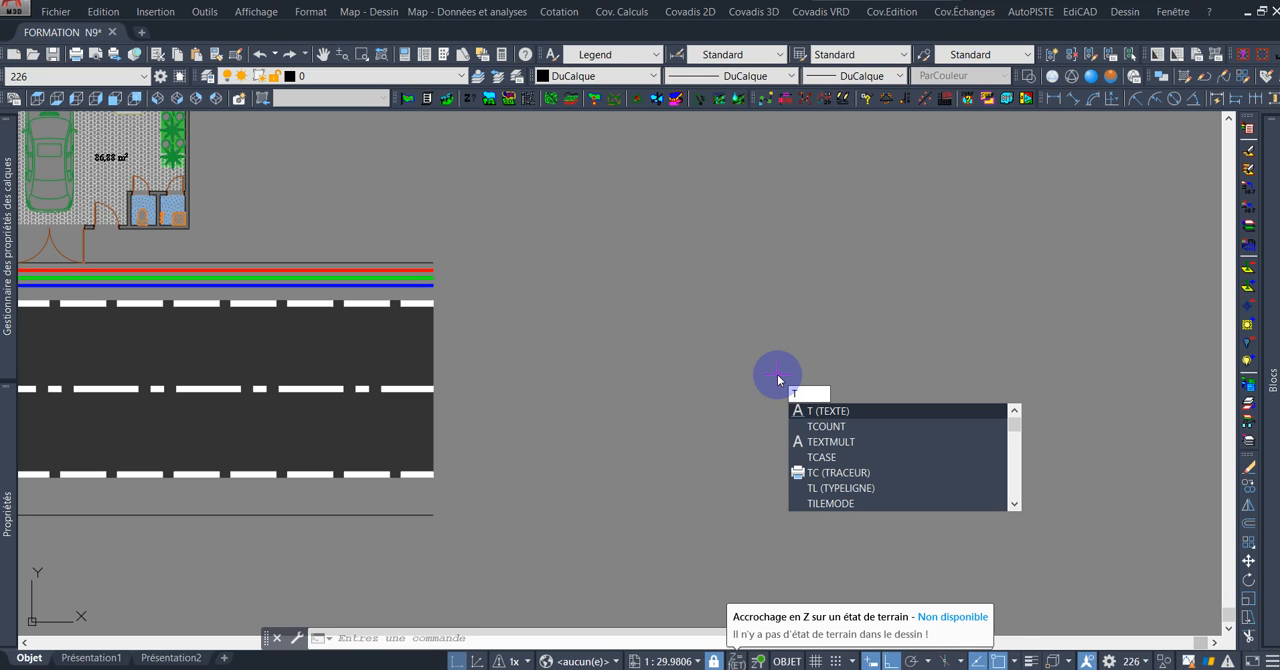
pyautogui.press('Return')
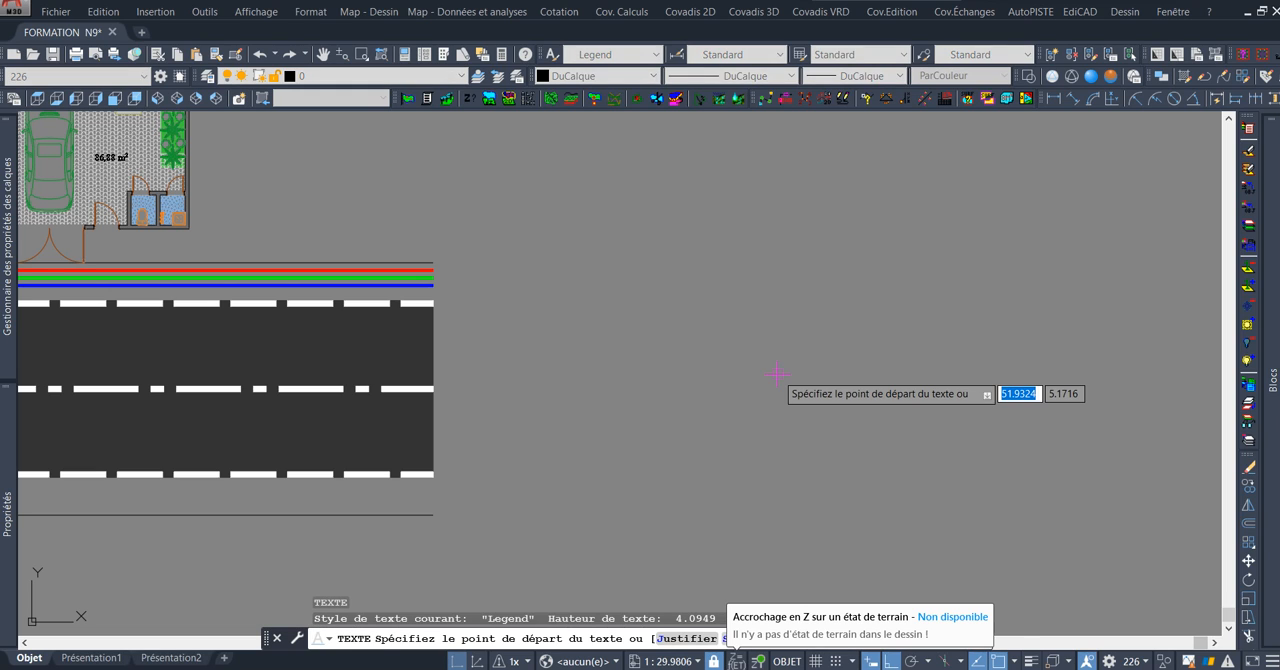
pyautogui.click(743, 319)
pyautogui.click(873, 338)
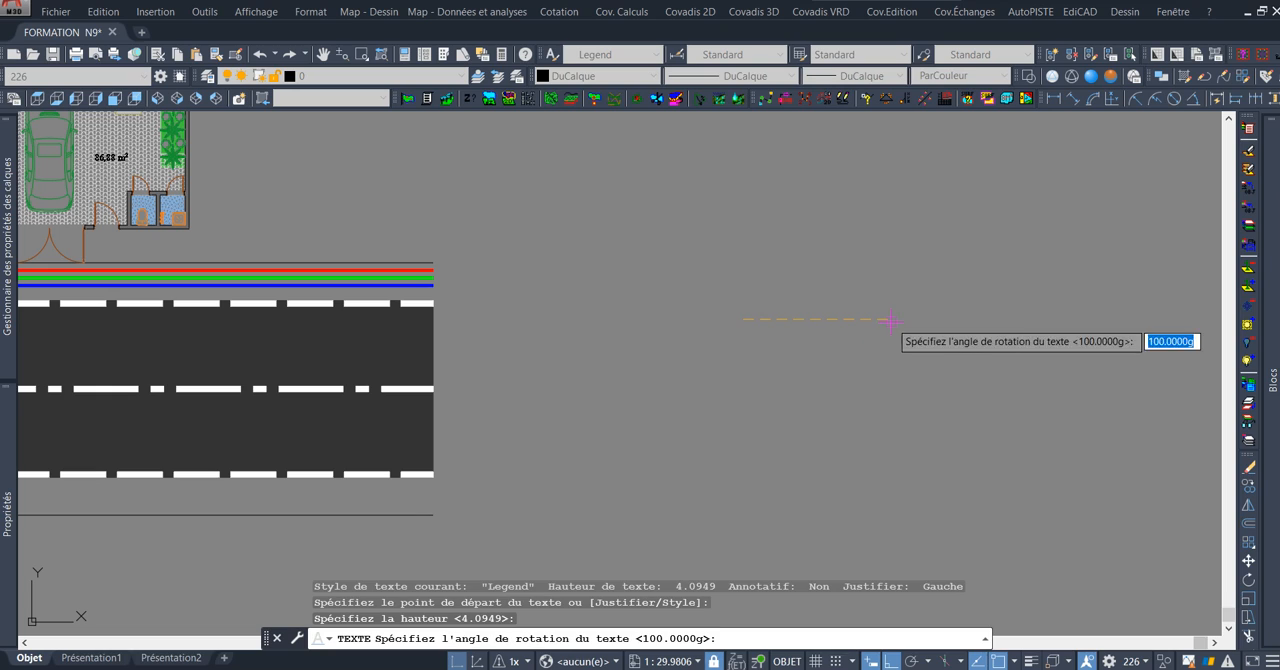
pyautogui.click(891, 322)
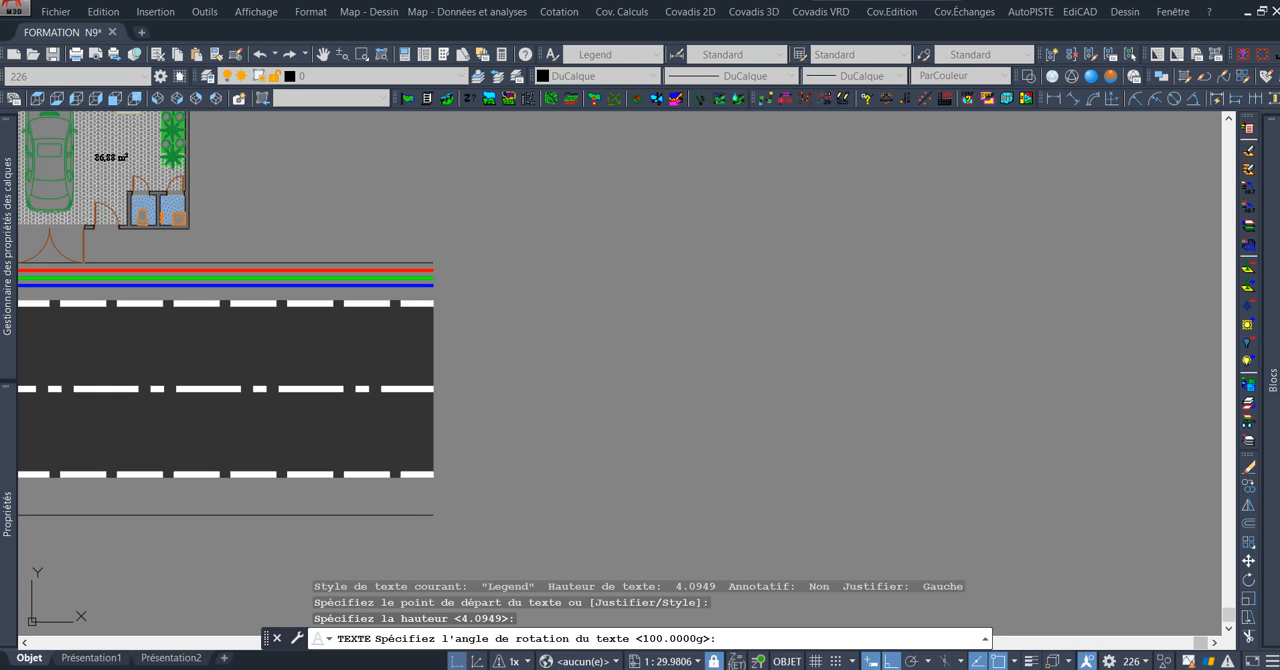
pyautogui.write('AEP')
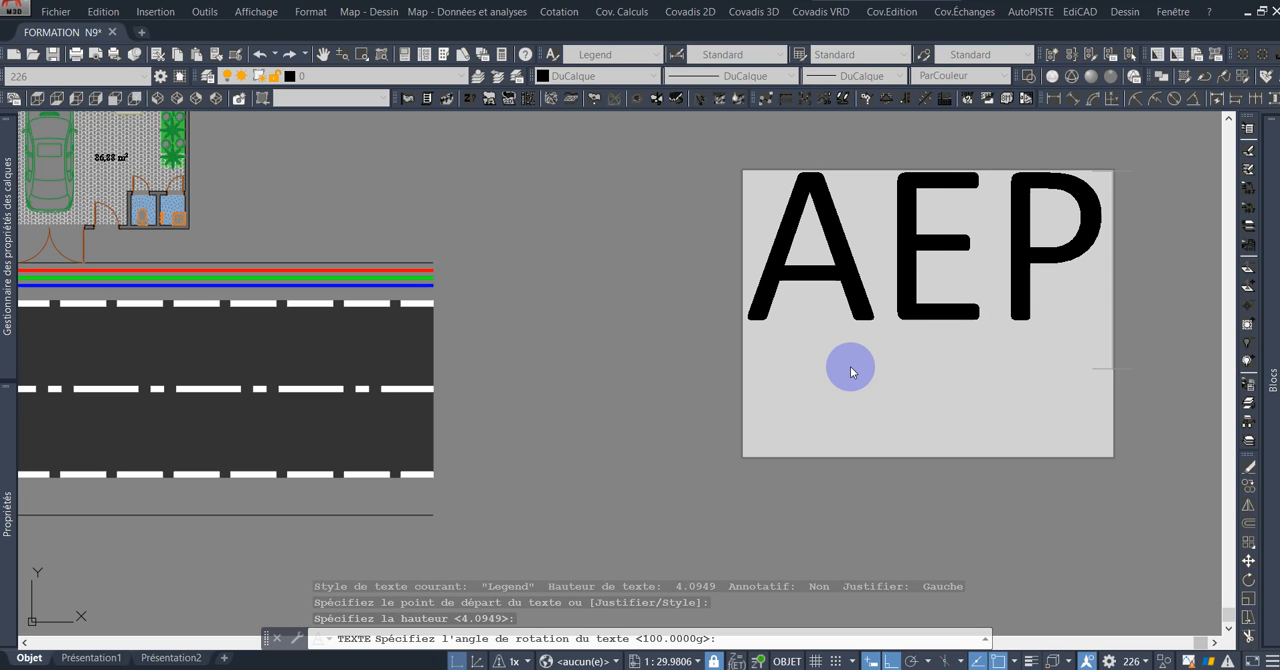
pyautogui.scroll(-6, 850, 366)
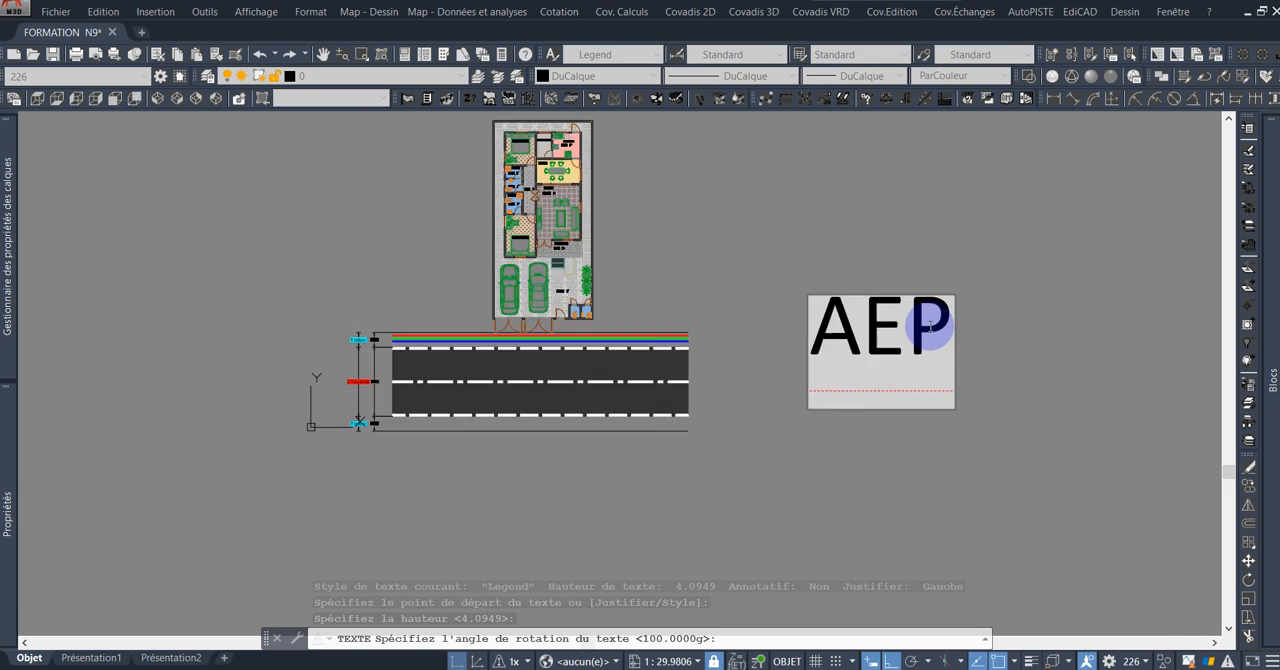
pyautogui.click(985, 330)
pyautogui.press('Escape')
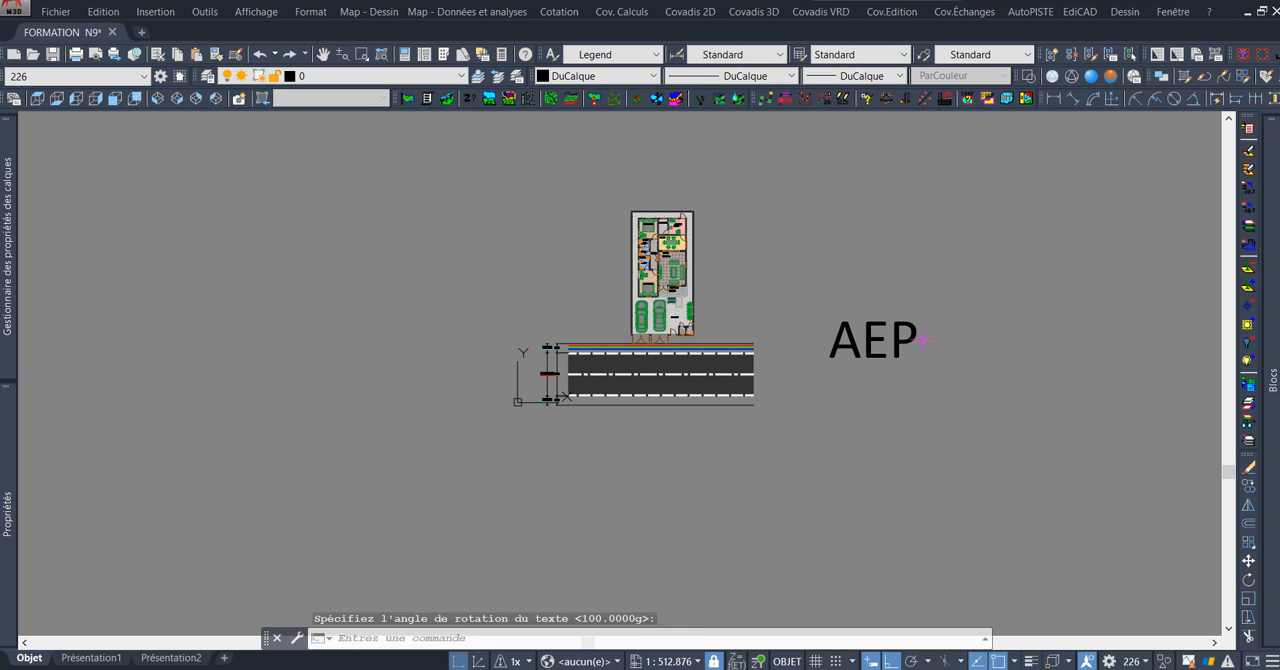
# Set the height of the AEP text to 0.1.
pyautogui.click(908, 343)
pyautogui.scroll(2, 919, 319)
pyautogui.scroll(4, 880, 380)
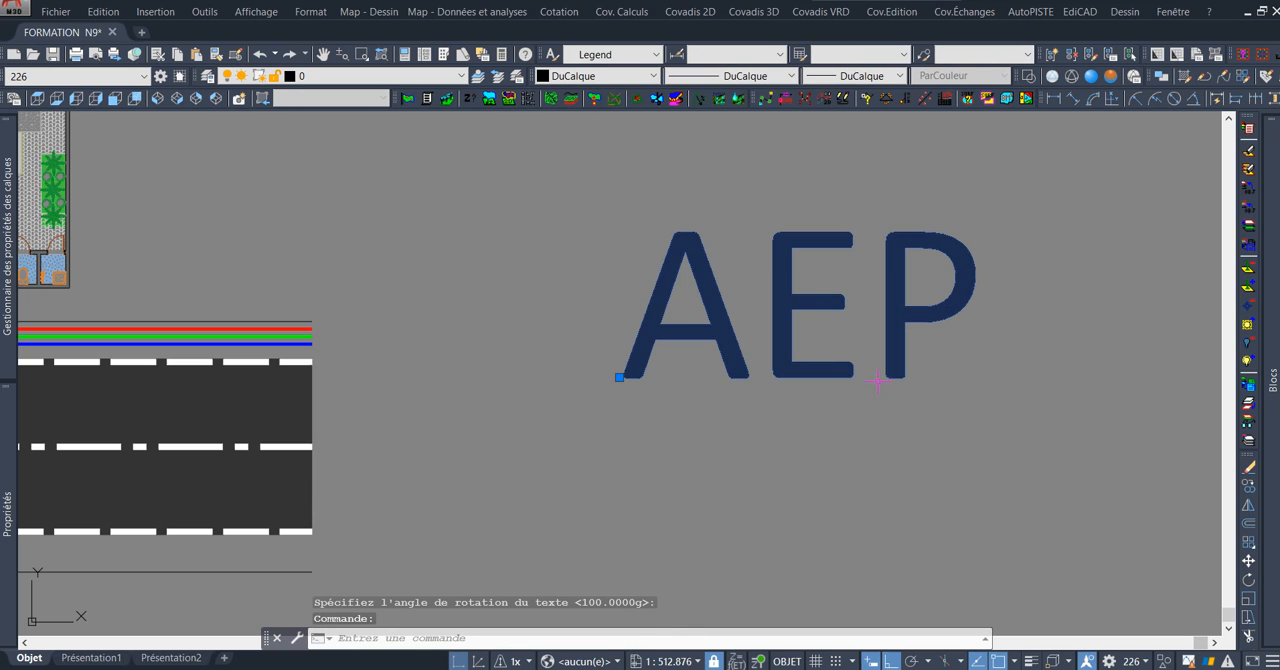
pyautogui.scroll(-2, 706, 393)
pyautogui.moveTo(752, 360); pyautogui.dragTo(820, 339, button='middle')
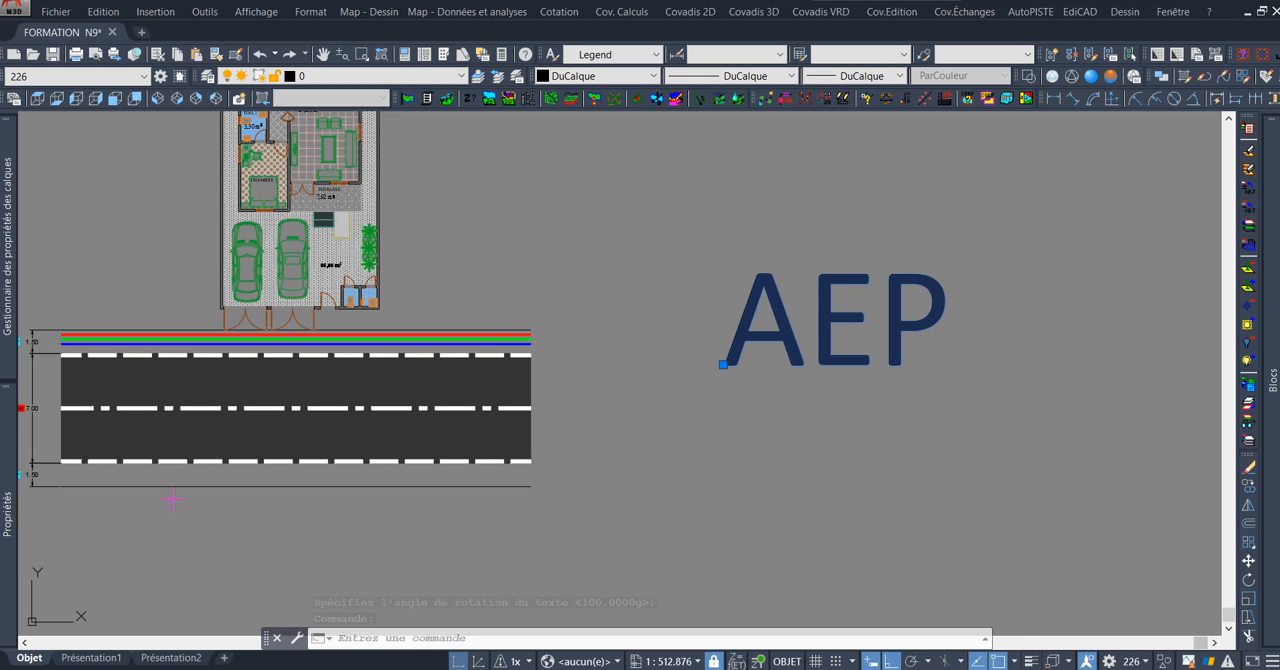
pyautogui.moveTo(9, 515)
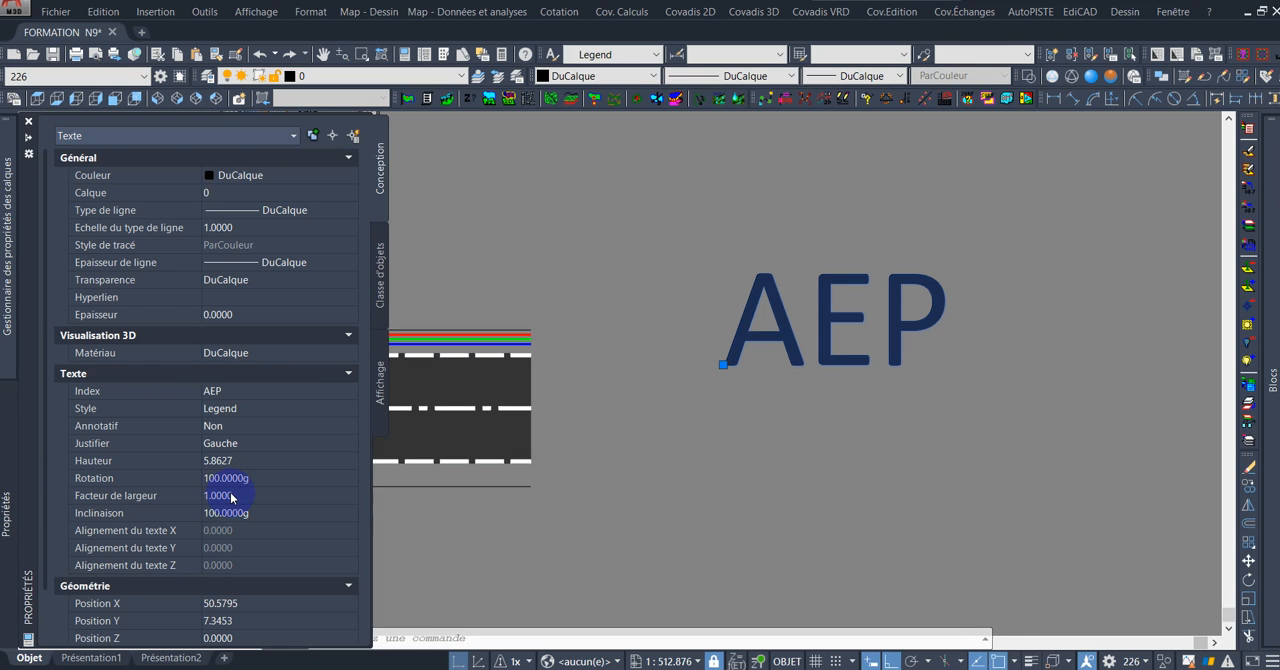
pyautogui.click(283, 460)
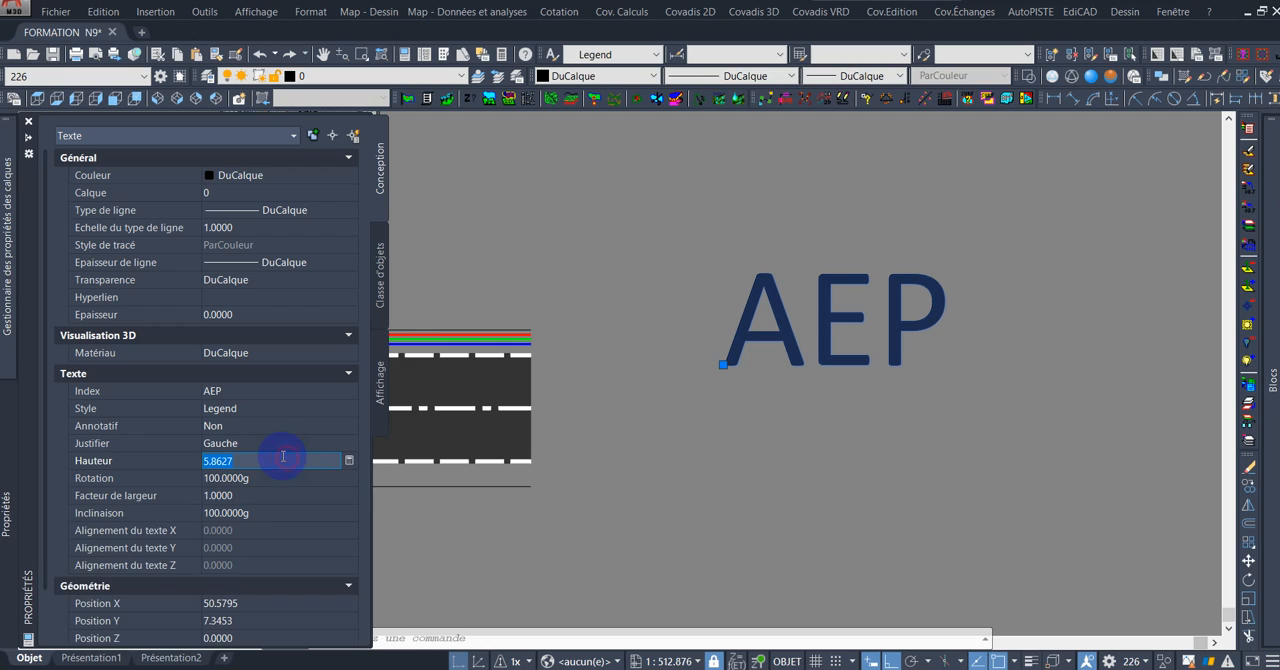
pyautogui.write('0.1')
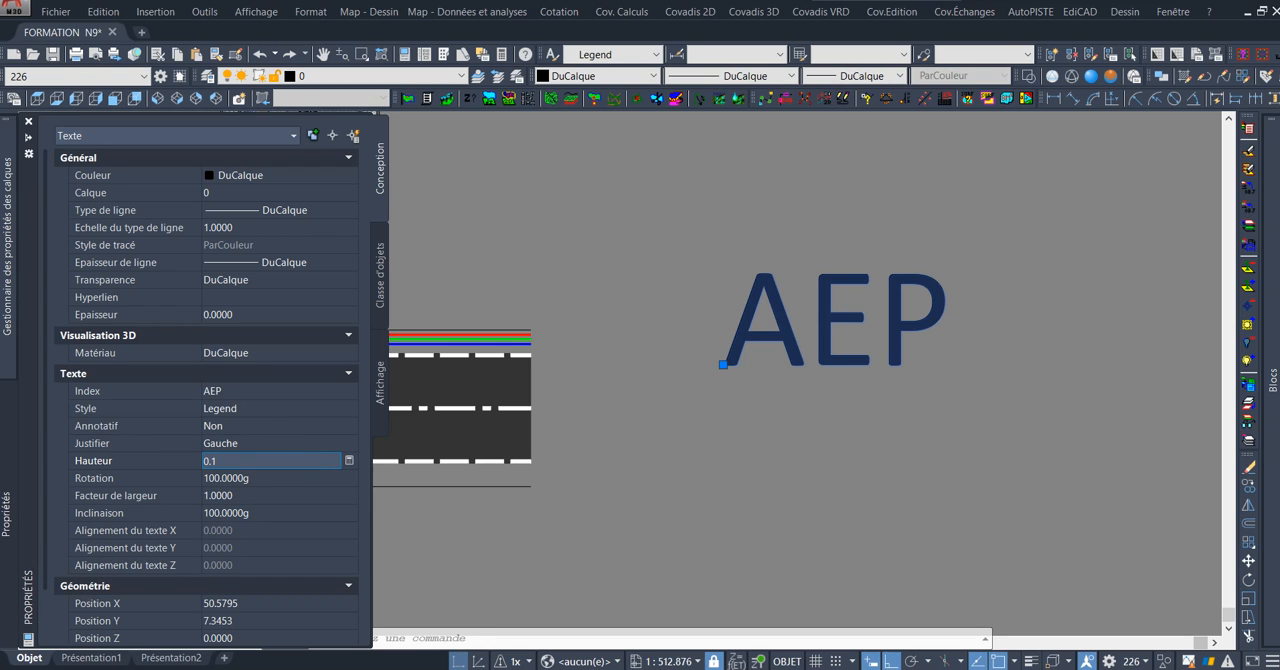
pyautogui.click(283, 478)
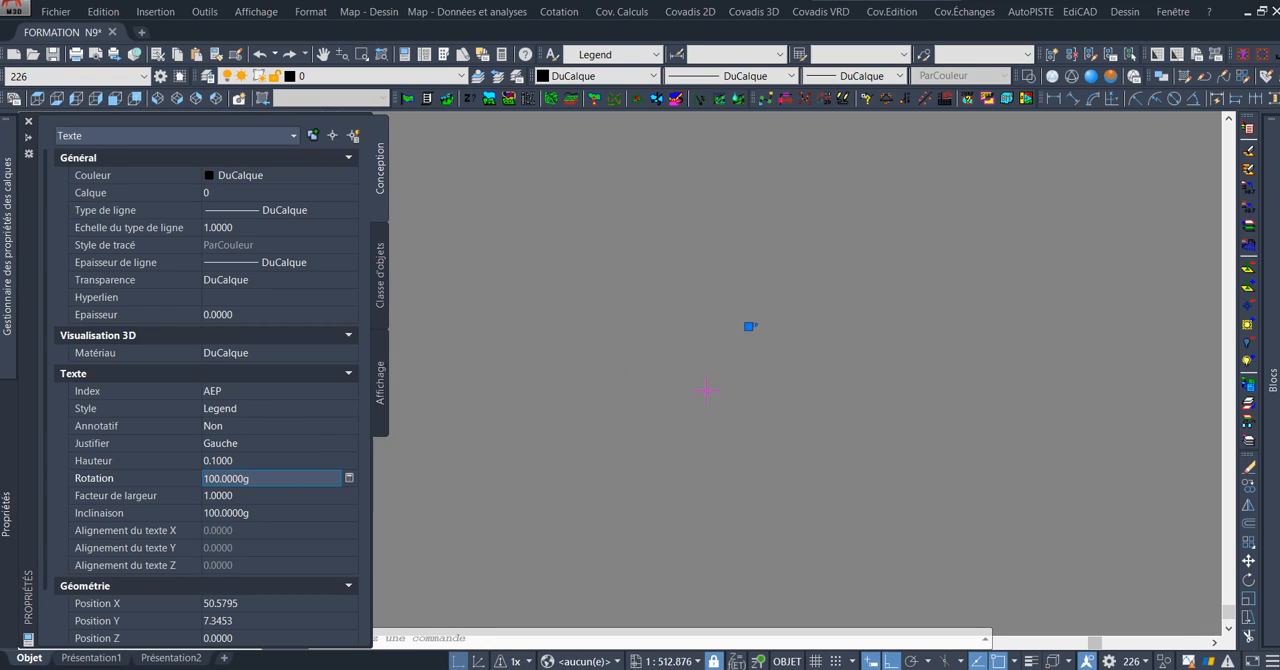
# Move the AEP text into the empty area just beyond the east end of the blue network line.
pyautogui.write('dp')
pyautogui.press('Return')
pyautogui.scroll(2, 741, 347)
pyautogui.click(769, 316)
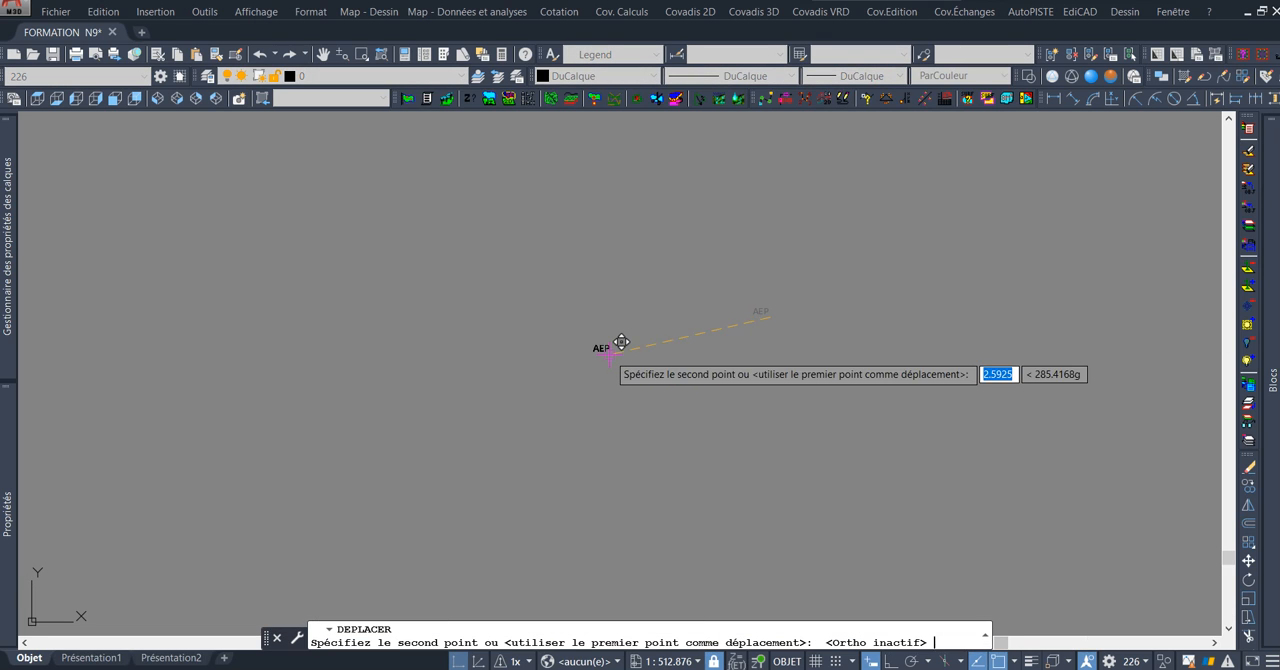
pyautogui.scroll(6, 621, 343)
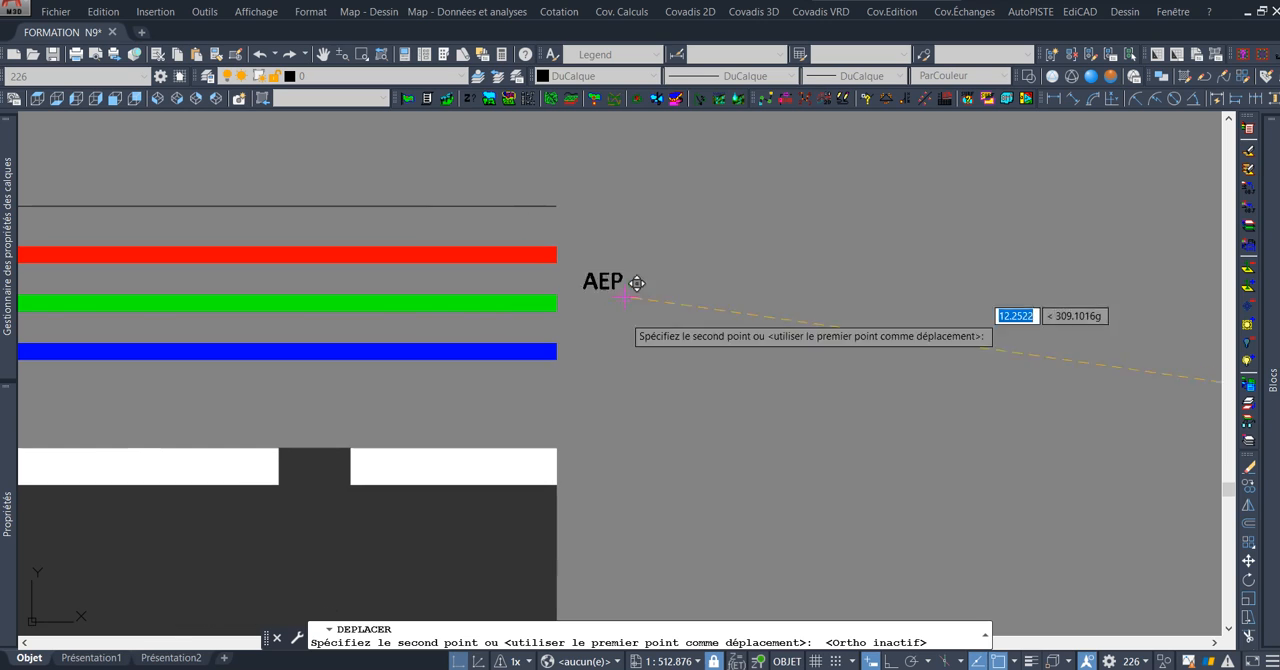
pyautogui.click(830, 366)
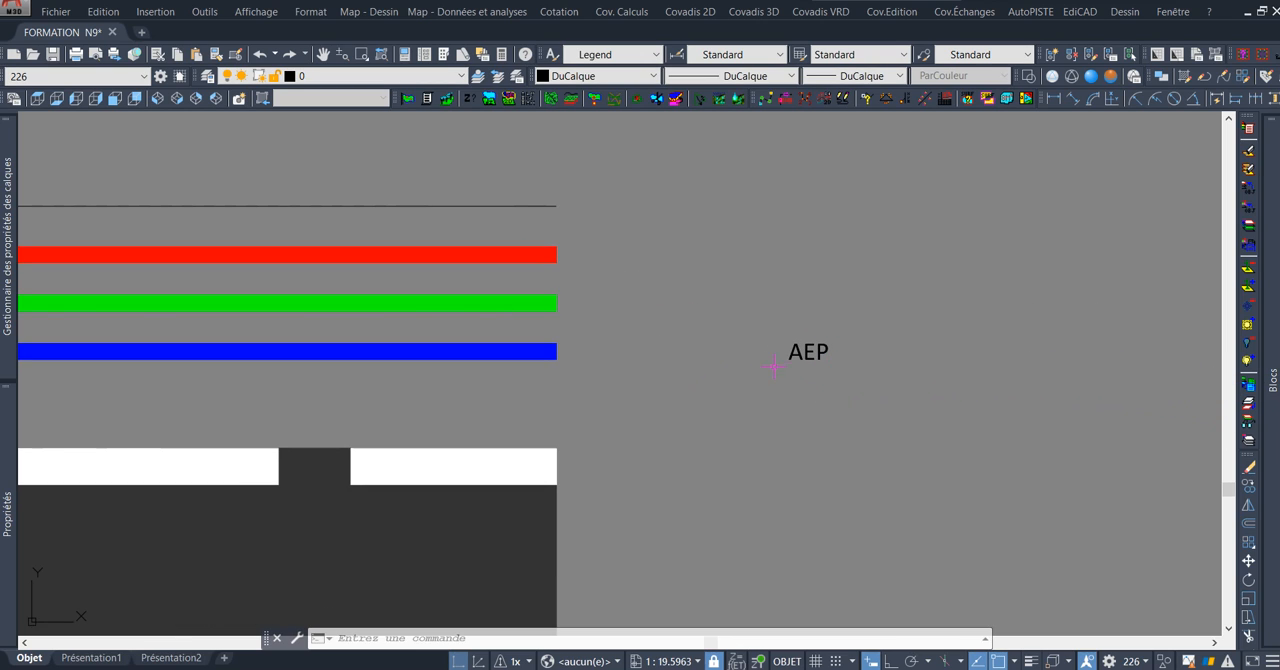
# Set the height of the moved AEP text to 0.15.
pyautogui.click(800, 356)
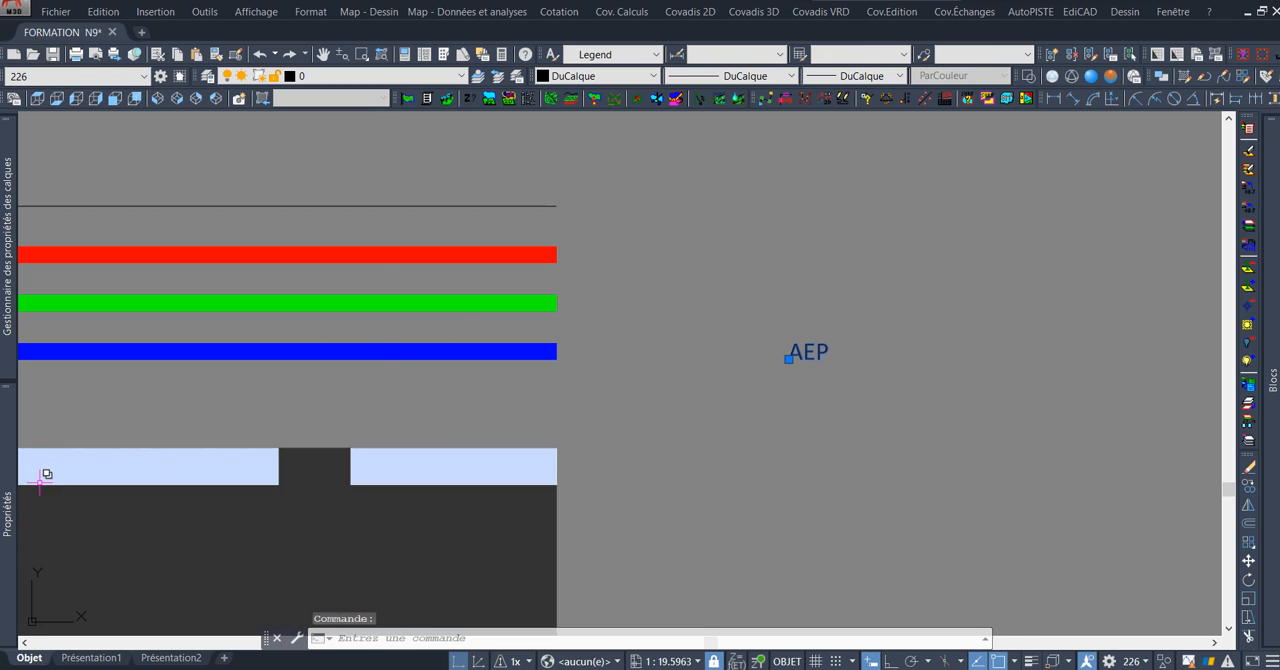
pyautogui.moveTo(8, 509)
pyautogui.click(237, 458)
pyautogui.write('0.15')
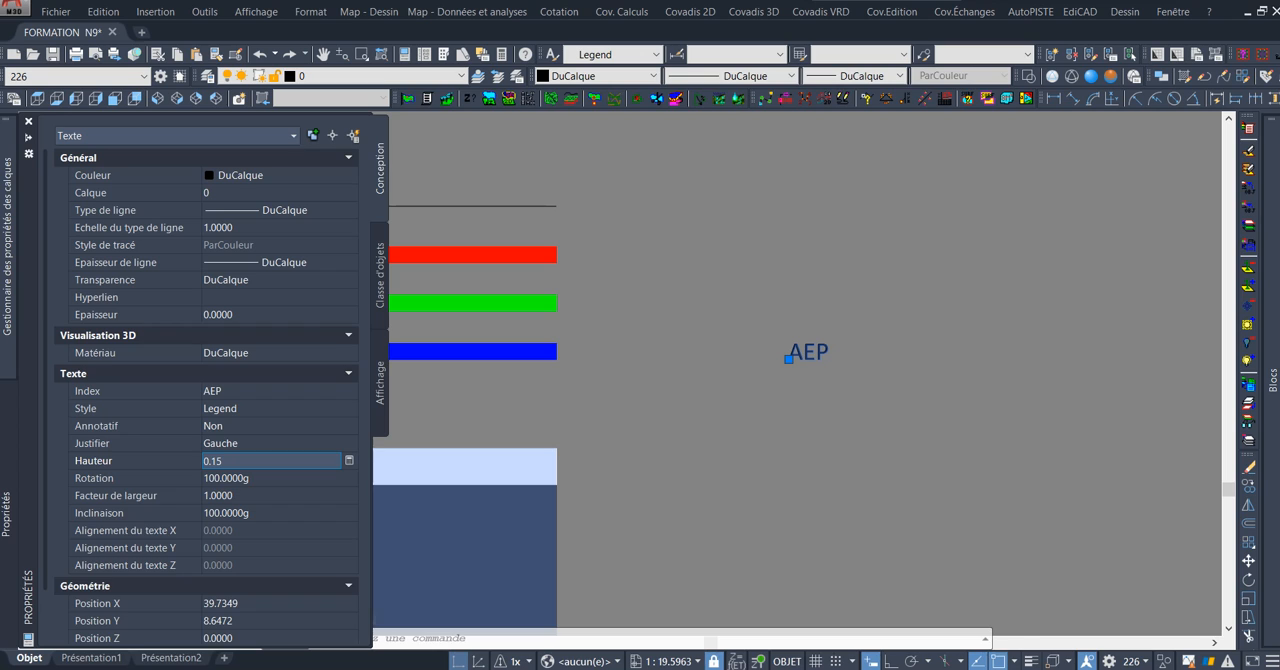
pyautogui.press('Tab')
pyautogui.press('Escape')
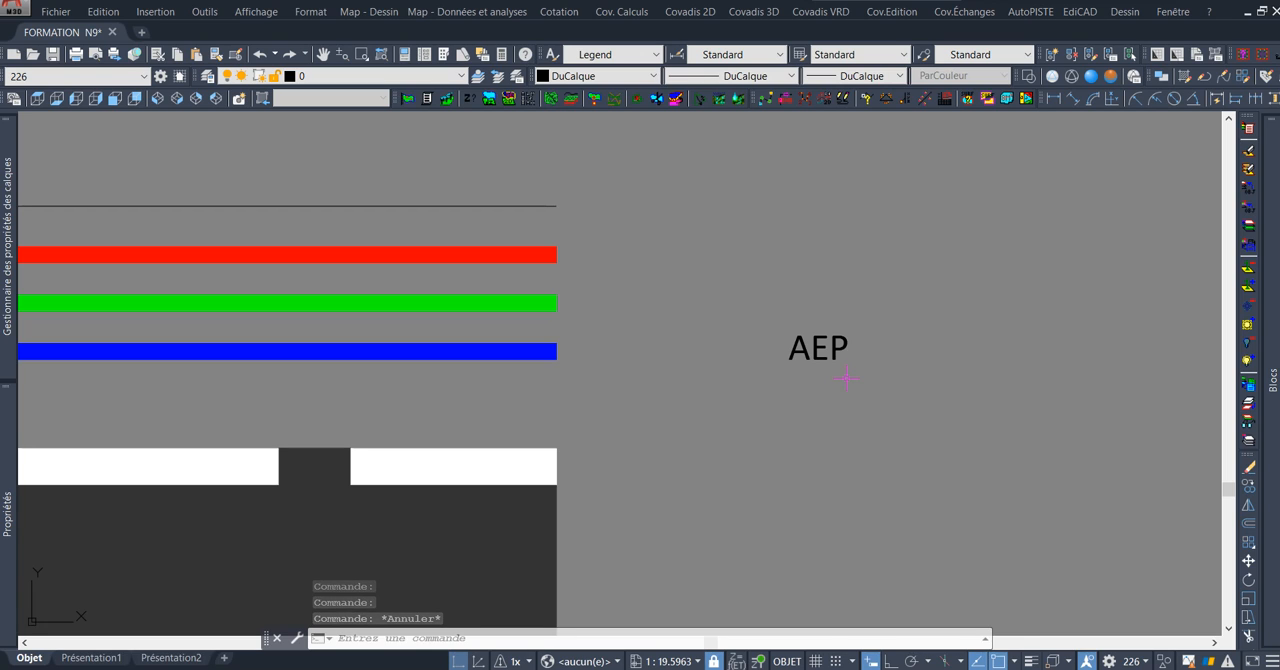
# Draw a horizontal polyline 0.15 long just after the letter P, at mid-height of the AEP text.
pyautogui.write('P')
pyautogui.press('Return')
pyautogui.scroll(2, 855, 350)
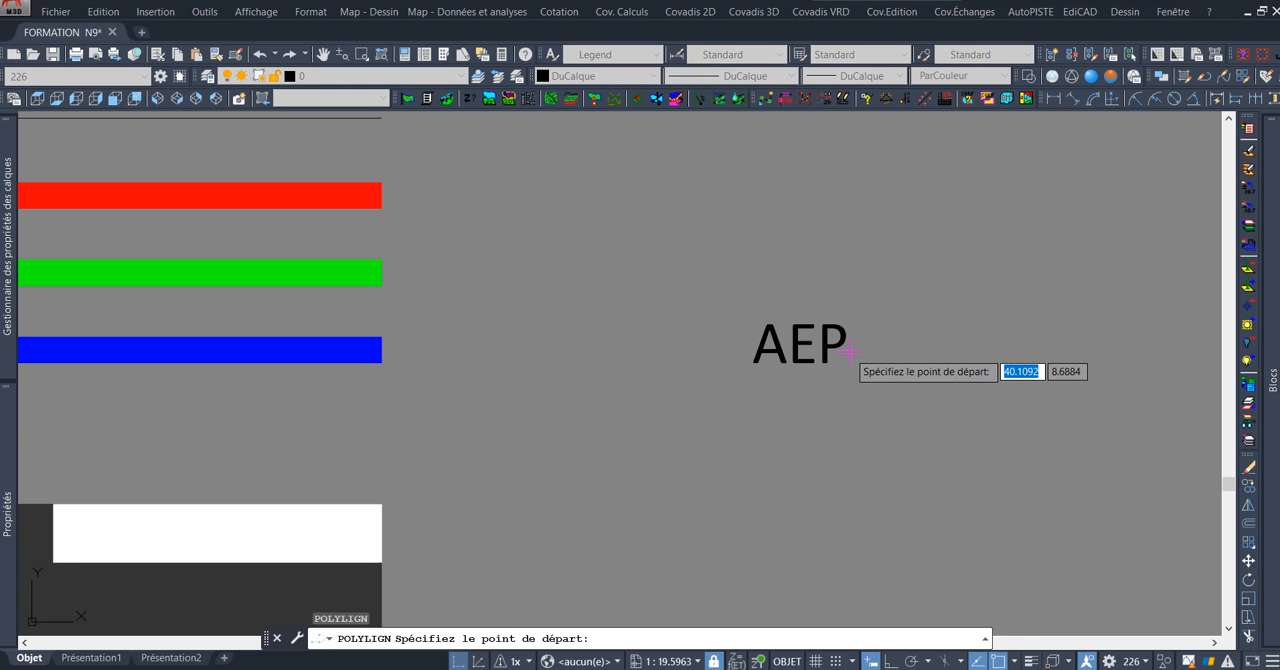
pyautogui.click(858, 346)
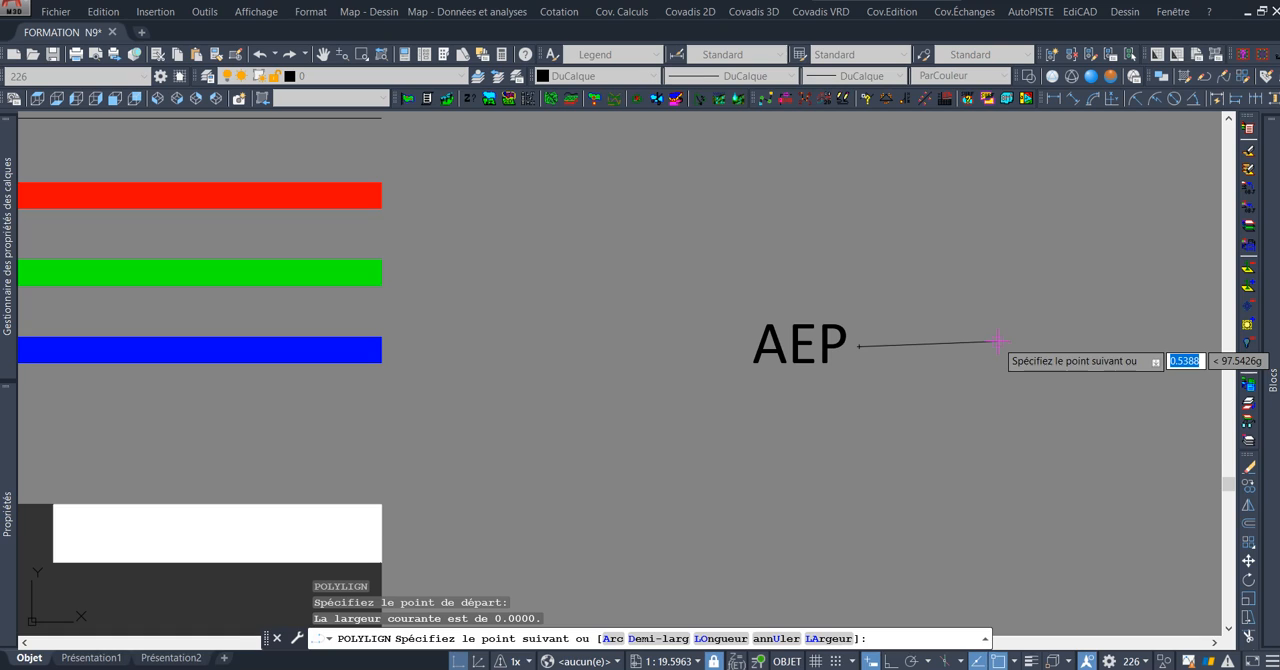
pyautogui.press('F8')
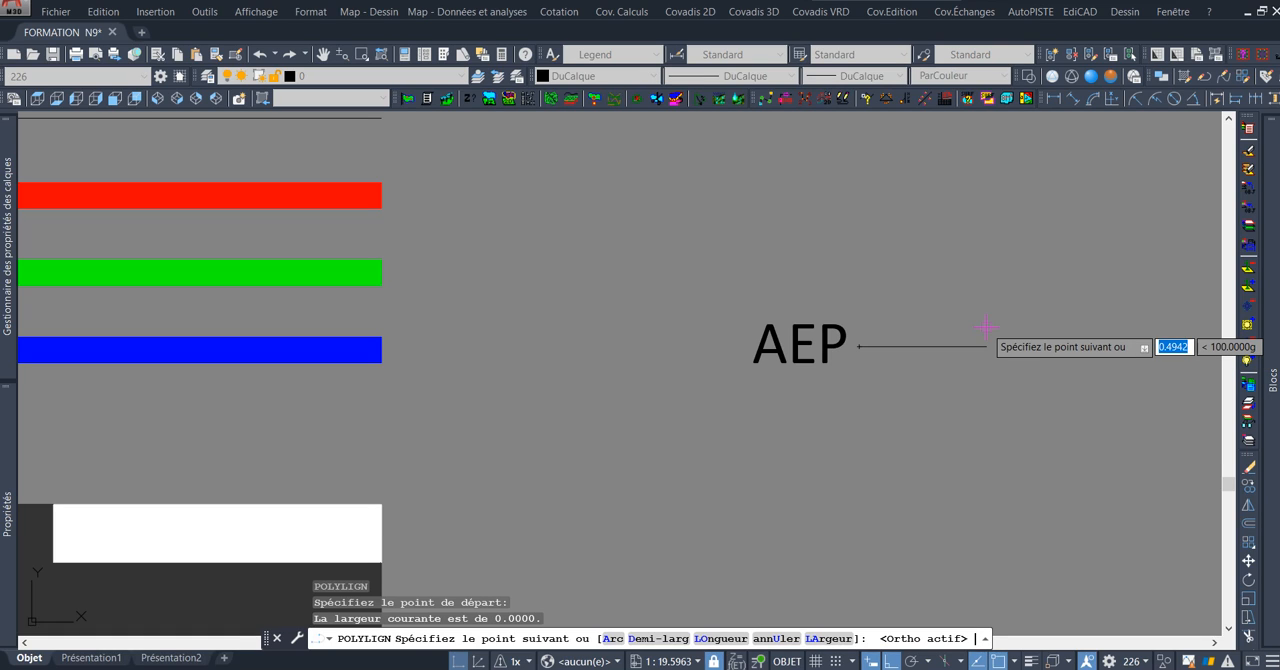
pyautogui.write('0.15')
pyautogui.press('Return')
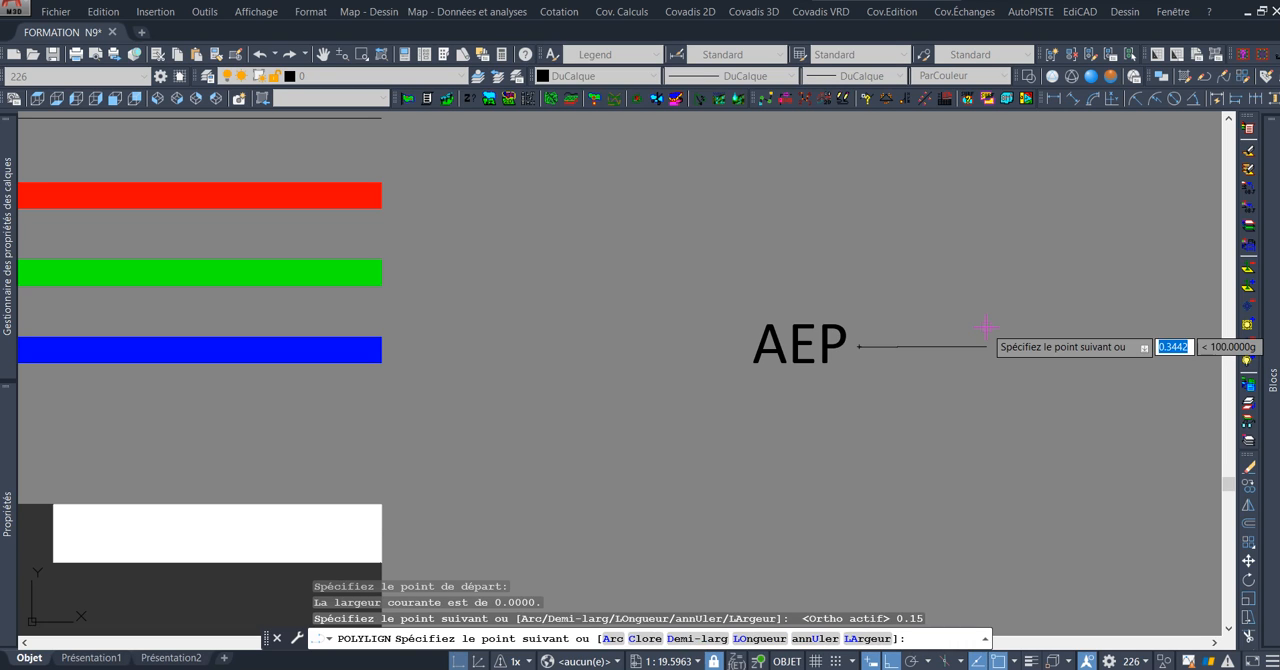
pyautogui.press('Return')
# Mirror the short polyline about a vertical axis through the middle of the AEP text, keeping the original.
pyautogui.click(934, 337)
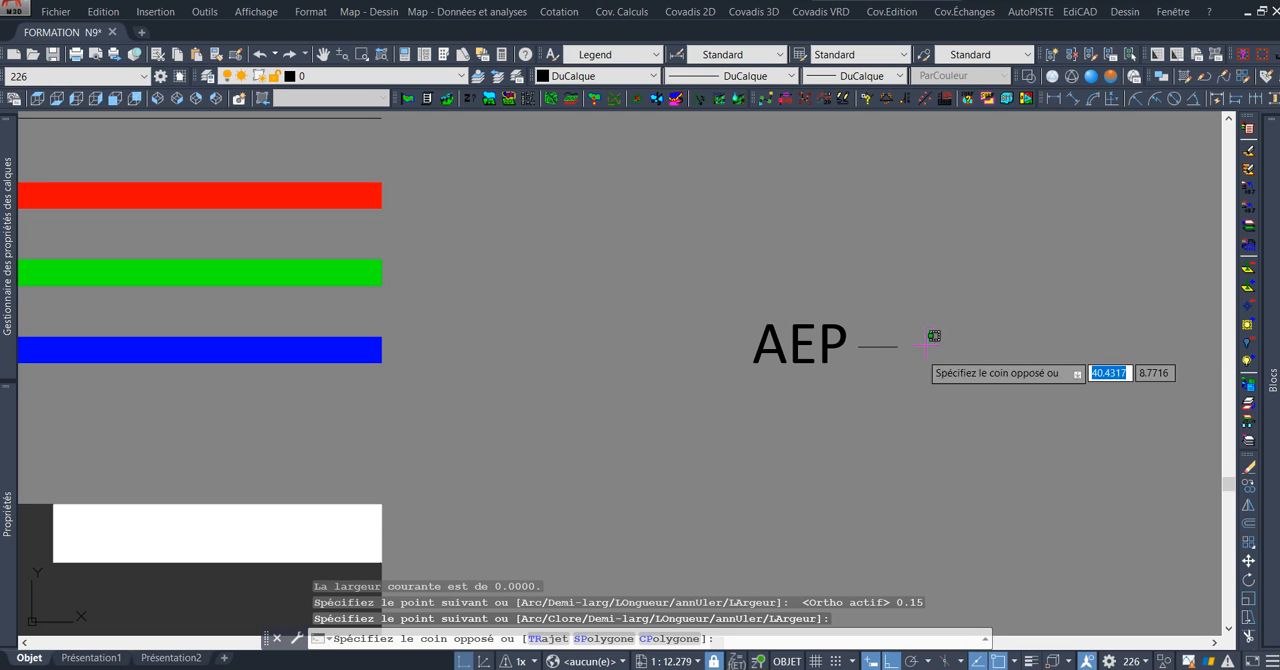
pyautogui.click(894, 386)
pyautogui.write('mi')
pyautogui.press('Return')
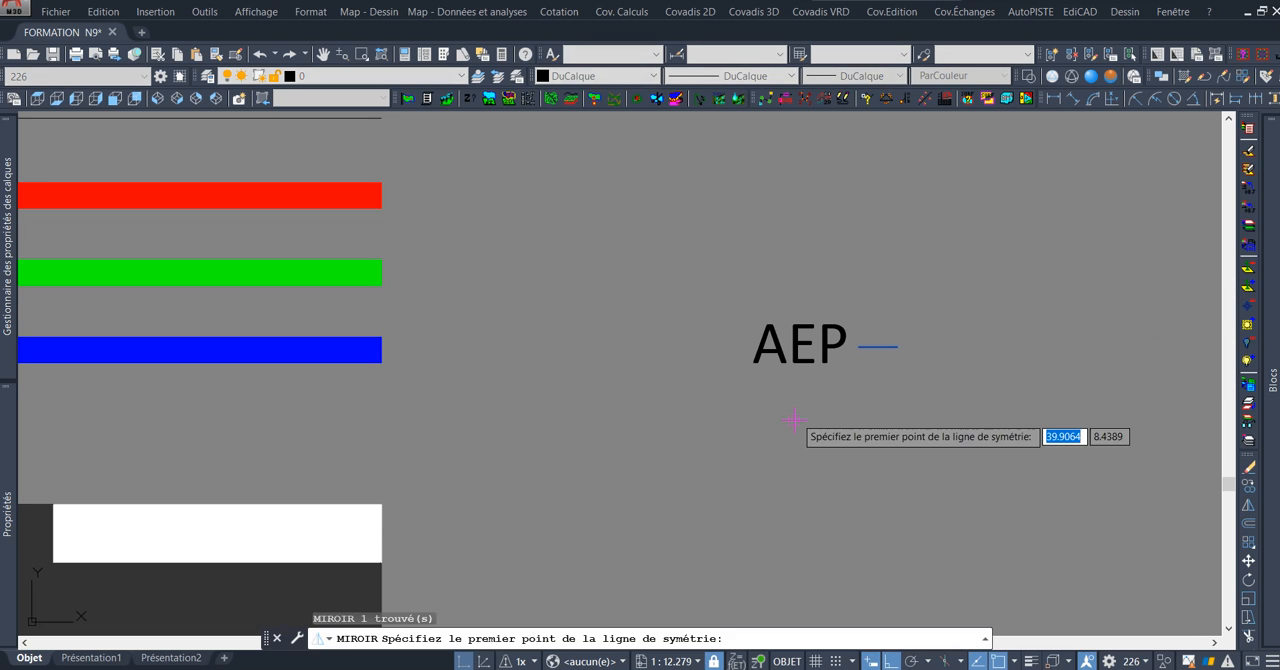
pyautogui.click(797, 418)
pyautogui.click(801, 200)
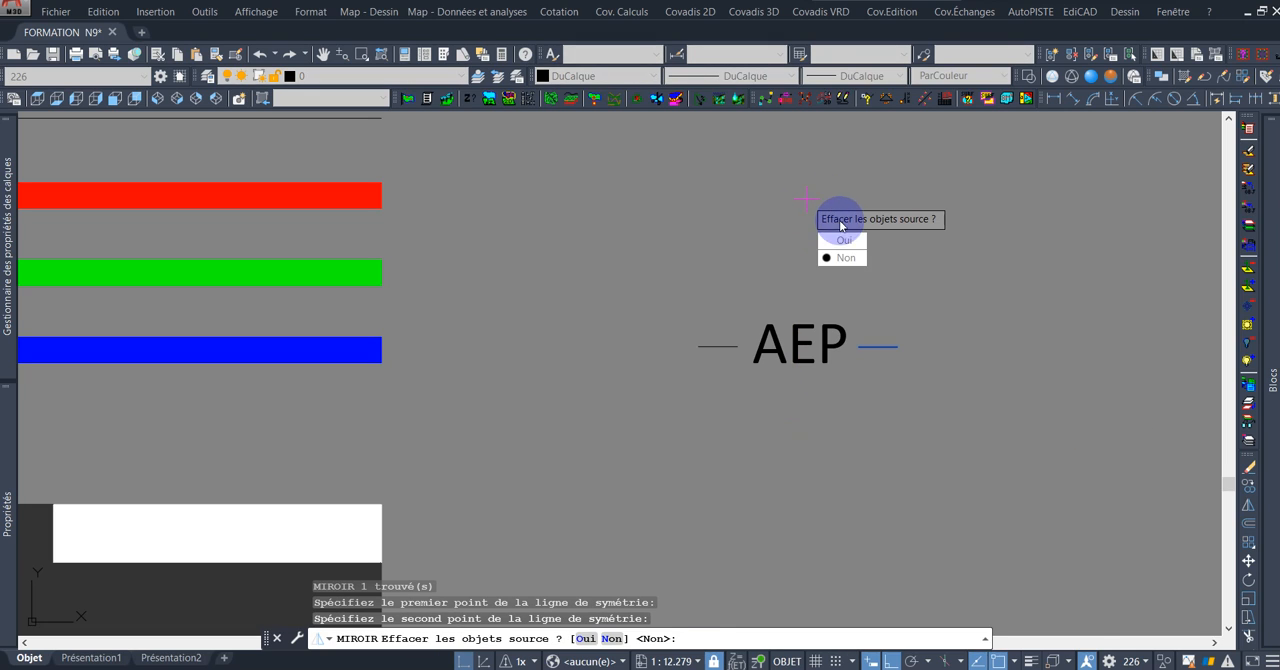
pyautogui.write('n')
pyautogui.press('Return')
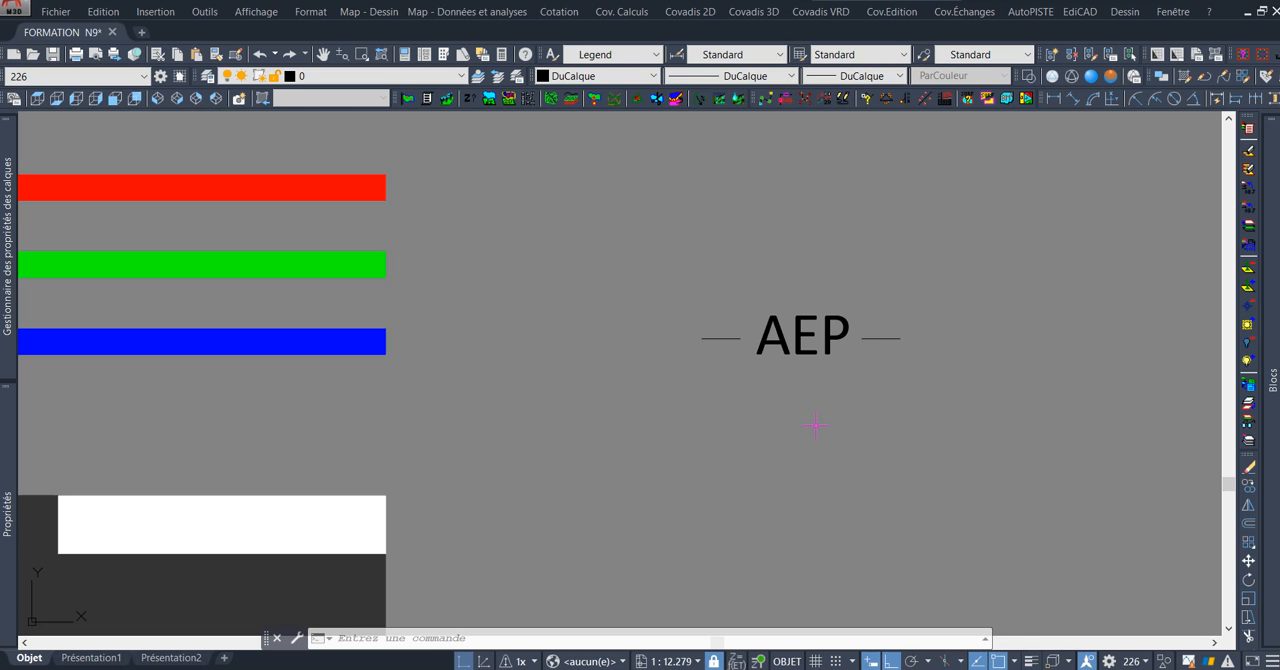
# Start Make Linetype (MKLTYPE) and save the definition to the file TYPES DE LIGNES.lin in the V8 folder.
pyautogui.scroll(1, 813, 411)
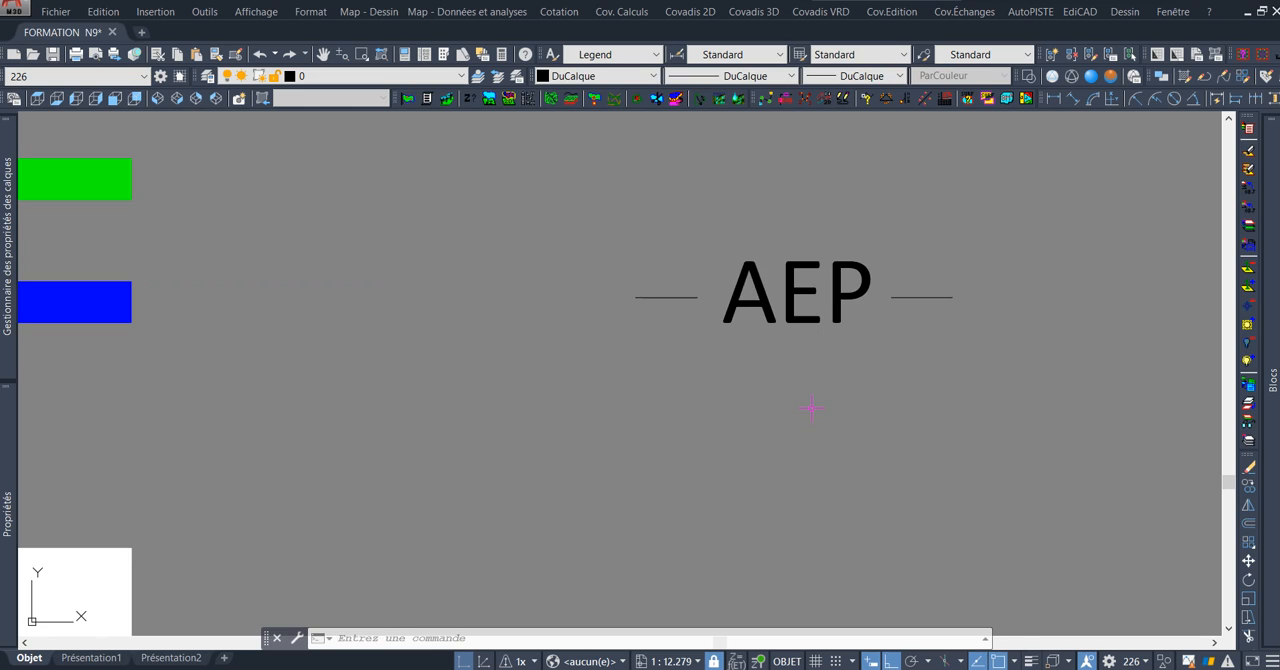
pyautogui.scroll(-2, 851, 370)
pyautogui.moveTo(847, 368)
pyautogui.mouseDown(button='middle')
pyautogui.moveTo(798, 400)
pyautogui.moveTo(806, 410)
pyautogui.mouseUp(button='middle')
pyautogui.scroll(1, 798, 400)
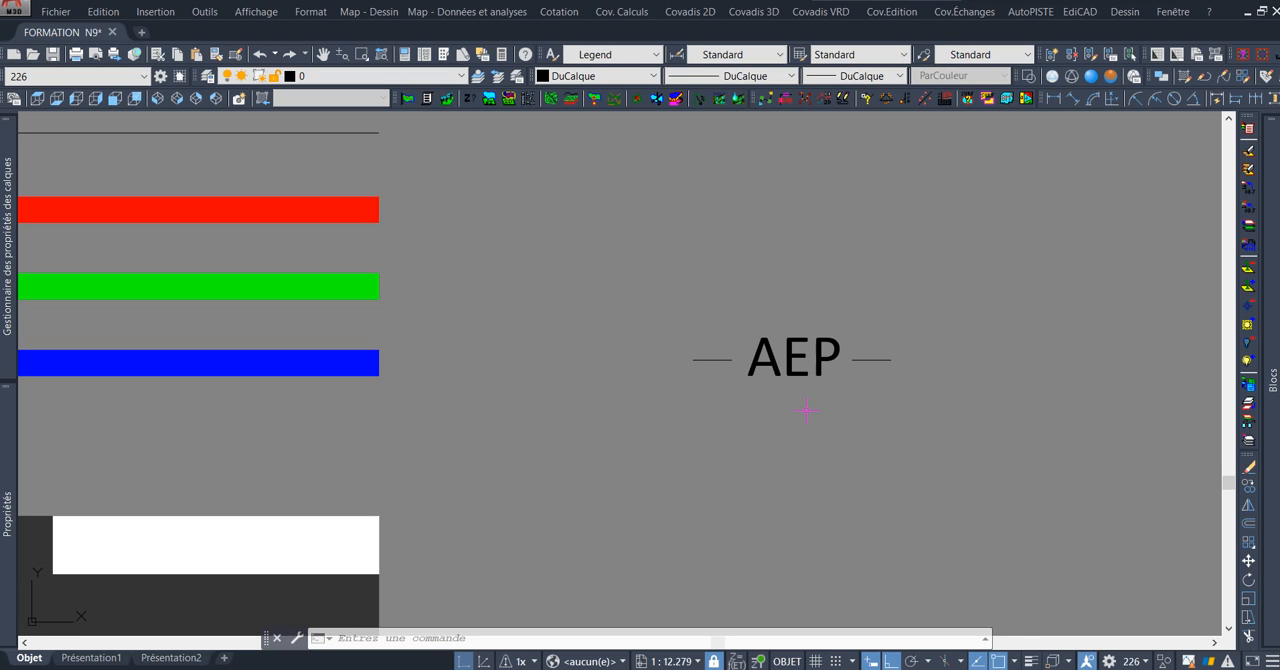
pyautogui.write('MKL')
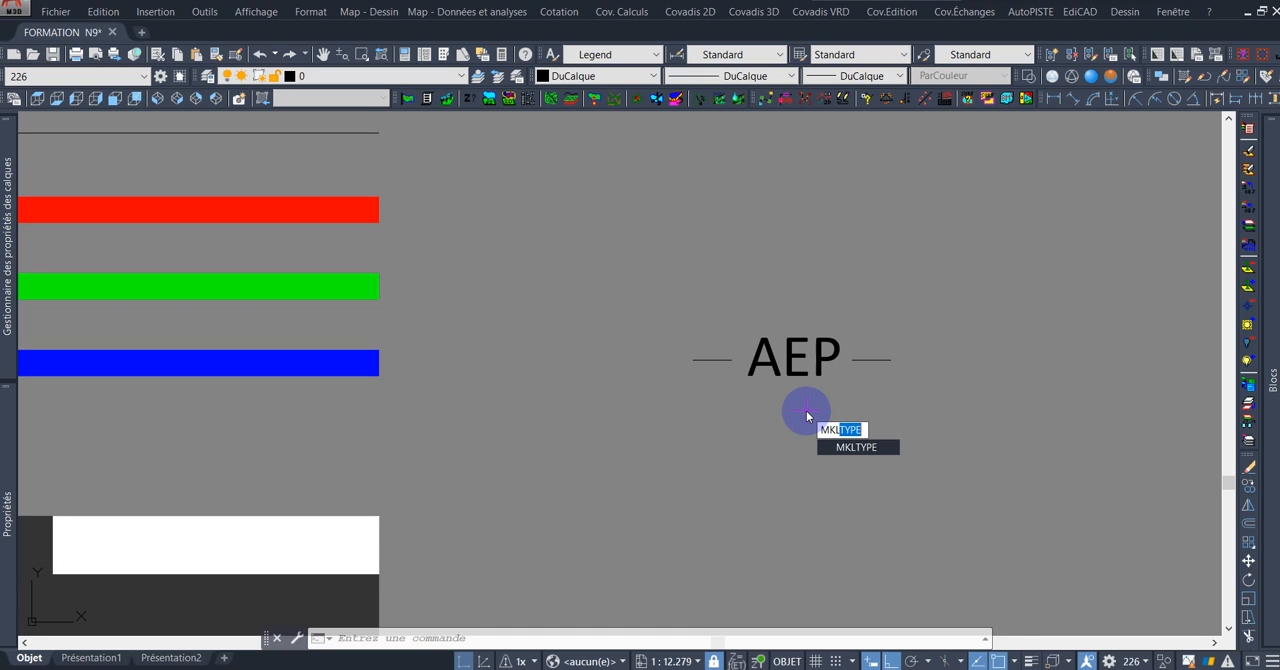
pyautogui.press('Return')
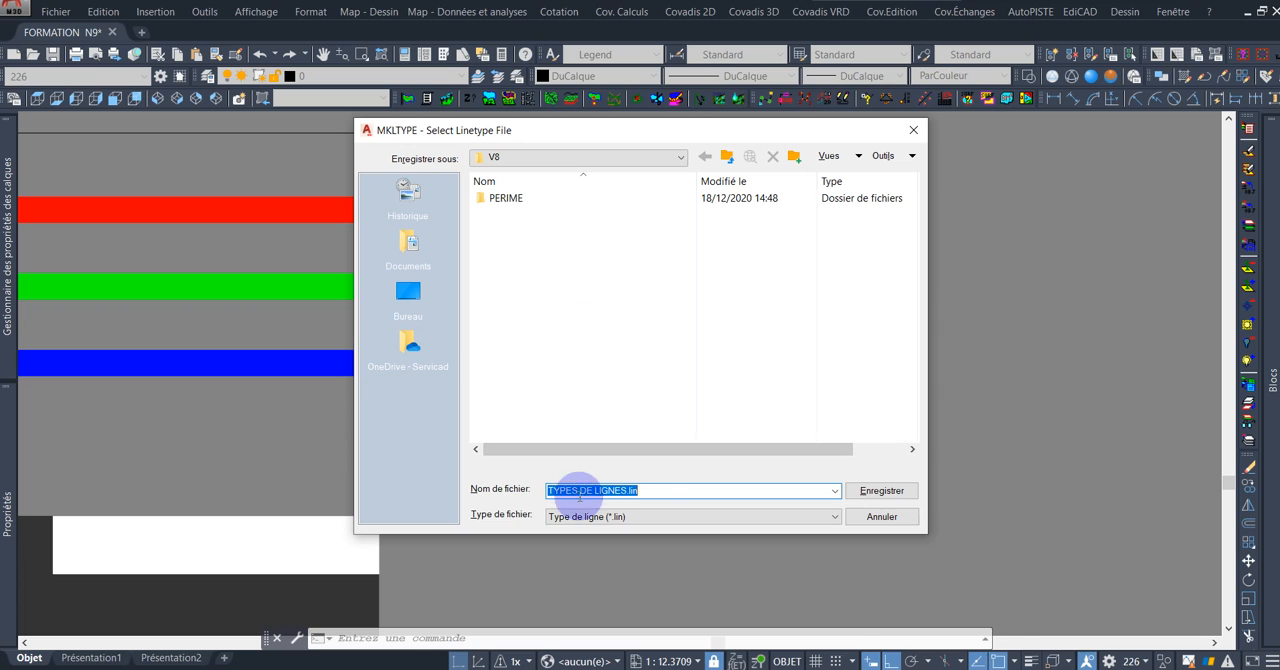
pyautogui.click(884, 493)
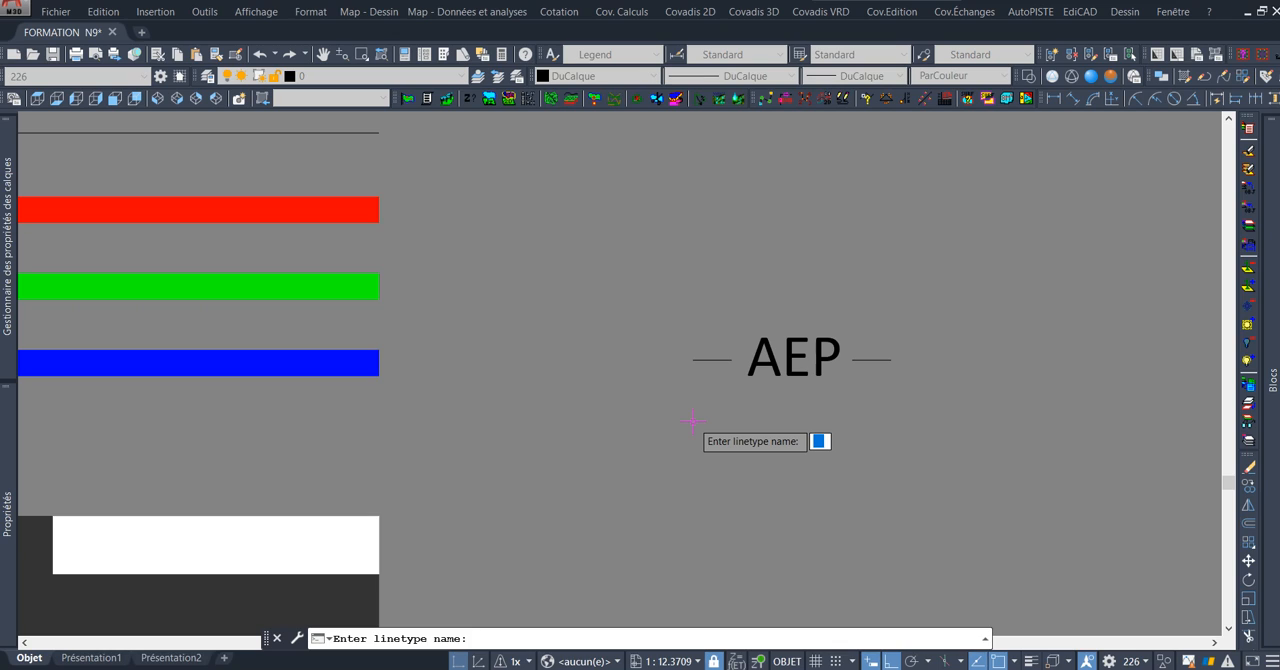
# Name the linetype RESEAU-AEP and give it the description AEP.
pyautogui.write('RESEAU-AEP')
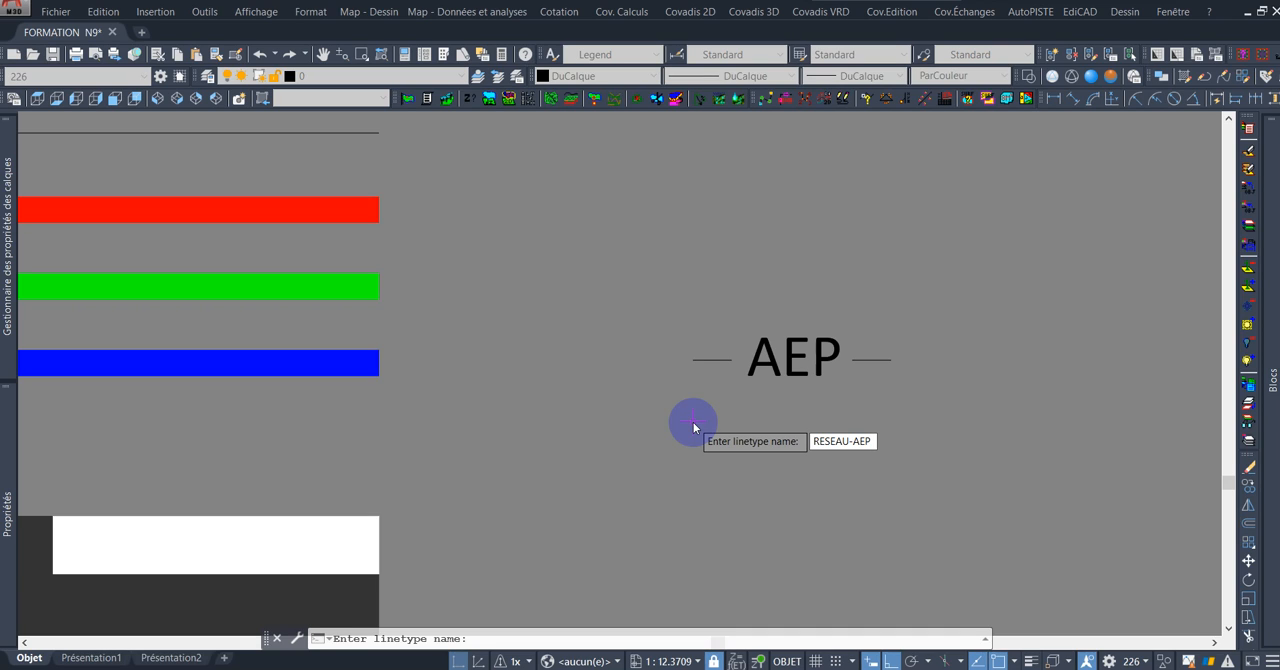
pyautogui.press('Return')
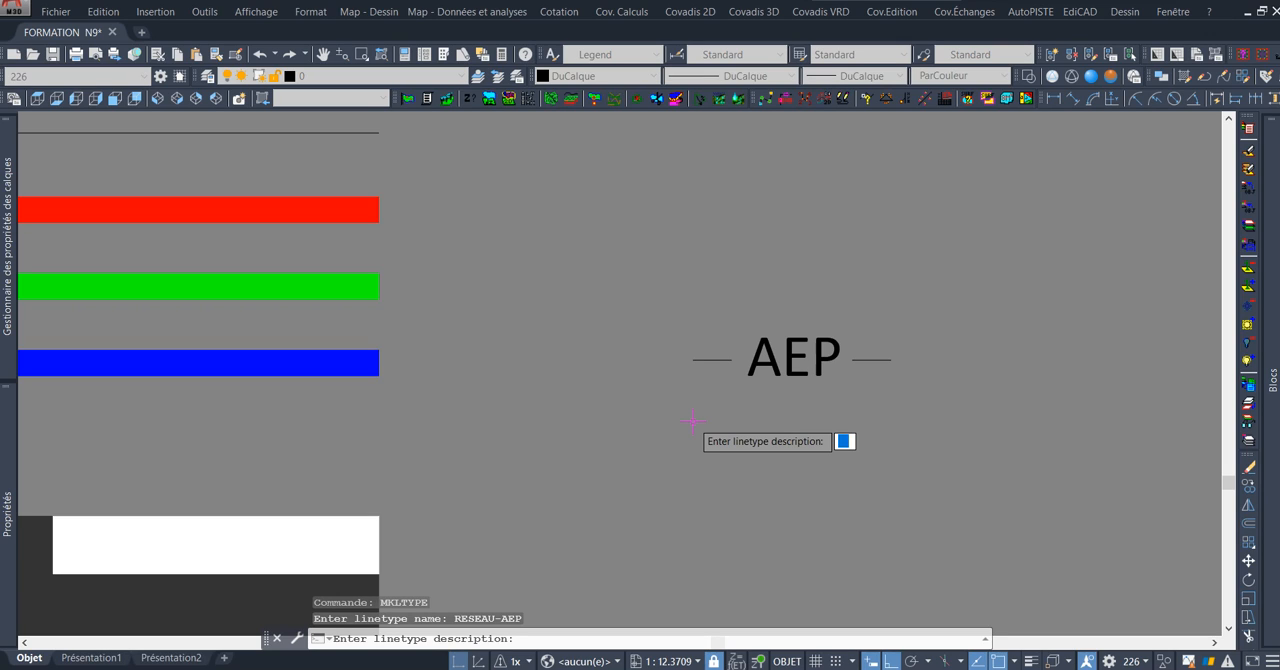
pyautogui.click(693, 422)
pyautogui.write('AEP')
pyautogui.press('Return')
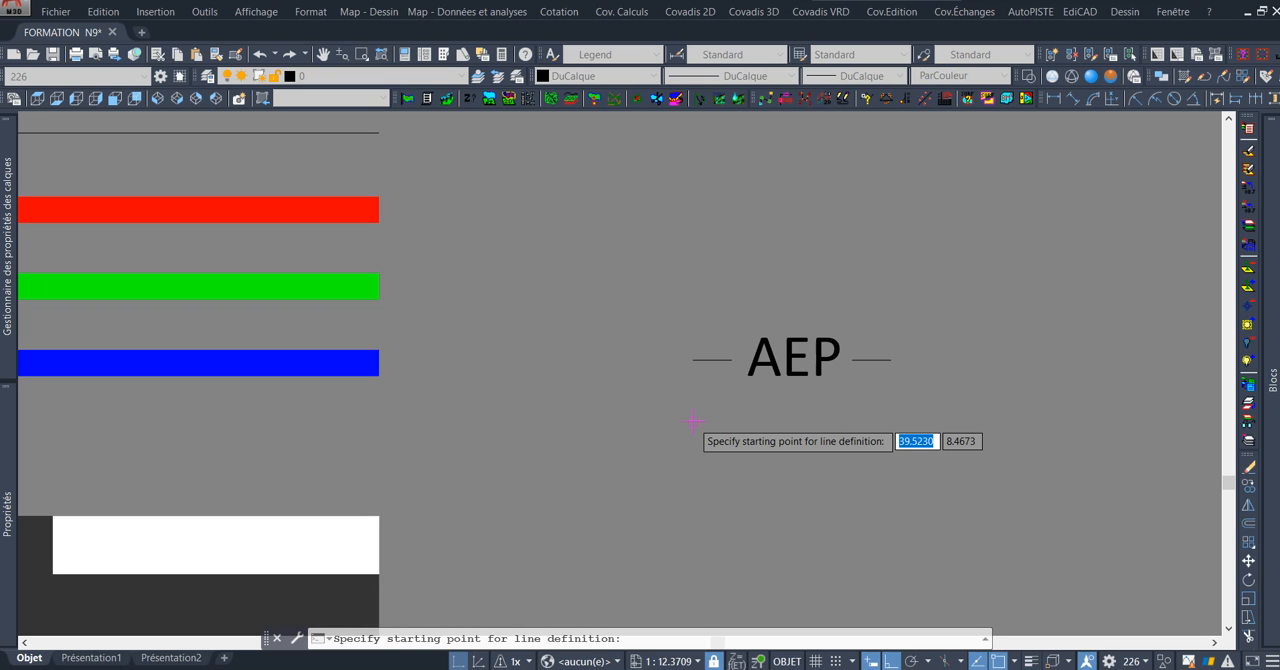
# Define the linetype from the outer end of one dash to the outer end of the other, using both dashes and the AEP text.
pyautogui.click(693, 359)
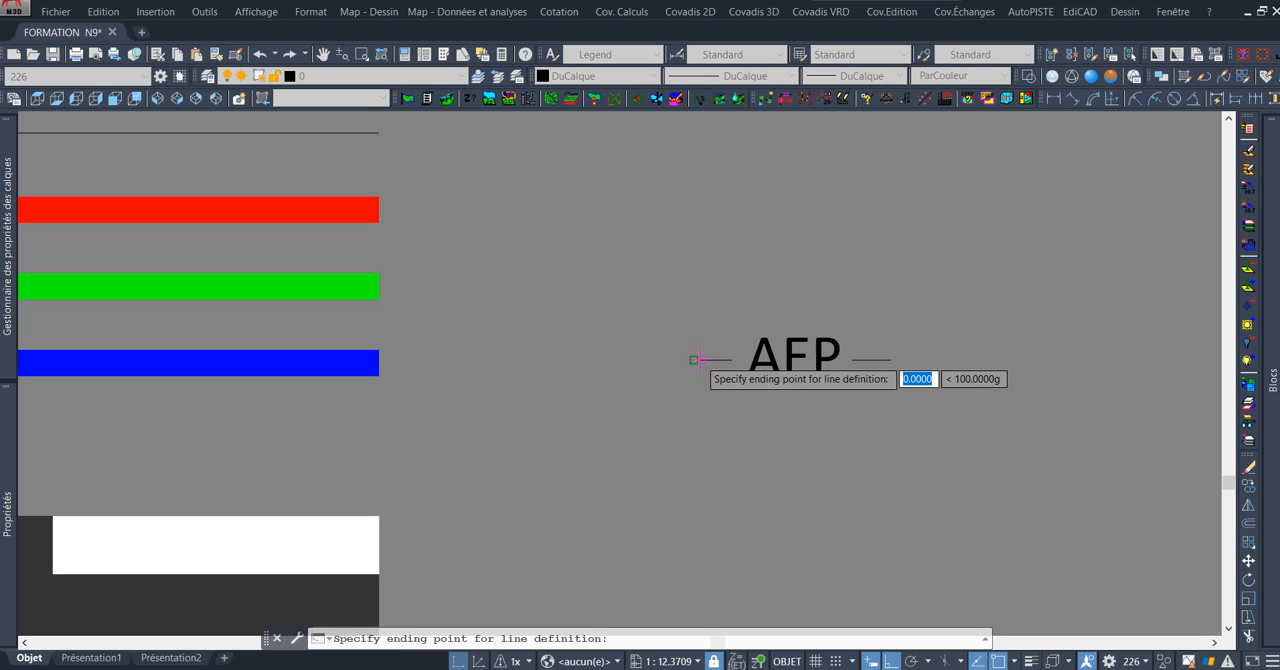
pyautogui.click(890, 359)
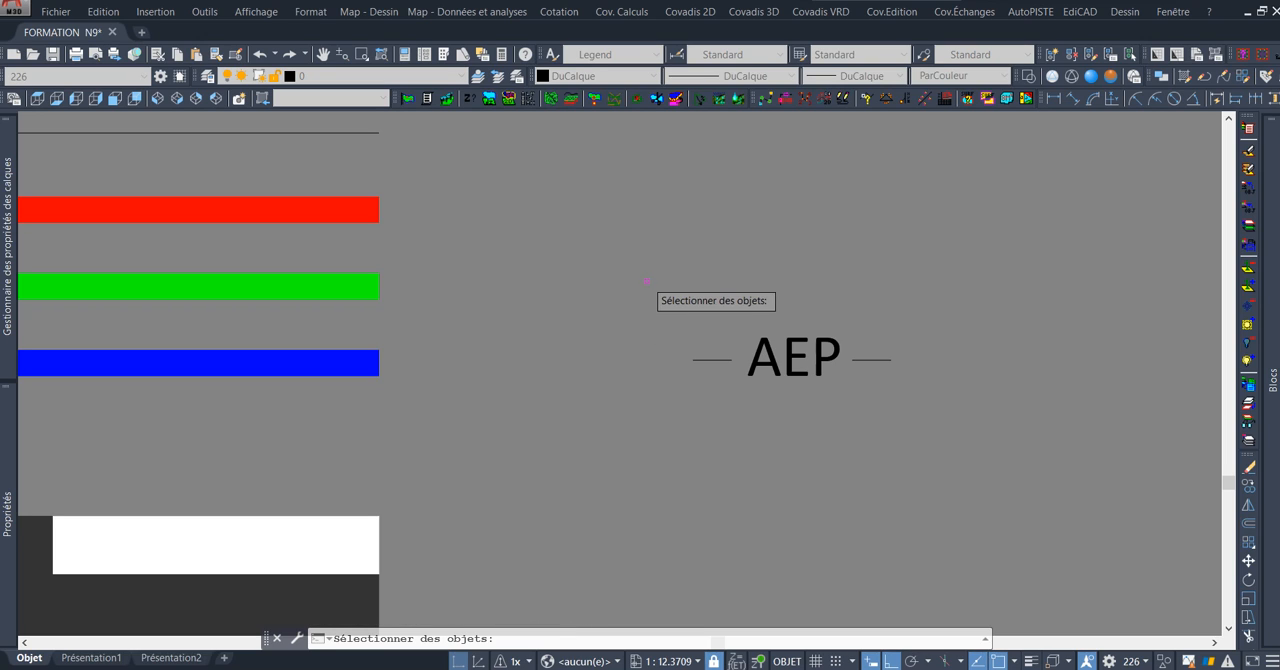
pyautogui.click(658, 288)
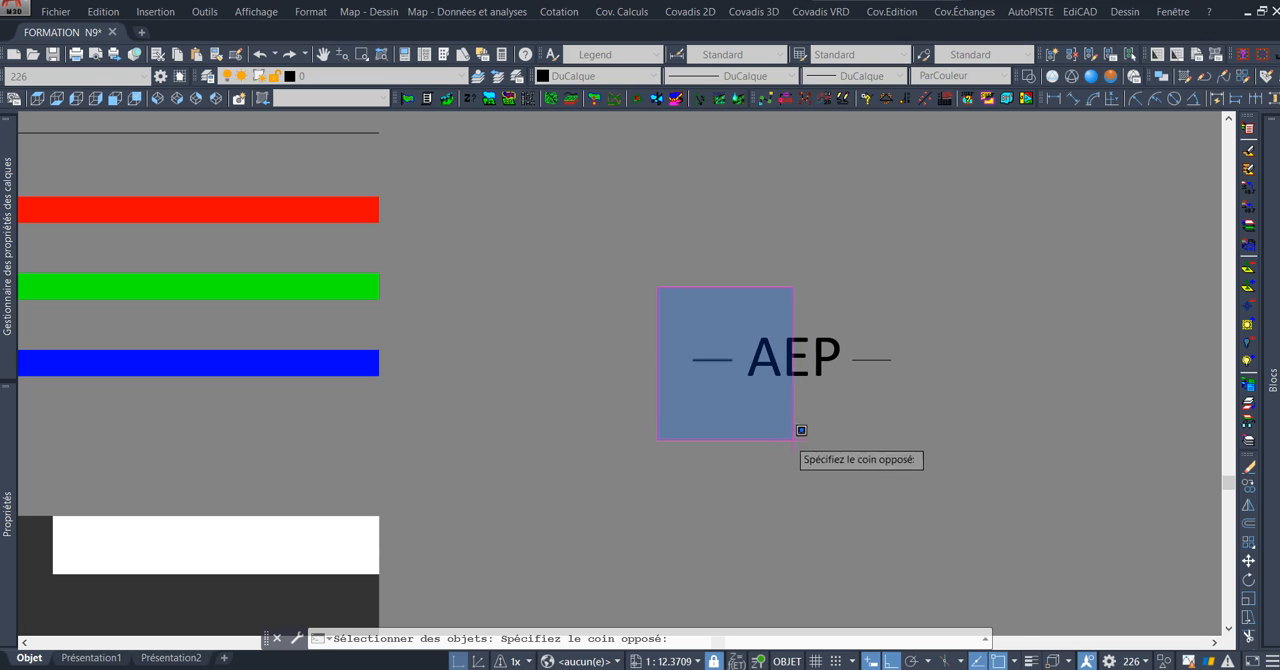
pyautogui.click(956, 423)
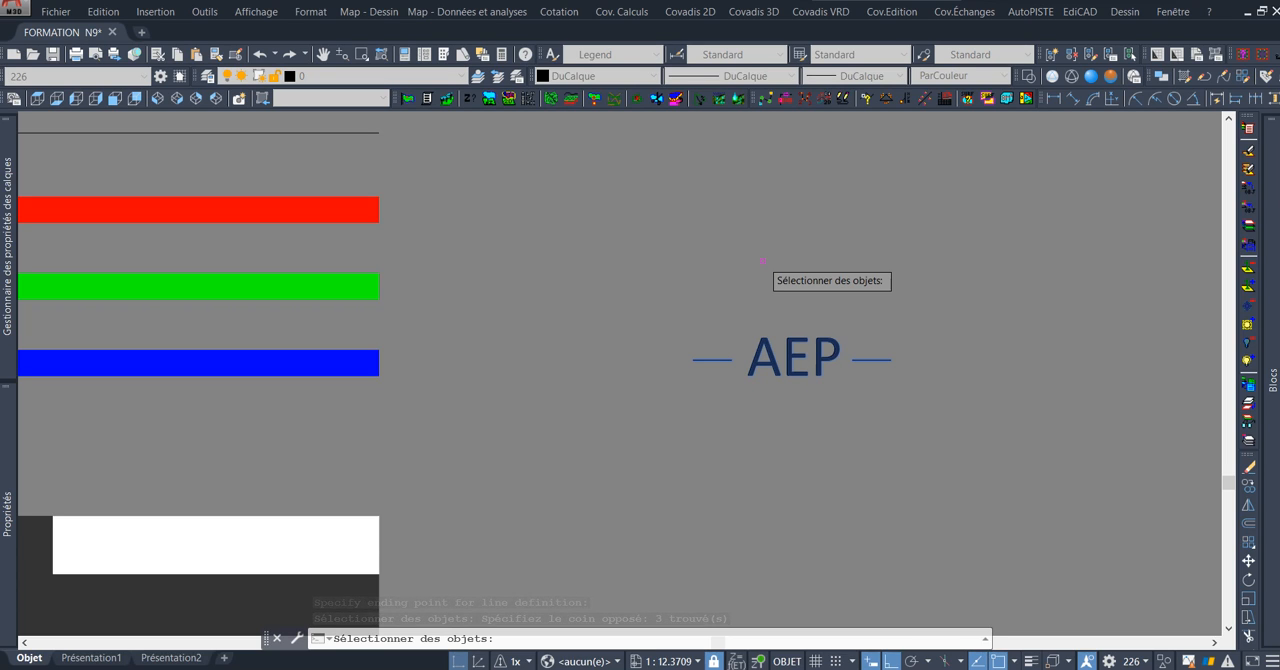
pyautogui.press('Return')
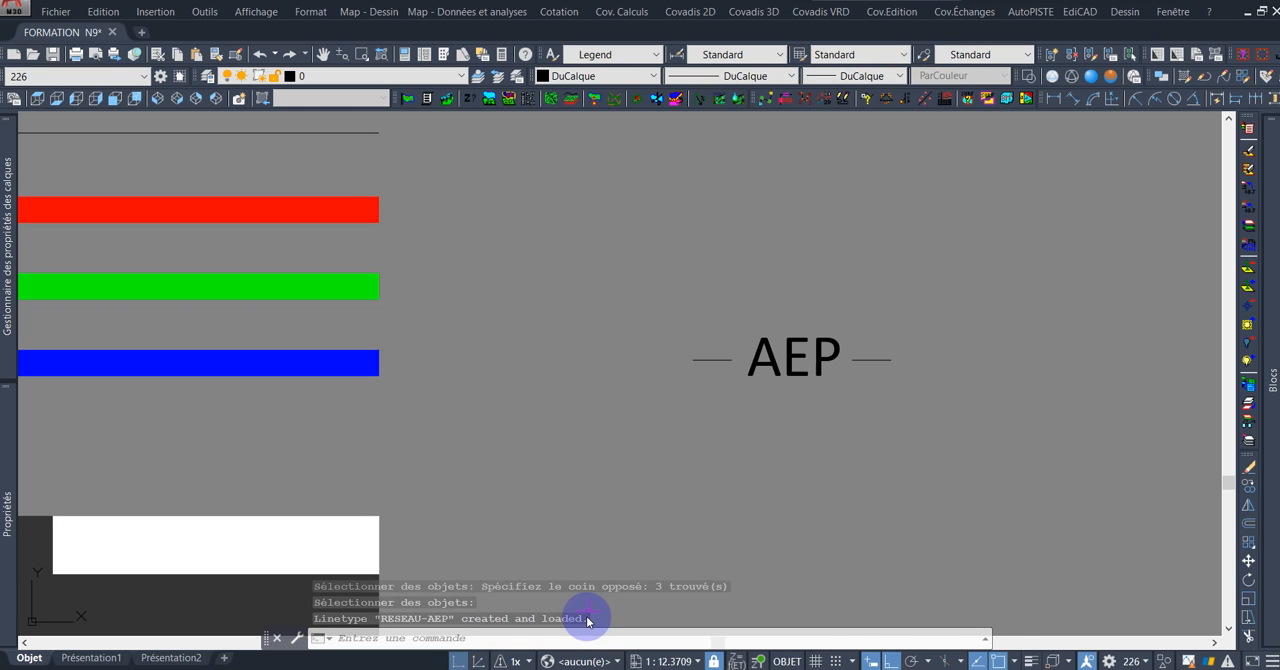
# Look for RESEAU-AEP among the loaded linetypes, keep DuCalque as the current linetype, and return to the network lines under the sidewalk.
pyautogui.click(738, 78)
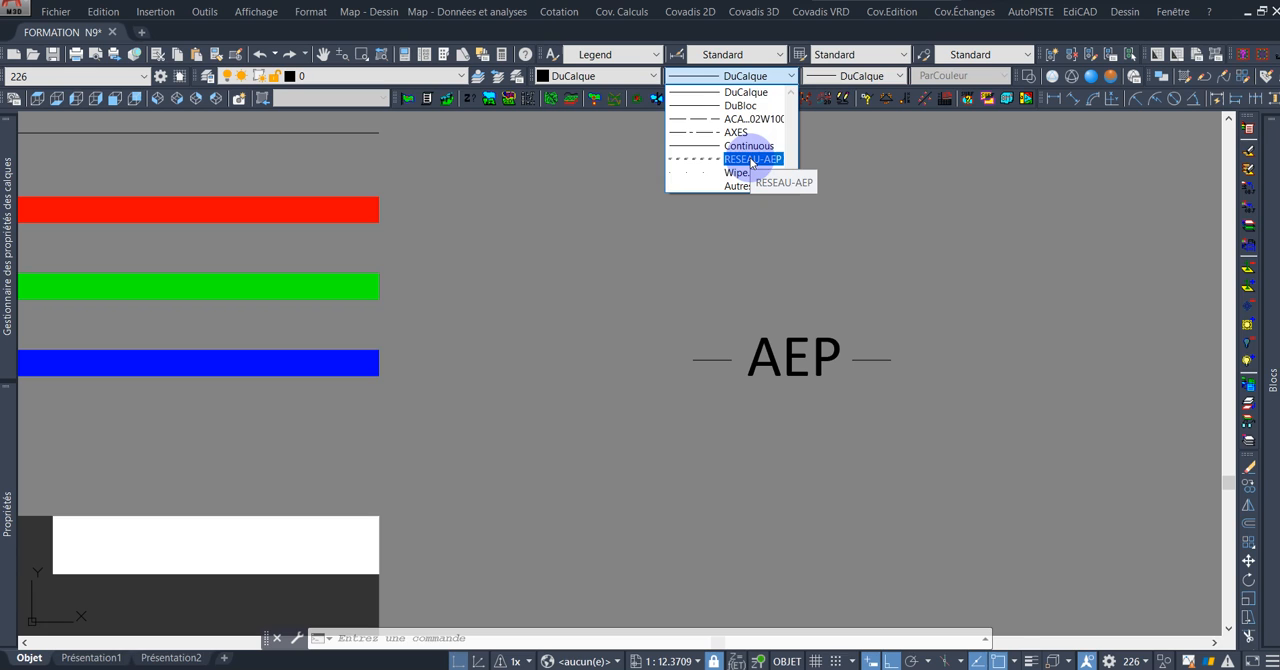
pyautogui.click(748, 93)
pyautogui.scroll(-8, 706, 325)
pyautogui.moveTo(527, 352)
pyautogui.mouseDown(button='middle')
pyautogui.moveTo(683, 326)
pyautogui.moveTo(827, 269)
pyautogui.mouseUp(button='middle')
pyautogui.scroll(-2, 621, 320)
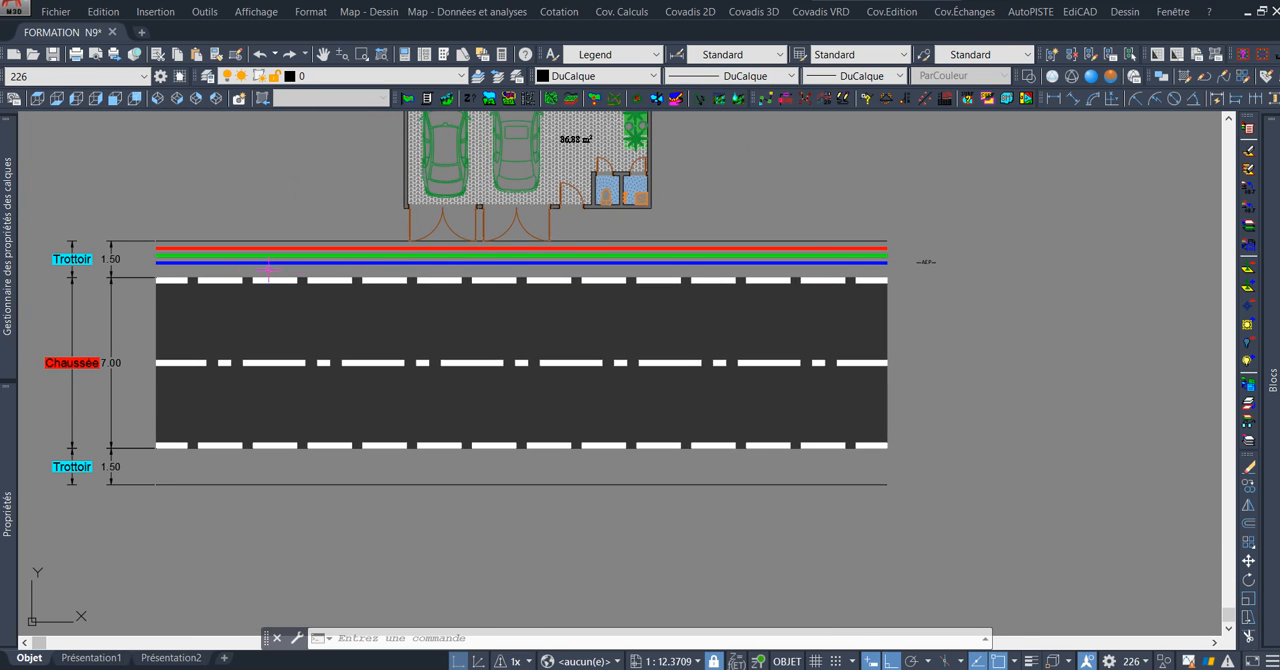
# Apply the RESEAU-AEP linetype to the blue network line under the sidewalk.
pyautogui.scroll(4, 262, 264)
pyautogui.scroll(-2, 798, 229)
pyautogui.moveTo(1216, 217); pyautogui.dragTo(813, 227, button='middle')
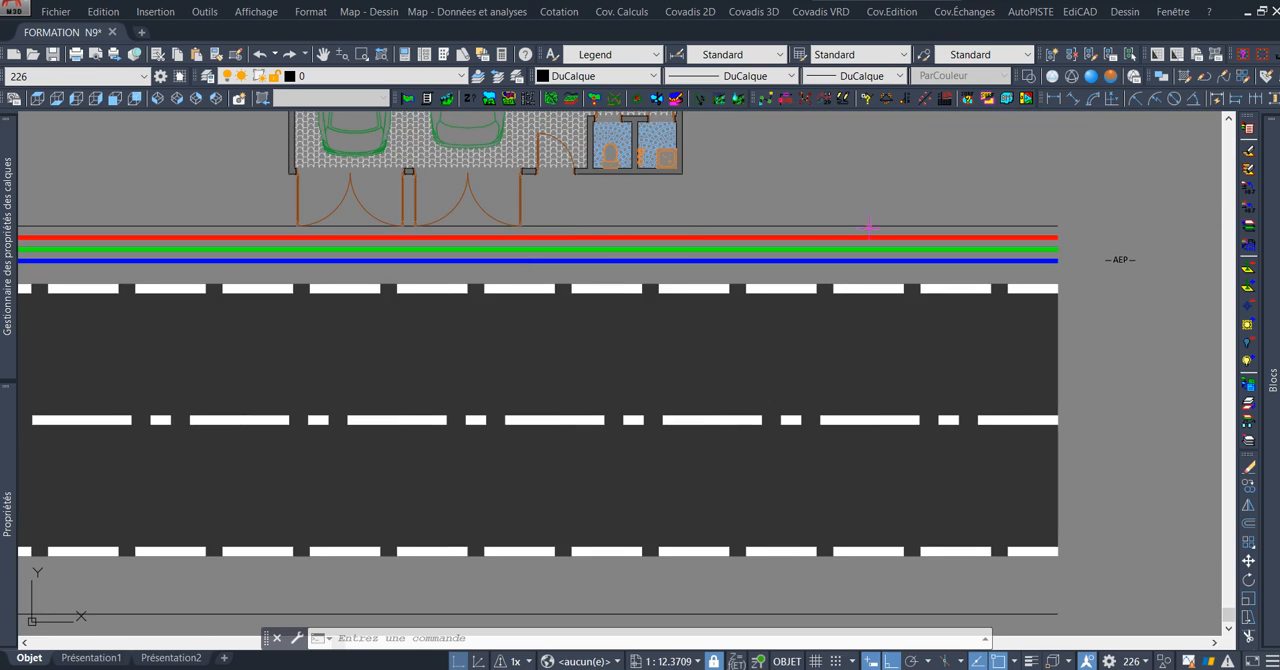
pyautogui.scroll(6, 1070, 247)
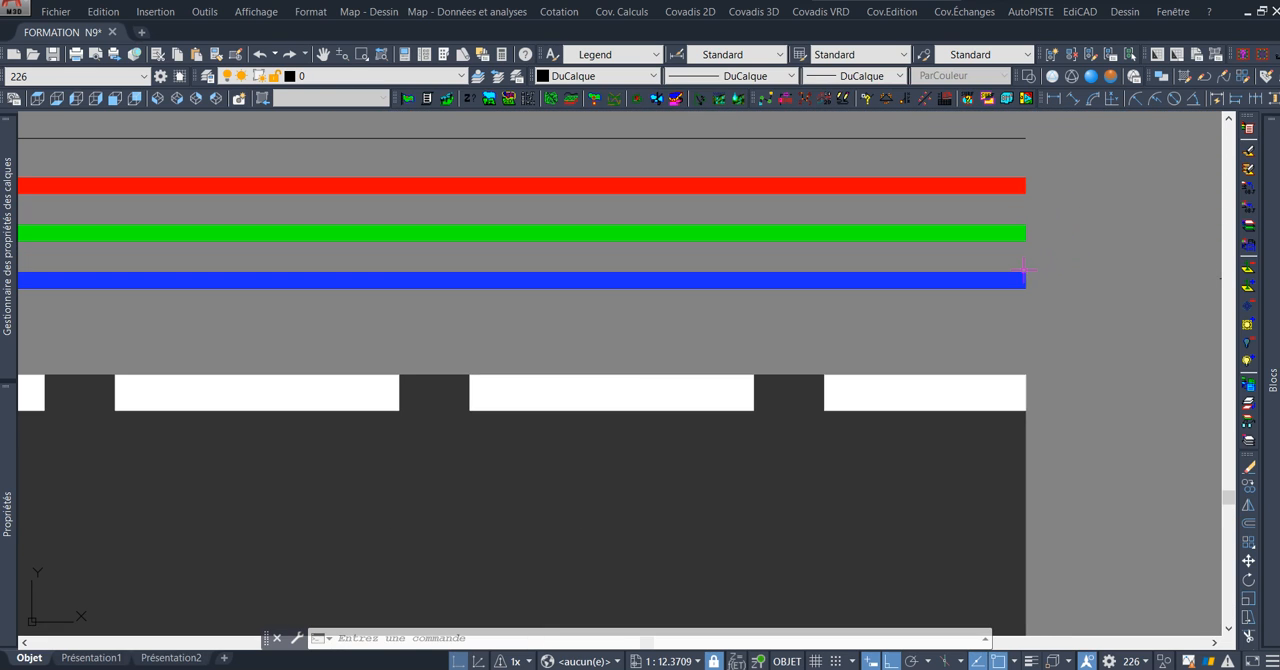
pyautogui.click(1015, 281)
pyautogui.scroll(-9, 958, 311)
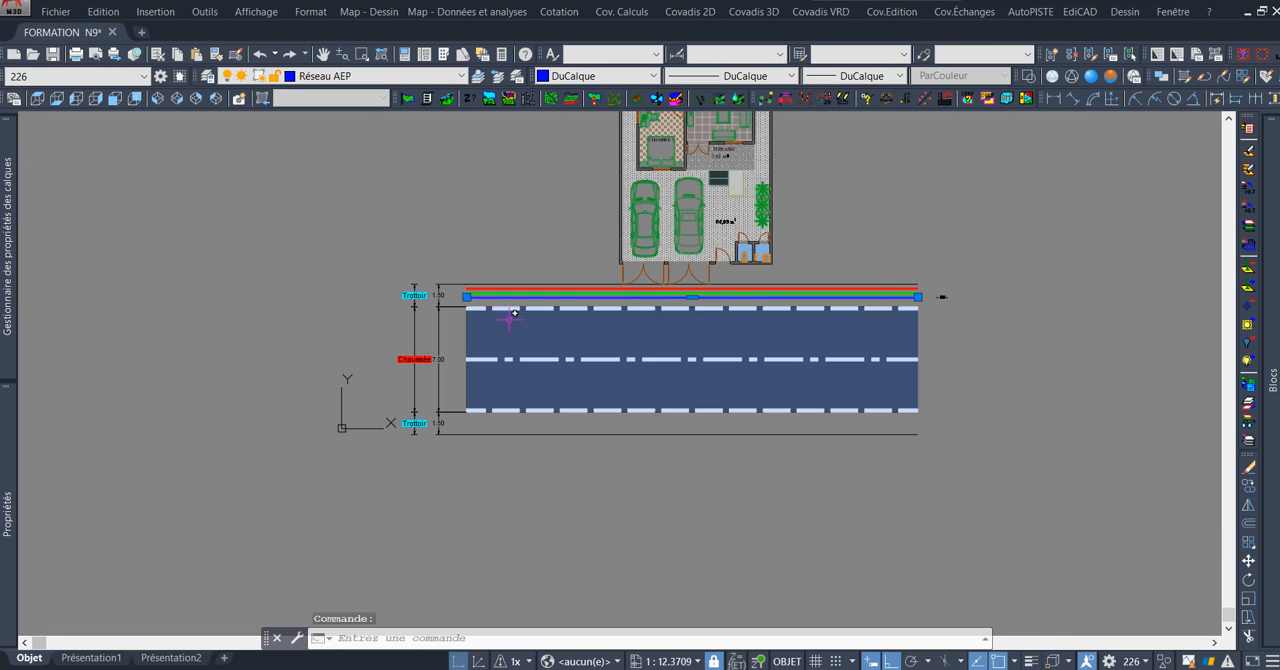
pyautogui.scroll(4, 912, 296)
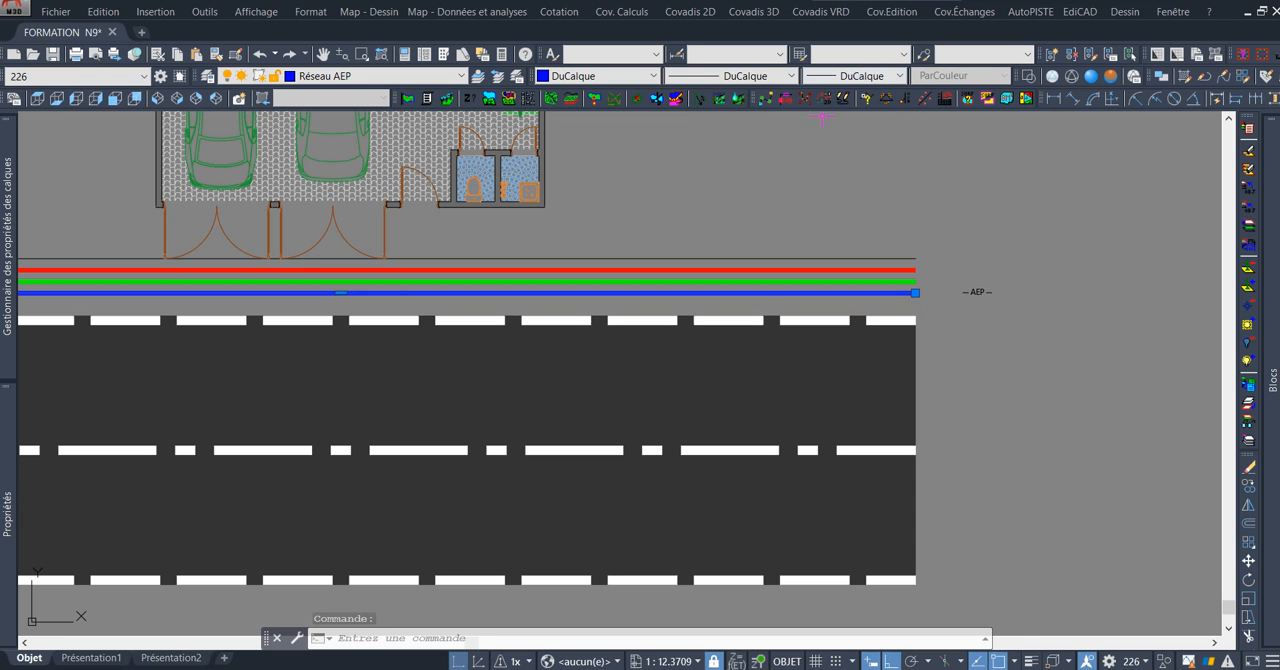
pyautogui.click(768, 78)
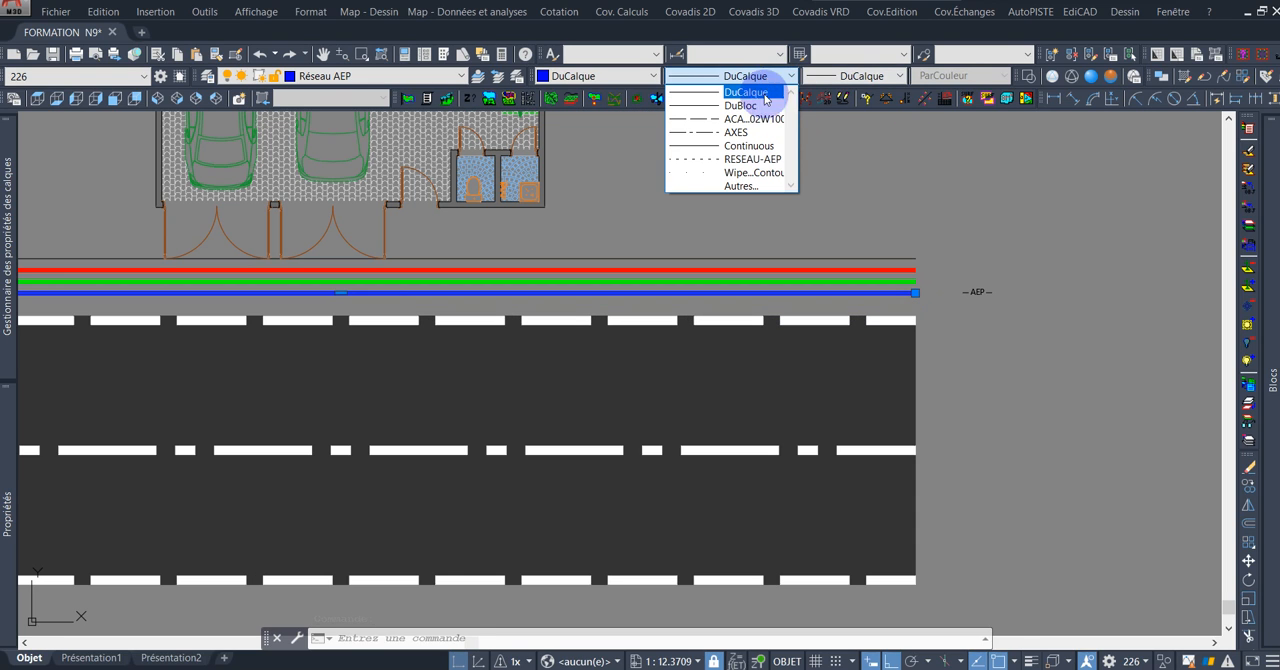
pyautogui.click(753, 162)
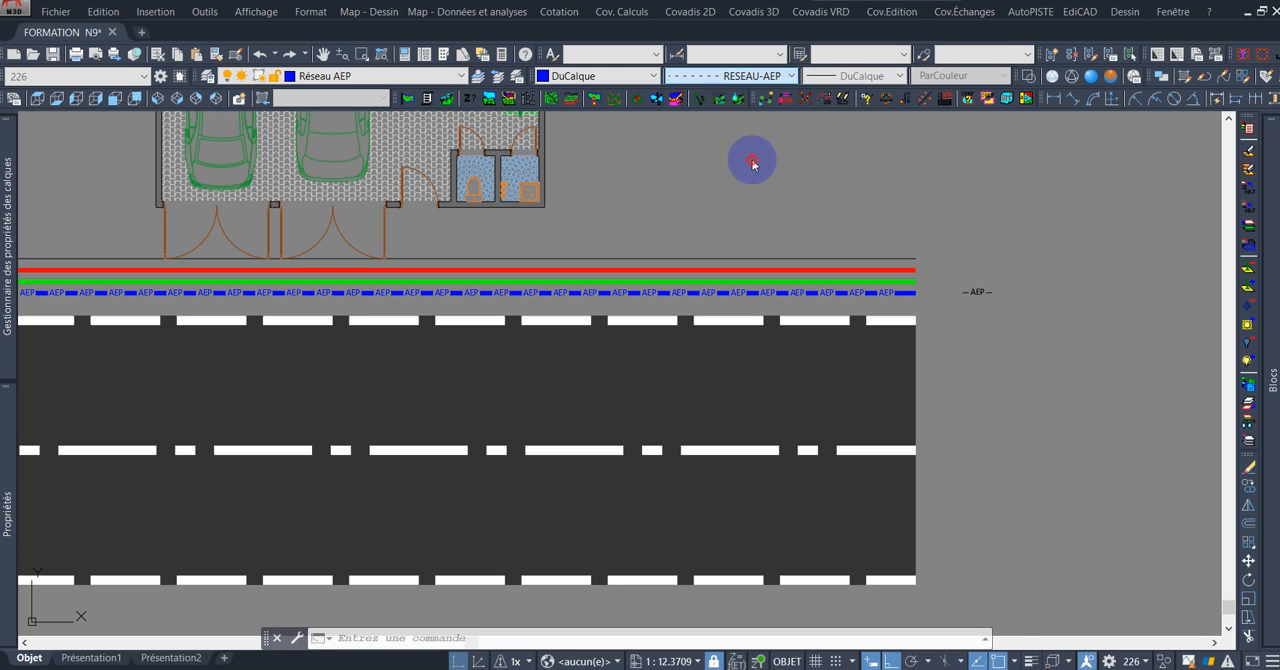
# Examine the AEP text and dash pattern along the blue network line and compare it with the sample beside the road.
pyautogui.scroll(5, 857, 297)
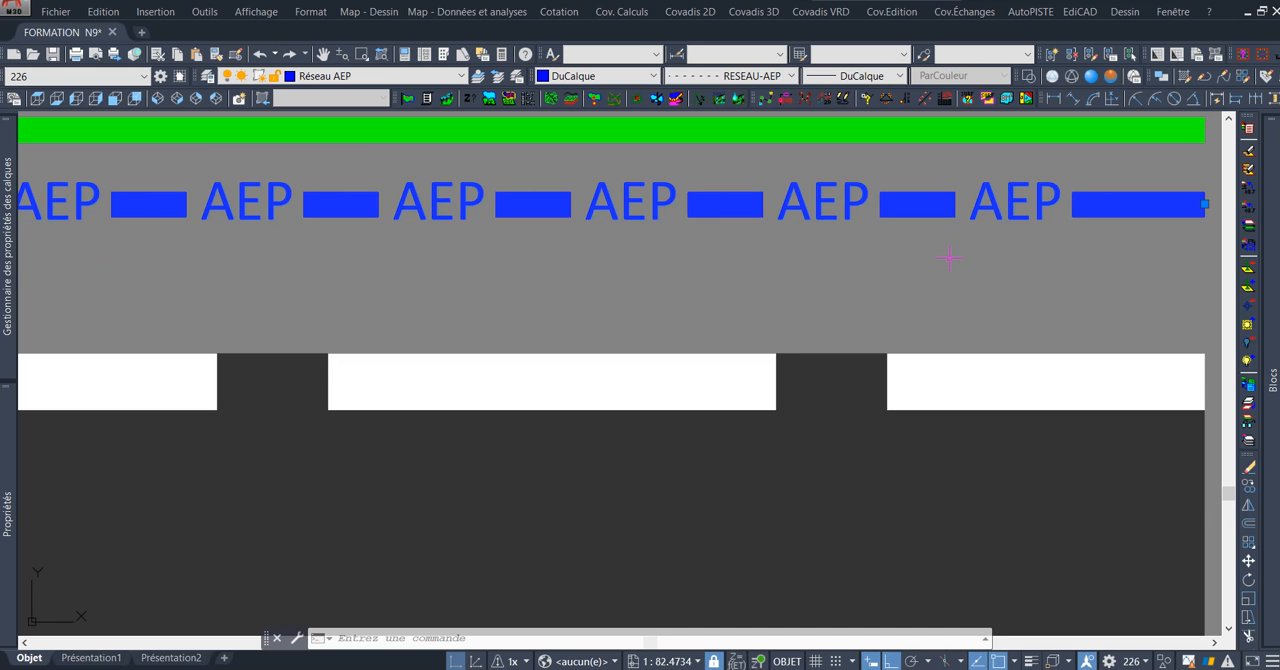
pyautogui.scroll(-4, 900, 262)
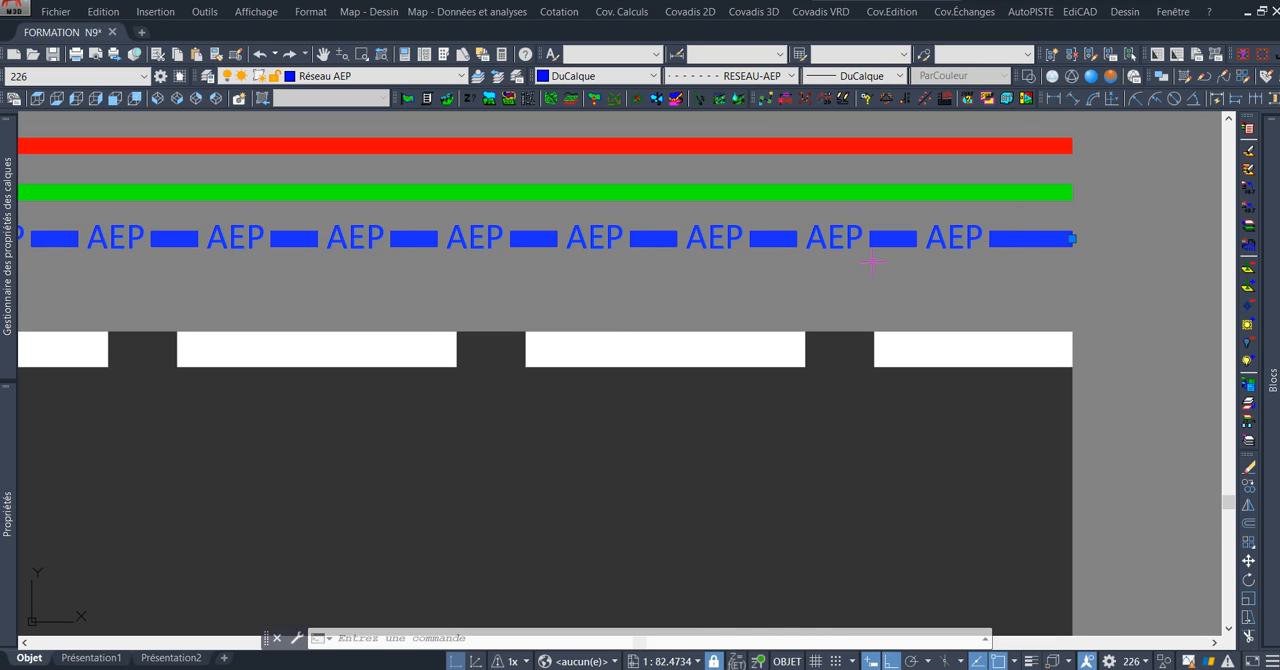
pyautogui.moveTo(632, 262); pyautogui.dragTo(775, 229, button='middle')
pyautogui.scroll(-2, 571, 228)
pyautogui.moveTo(482, 243); pyautogui.dragTo(696, 220, button='middle')
pyautogui.moveTo(530, 213); pyautogui.dragTo(873, 183, button='middle')
pyautogui.moveTo(583, 197); pyautogui.dragTo(898, 202, button='middle')
pyautogui.moveTo(474, 192)
pyautogui.mouseDown(button='middle')
pyautogui.moveTo(835, 189)
pyautogui.moveTo(571, 225)
pyautogui.moveTo(368, 234)
pyautogui.mouseUp(button='middle')
pyautogui.scroll(4, 487, 160)
pyautogui.scroll(-6, 576, 194)
pyautogui.moveTo(729, 231); pyautogui.dragTo(573, 230, button='middle')
pyautogui.moveTo(838, 226); pyautogui.dragTo(716, 227, button='middle')
pyautogui.scroll(5, 868, 219)
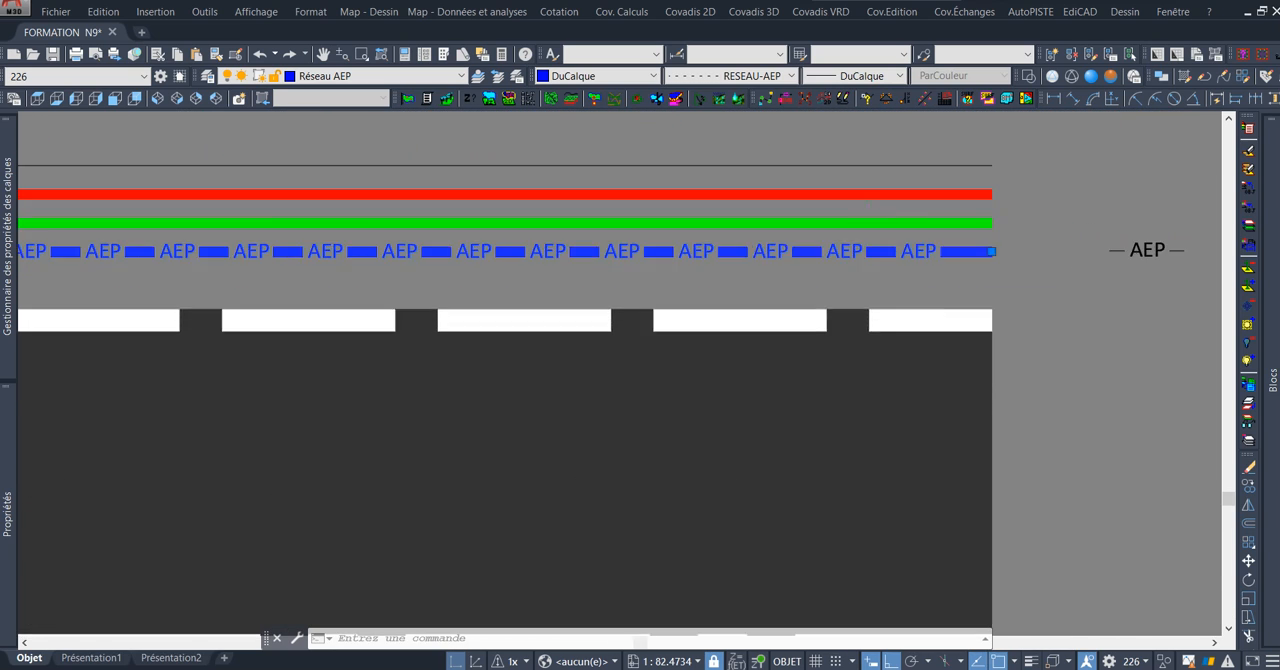
pyautogui.scroll(-3, 1010, 285)
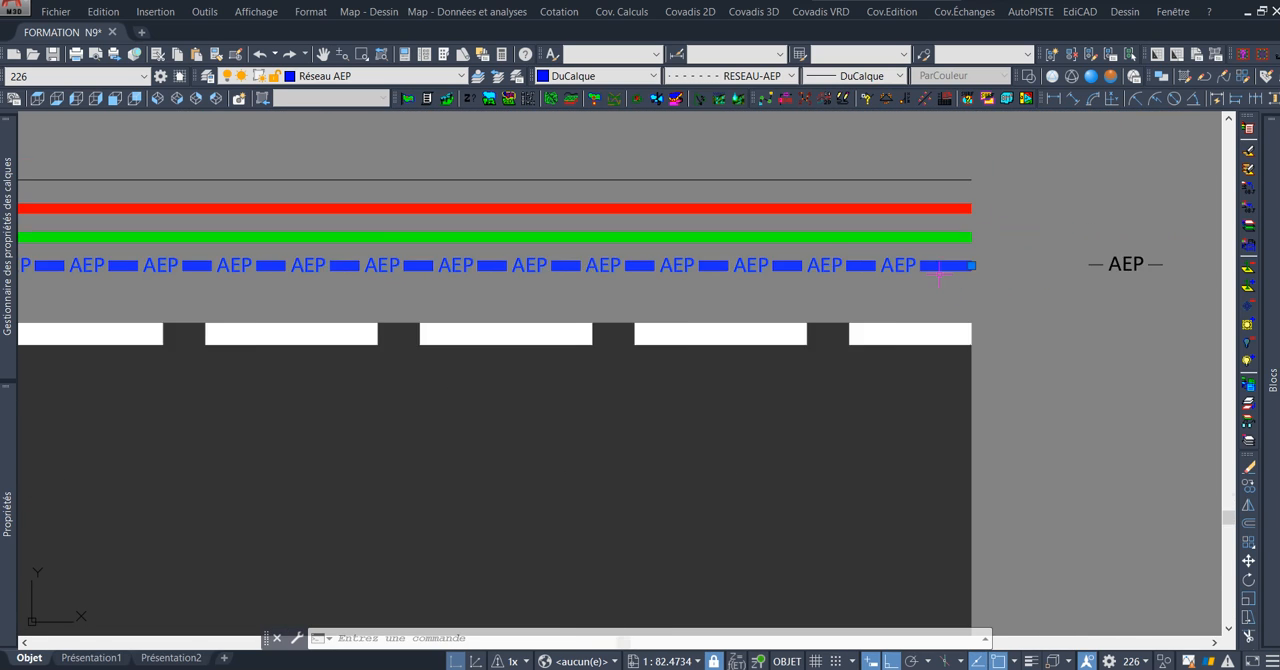
pyautogui.scroll(-2, 895, 284)
pyautogui.press('Escape')
pyautogui.scroll(2, 890, 280)
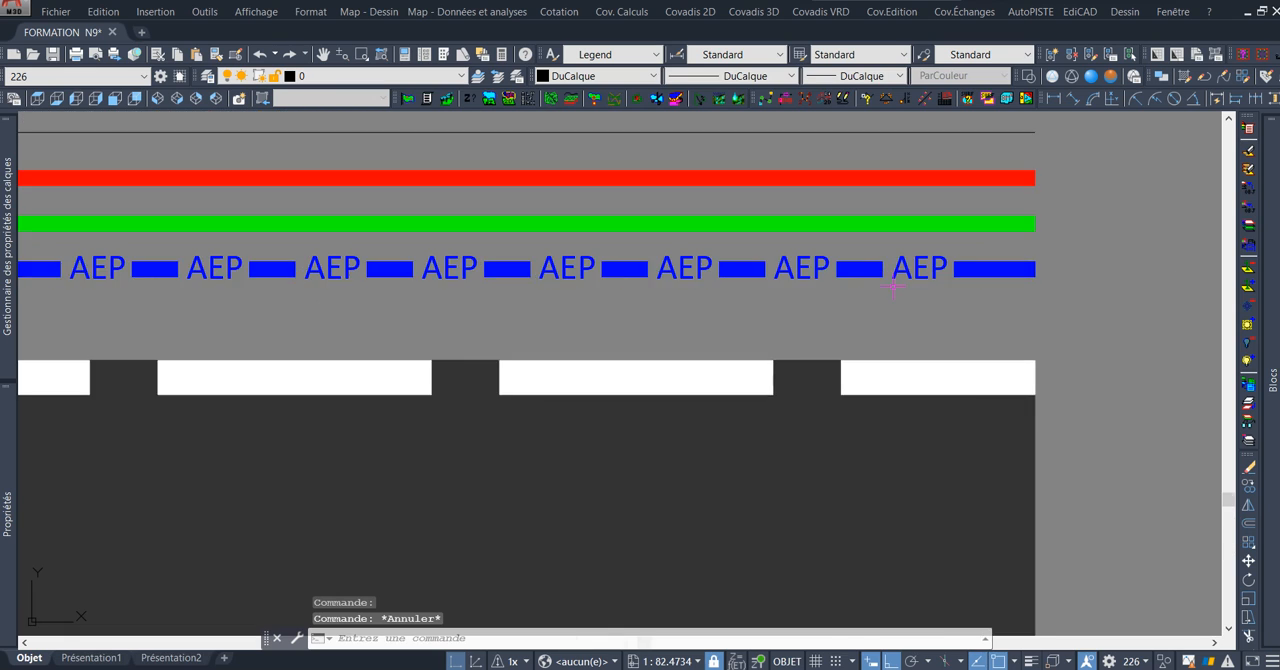
pyautogui.scroll(-1, 900, 275)
pyautogui.scroll(2, 947, 263)
pyautogui.scroll(-2, 940, 265)
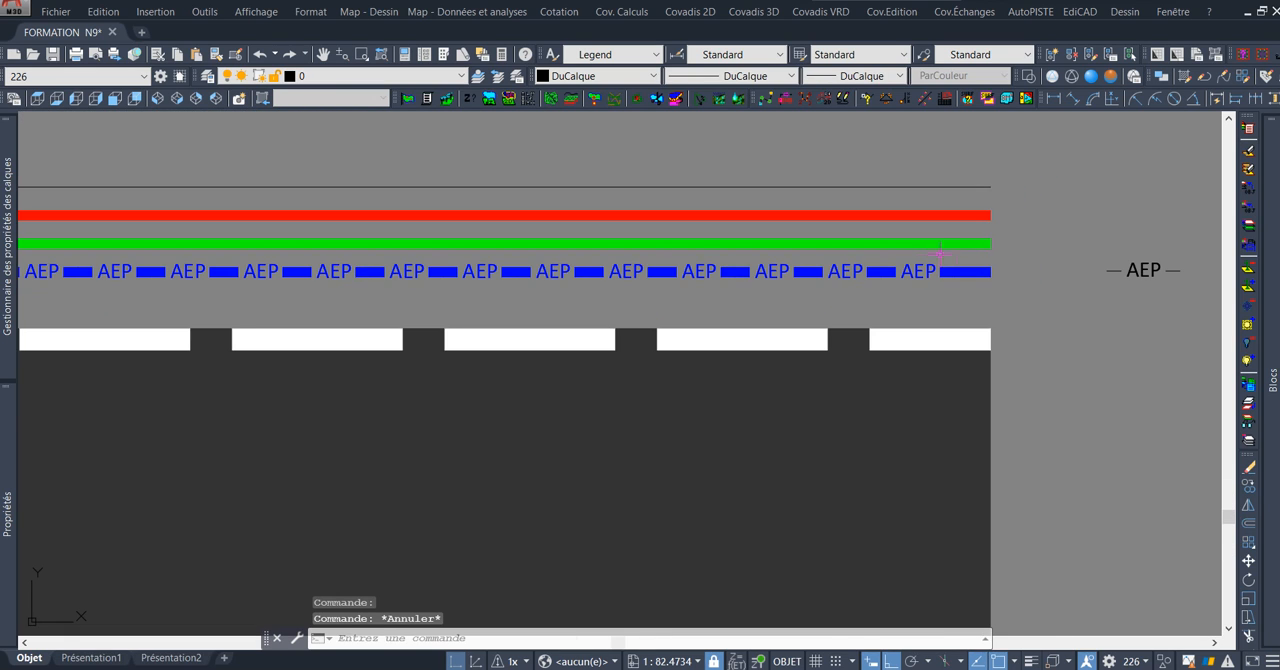
pyautogui.scroll(4, 822, 271)
pyautogui.scroll(-4, 822, 271)
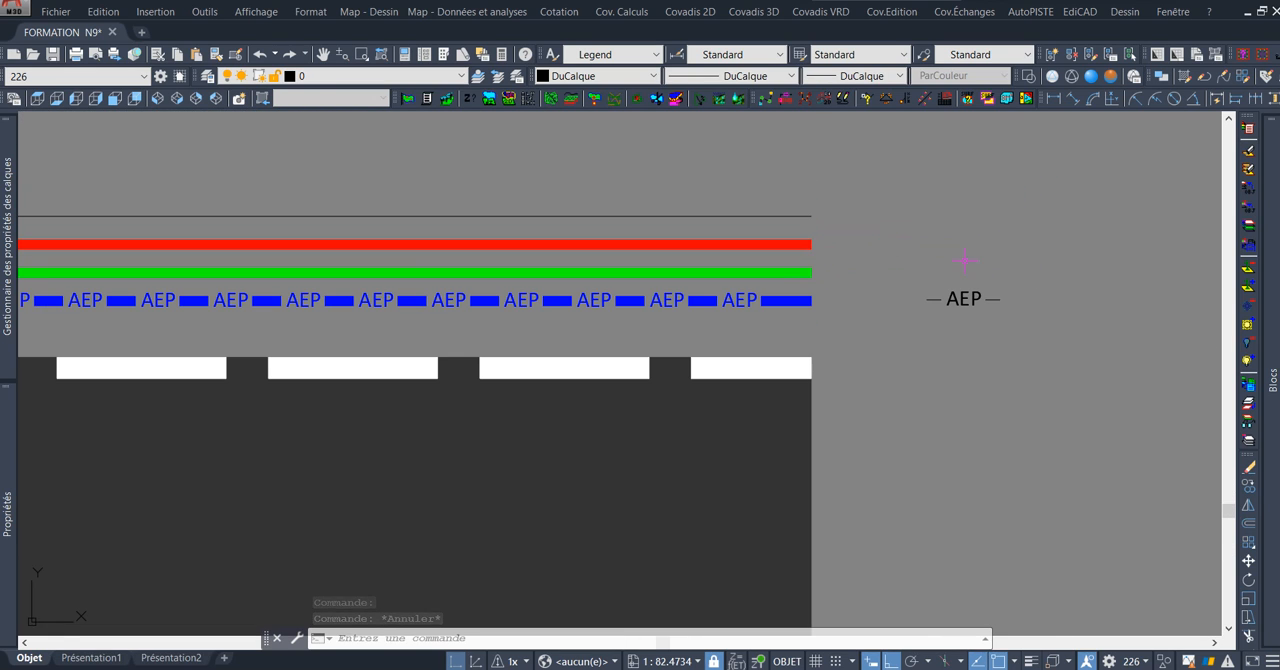
# Copy the AEP sample text with its two dashes straight up, just above the original.
pyautogui.scroll(2, 920, 274)
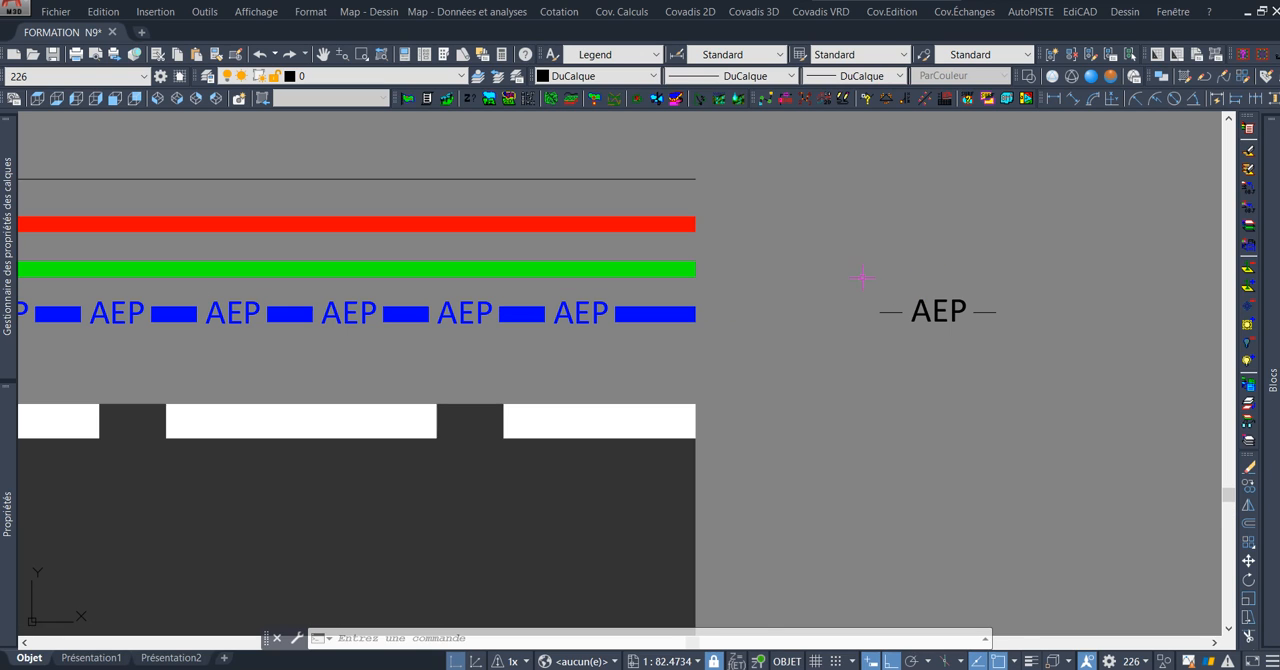
pyautogui.click(855, 278)
pyautogui.click(1048, 345)
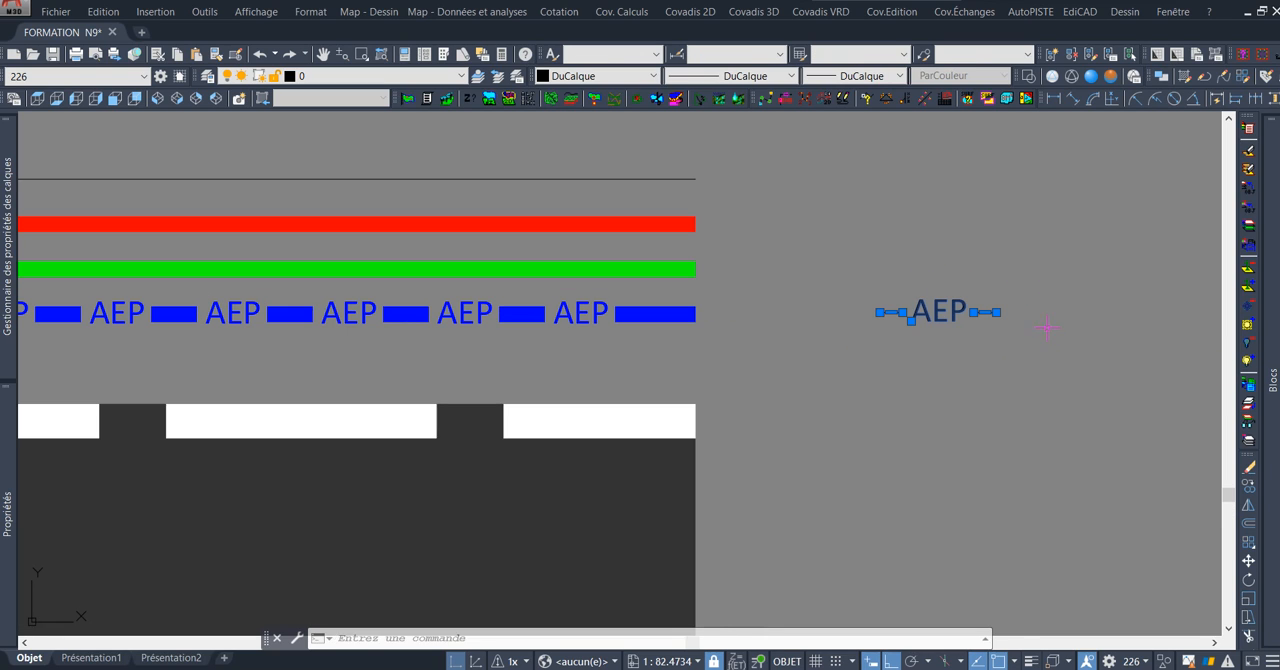
pyautogui.write('c')
pyautogui.press('space')
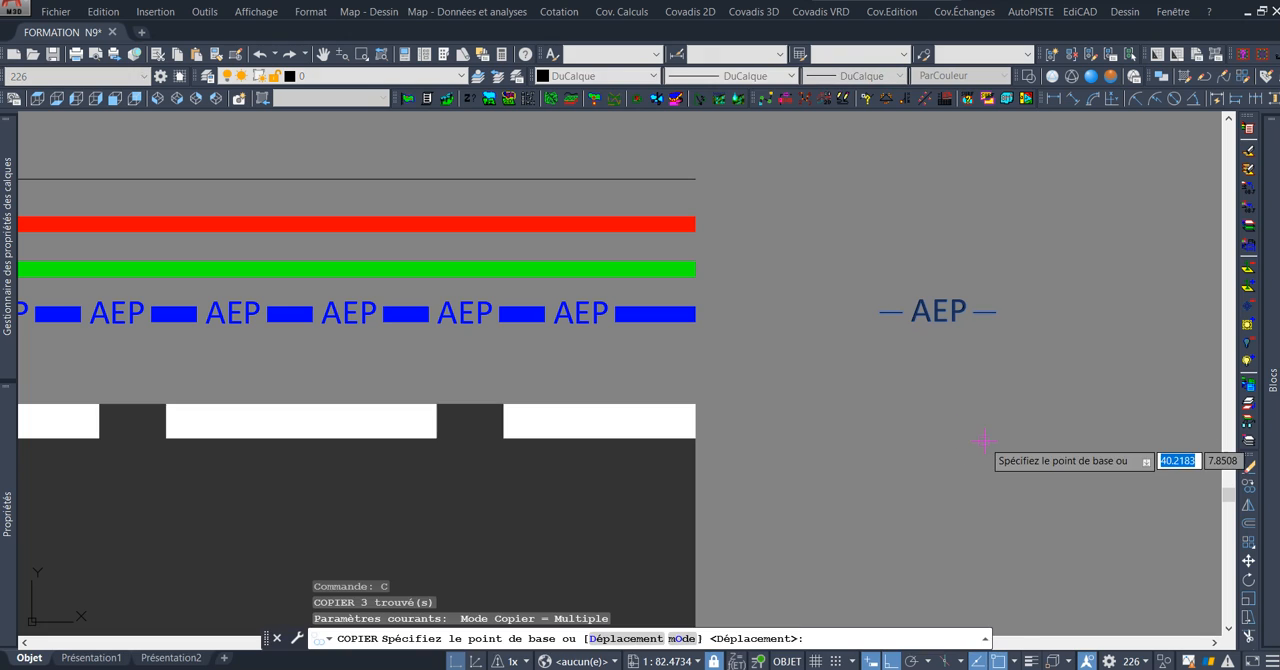
pyautogui.click(984, 441)
pyautogui.click(992, 376)
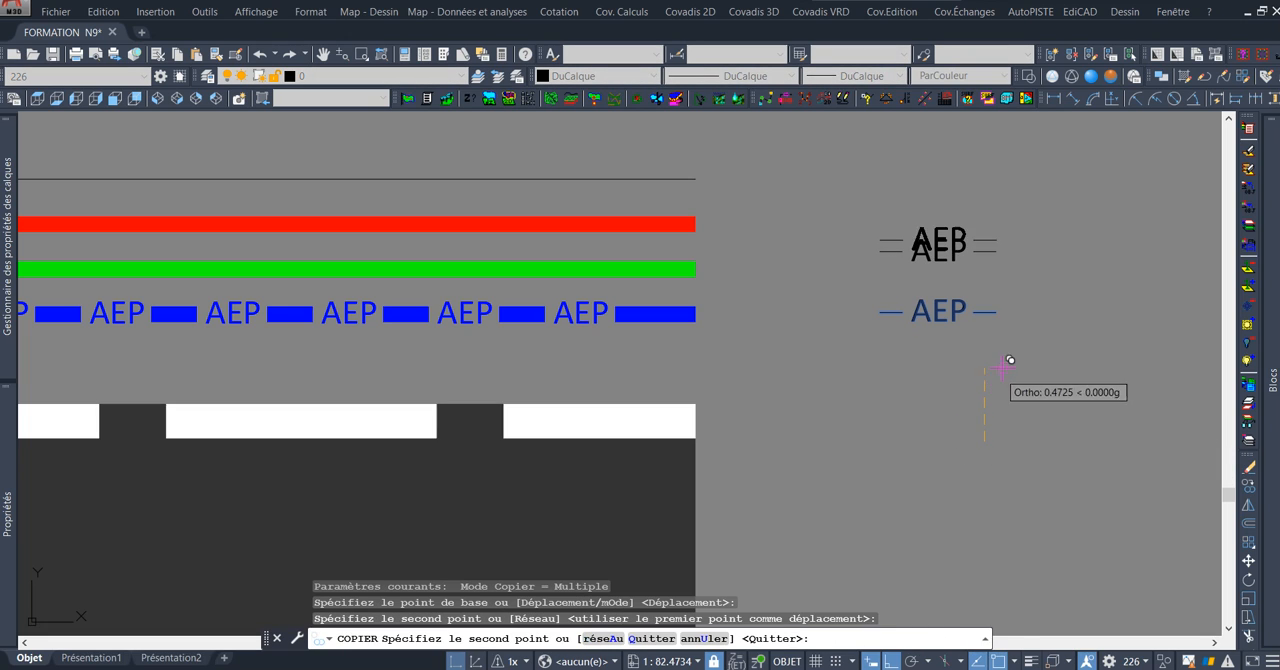
pyautogui.press('Escape')
# Change the text of the upper AEP sample to ELEC.
pyautogui.scroll(2, 950, 305)
pyautogui.click(1017, 196)
pyautogui.press('Escape')
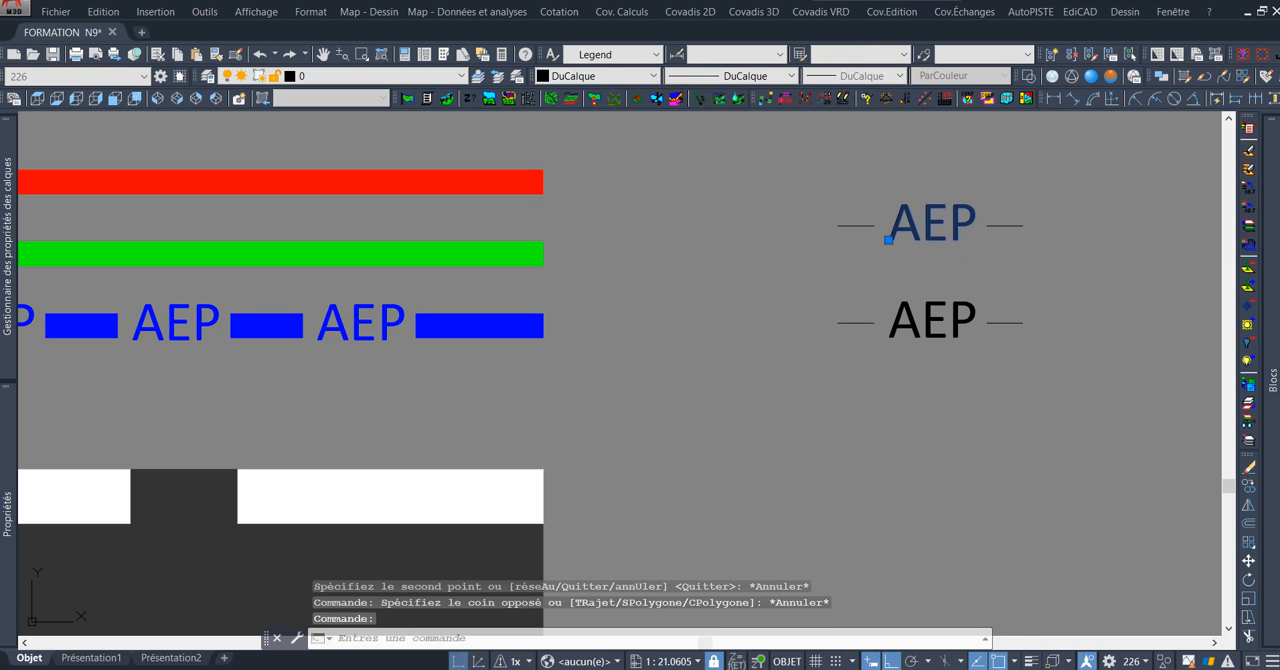
pyautogui.doubleClick(969, 244)
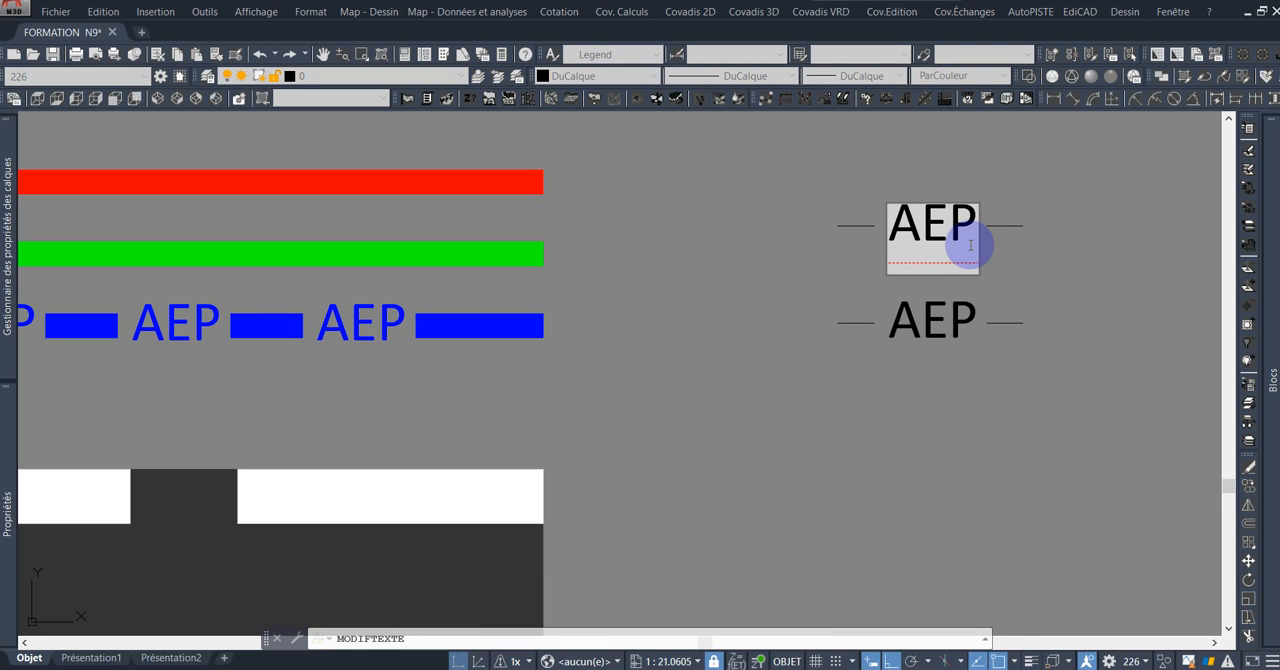
pyautogui.press('BackSpace')
pyautogui.press('Left')
pyautogui.press('BackSpace')
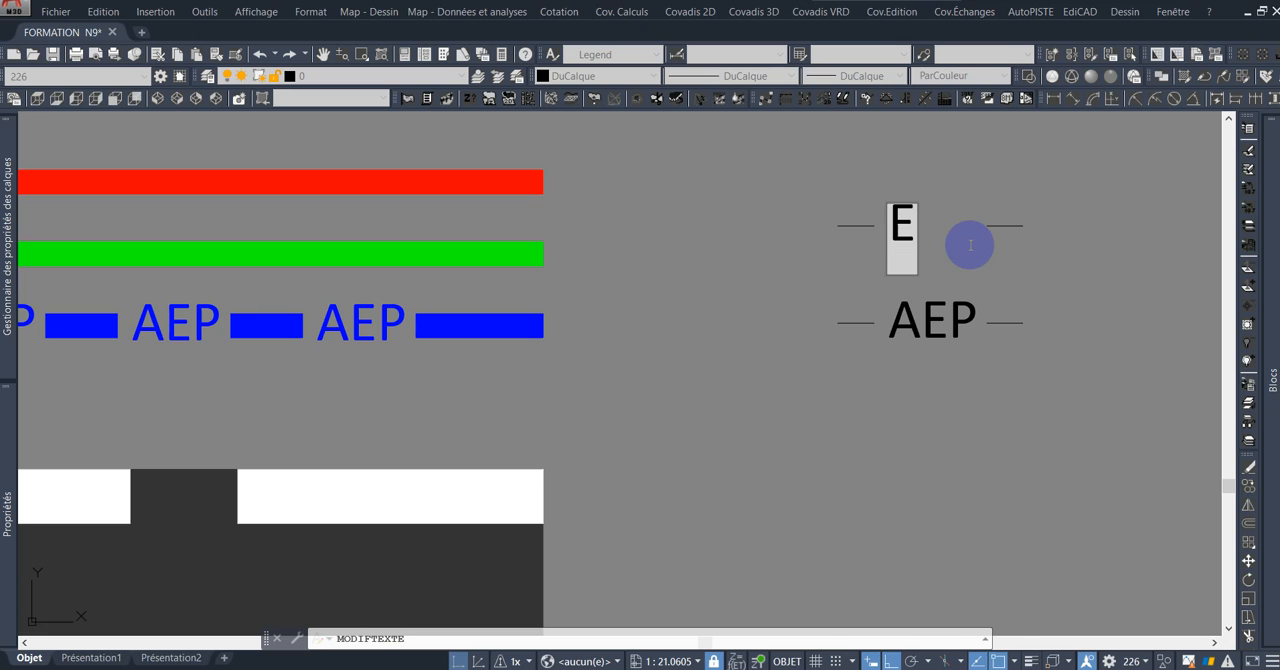
pyautogui.write('ELEC')
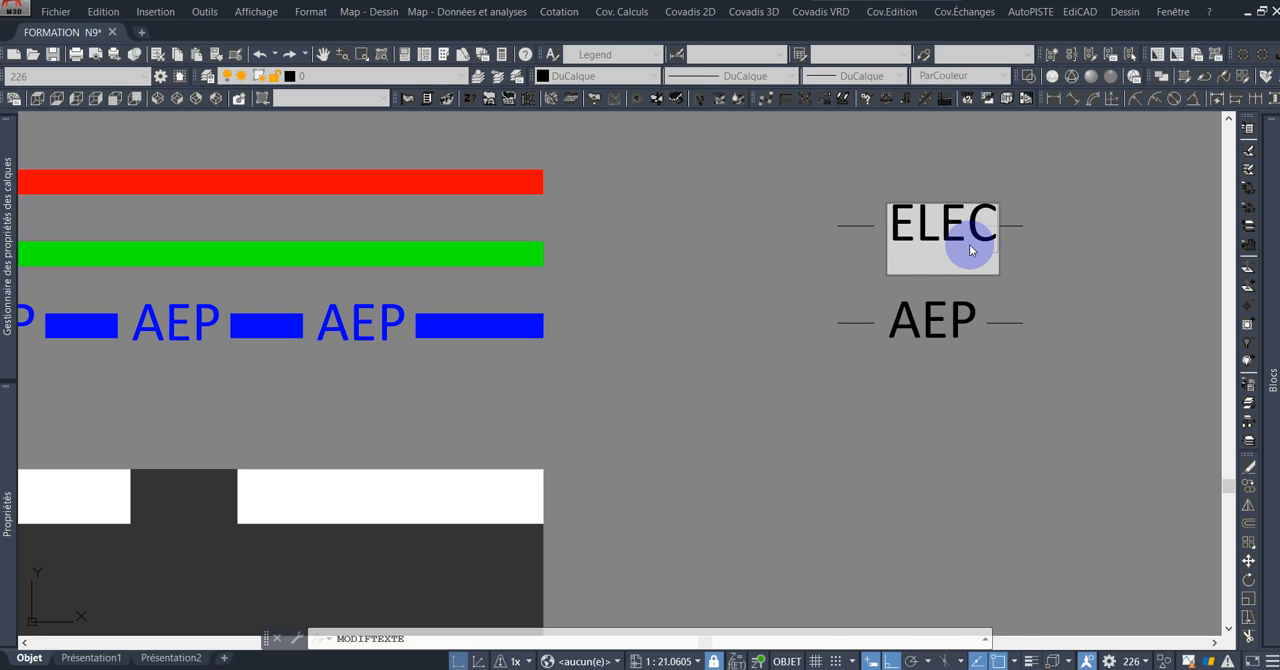
pyautogui.click(1120, 210)
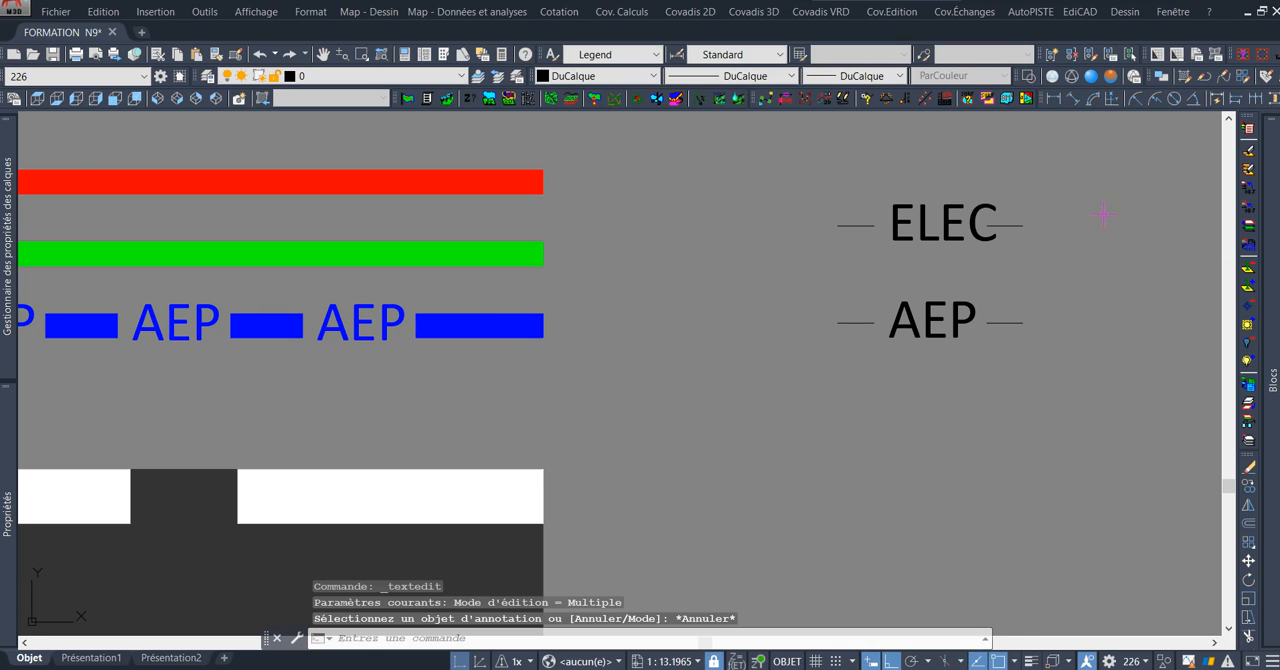
# Move the dash after the ELEC text horizontally away from it to leave a gap behind the last letter.
pyautogui.click(1018, 226)
pyautogui.moveTo(1070, 238); pyautogui.dragTo(993, 245, button='middle')
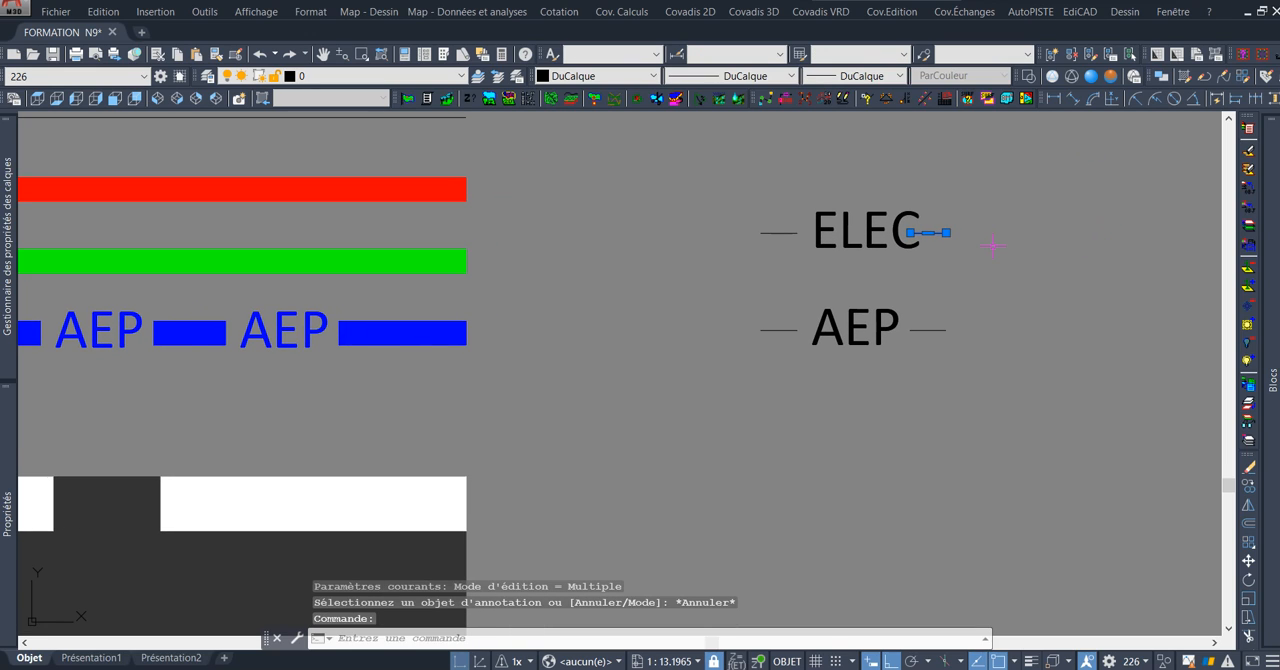
pyautogui.write('D')
pyautogui.press('Return')
pyautogui.click(931, 266)
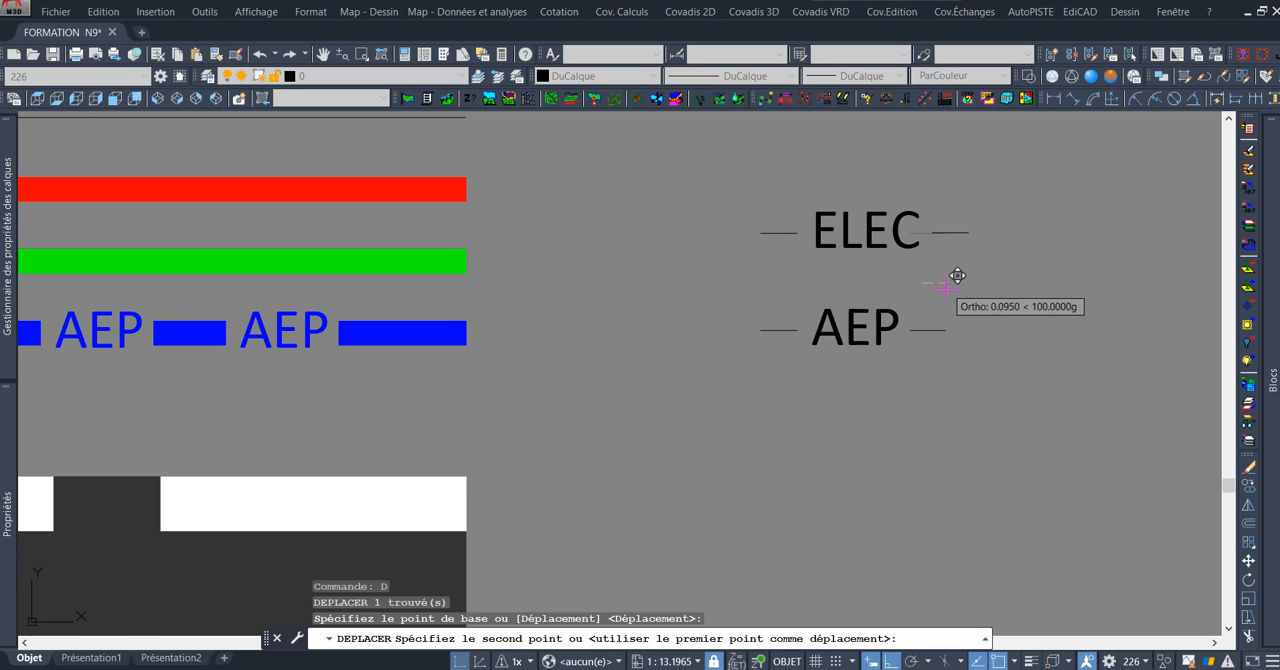
pyautogui.press('Escape')
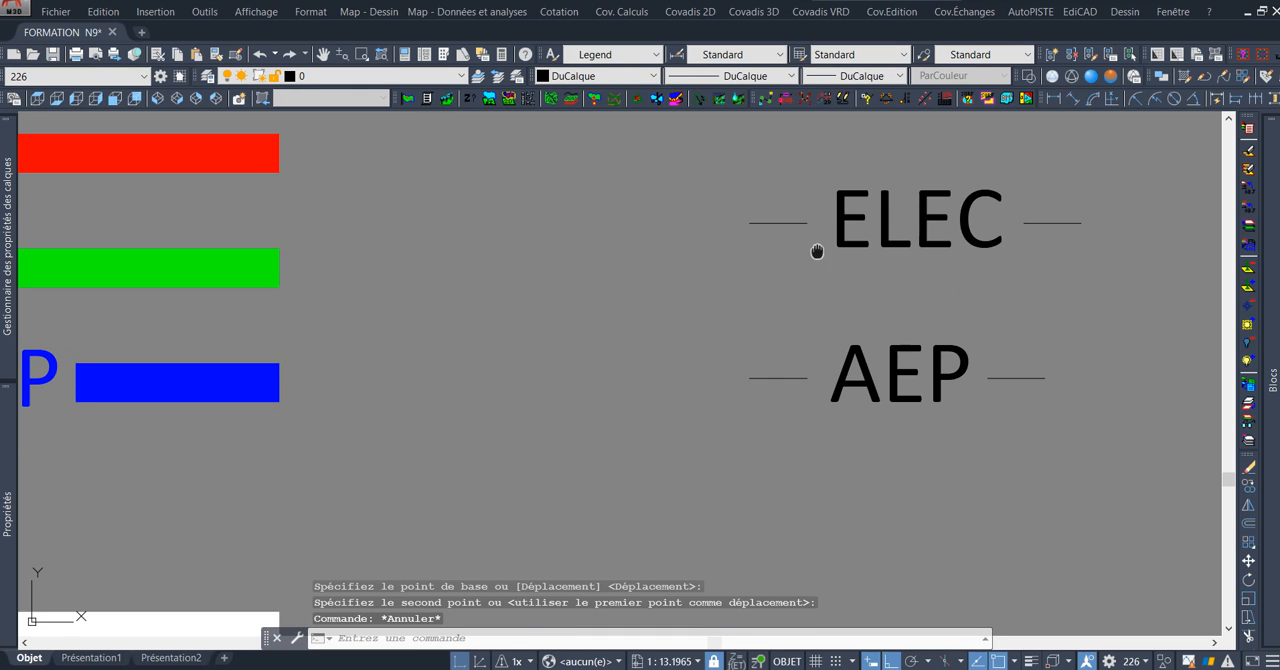
# Lengthen the dash before ELEC by copying it outward from its inner end to its outer end.
pyautogui.scroll(2, 880, 240)
pyautogui.click(725, 257)
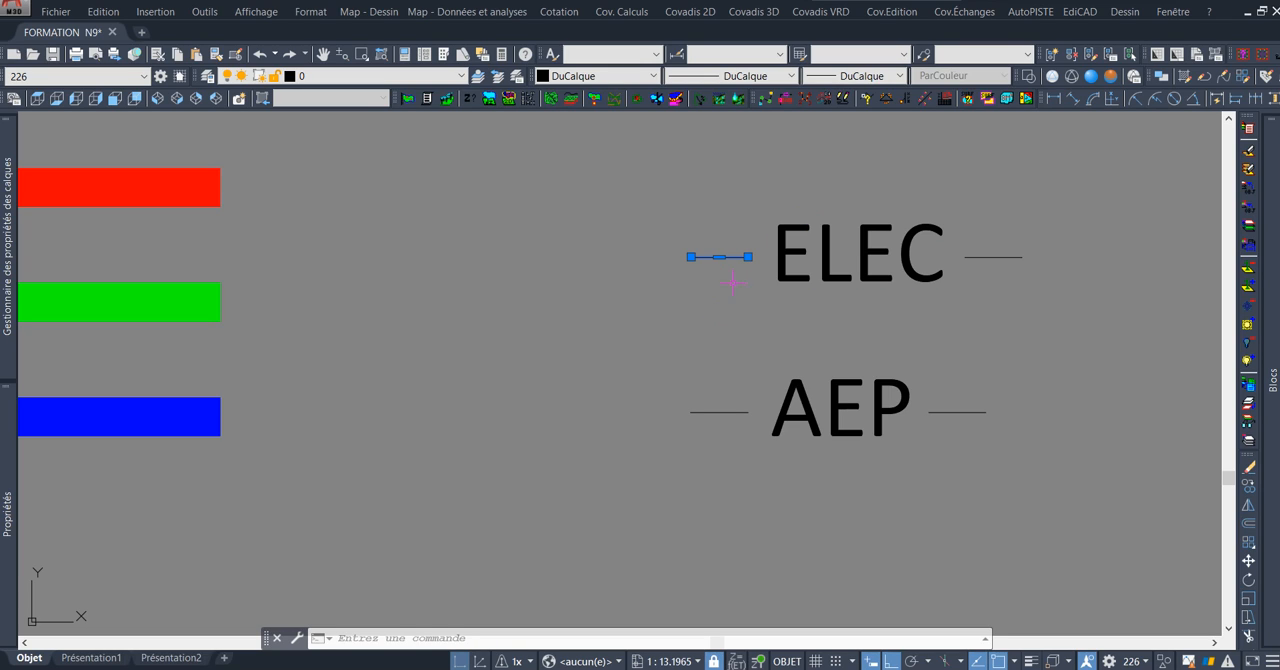
pyautogui.write('c')
pyautogui.press('Return')
pyautogui.click(748, 257)
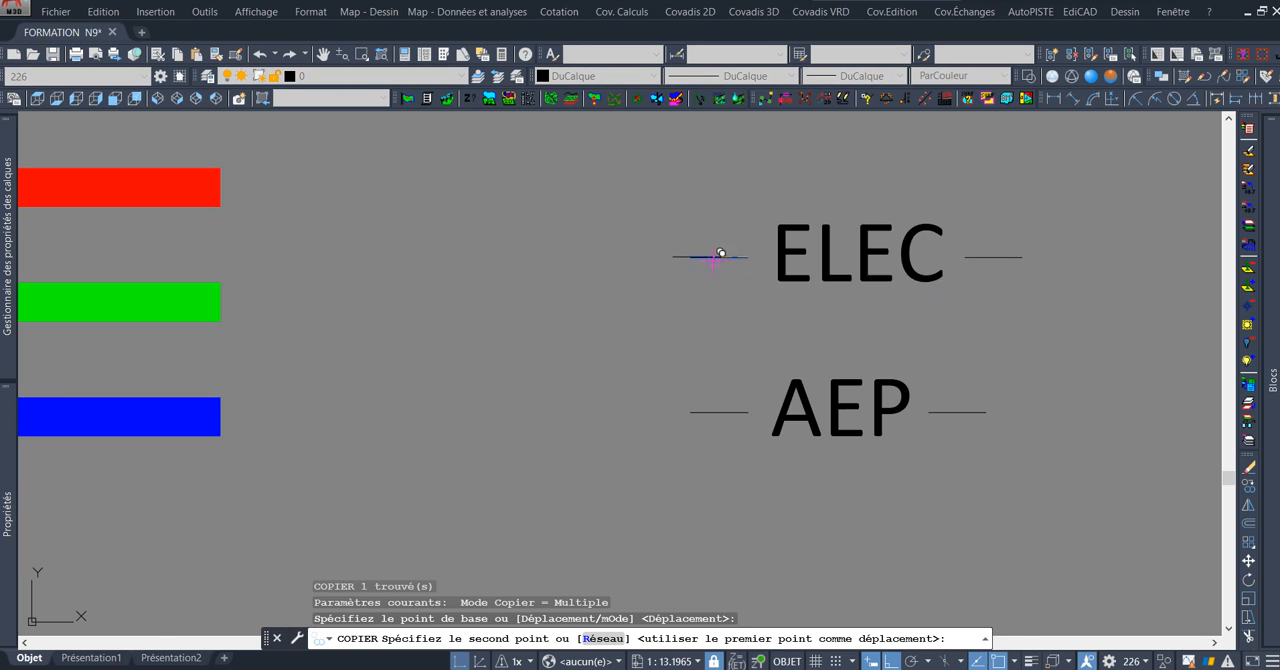
pyautogui.click(690, 257)
pyautogui.press('Return')
# Lengthen the dash after ELEC by copying it outward from its inner end to its outer end.
pyautogui.click(993, 248)
pyautogui.click(986, 260)
pyautogui.write('c')
pyautogui.press('Return')
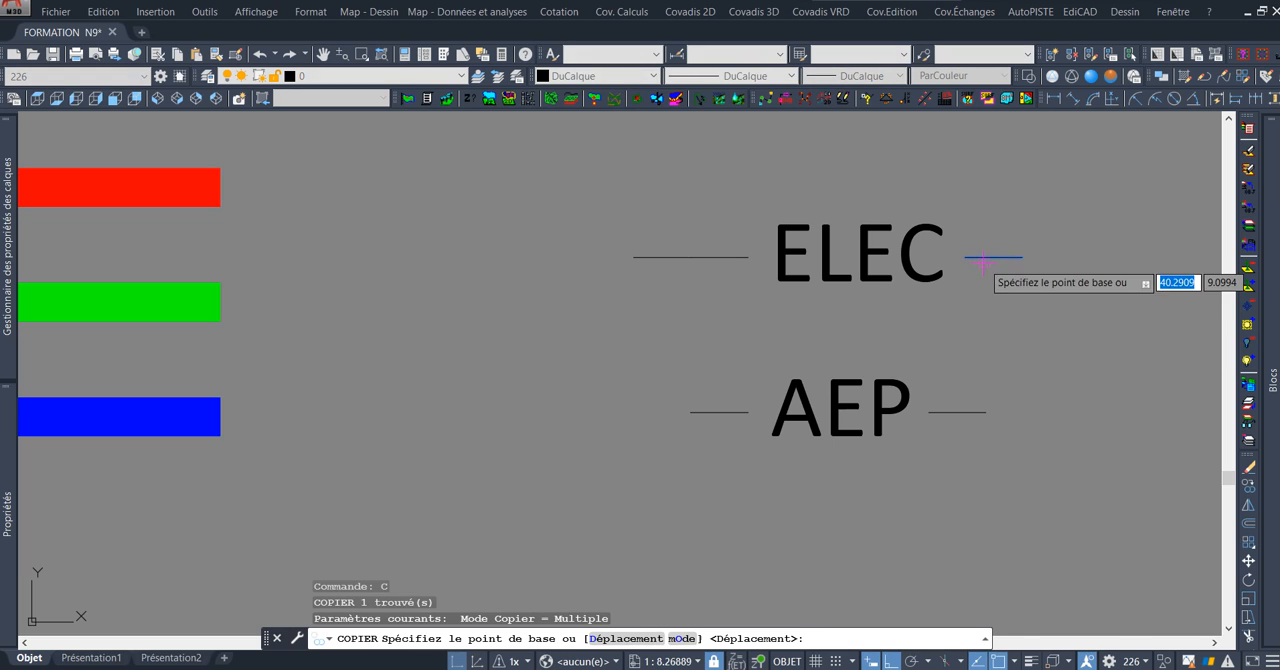
pyautogui.click(966, 257)
pyautogui.click(1026, 257)
pyautogui.press('Escape')
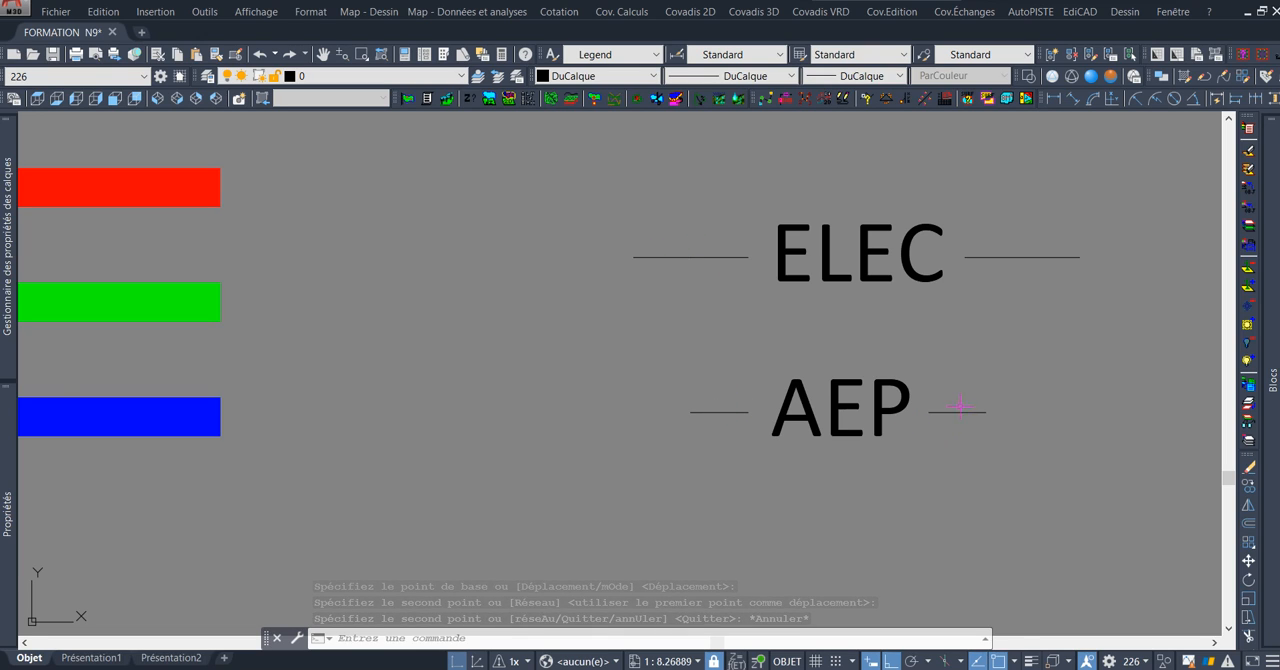
# Start Make Linetype and save the definition to TYPES DE LIGNES.lin, replacing the existing file.
pyautogui.scroll(-2, 842, 298)
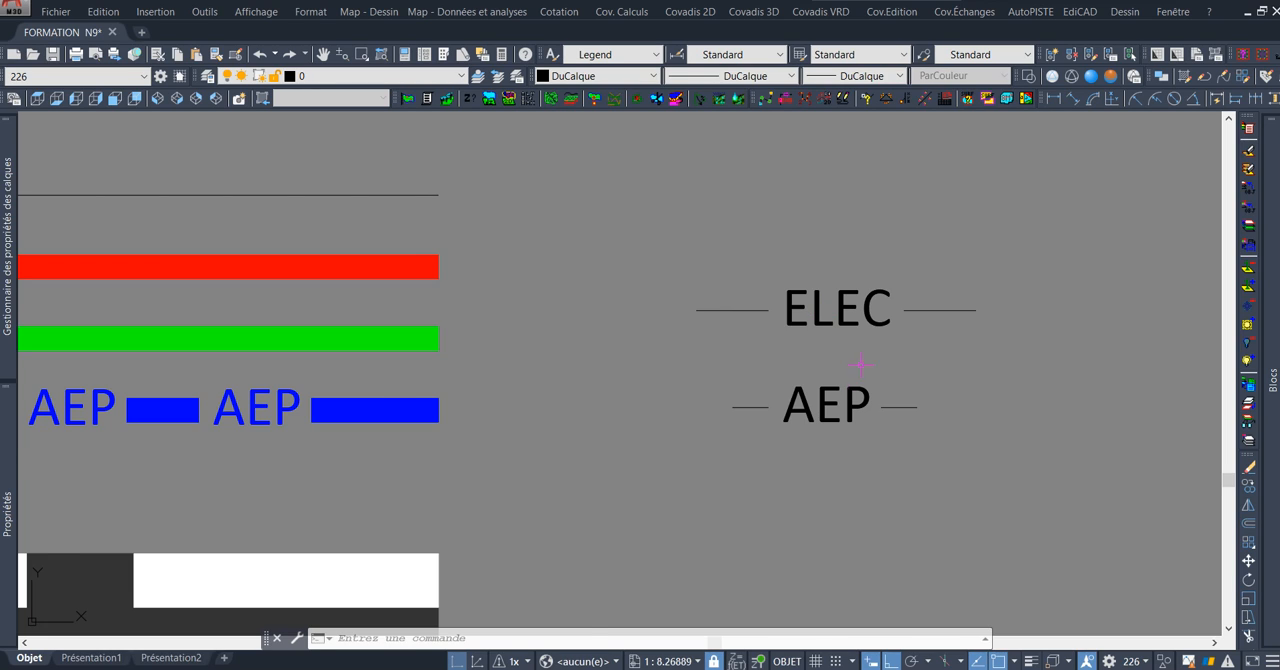
pyautogui.scroll(-2, 860, 365)
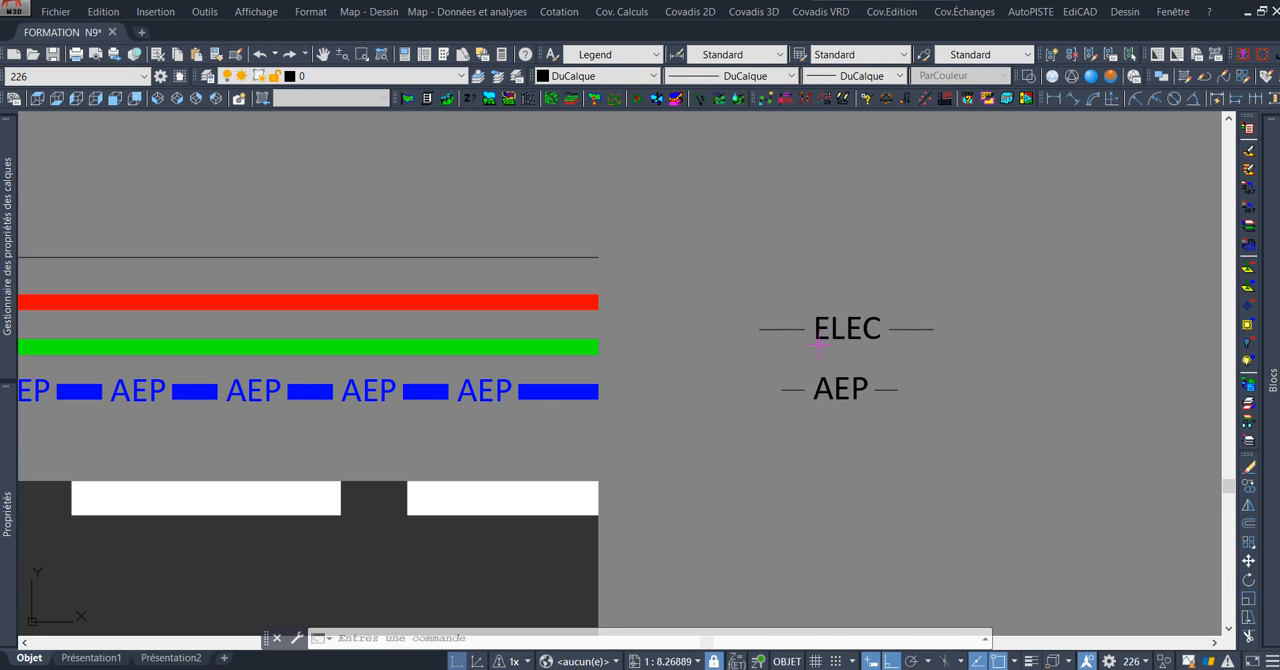
pyautogui.scroll(2, 835, 332)
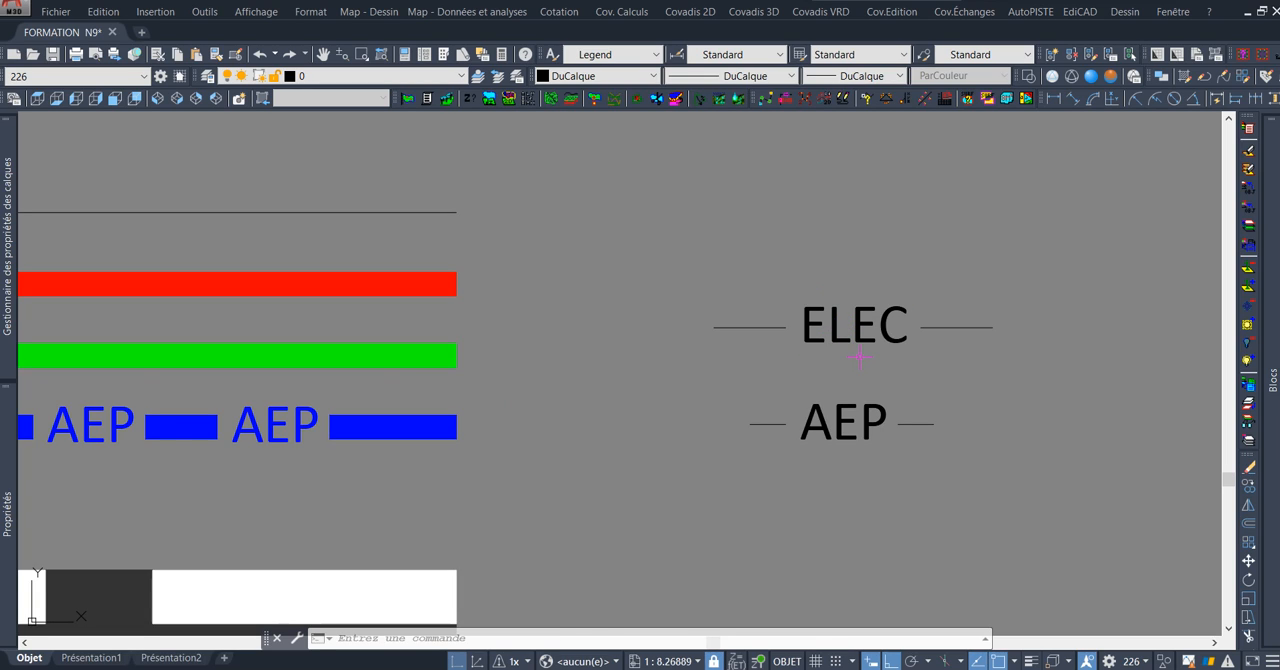
pyautogui.write('MKLTYPE')
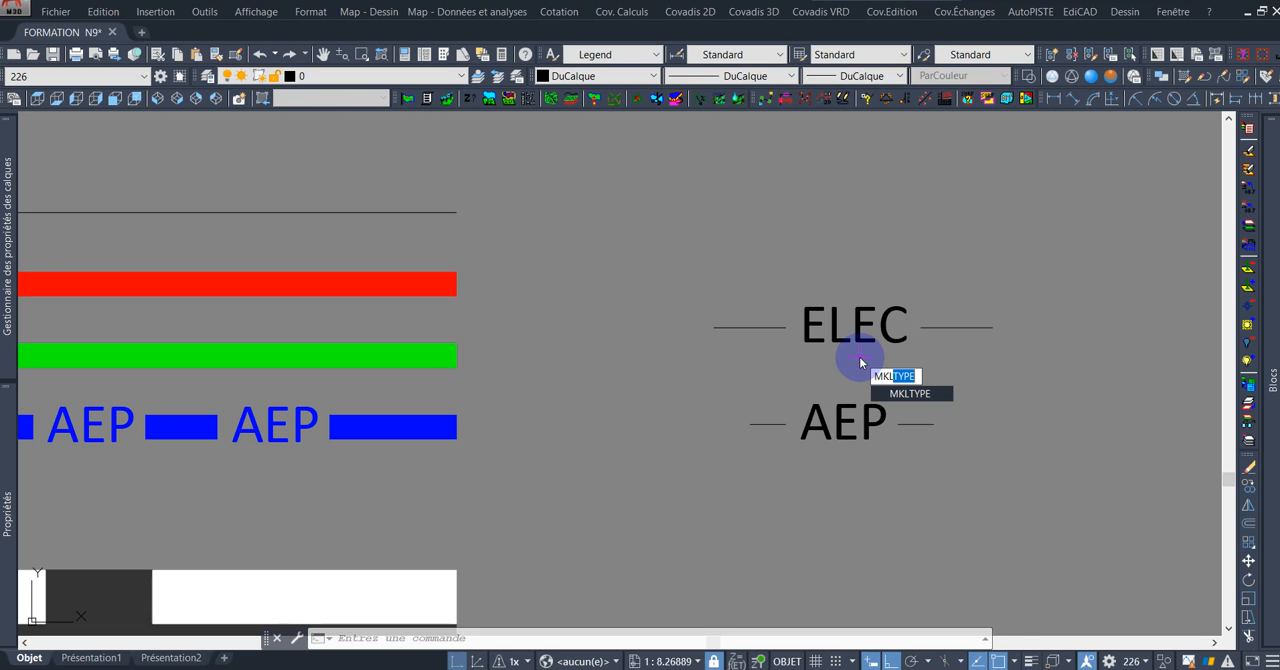
pyautogui.press('Return')
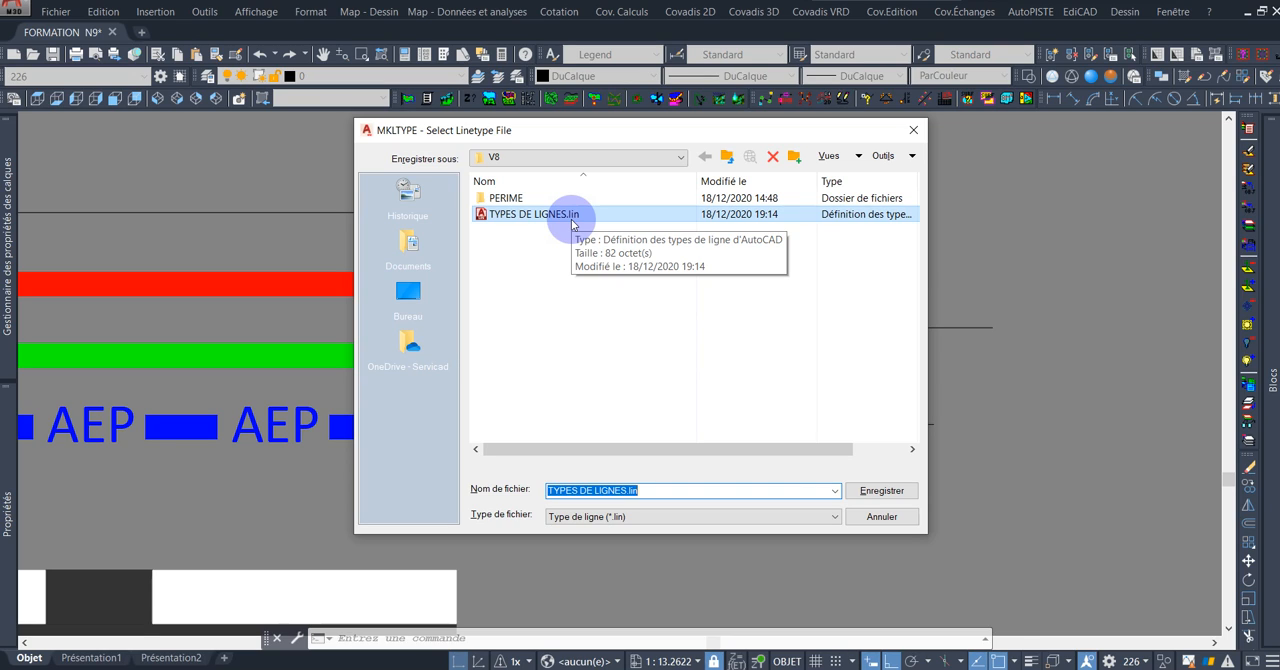
pyautogui.click(895, 491)
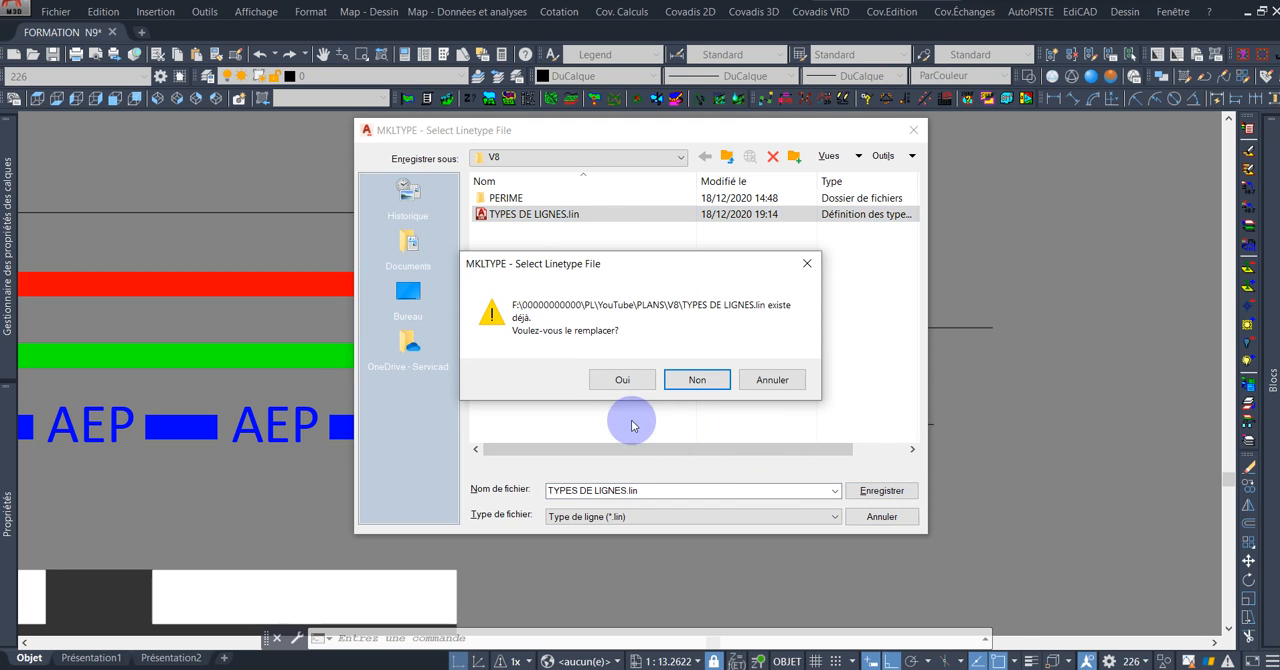
pyautogui.click(619, 381)
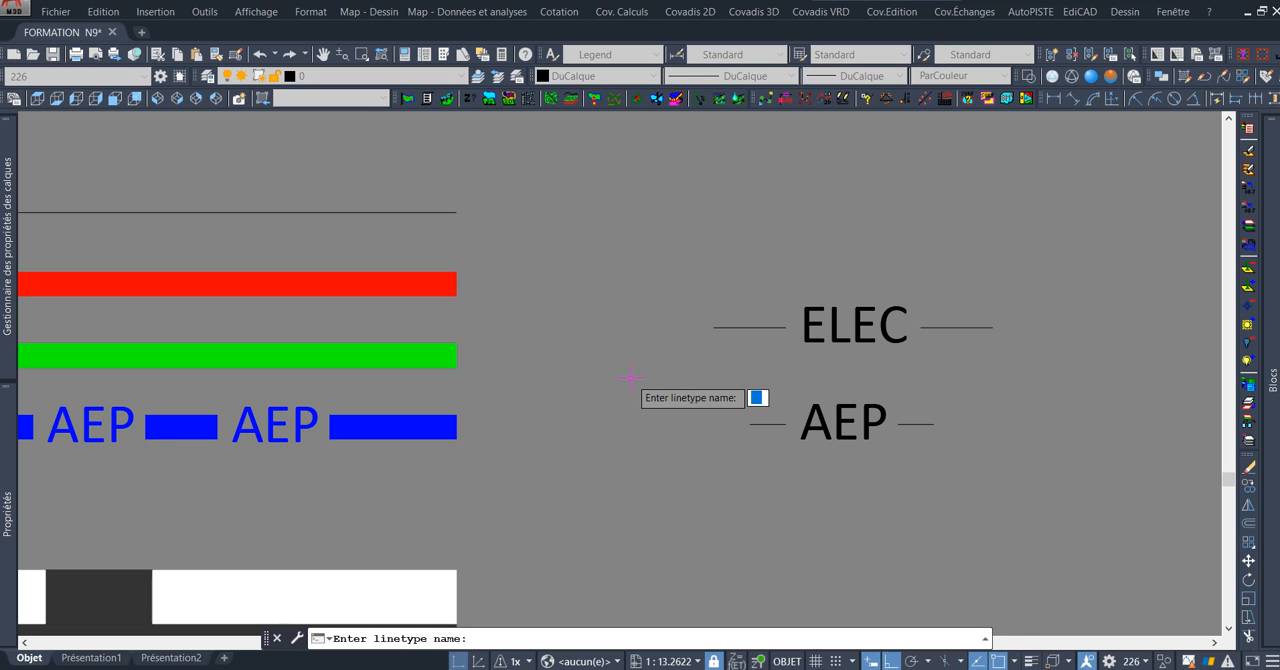
# Name the linetype RESEAU-ELEC and give it the description ELEC.
pyautogui.click(630, 377)
pyautogui.write('RESEAU')
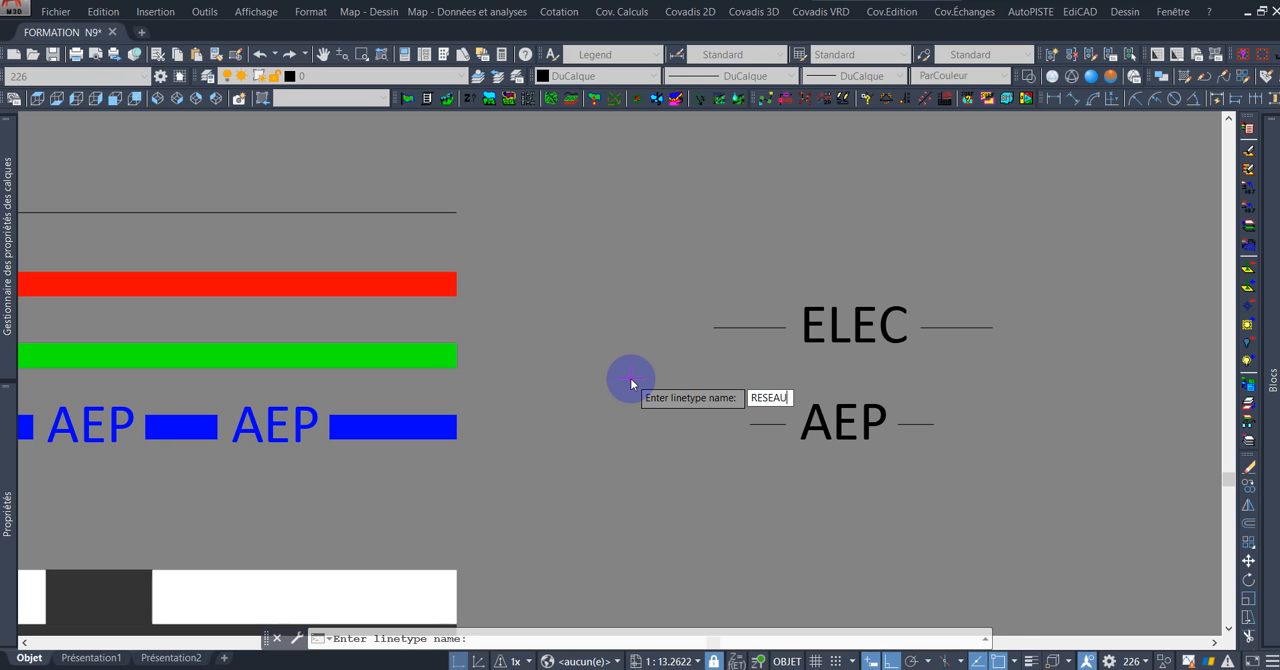
pyautogui.write('-ELEC')
pyautogui.press('Return')
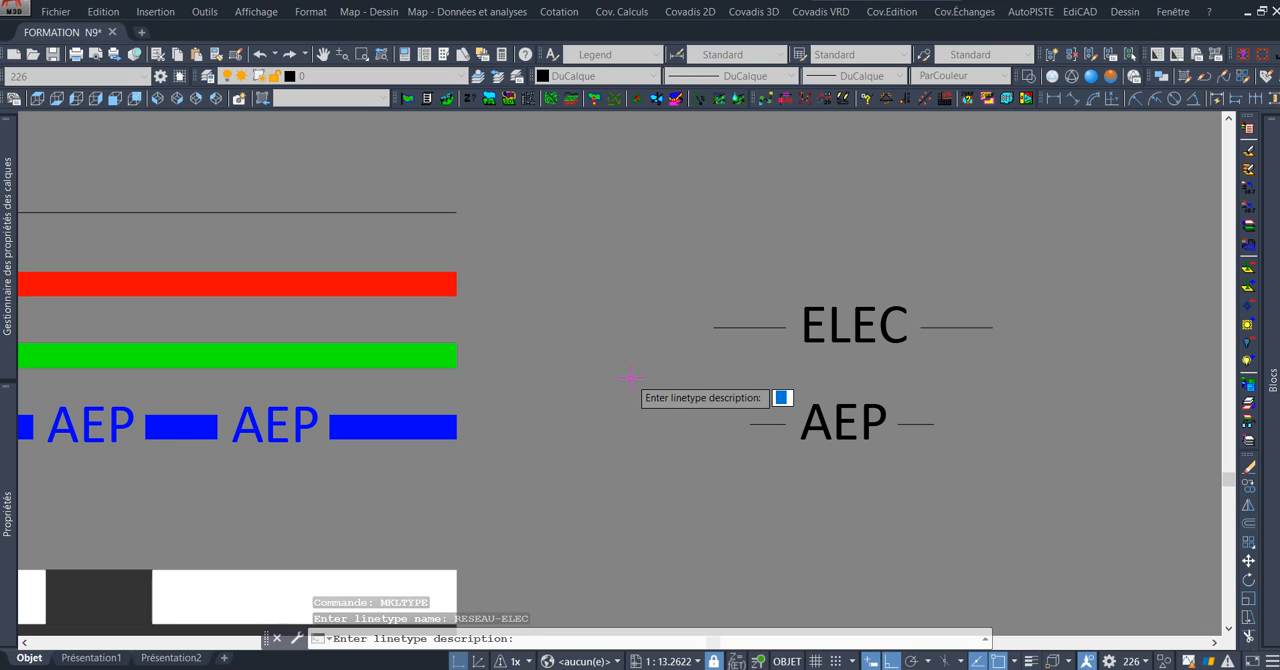
pyautogui.click(631, 383)
pyautogui.write('ELEC')
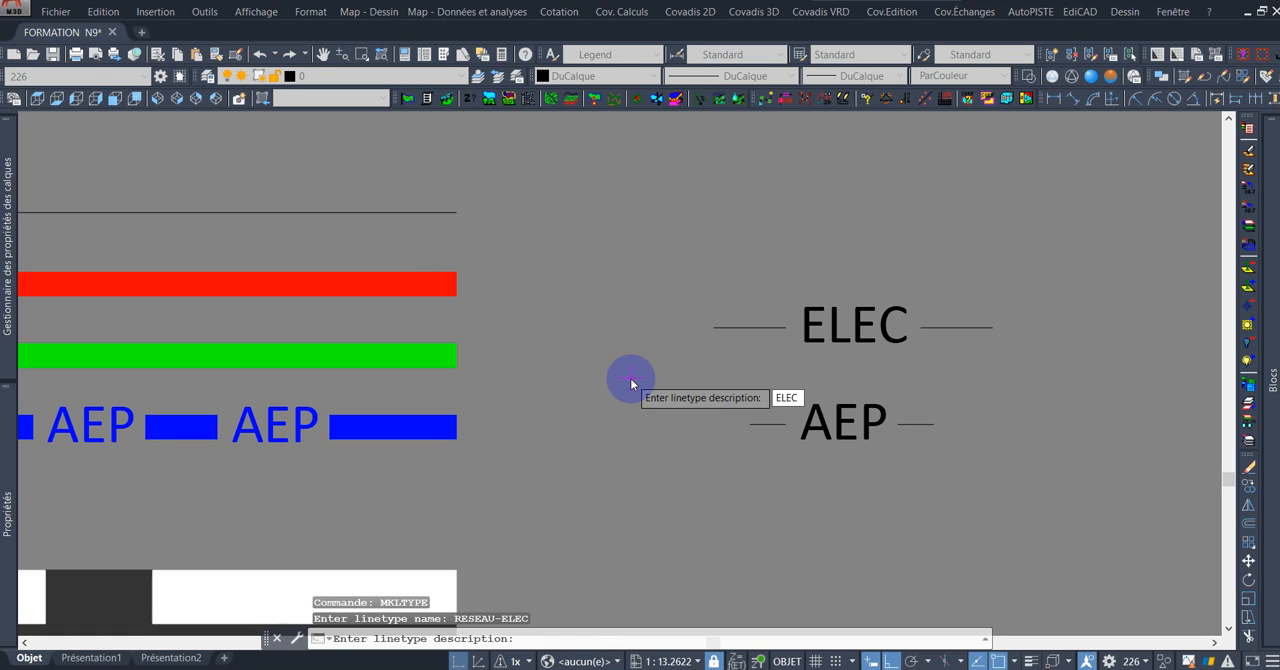
pyautogui.press('Return')
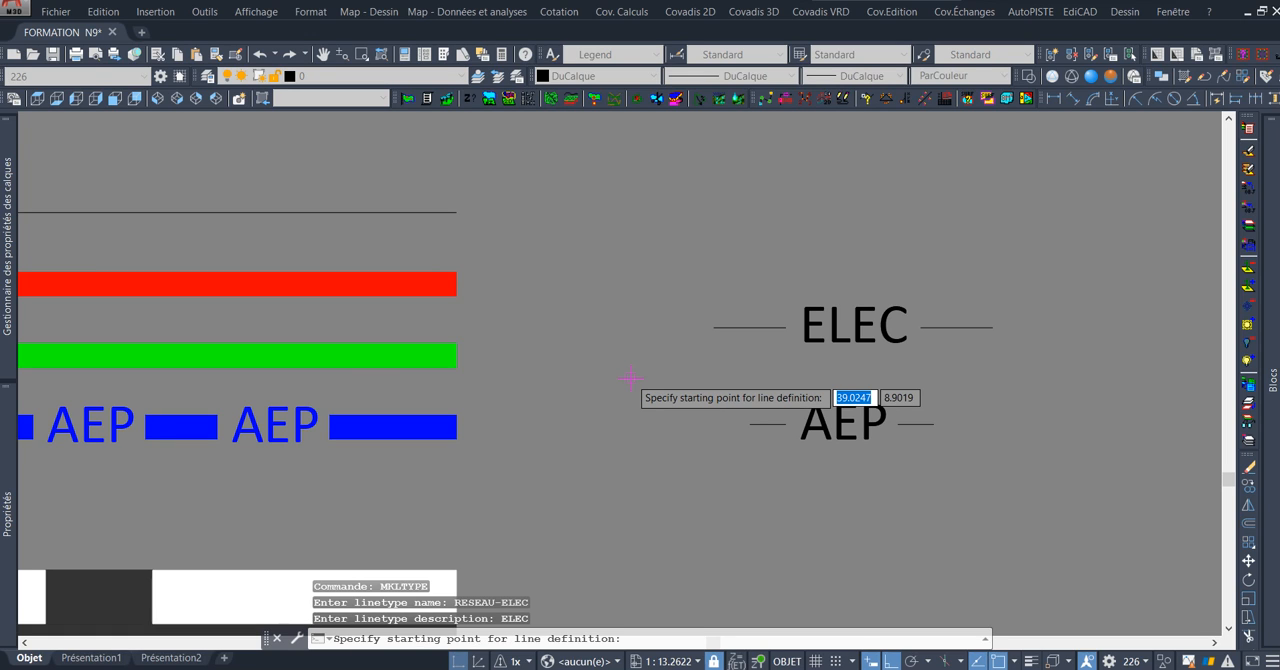
# Define the linetype from the outer end of the first ELEC dash to that of the last, using the text and both dashes.
pyautogui.moveTo(748, 342); pyautogui.dragTo(649, 330, button='middle')
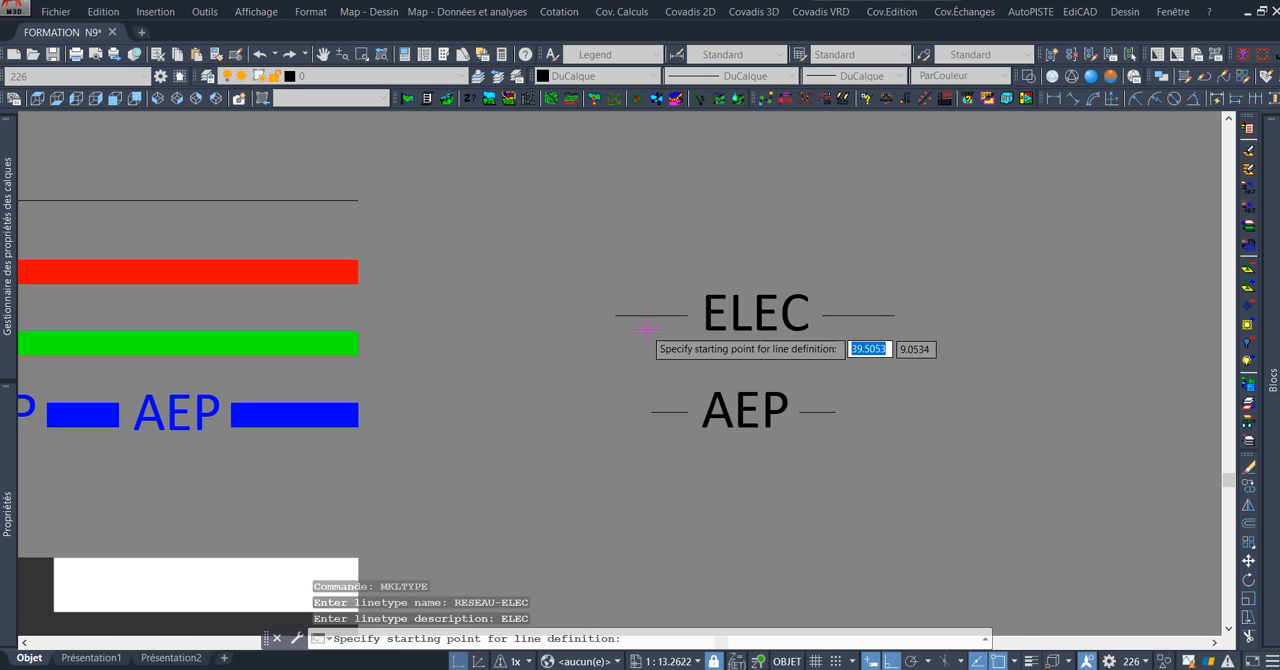
pyautogui.click(616, 315)
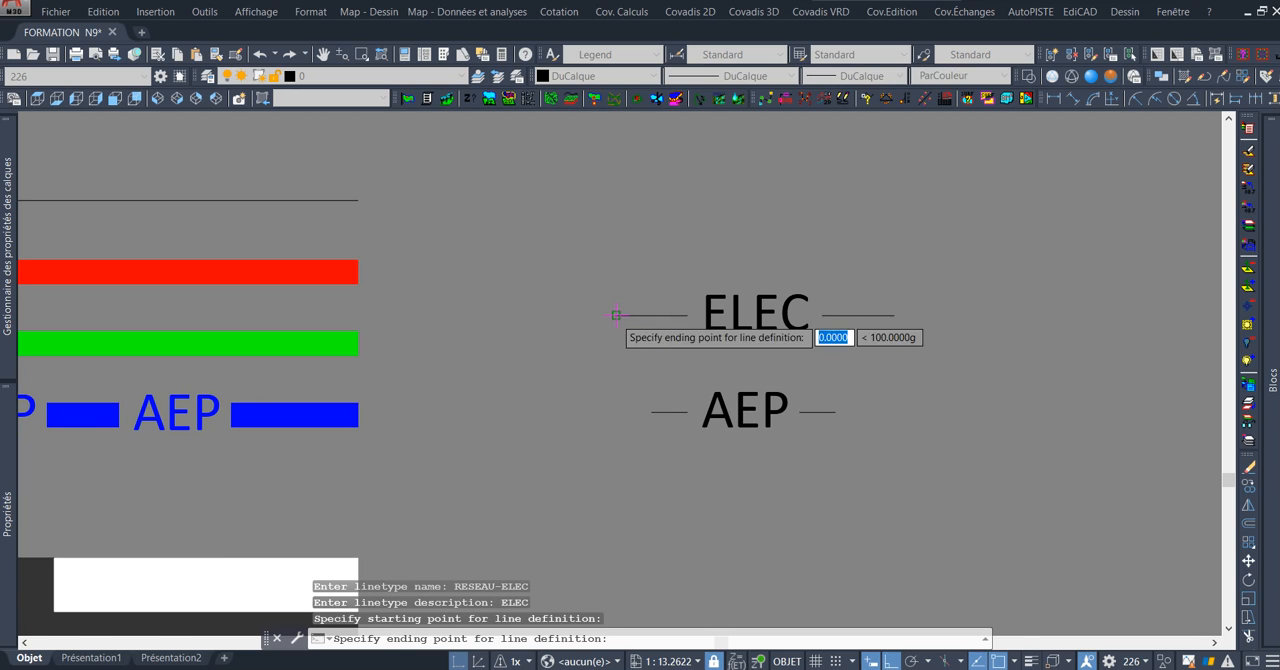
pyautogui.click(894, 315)
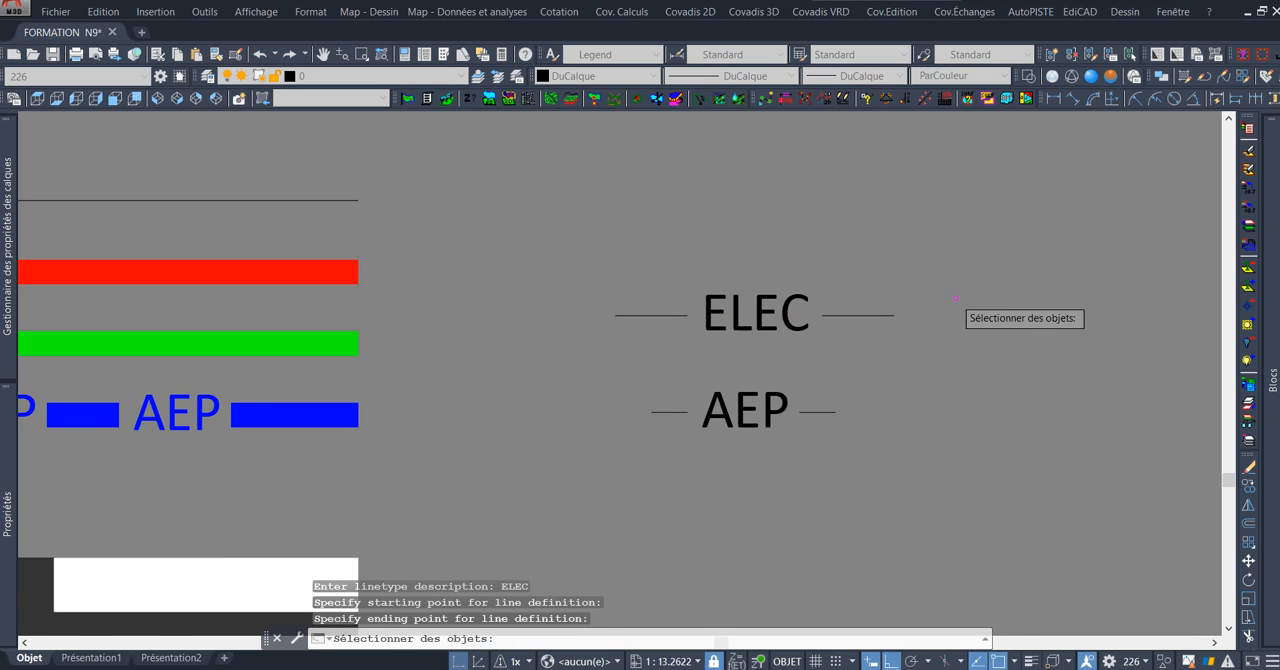
pyautogui.click(571, 257)
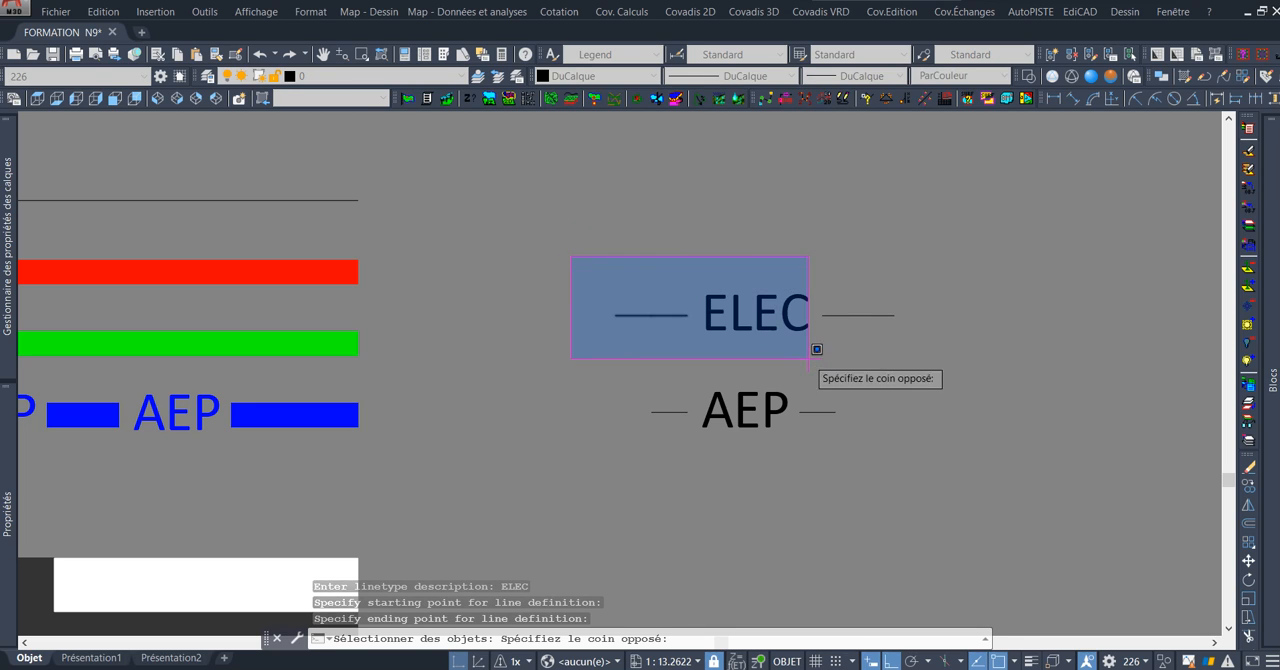
pyautogui.click(980, 372)
pyautogui.press('Return')
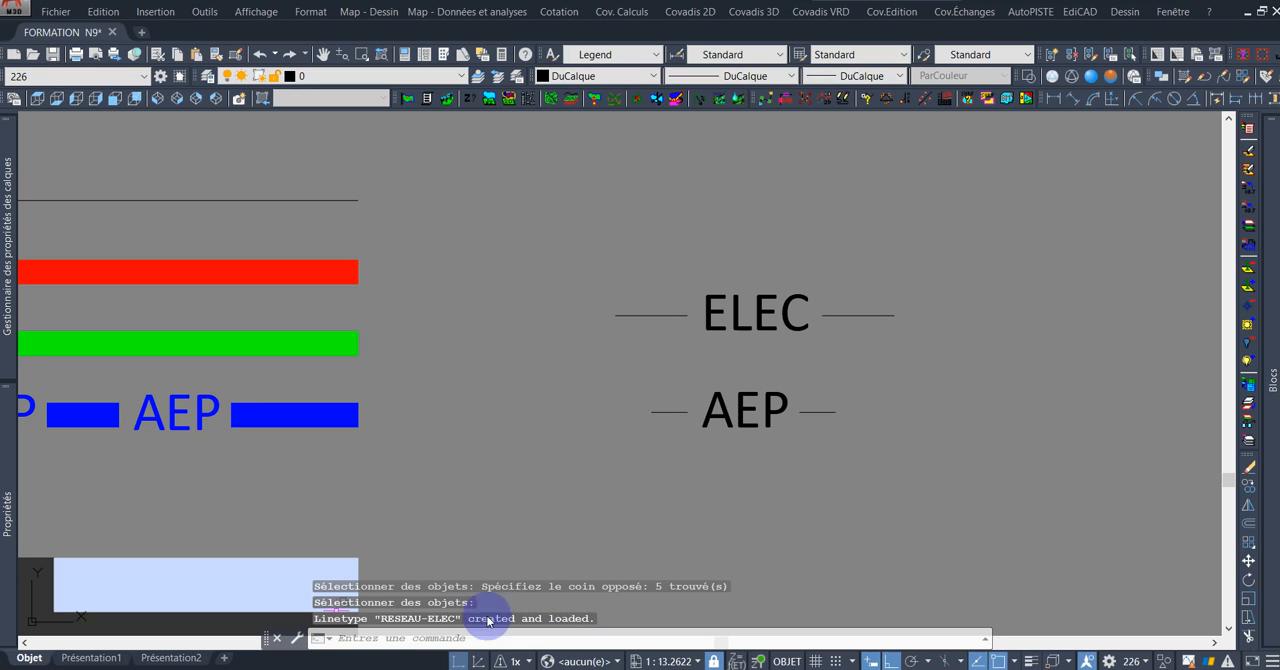
# Check the list of loaded linetypes and examine the red network line along the full length of the sidewalk.
pyautogui.click(770, 78)
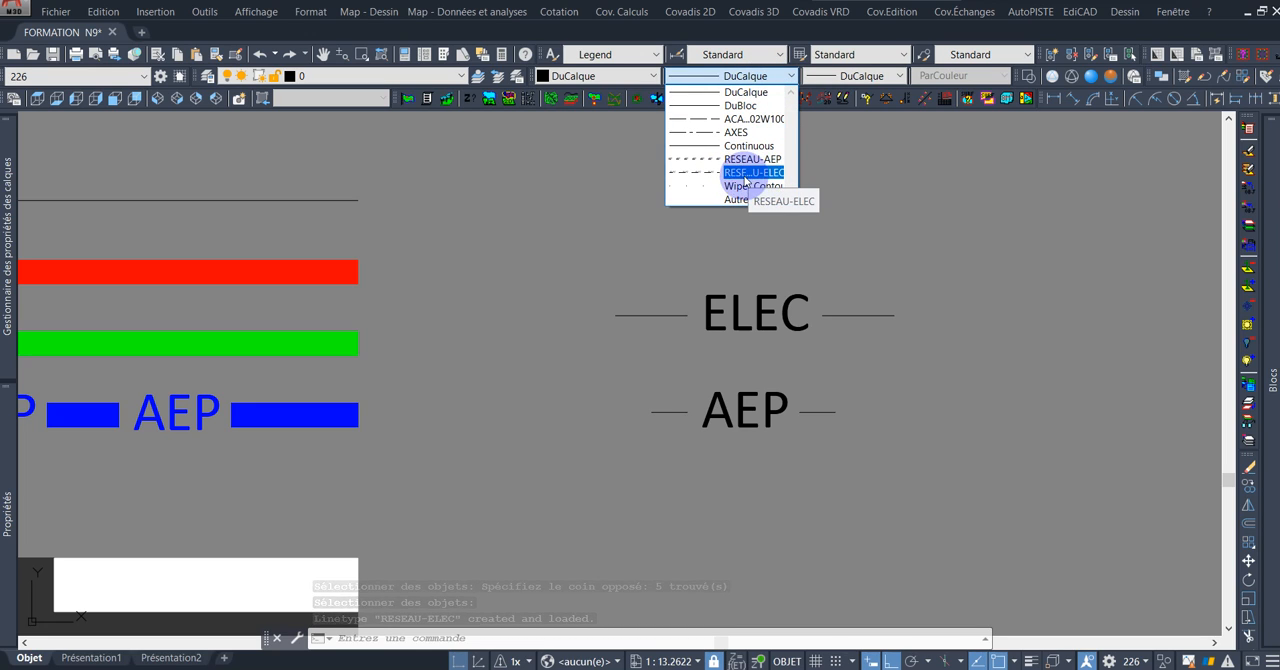
pyautogui.click(775, 89)
pyautogui.scroll(-5, 806, 334)
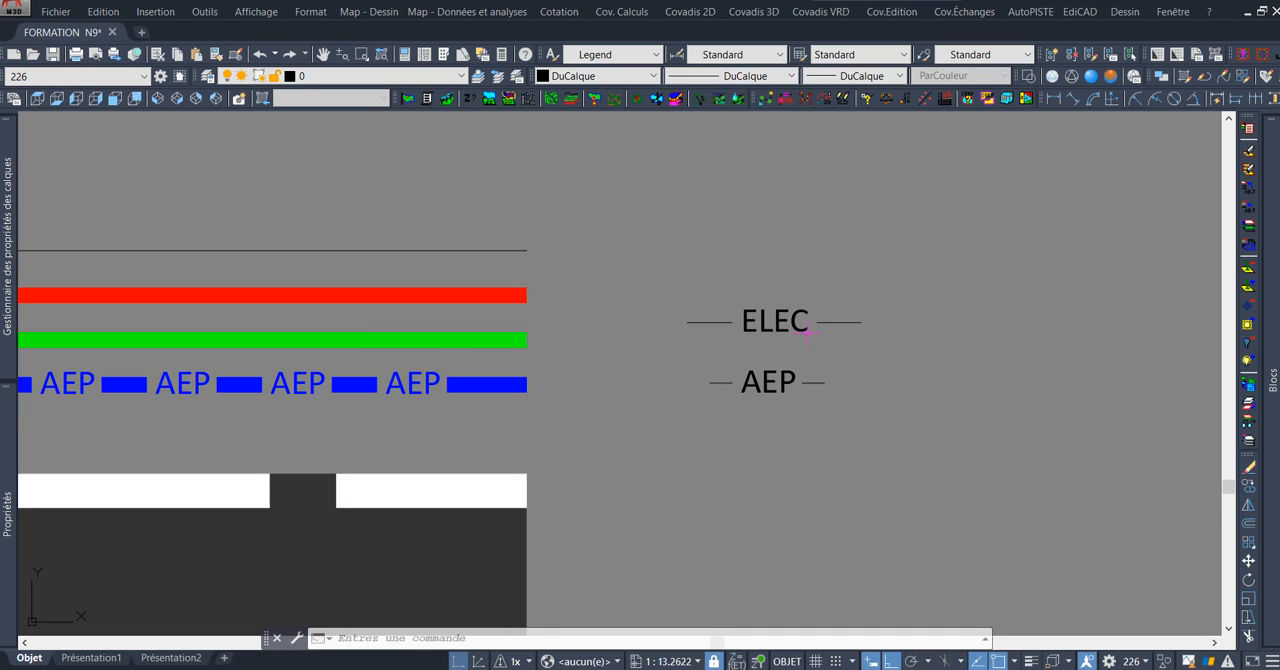
pyautogui.scroll(2, 693, 278)
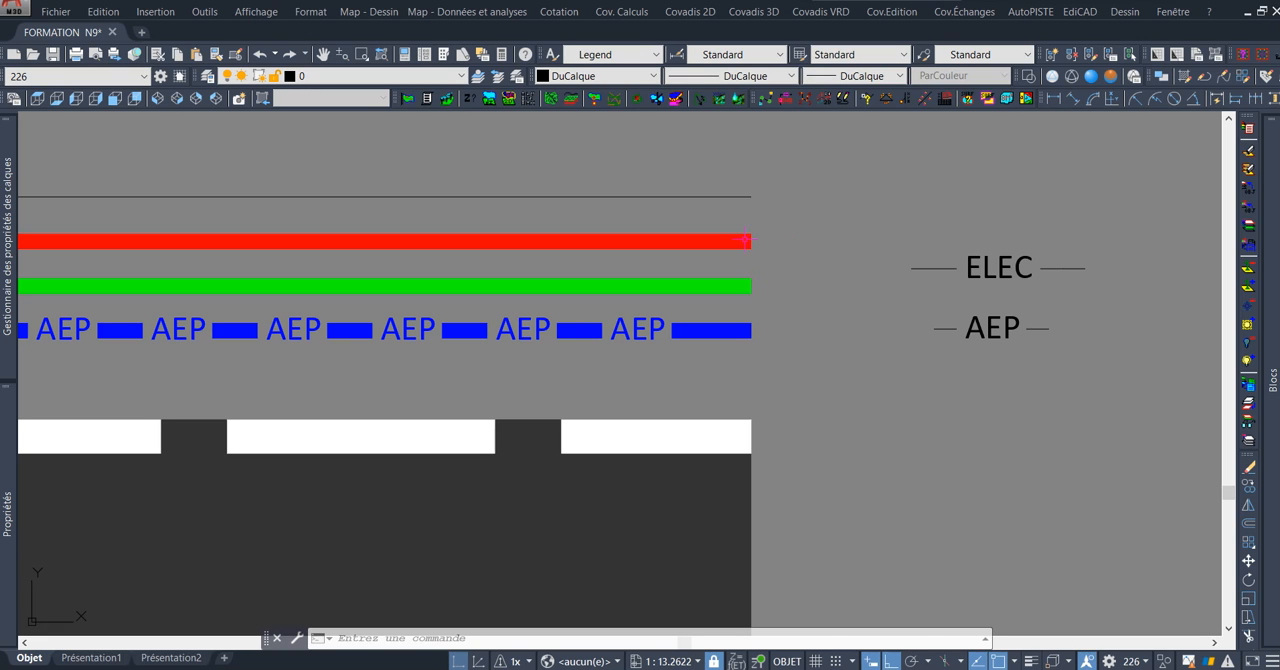
pyautogui.click(745, 240)
pyautogui.scroll(-5, 745, 228)
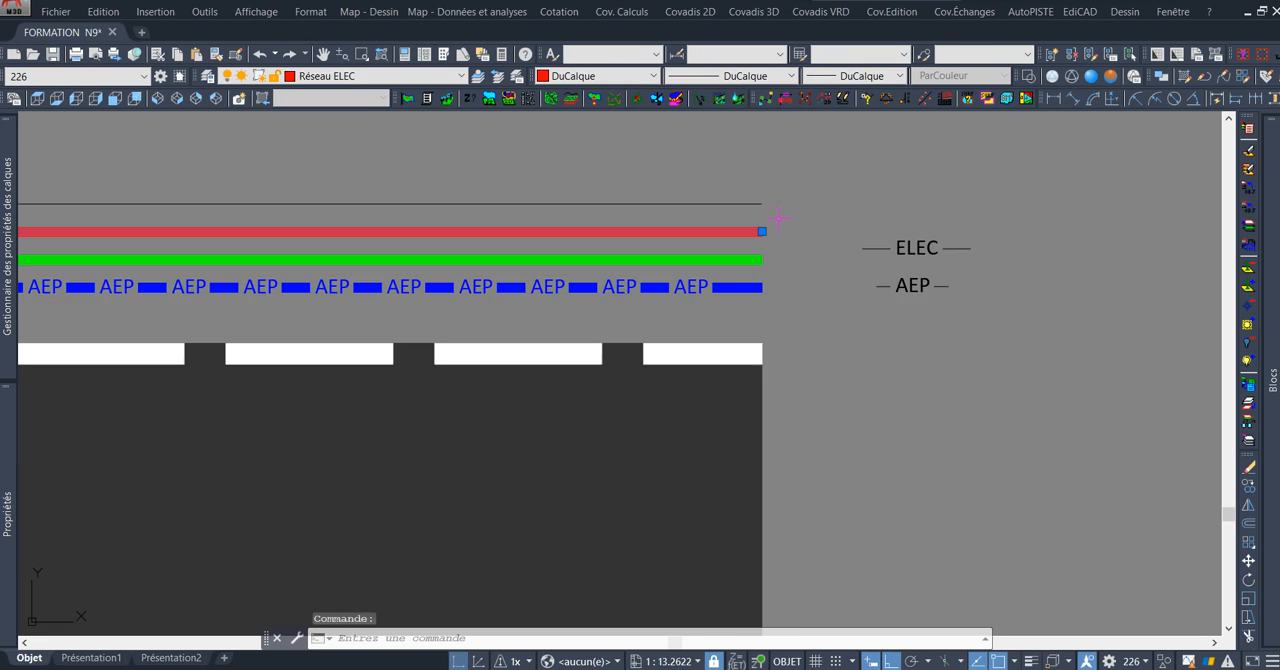
pyautogui.moveTo(526, 249); pyautogui.dragTo(620, 259, button='middle')
pyautogui.scroll(3, 767, 233)
pyautogui.scroll(3, 965, 254)
pyautogui.moveTo(931, 282); pyautogui.dragTo(894, 304, button='middle')
pyautogui.scroll(-7, 752, 248)
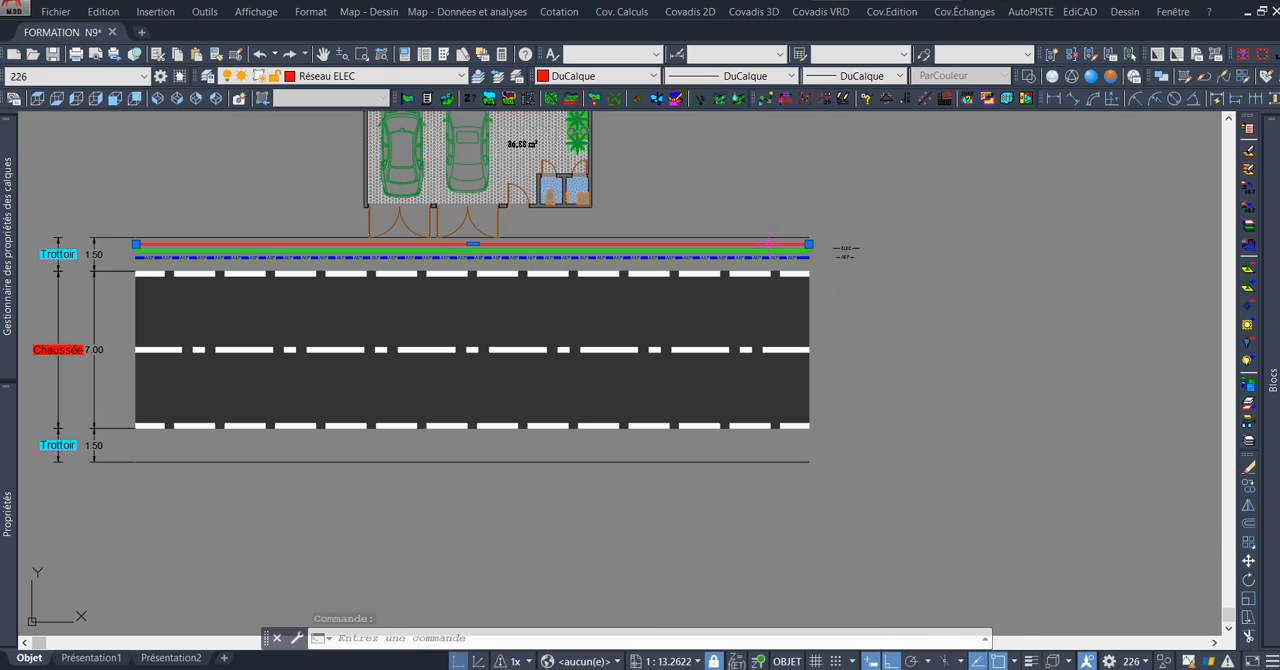
pyautogui.scroll(2, 214, 237)
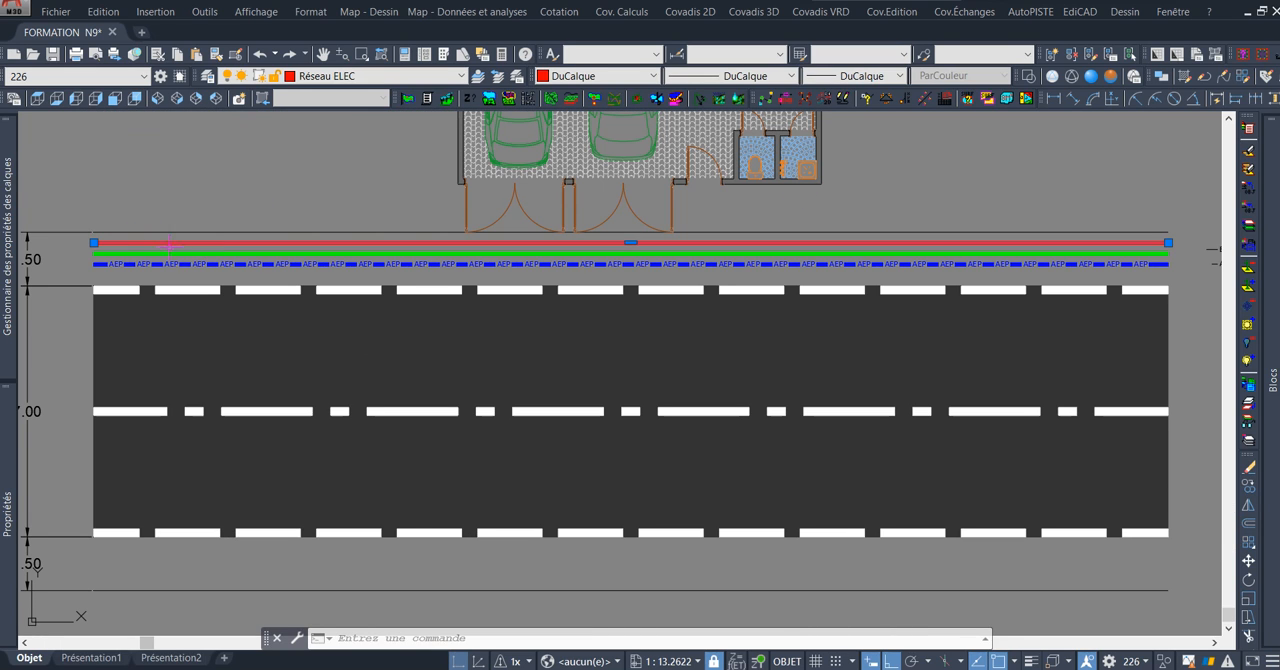
pyautogui.scroll(6, 1040, 224)
pyautogui.moveTo(960, 260); pyautogui.dragTo(606, 232, button='middle')
pyautogui.scroll(-4, 682, 245)
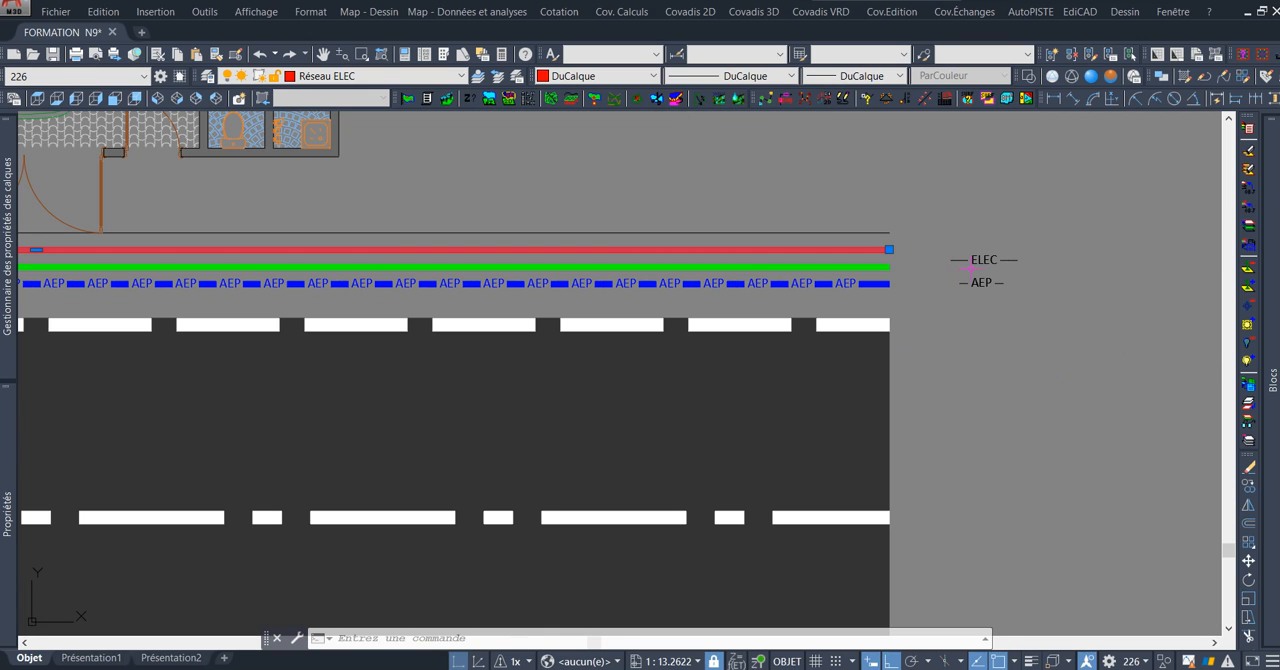
pyautogui.press('Escape')
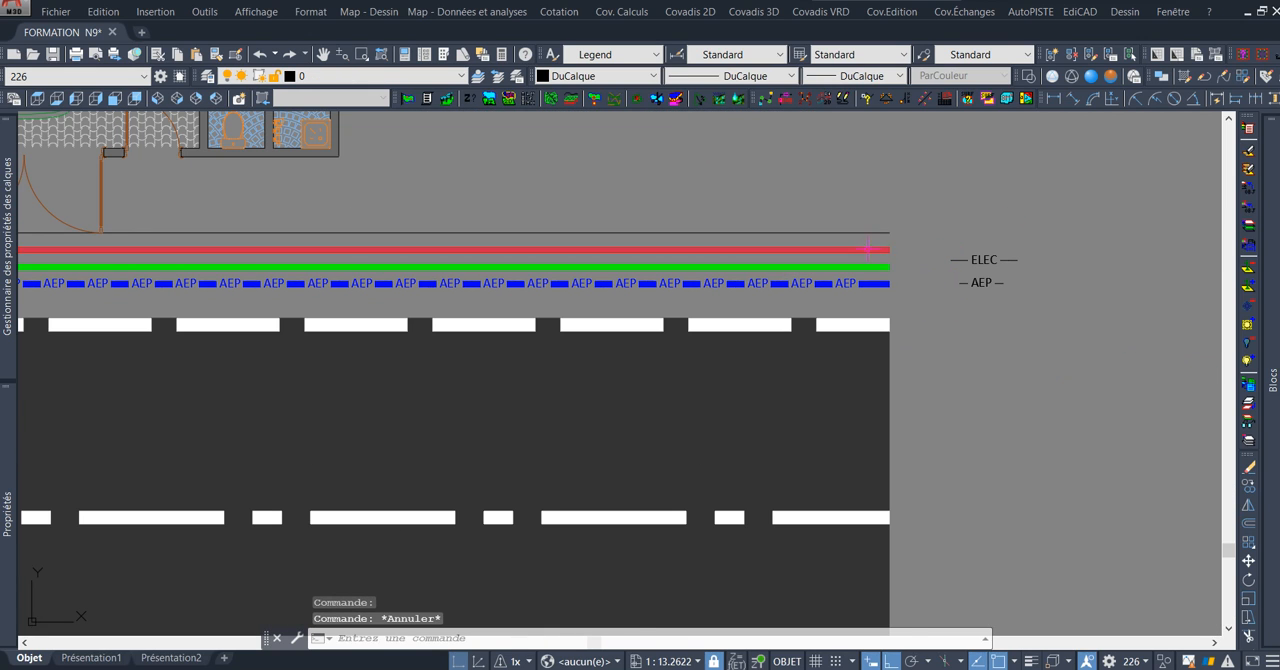
# Apply the RESEAU-ELEC linetype to the red network line.
pyautogui.scroll(5, 868, 248)
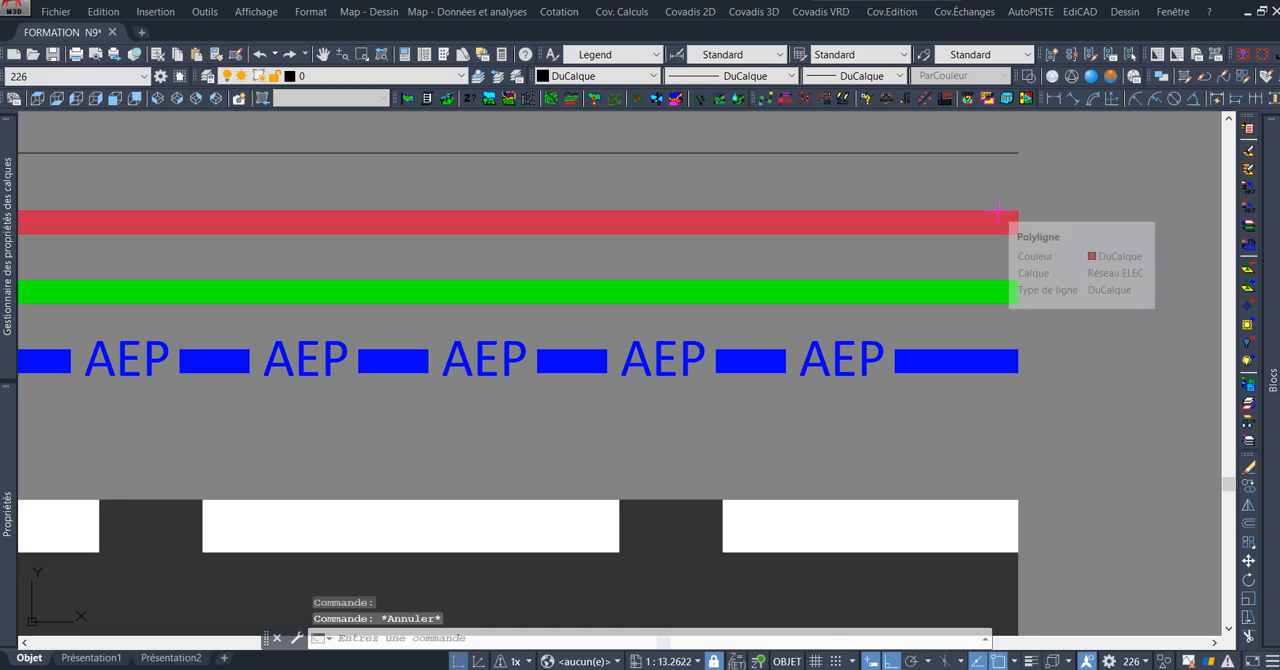
pyautogui.scroll(-4, 997, 208)
pyautogui.scroll(2, 990, 214)
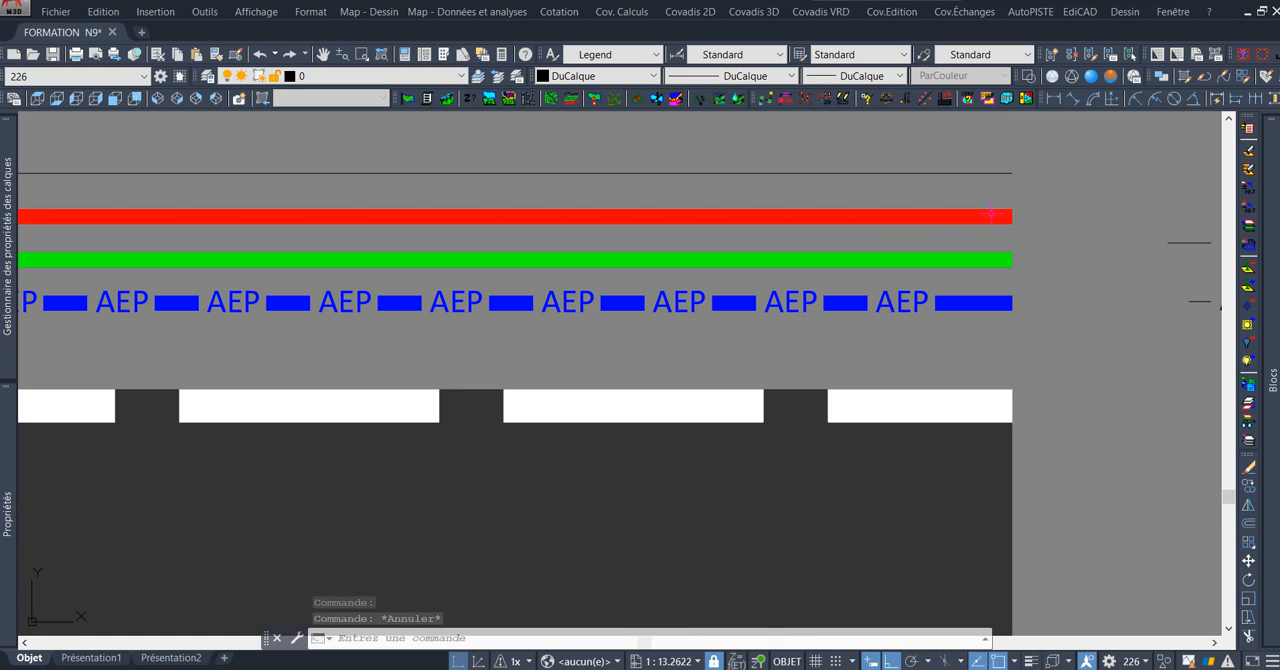
pyautogui.click(992, 215)
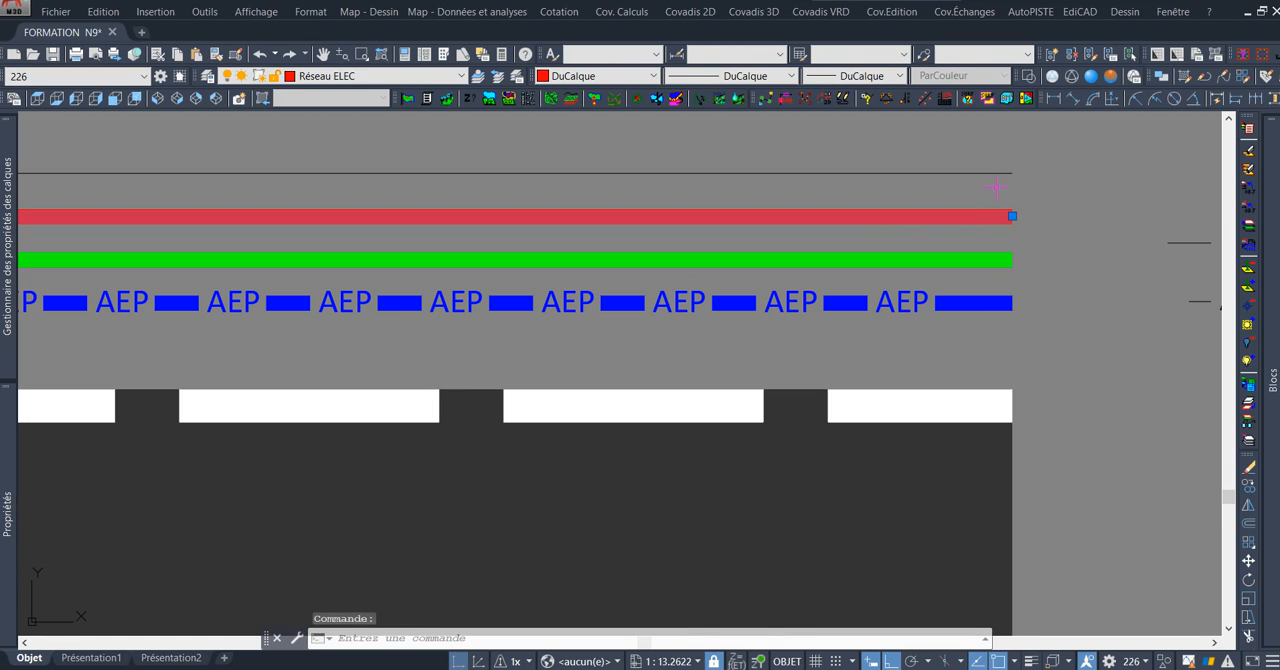
pyautogui.moveTo(1060, 200); pyautogui.dragTo(997, 234, button='middle')
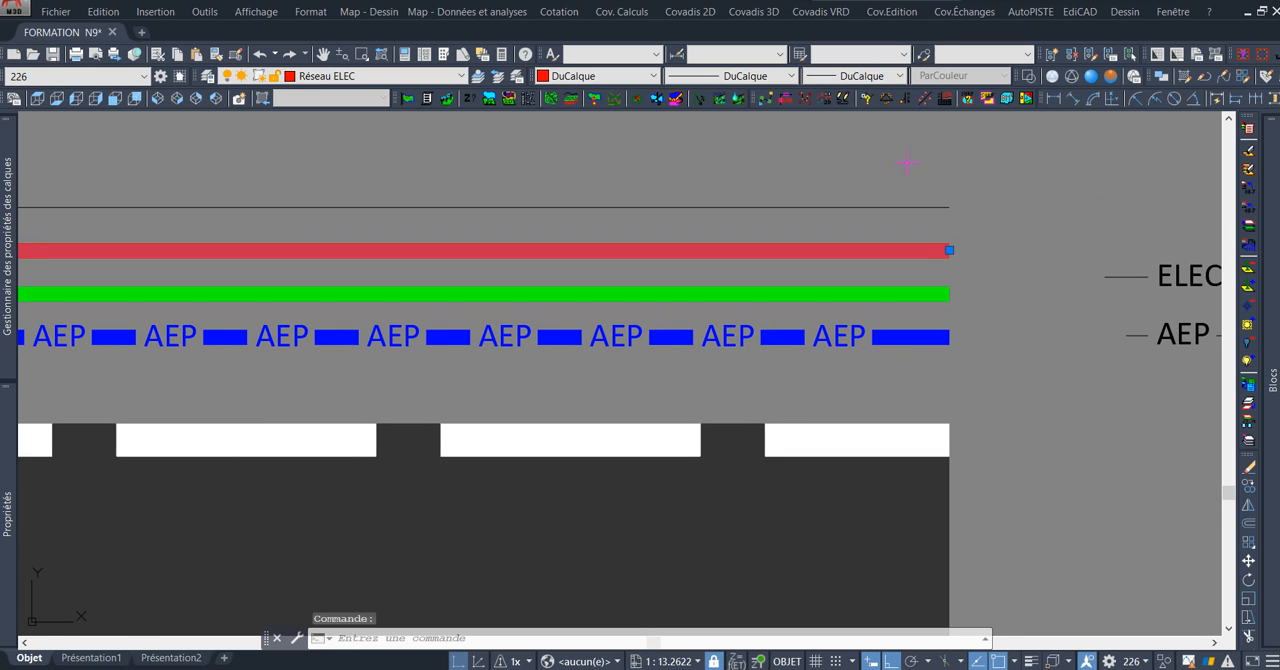
pyautogui.click(768, 76)
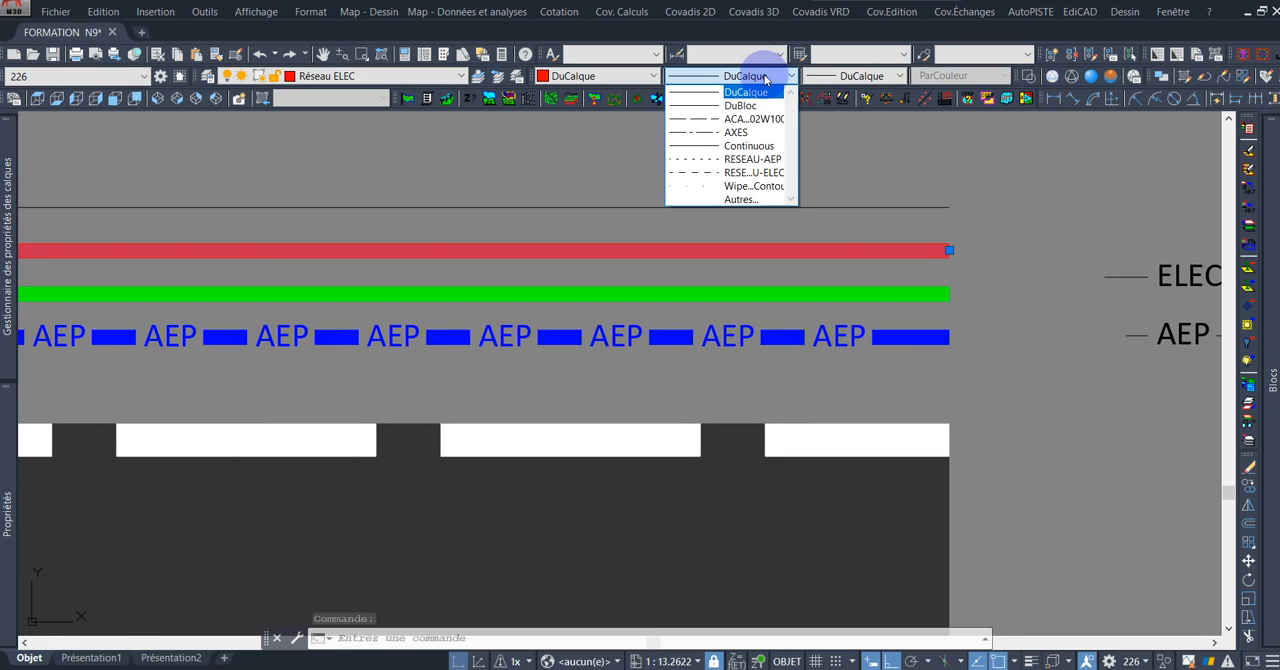
pyautogui.click(765, 174)
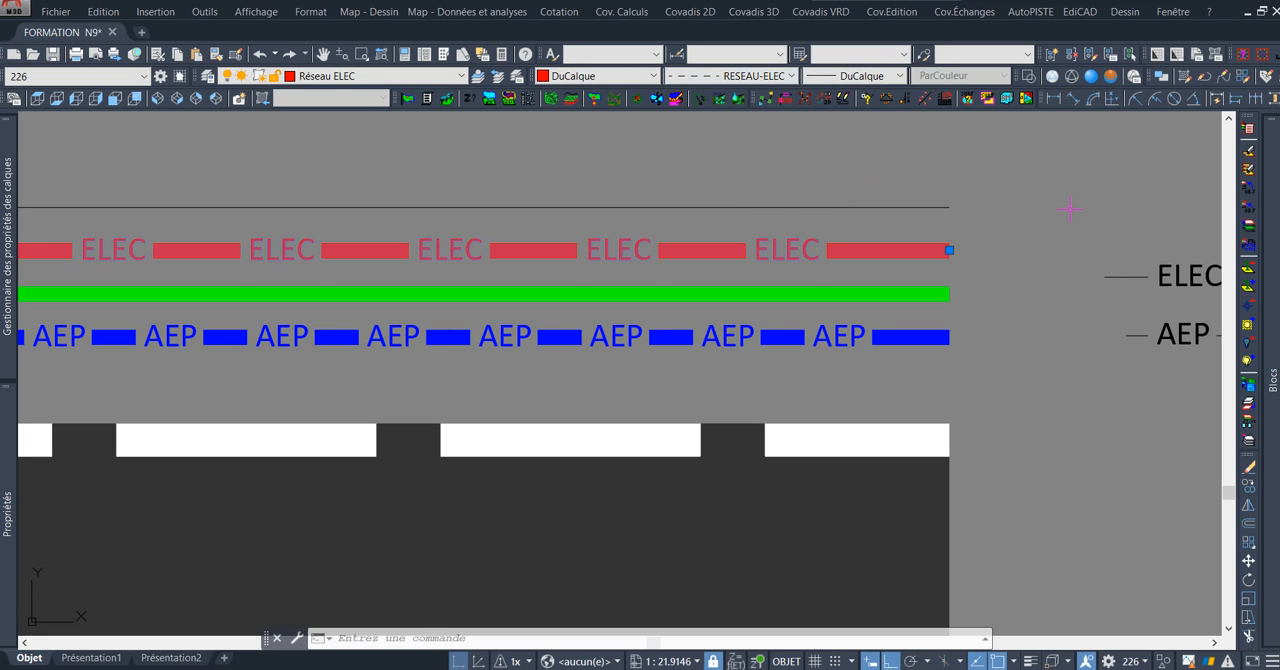
# Examine the repeating ELEC text along the red network line from one end to the other.
pyautogui.scroll(-2, 1069, 213)
pyautogui.scroll(4, 768, 237)
pyautogui.scroll(-6, 768, 237)
pyautogui.moveTo(527, 238); pyautogui.dragTo(775, 231, button='middle')
pyautogui.scroll(4, 560, 228)
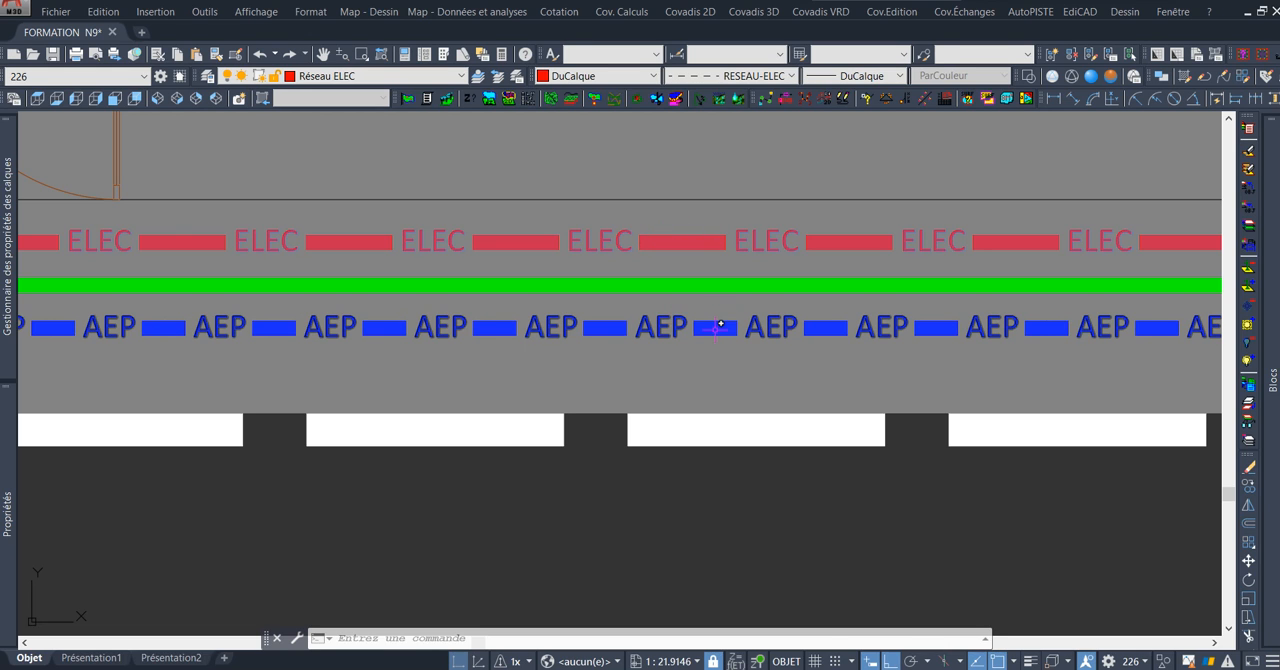
pyautogui.scroll(-4, 628, 252)
pyautogui.moveTo(543, 247); pyautogui.dragTo(835, 232, button='middle')
pyautogui.moveTo(633, 260); pyautogui.dragTo(880, 245, button='middle')
pyautogui.moveTo(423, 257)
pyautogui.mouseDown(button='middle')
pyautogui.moveTo(557, 254)
pyautogui.moveTo(294, 261)
pyautogui.mouseUp(button='middle')
pyautogui.moveTo(753, 240); pyautogui.dragTo(380, 250, button='middle')
pyautogui.moveTo(745, 236); pyautogui.dragTo(465, 244, button='middle')
pyautogui.moveTo(900, 222); pyautogui.dragTo(711, 226, button='middle')
pyautogui.scroll(5, 711, 226)
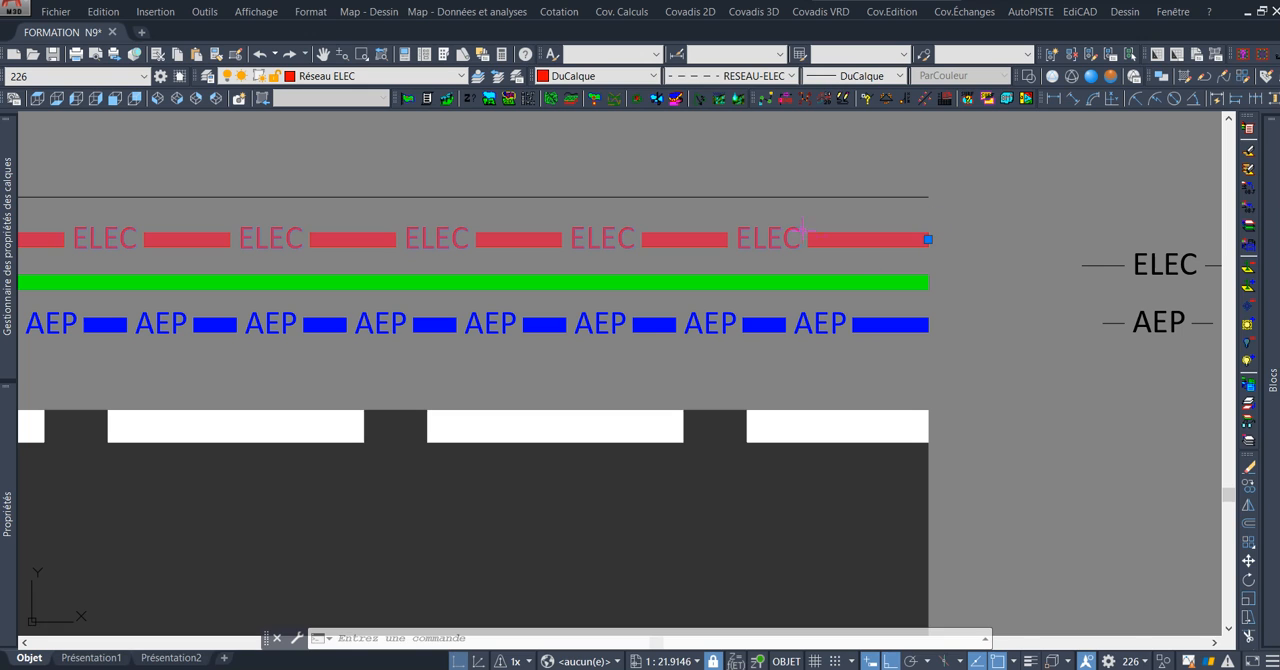
pyautogui.press('Escape')
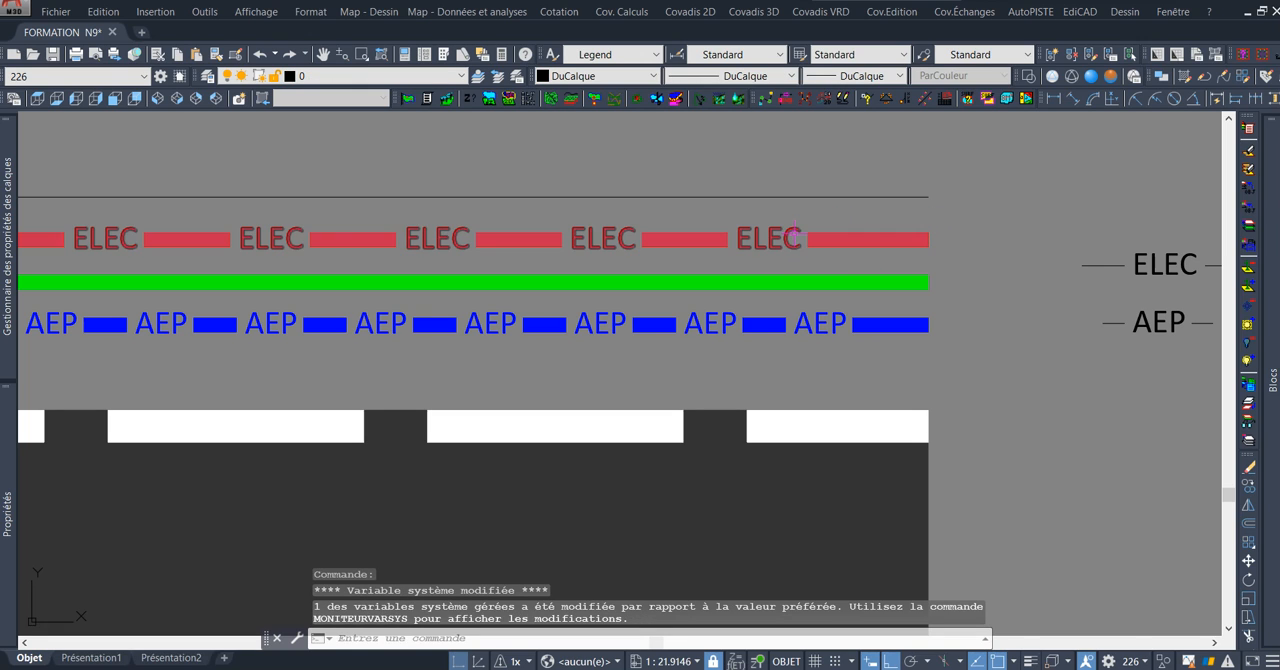
# Copy the ELEC text with its dashes about 0.37 straight up, placing the duplicate above the original.
pyautogui.scroll(-5, 820, 235)
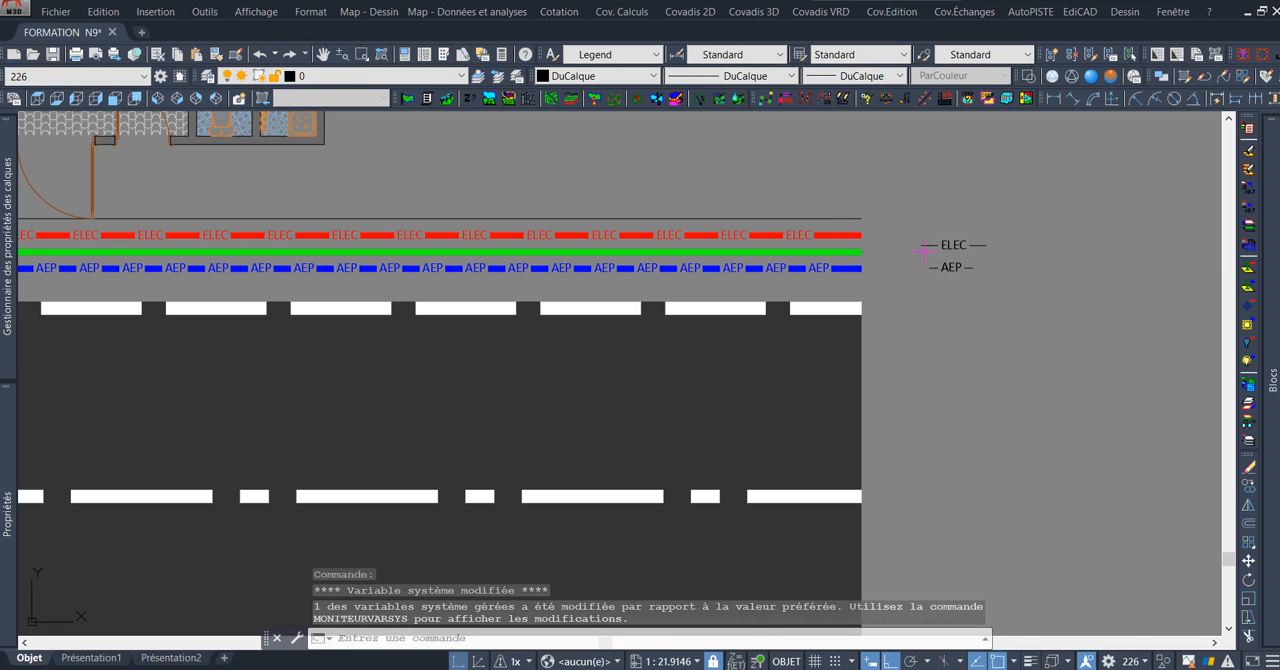
pyautogui.scroll(3, 954, 236)
pyautogui.moveTo(954, 236); pyautogui.dragTo(905, 260, button='middle')
pyautogui.click(841, 258)
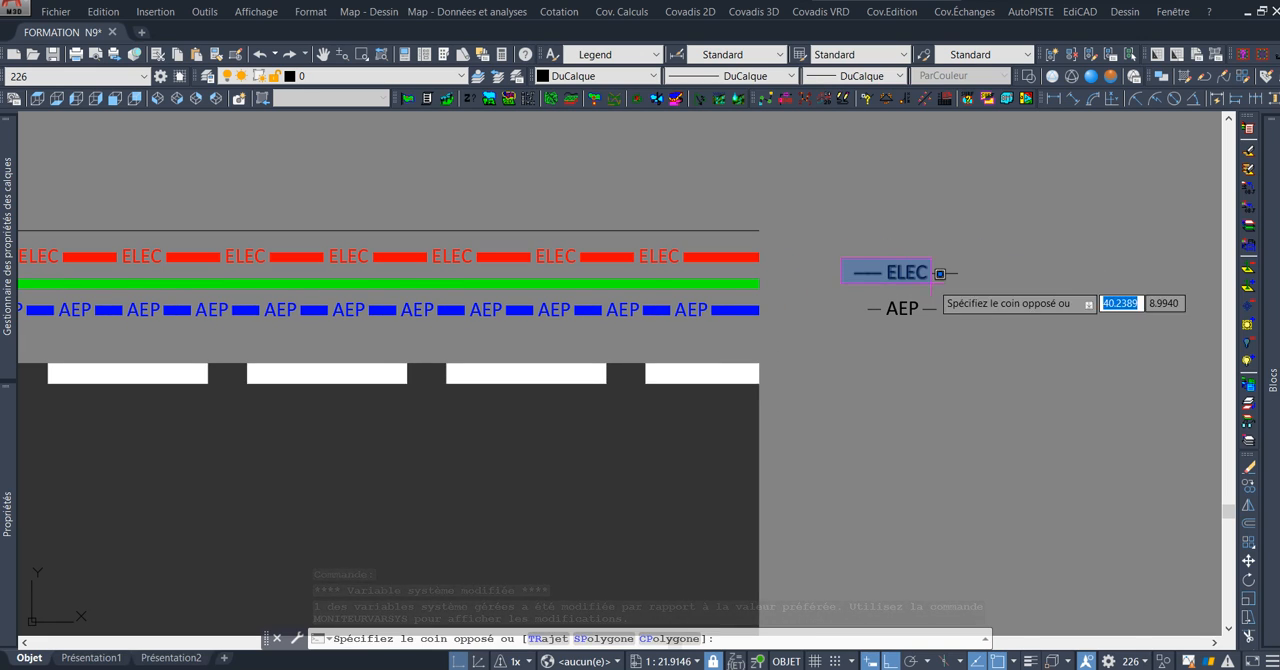
pyautogui.click(984, 287)
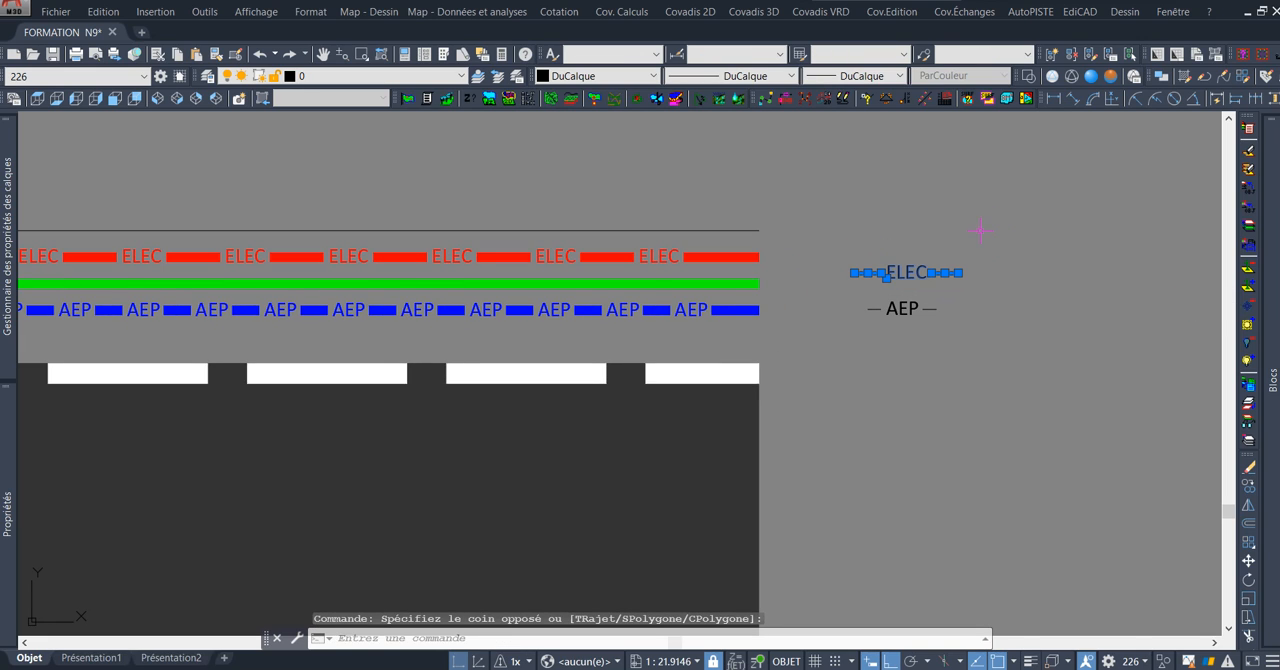
pyautogui.write('co')
pyautogui.press('Return')
pyautogui.click(991, 295)
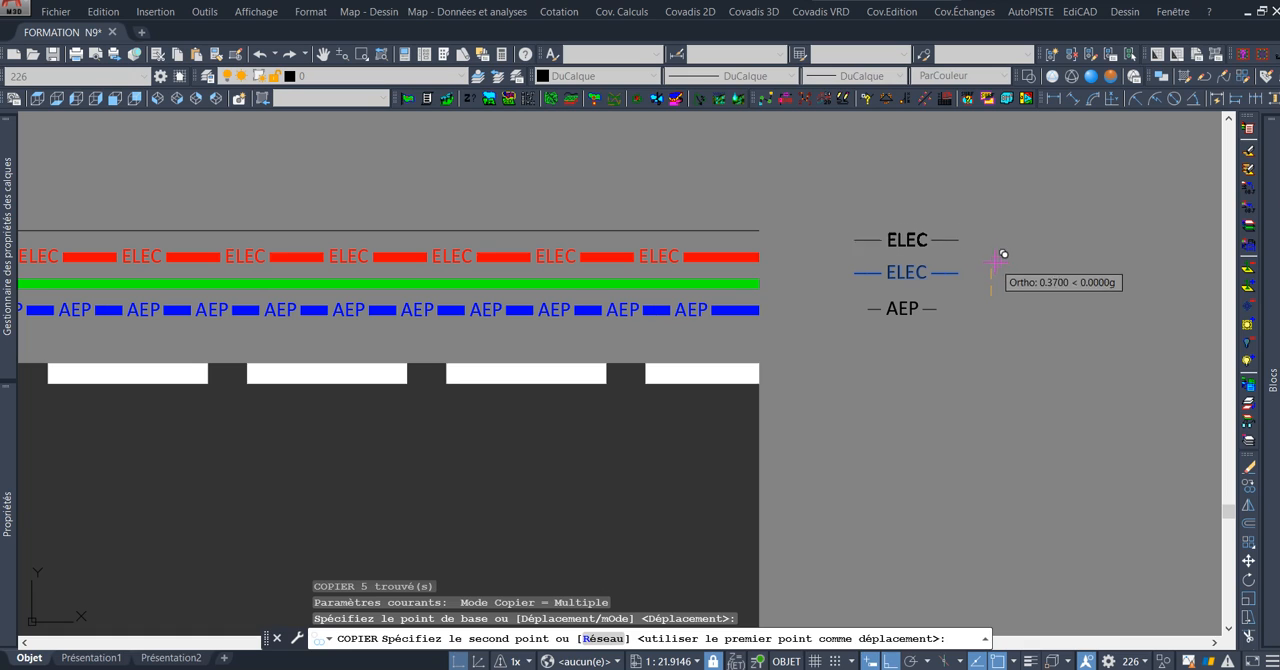
pyautogui.click(995, 255)
pyautogui.press('Escape')
# Change the text of the uppermost ELEC copy to TELECOM.
pyautogui.scroll(2, 904, 219)
pyautogui.moveTo(928, 246); pyautogui.dragTo(897, 248, button='middle')
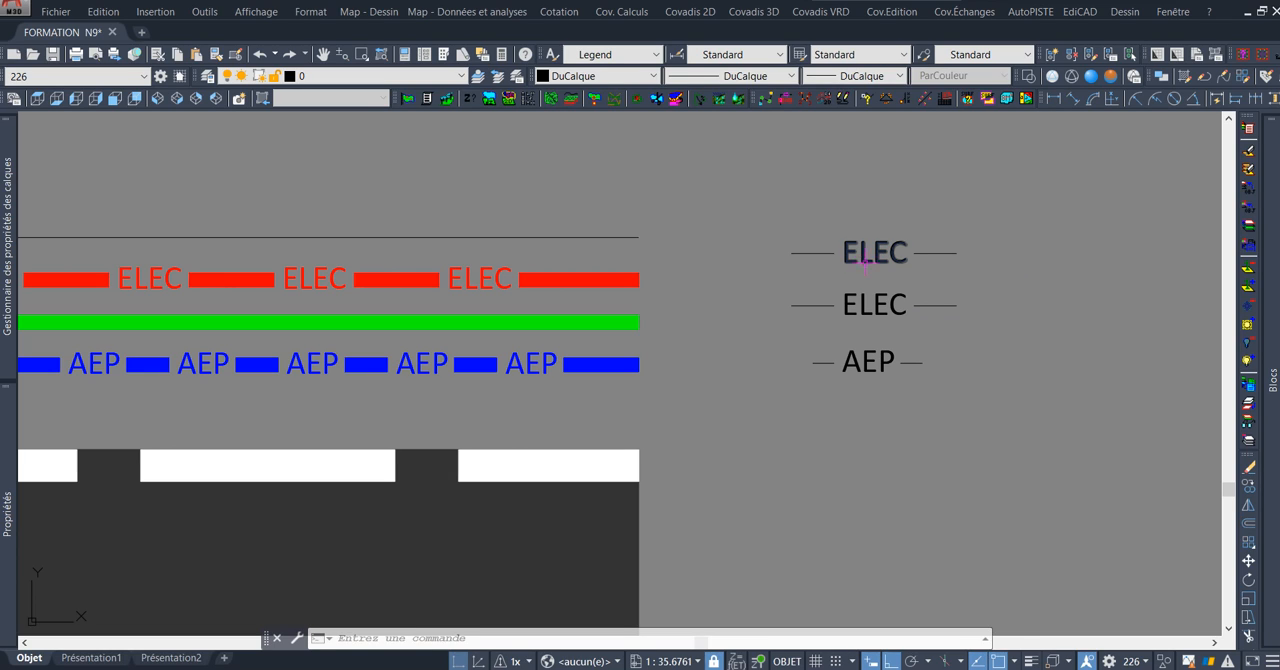
pyautogui.moveTo(875, 256)
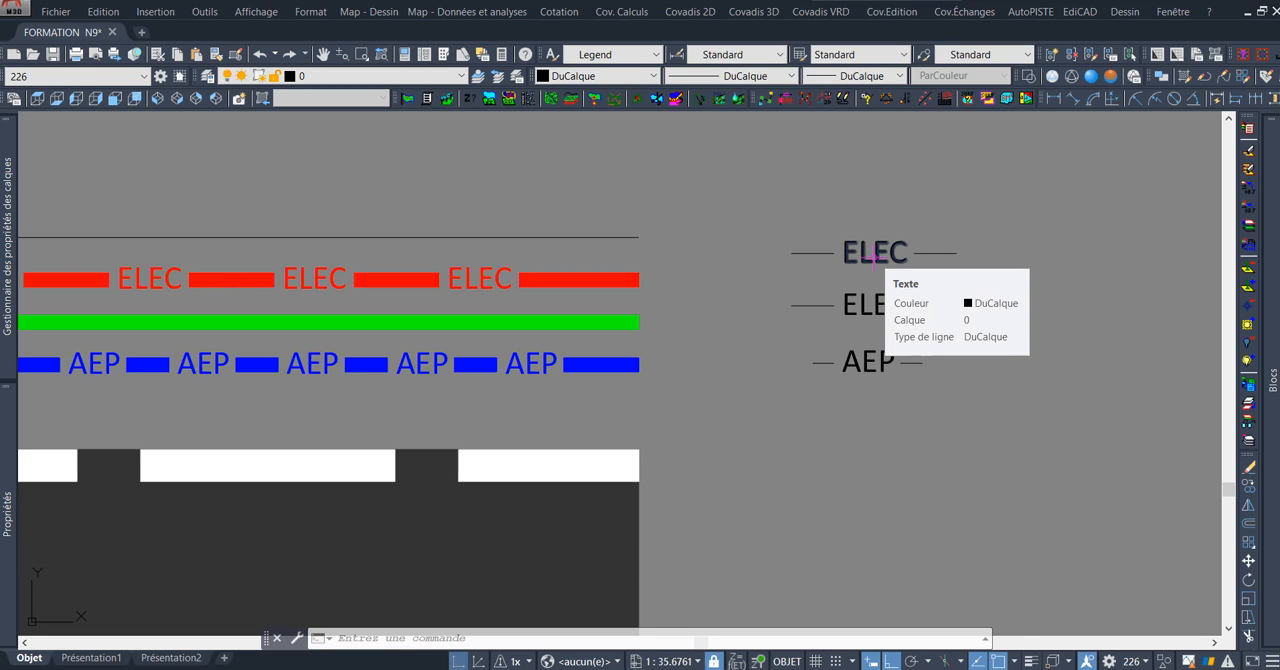
pyautogui.moveTo(919, 223); pyautogui.dragTo(842, 236, button='middle')
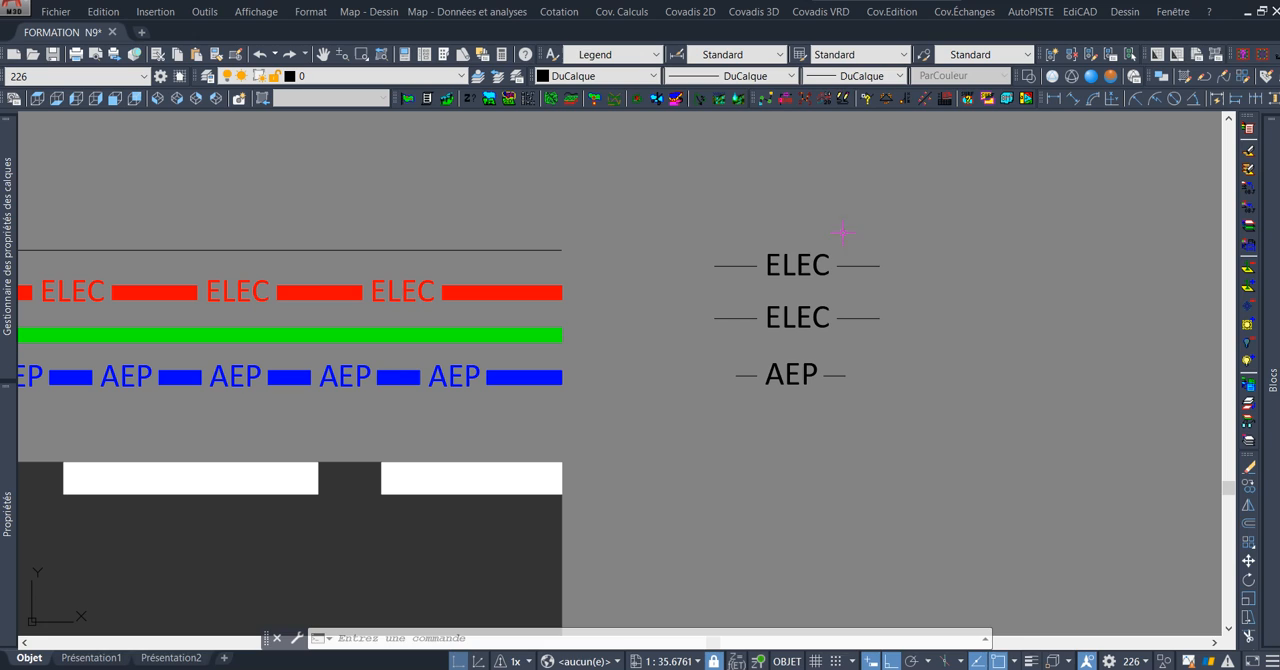
pyautogui.doubleClick(827, 268)
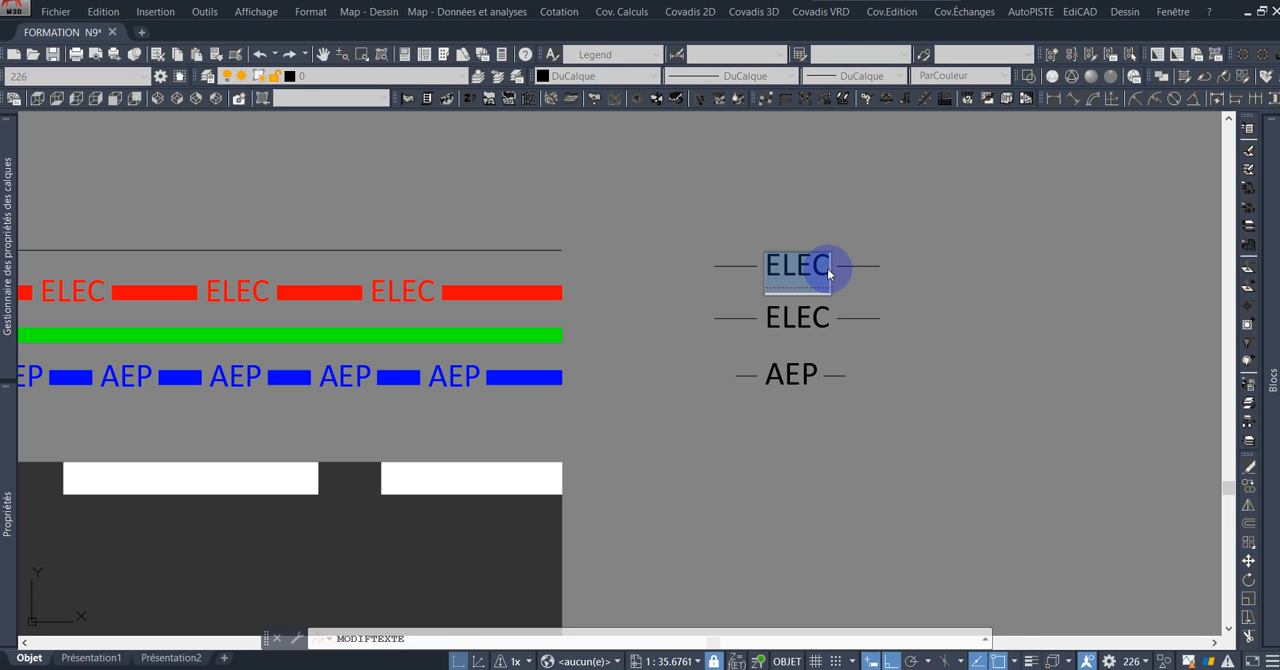
pyautogui.write('TELECOM')
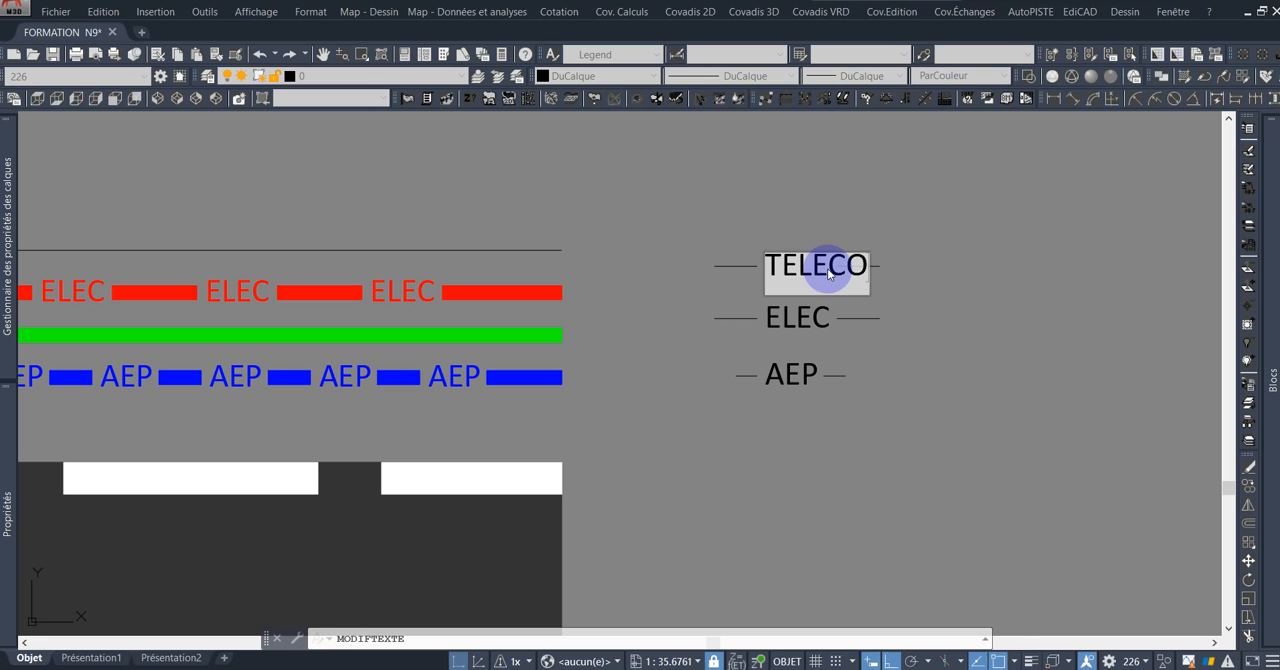
pyautogui.click(1033, 207)
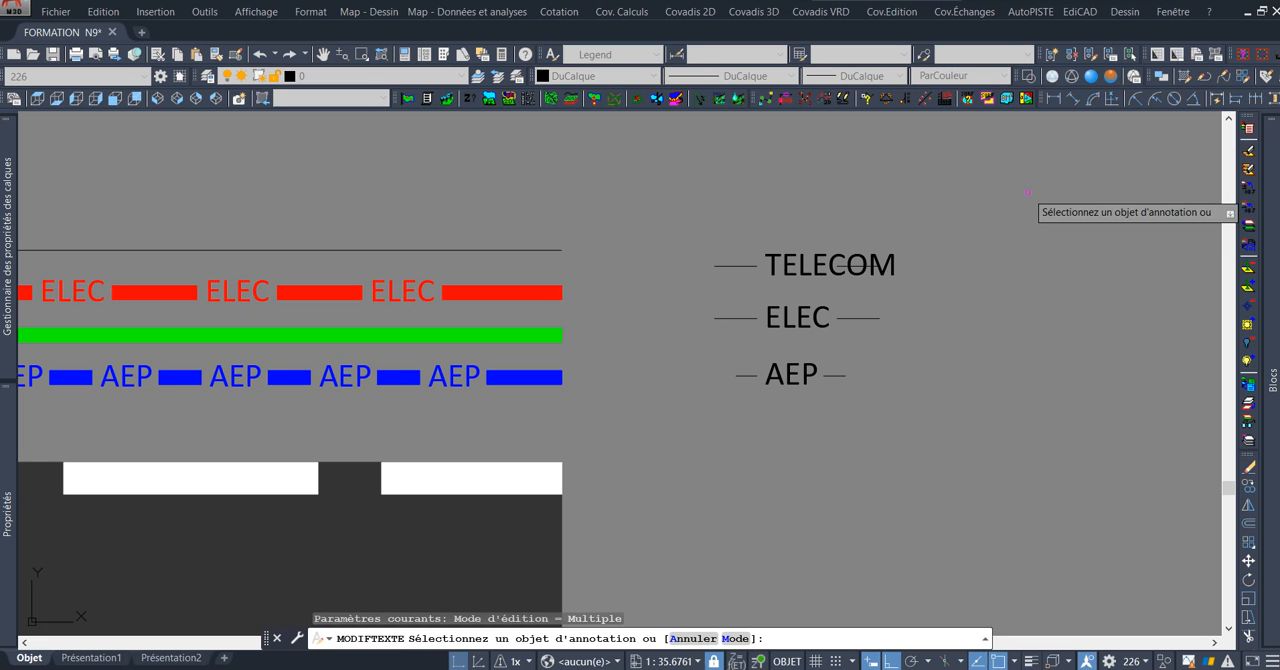
pyautogui.press('Escape')
# Move the dash overlapping the TELECOM text about 0.45 horizontally so it sits just beyond the end of the word.
pyautogui.scroll(2, 864, 284)
pyautogui.scroll(2, 864, 284)
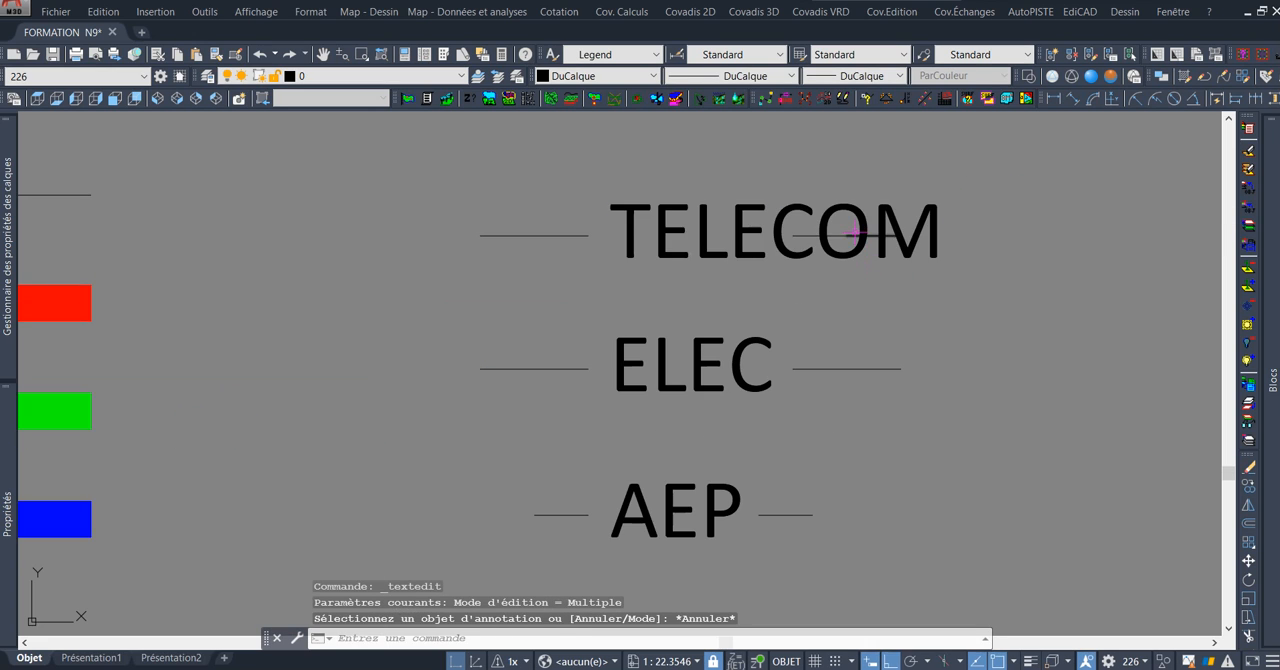
pyautogui.click(776, 169)
pyautogui.click(908, 280)
pyautogui.click(940, 365)
pyautogui.write('D')
pyautogui.press('Return')
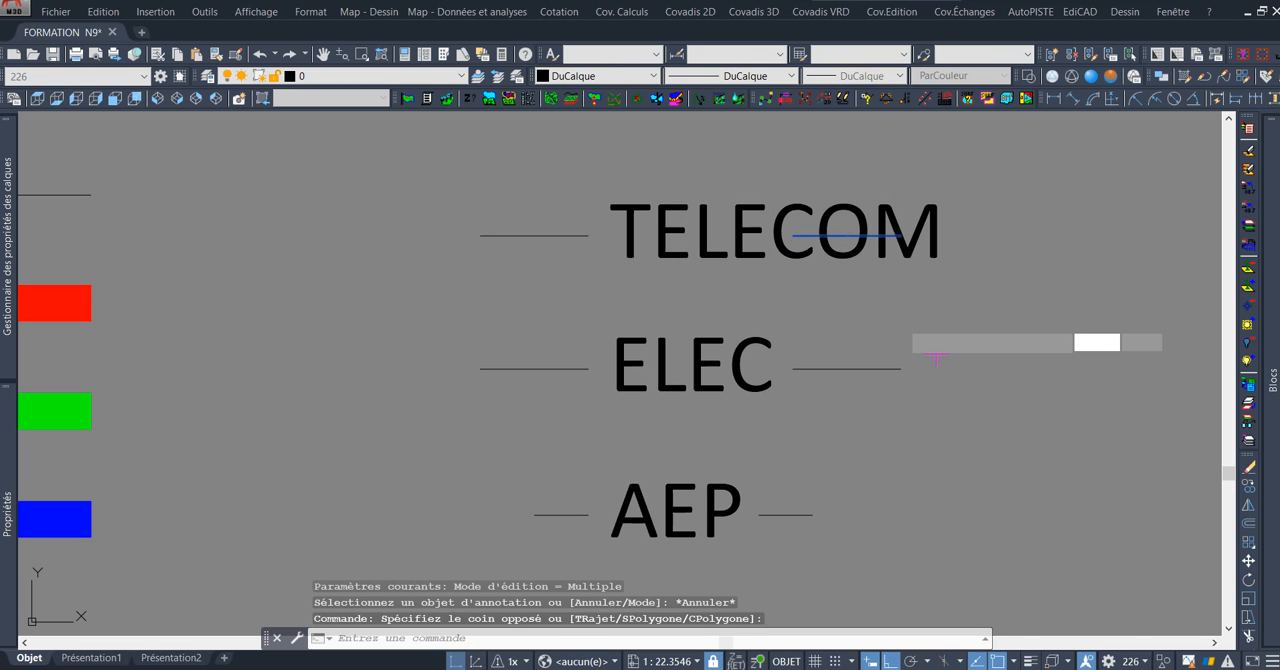
pyautogui.click(816, 301)
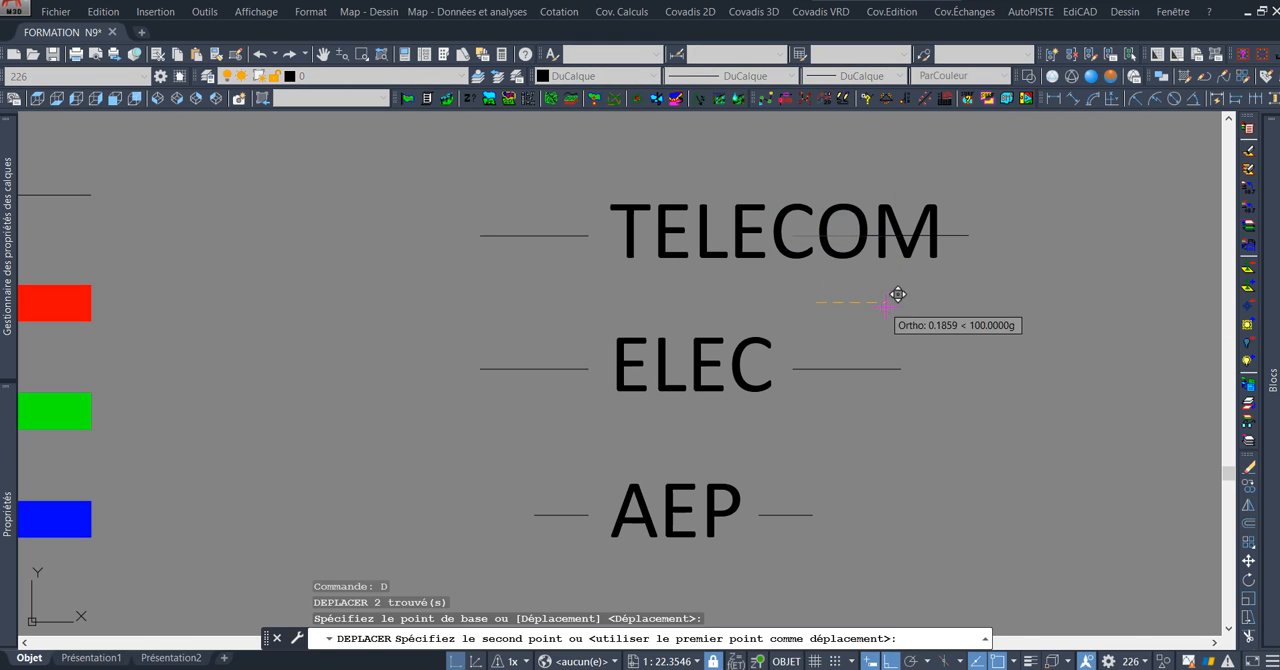
pyautogui.click(984, 308)
pyautogui.scroll(-4, 868, 253)
pyautogui.moveTo(868, 253); pyautogui.dragTo(809, 258, button='middle')
pyautogui.scroll(2, 766, 280)
pyautogui.scroll(-2, 738, 266)
pyautogui.moveTo(690, 234); pyautogui.dragTo(761, 240, button='middle')
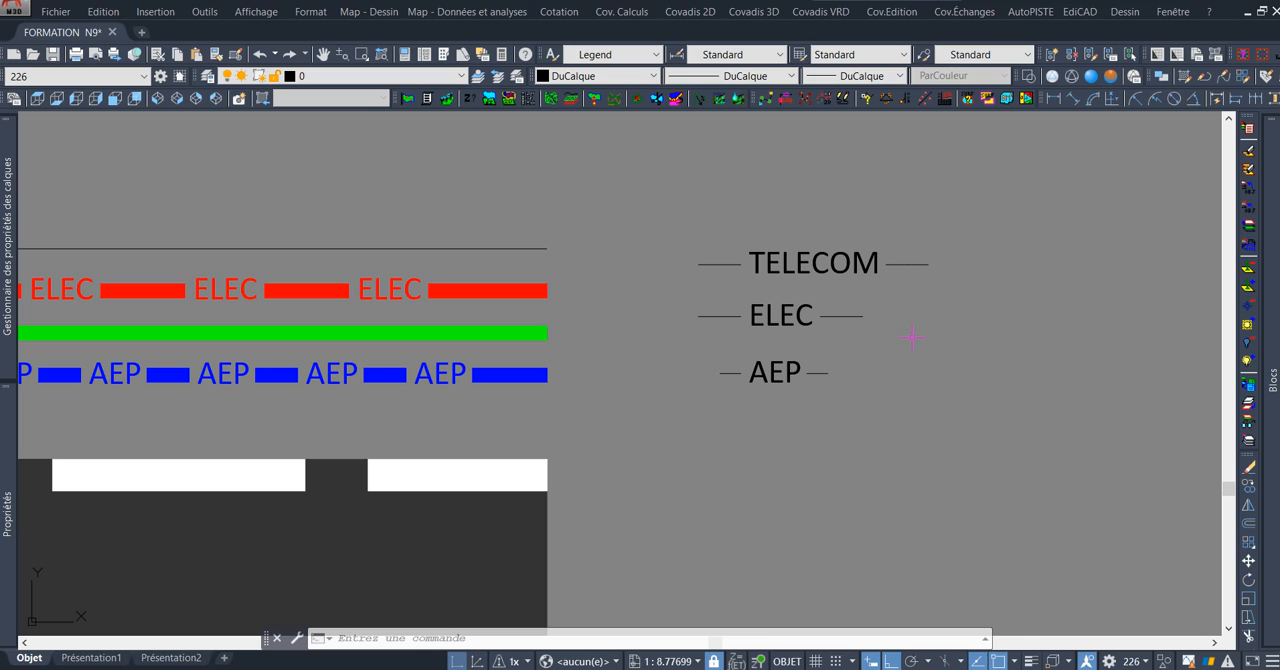
pyautogui.write('M')
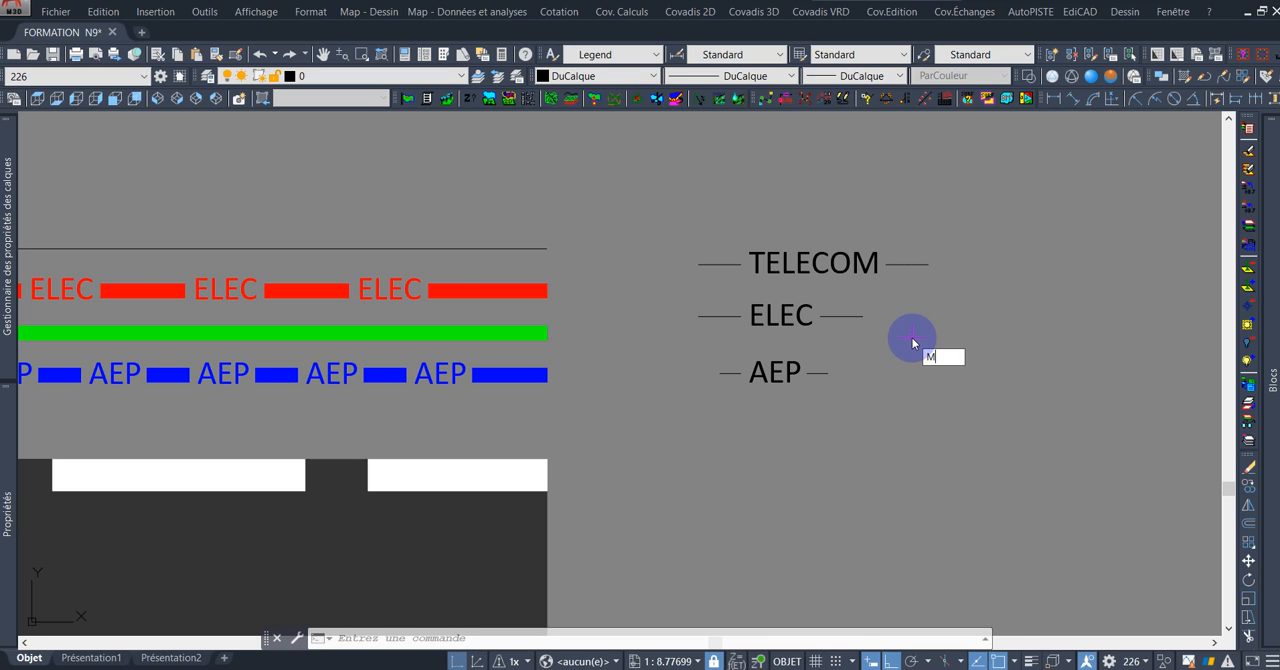
pyautogui.write('KLTYPEL')
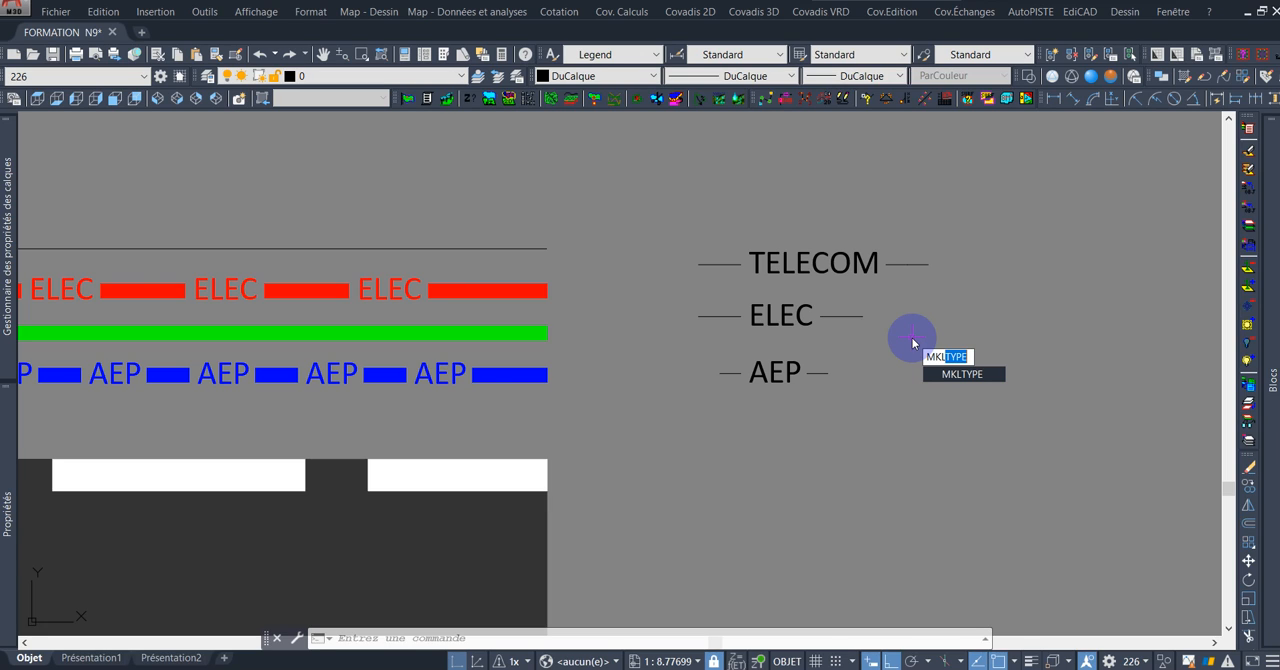
pyautogui.press('Return')
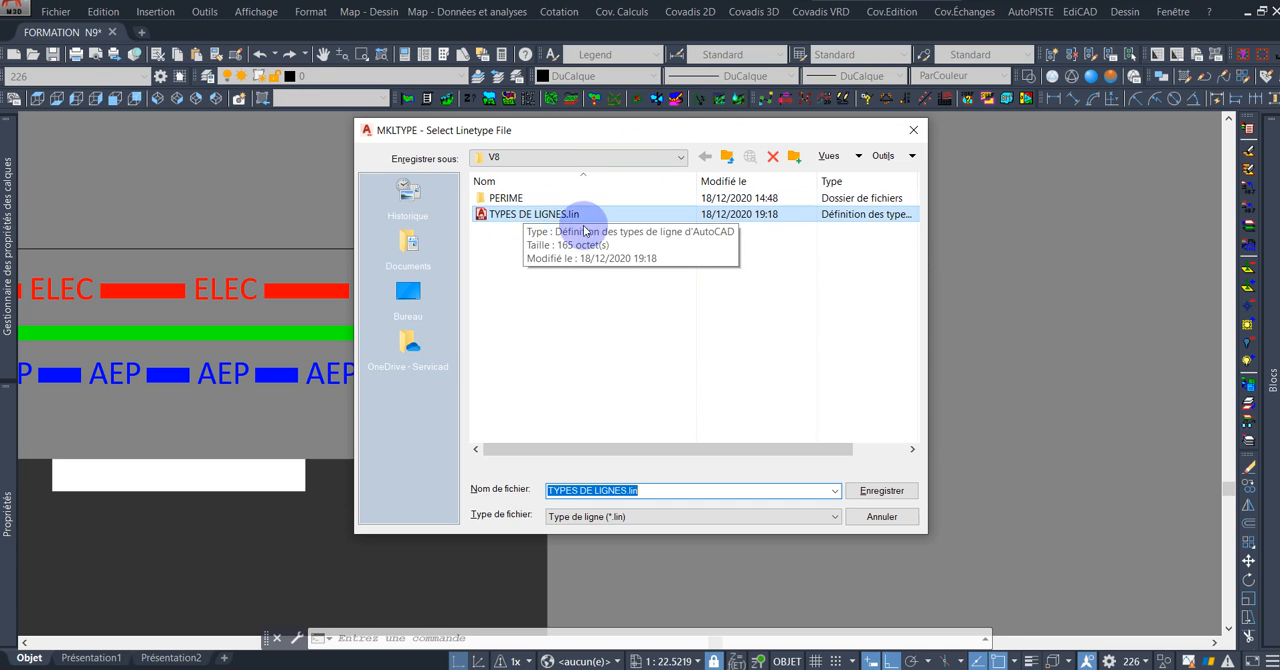
pyautogui.click(897, 489)
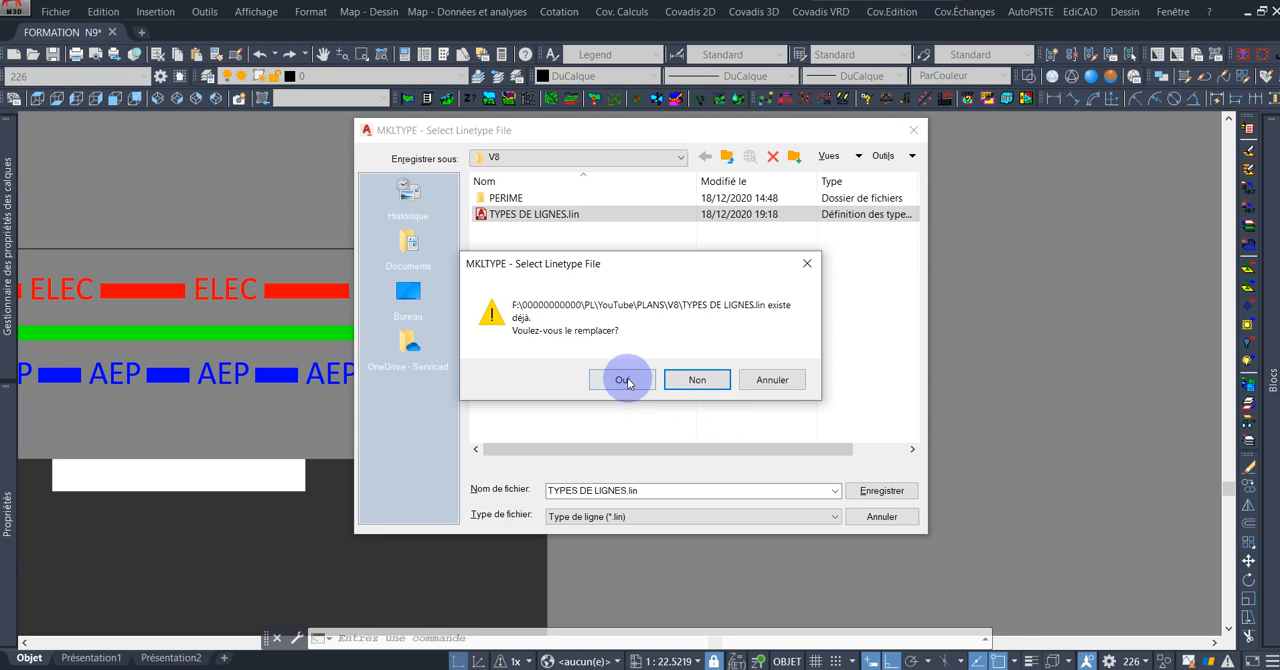
pyautogui.click(624, 381)
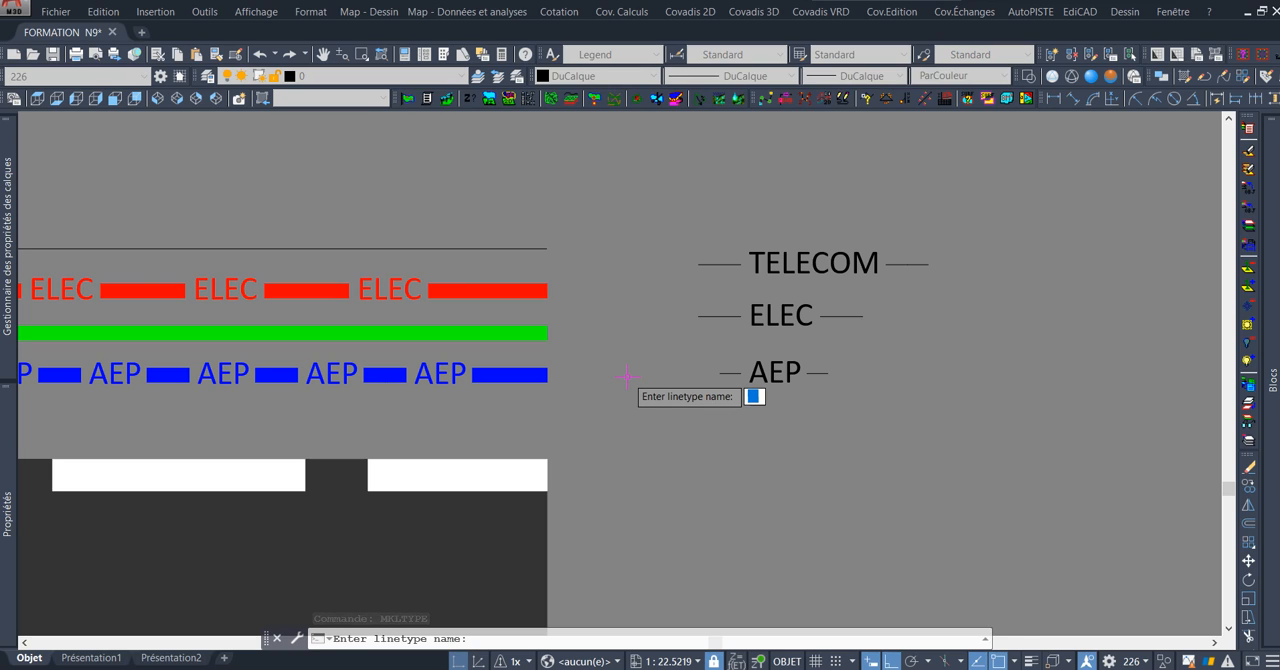
pyautogui.click(675, 195)
pyautogui.write('RE')
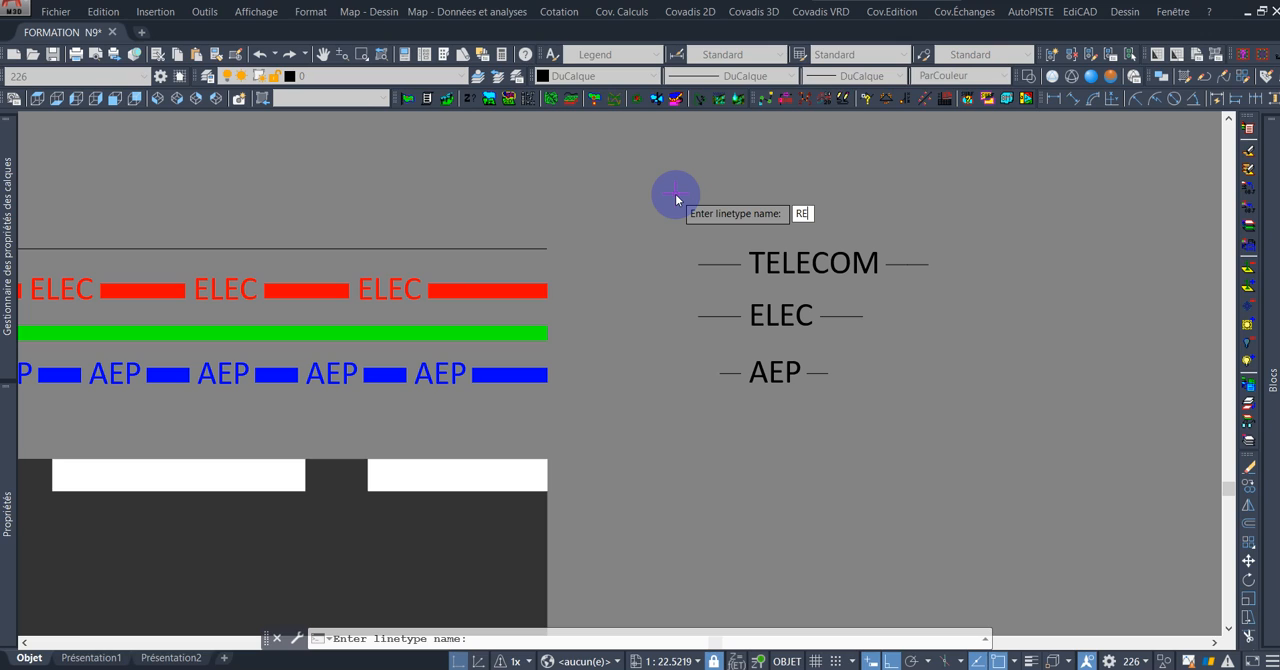
pyautogui.write('SEAU')
pyautogui.press('Return')
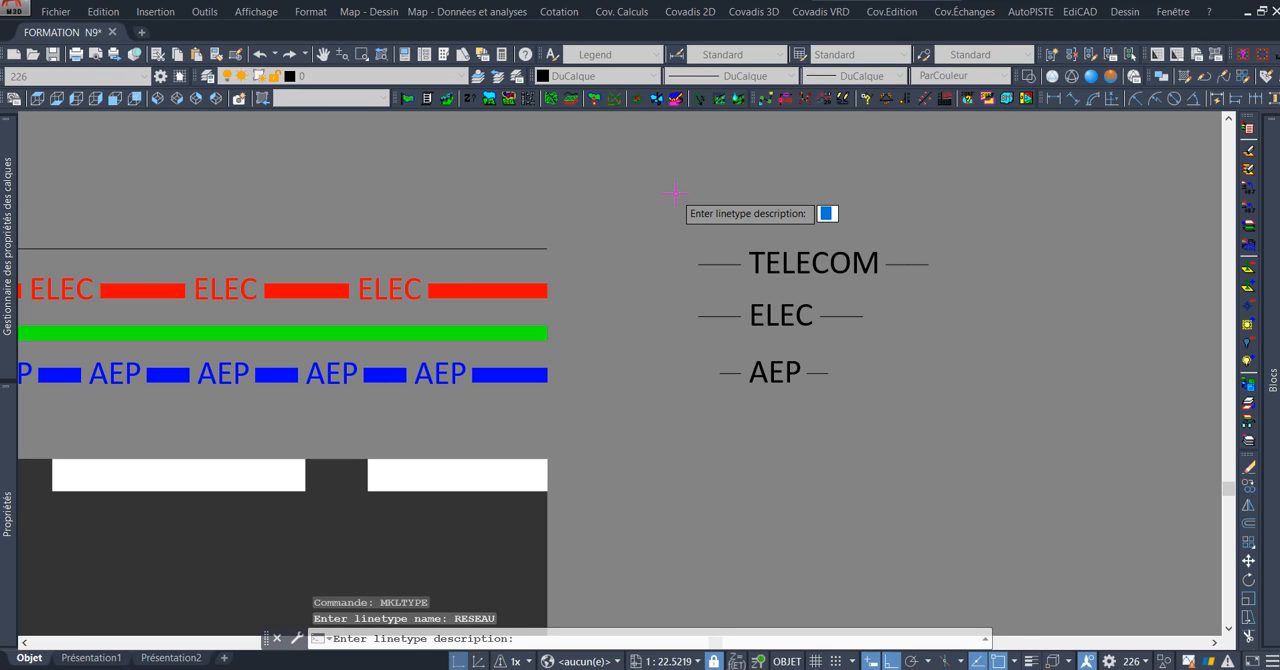
pyautogui.click(675, 194)
pyautogui.write('TELE')
pyautogui.click(676, 198)
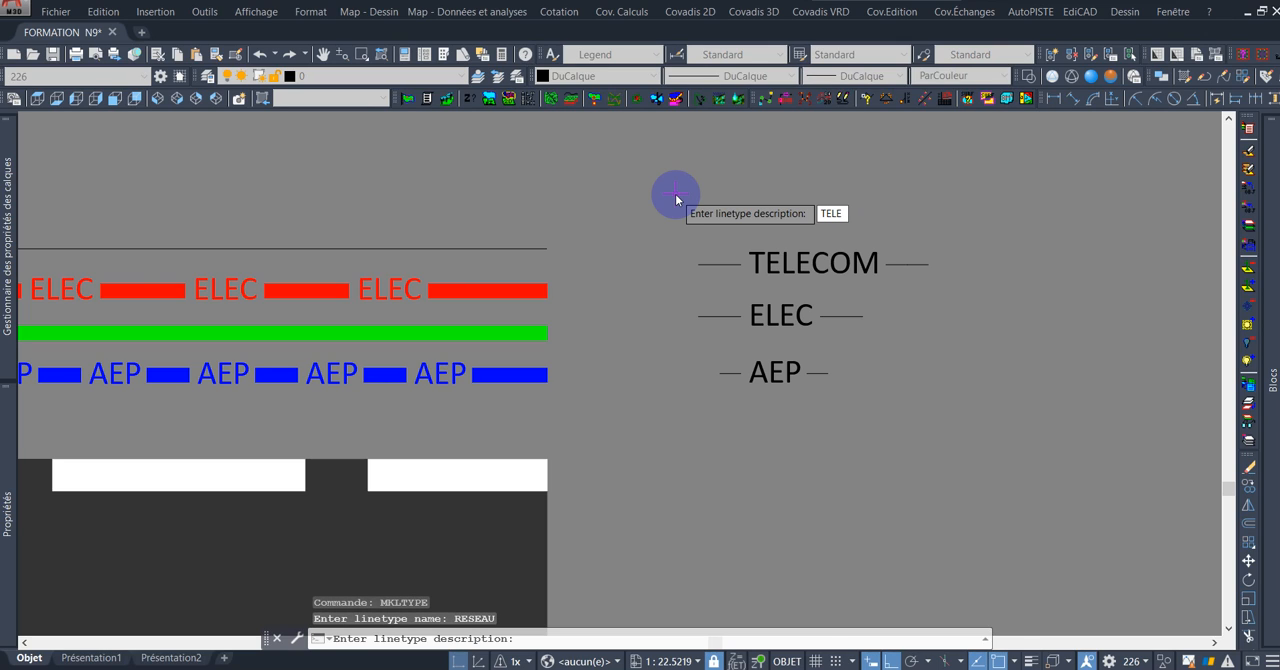
pyautogui.write('CO')
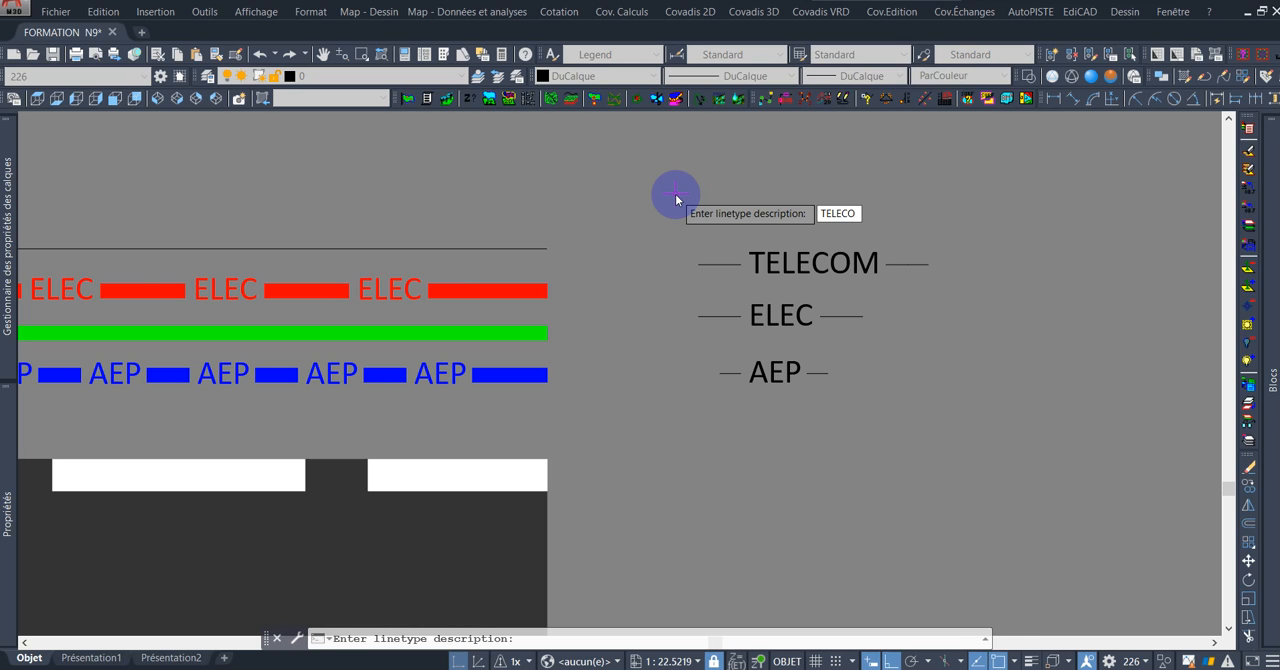
pyautogui.press('Escape')
pyautogui.press('Escape')
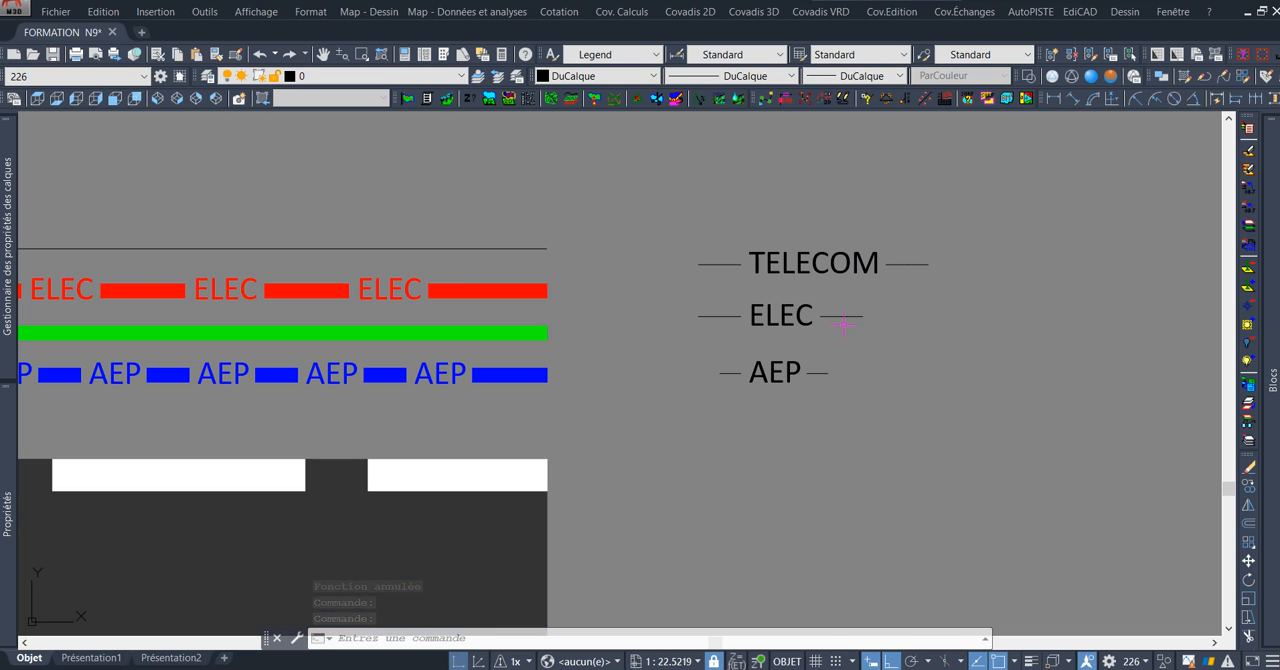
# Start a new linetype with MKLTYPE and save it to the existing file TYPES DE LIGNES.lin, accepting the replacement.
pyautogui.write('MK')
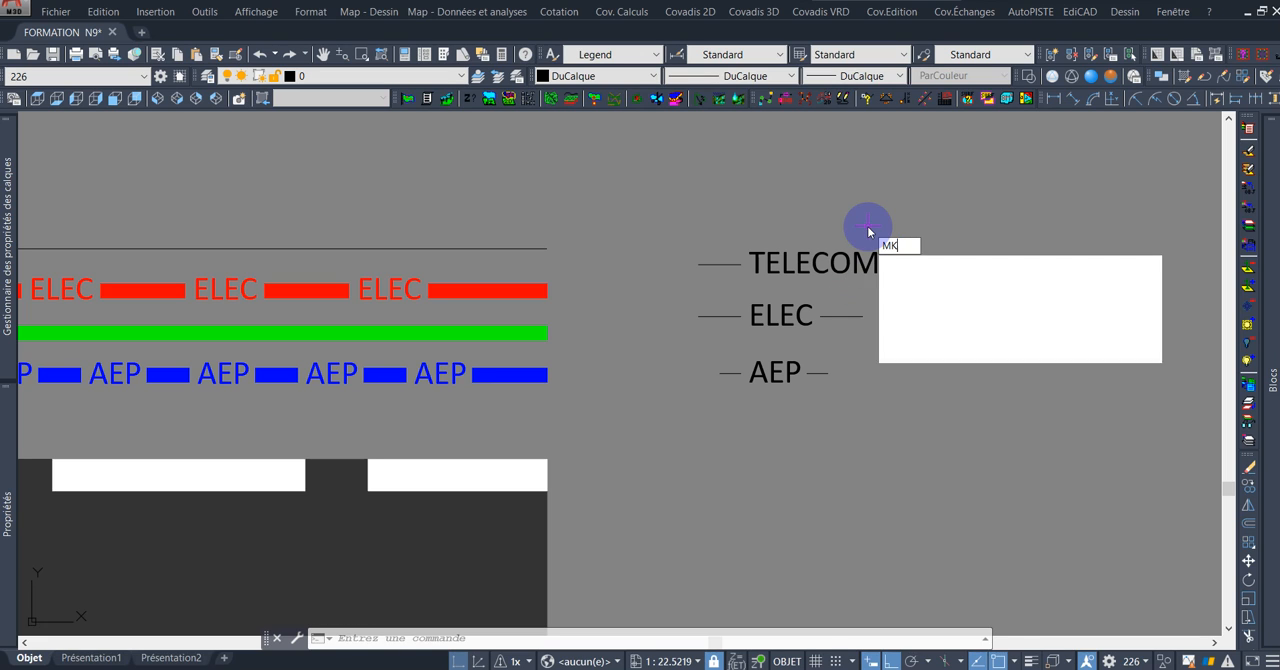
pyautogui.write('LTYPE')
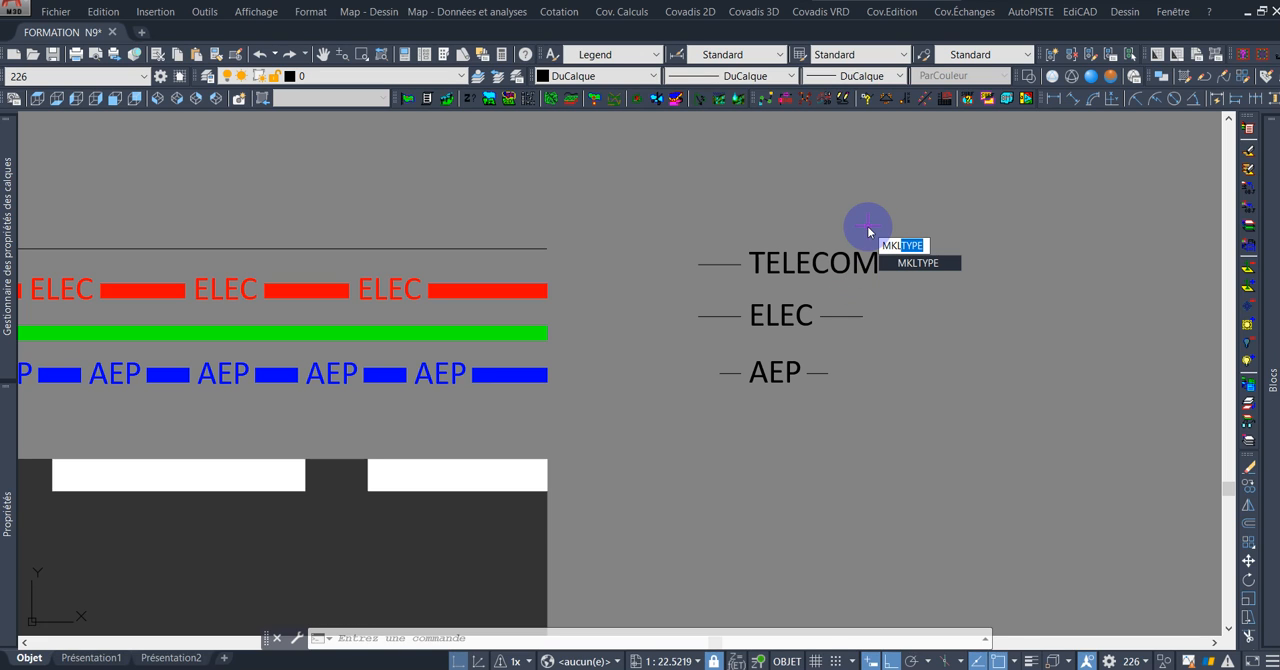
pyautogui.press('Return')
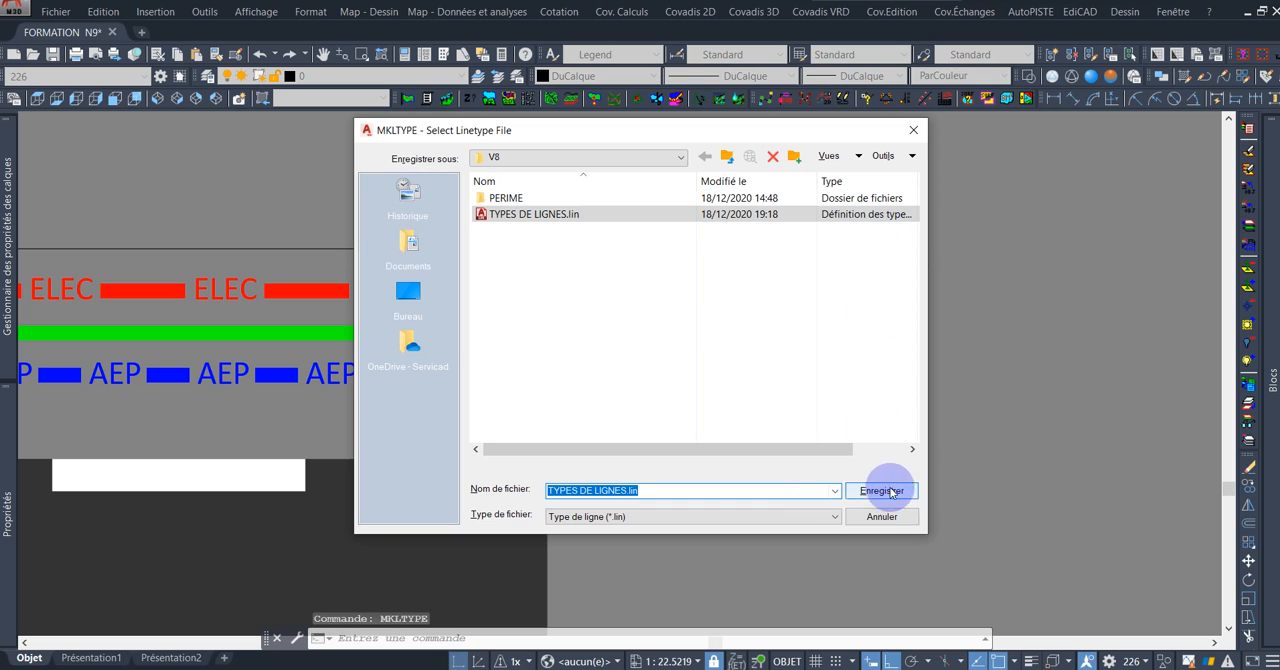
pyautogui.click(882, 491)
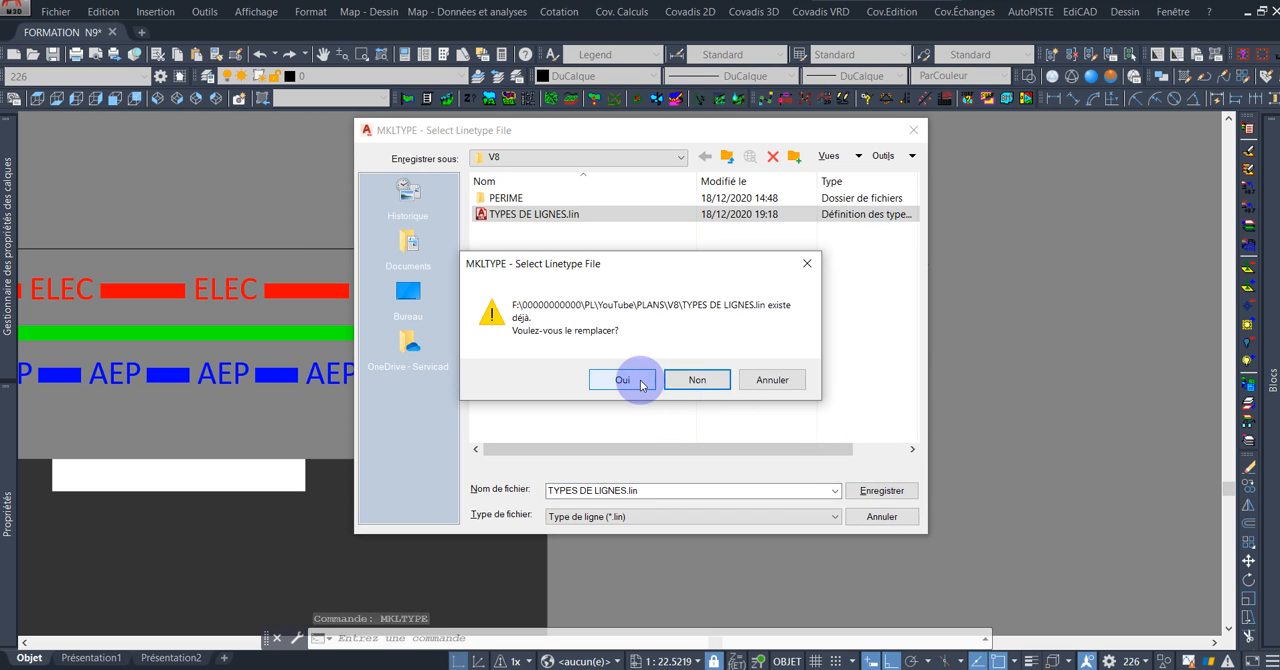
pyautogui.click(641, 383)
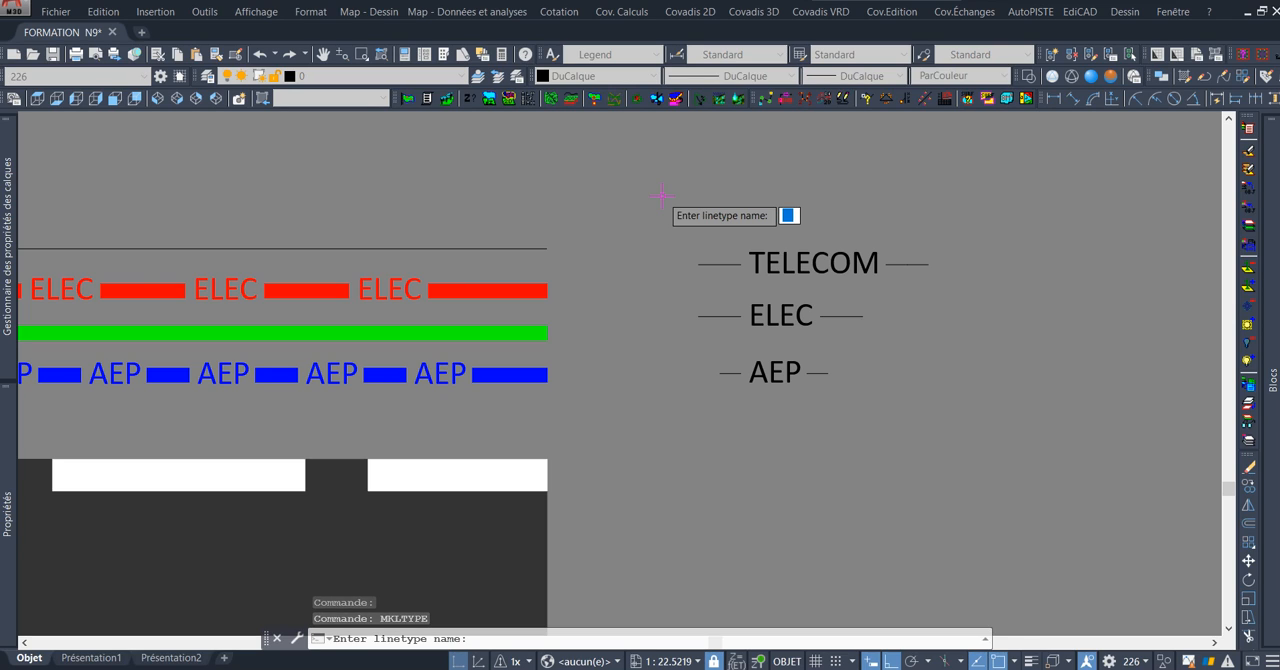
# Name the linetype RESEAU-TELECOM and give it the description TELECOM.
pyautogui.click(662, 196)
pyautogui.write('RESEA')
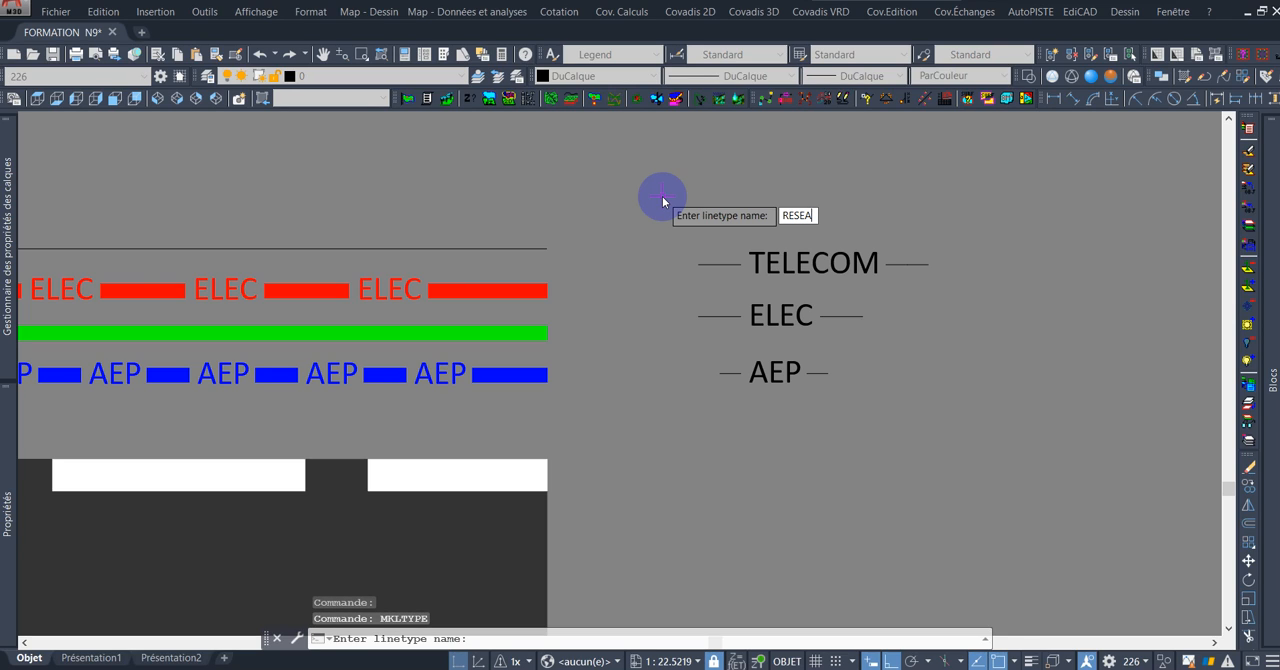
pyautogui.write('U-TELECOM')
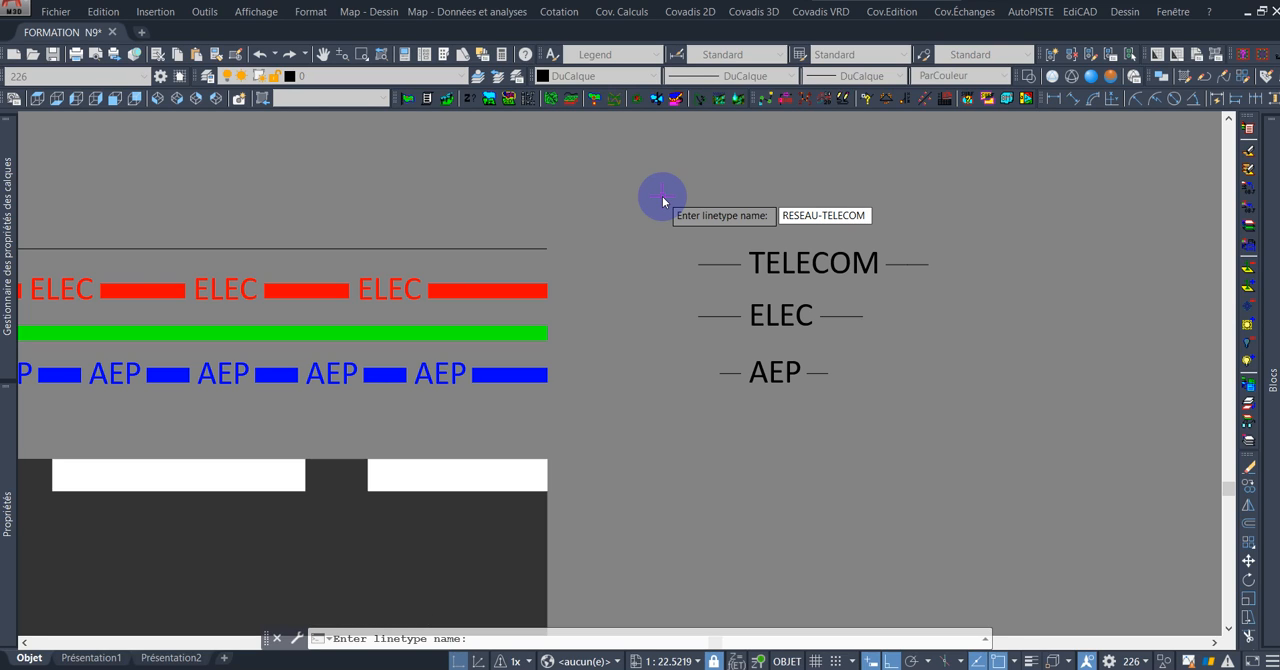
pyautogui.press('Return')
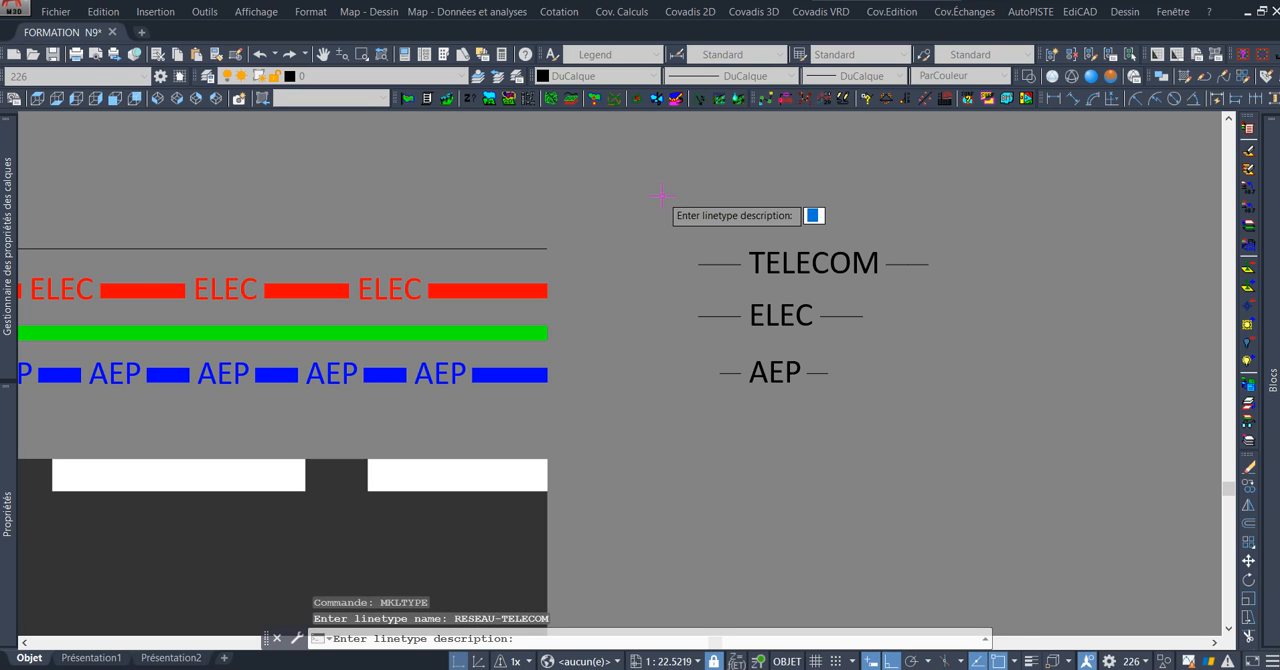
pyautogui.write('TELECOM')
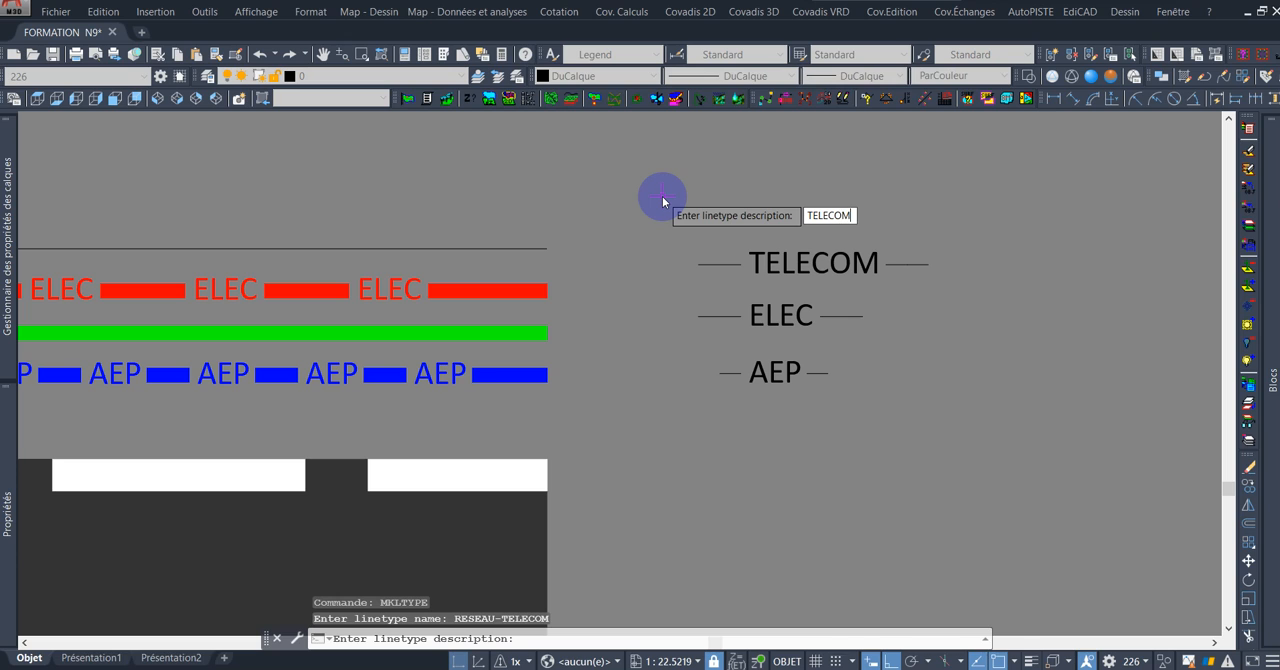
pyautogui.press('Return')
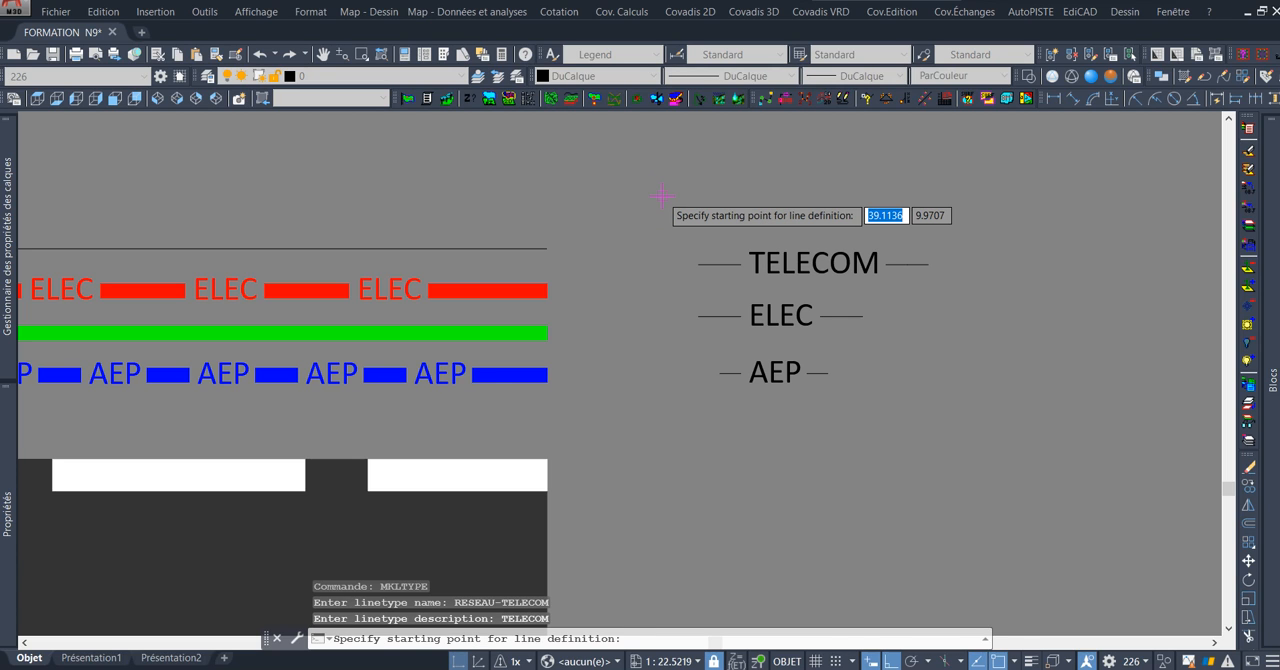
# Define the linetype pattern from the outer end of the first TELECOM dash to the far end of its second dash.
pyautogui.scroll(4, 696, 265)
pyautogui.click(703, 256)
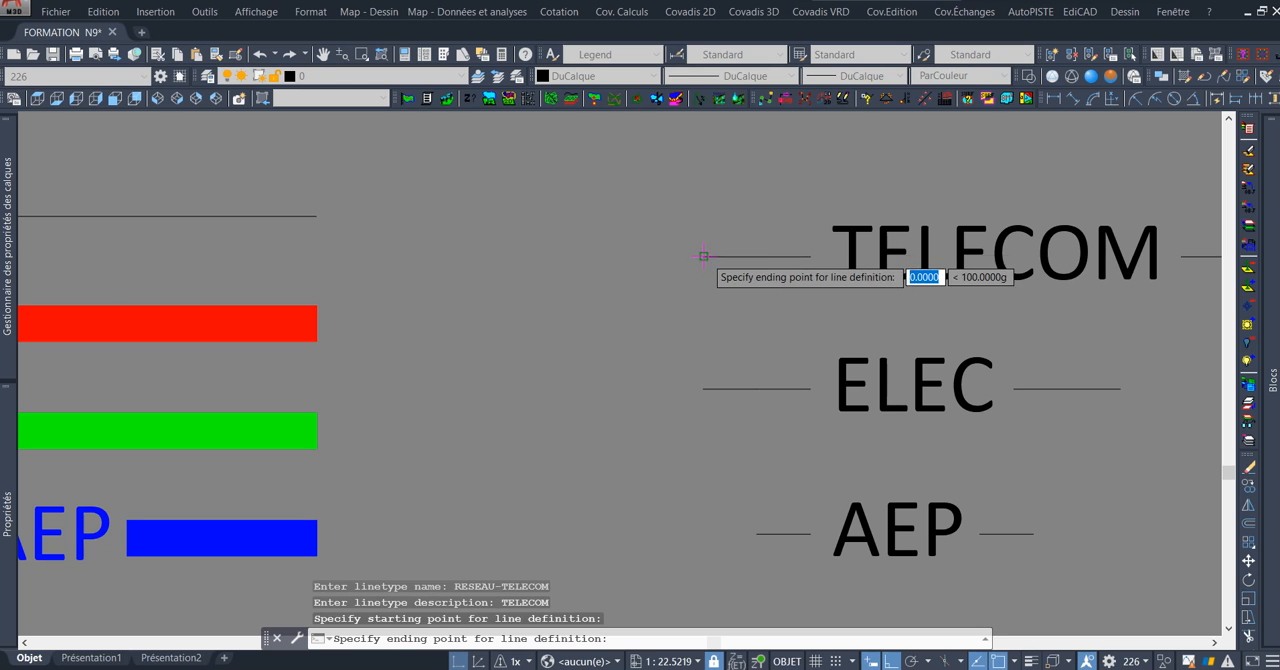
pyautogui.scroll(-4, 703, 256)
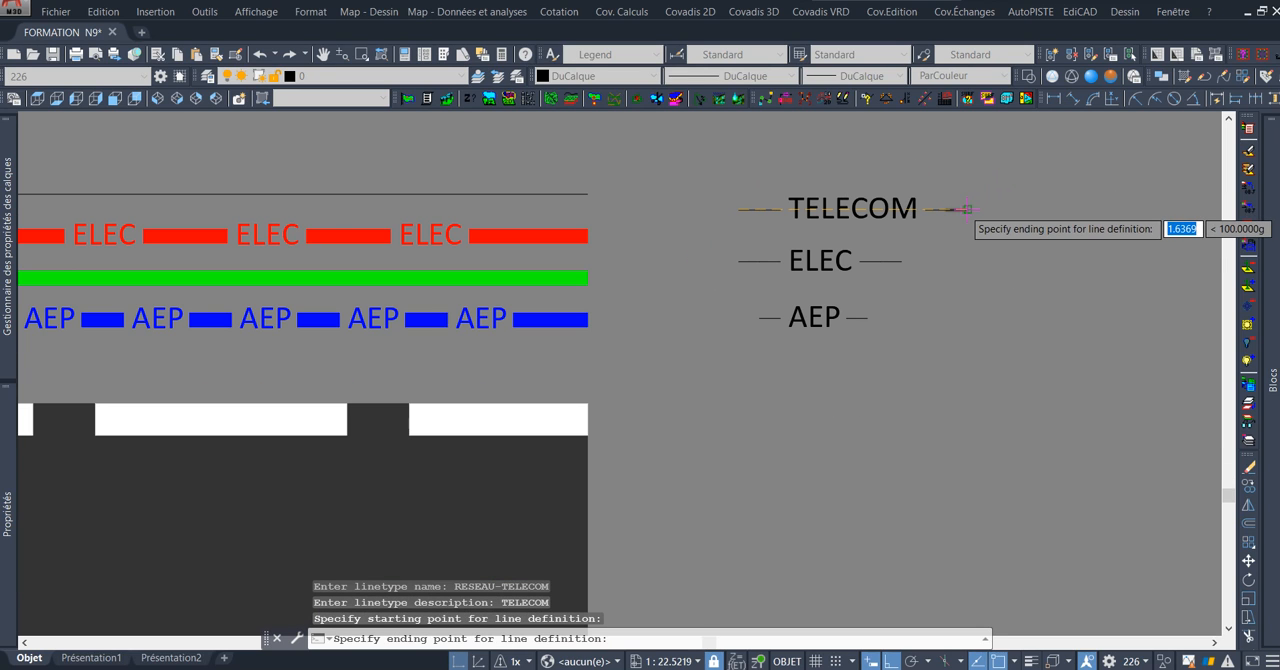
pyautogui.click(967, 209)
# Use the TELECOM text and its two dashes as the linetype's objects, create it, and look for RESEAU-TELECOM among the available linetypes.
pyautogui.scroll(5, 851, 162)
pyautogui.scroll(-4, 545, 180)
pyautogui.scroll(3, 631, 213)
pyautogui.click(565, 199)
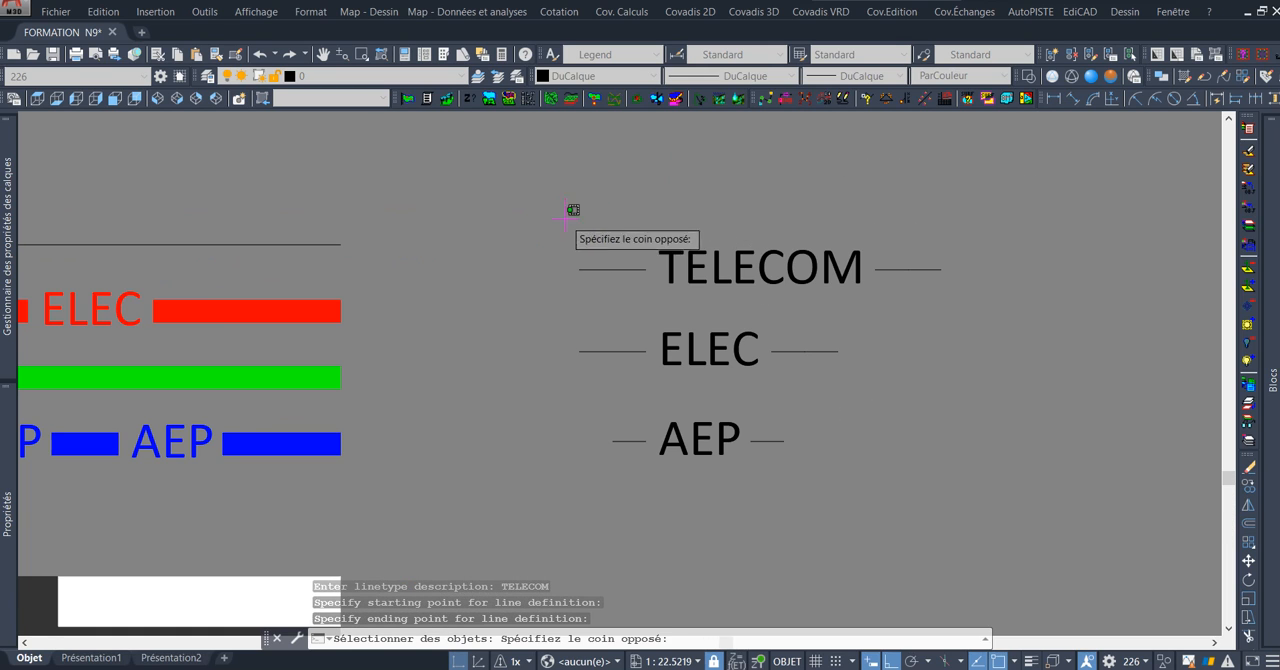
pyautogui.click(1025, 330)
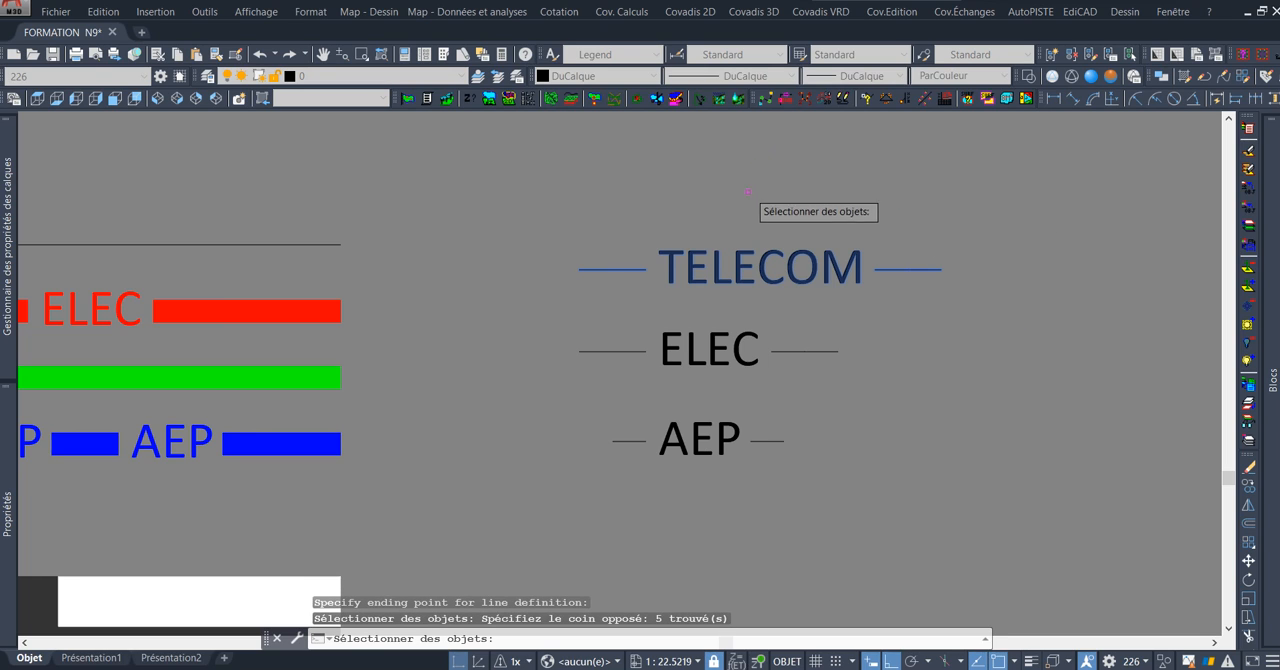
pyautogui.press('Return')
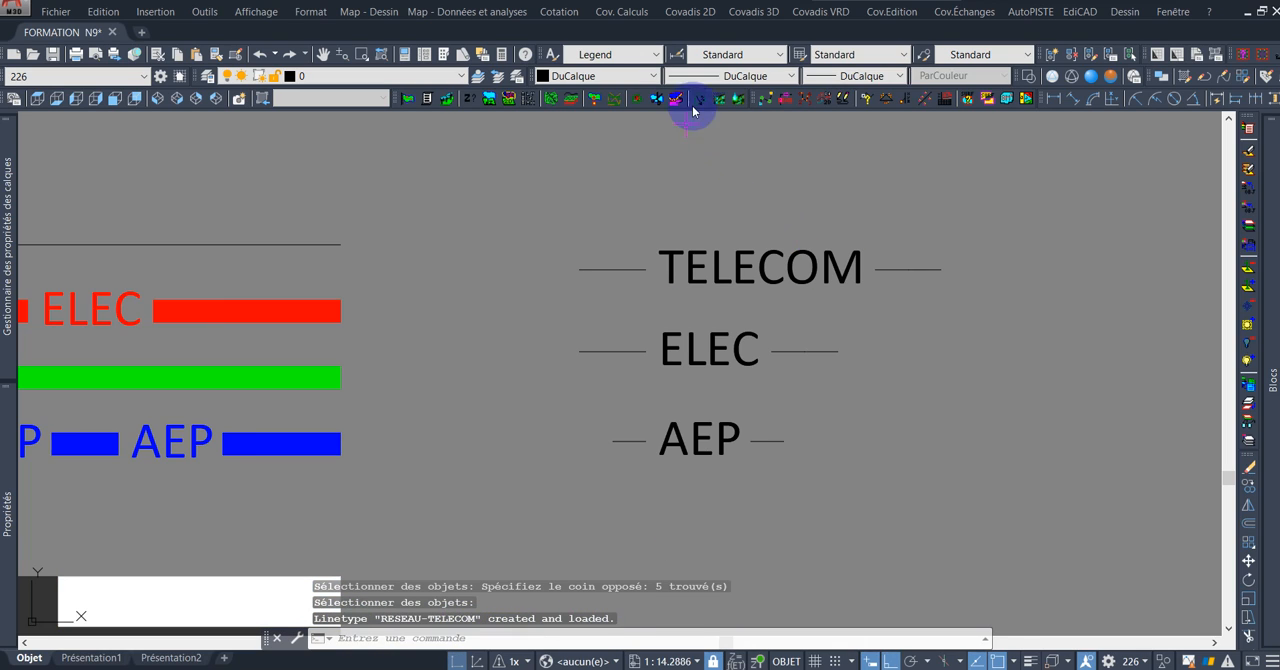
pyautogui.click(769, 80)
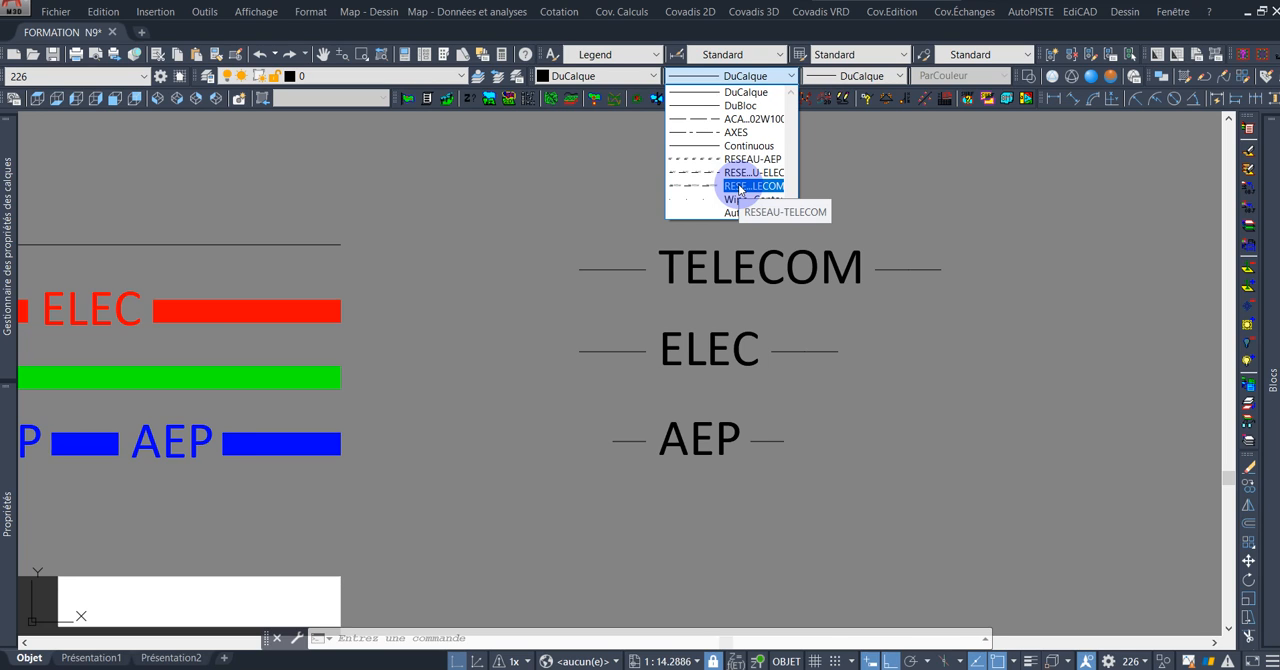
pyautogui.click(871, 192)
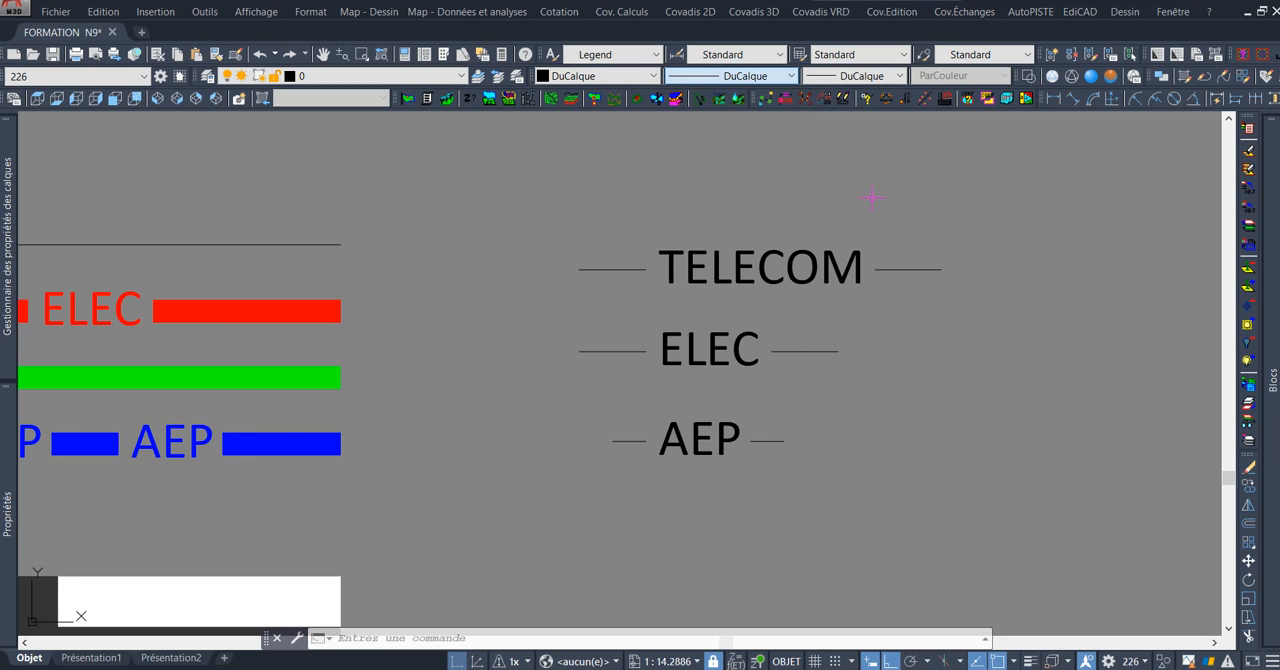
# Apply the RESEAU-TELECOM linetype to the green telecom line under the sidewalk and clear the selection.
pyautogui.scroll(-2, 827, 193)
pyautogui.moveTo(596, 265); pyautogui.dragTo(728, 258, button='middle')
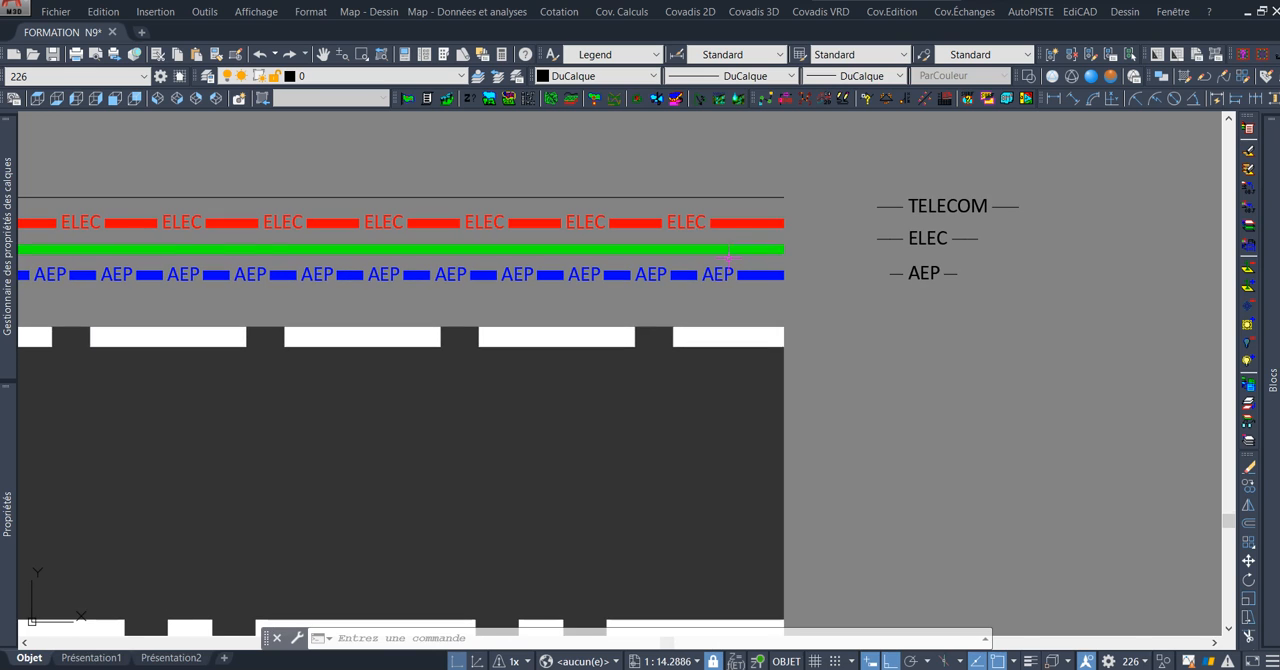
pyautogui.scroll(-3, 790, 245)
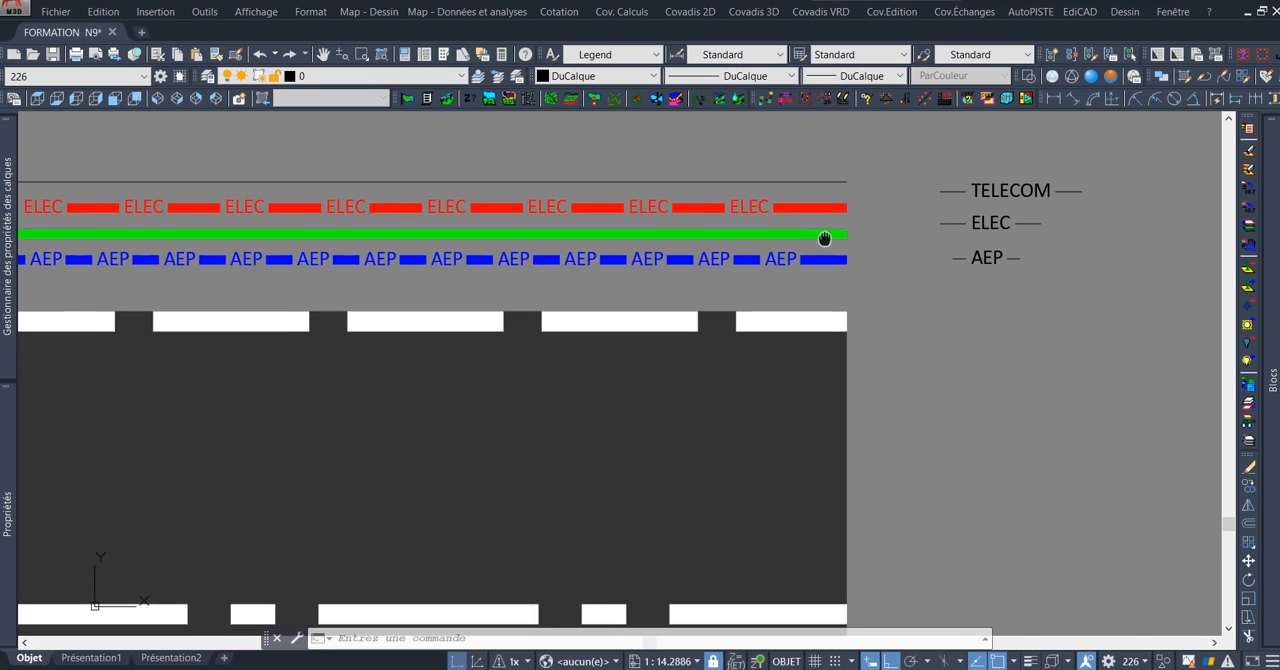
pyautogui.scroll(2, 803, 217)
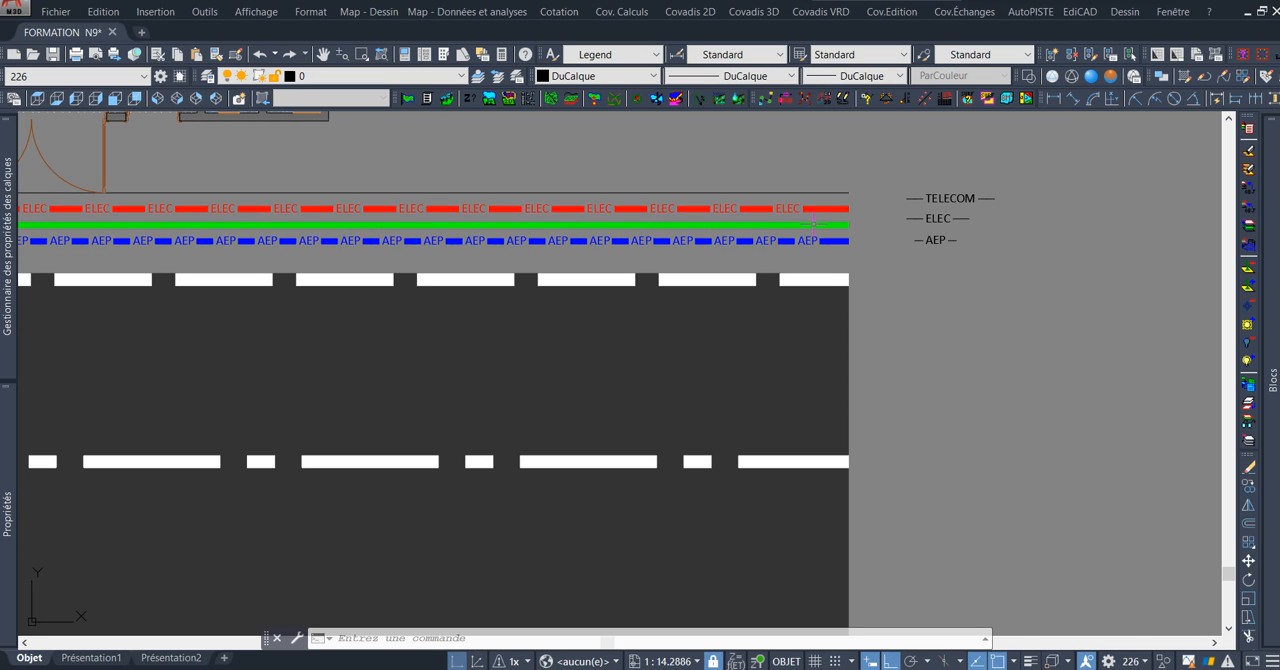
pyautogui.scroll(2, 818, 225)
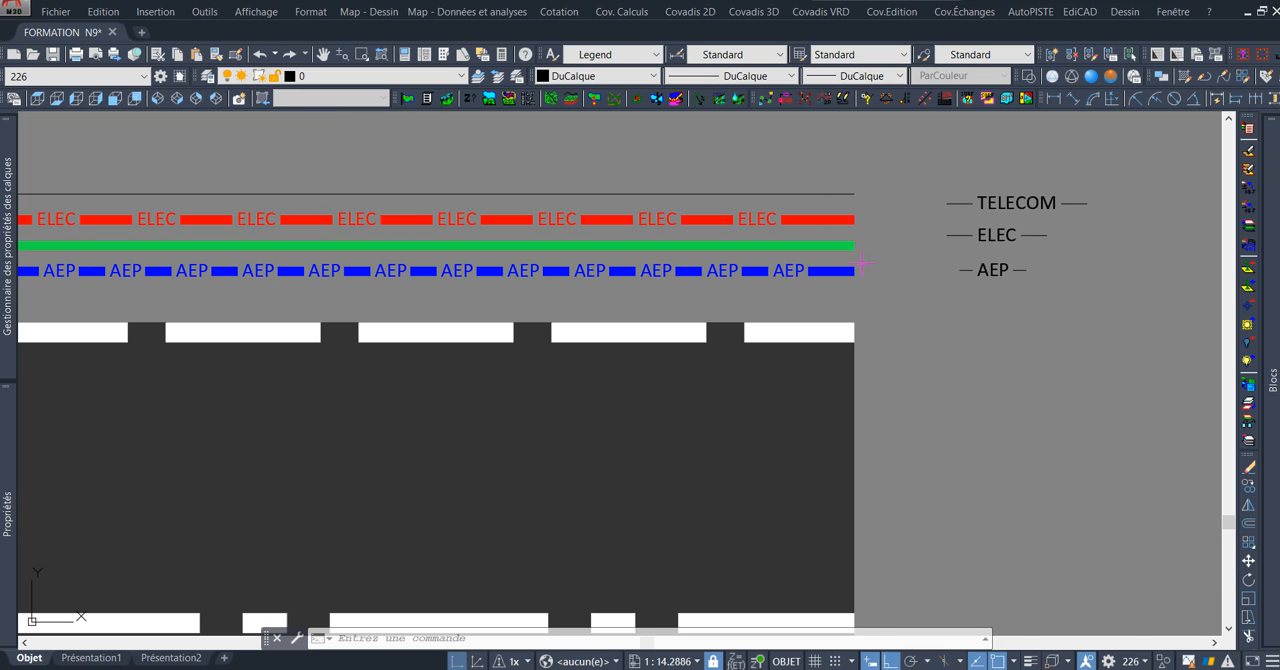
pyautogui.moveTo(789, 264); pyautogui.dragTo(855, 232, button='middle')
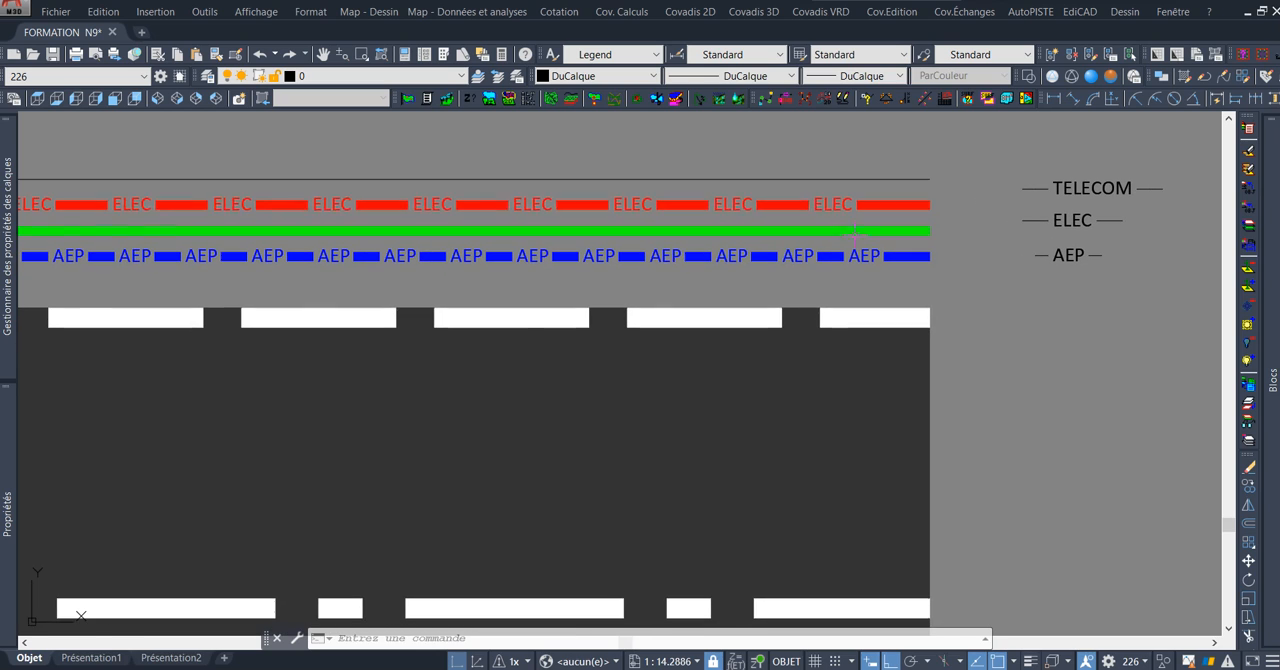
pyautogui.click(917, 229)
pyautogui.scroll(-4, 917, 225)
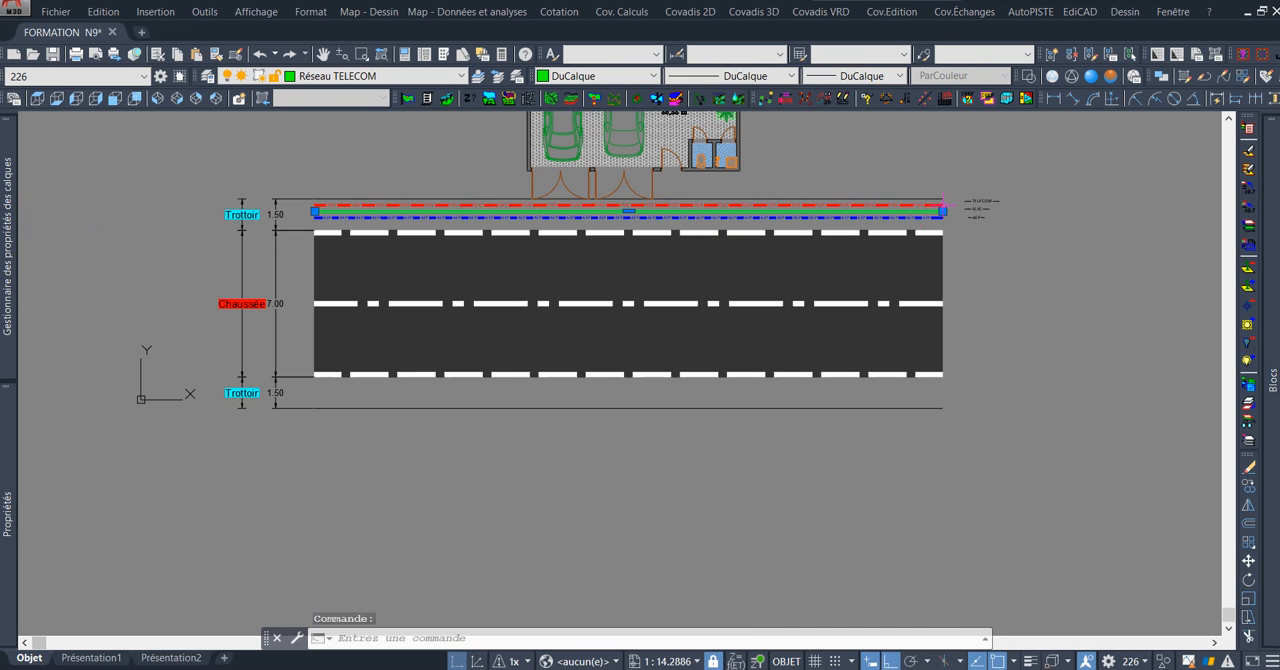
pyautogui.scroll(4, 330, 222)
pyautogui.scroll(4, 252, 188)
pyautogui.scroll(-4, 528, 227)
pyautogui.moveTo(847, 208)
pyautogui.mouseDown(button='middle')
pyautogui.moveTo(521, 216)
pyautogui.moveTo(550, 203)
pyautogui.mouseUp(button='middle')
pyautogui.scroll(-3, 935, 209)
pyautogui.moveTo(960, 210); pyautogui.dragTo(641, 211, button='middle')
pyautogui.moveTo(1113, 189); pyautogui.dragTo(748, 206, button='middle')
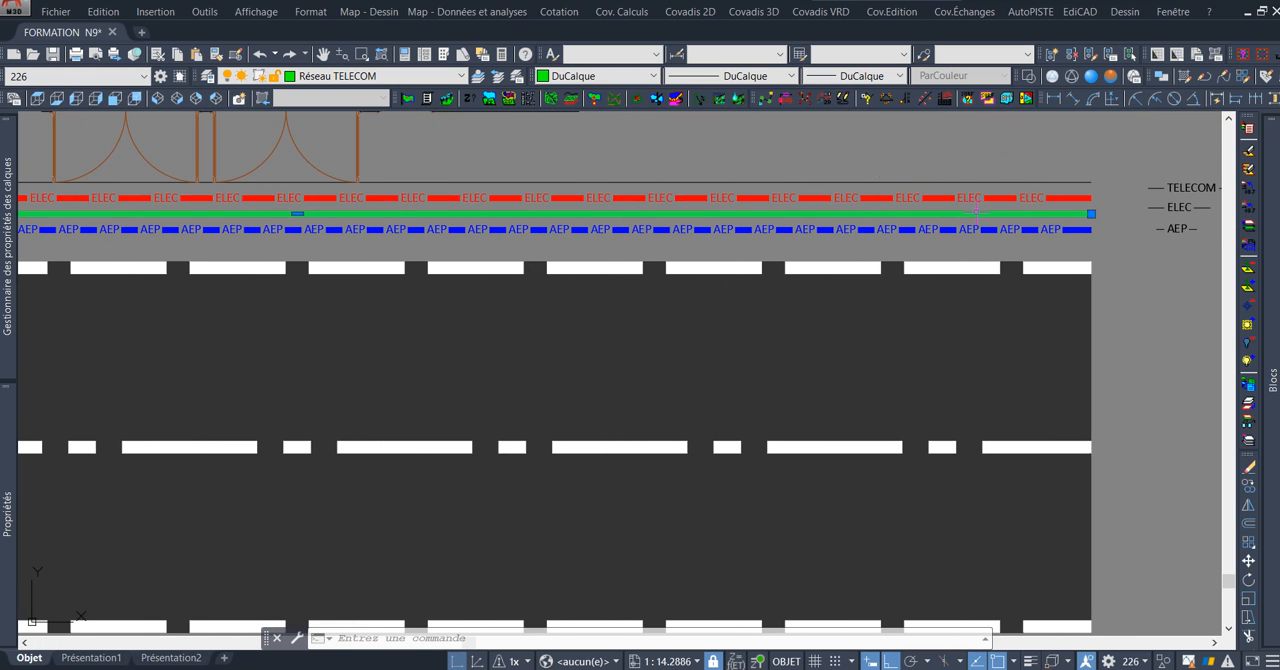
pyautogui.moveTo(972, 212); pyautogui.dragTo(968, 240, button='middle')
pyautogui.scroll(2, 960, 240)
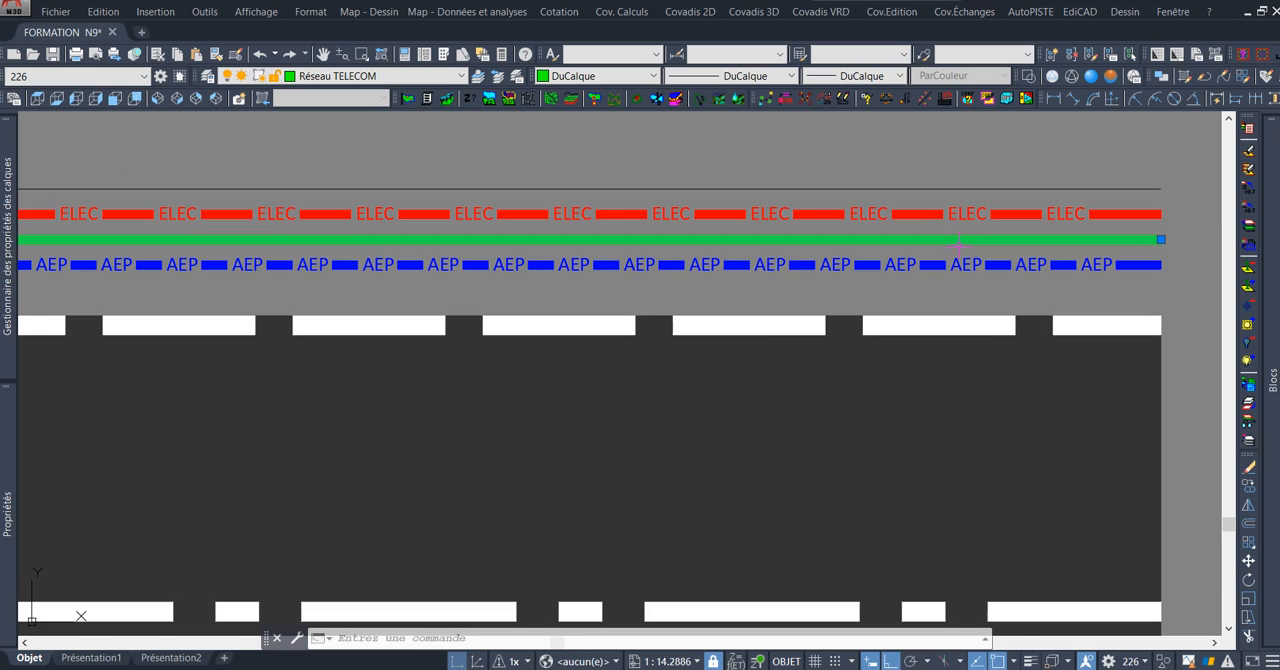
pyautogui.scroll(2, 1143, 225)
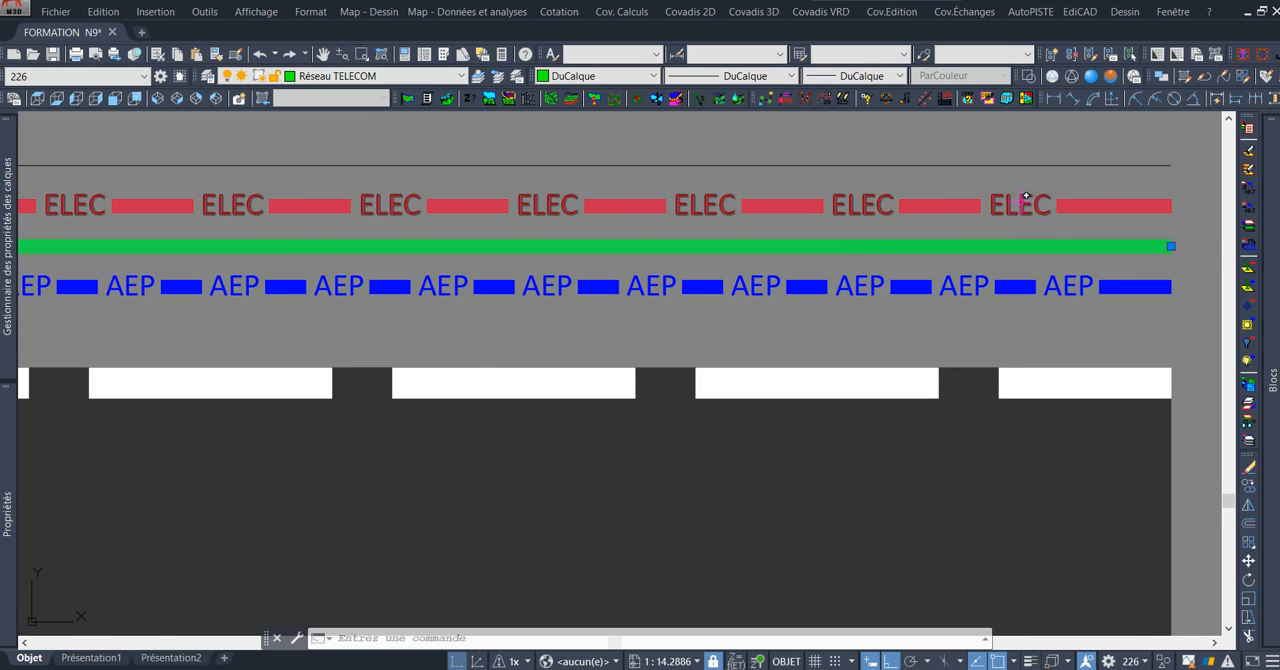
pyautogui.scroll(-2, 1014, 200)
pyautogui.moveTo(819, 254); pyautogui.dragTo(795, 282, button='middle')
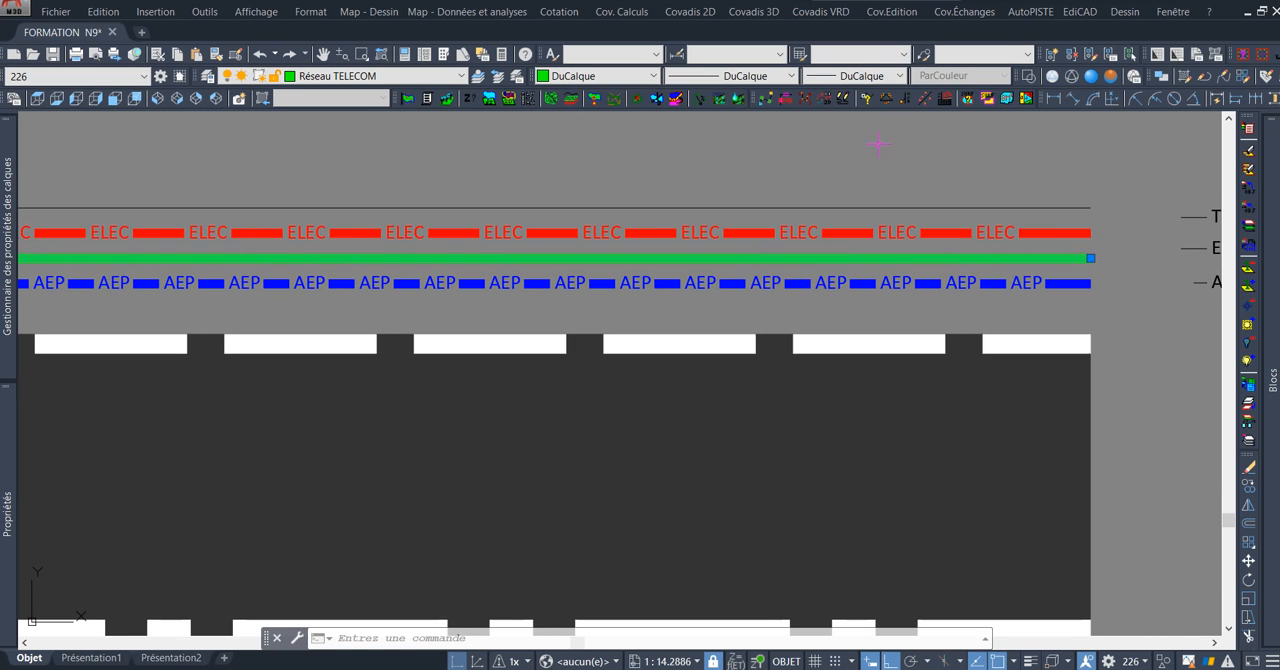
pyautogui.click(757, 77)
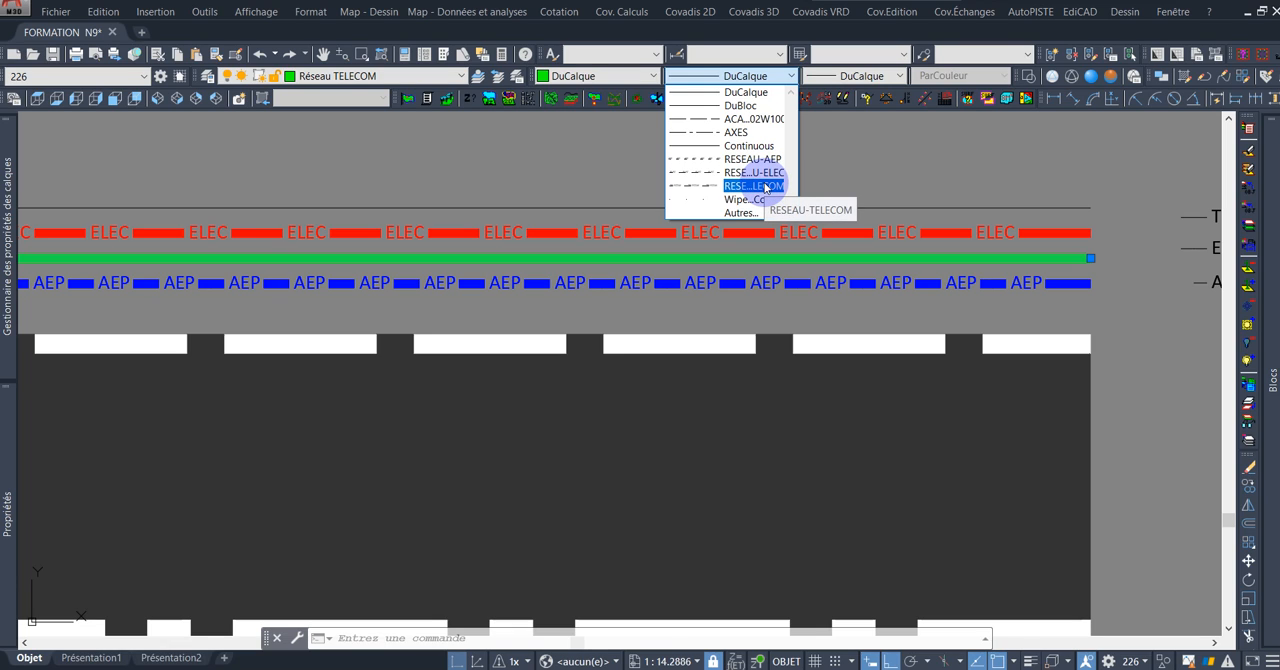
pyautogui.click(764, 187)
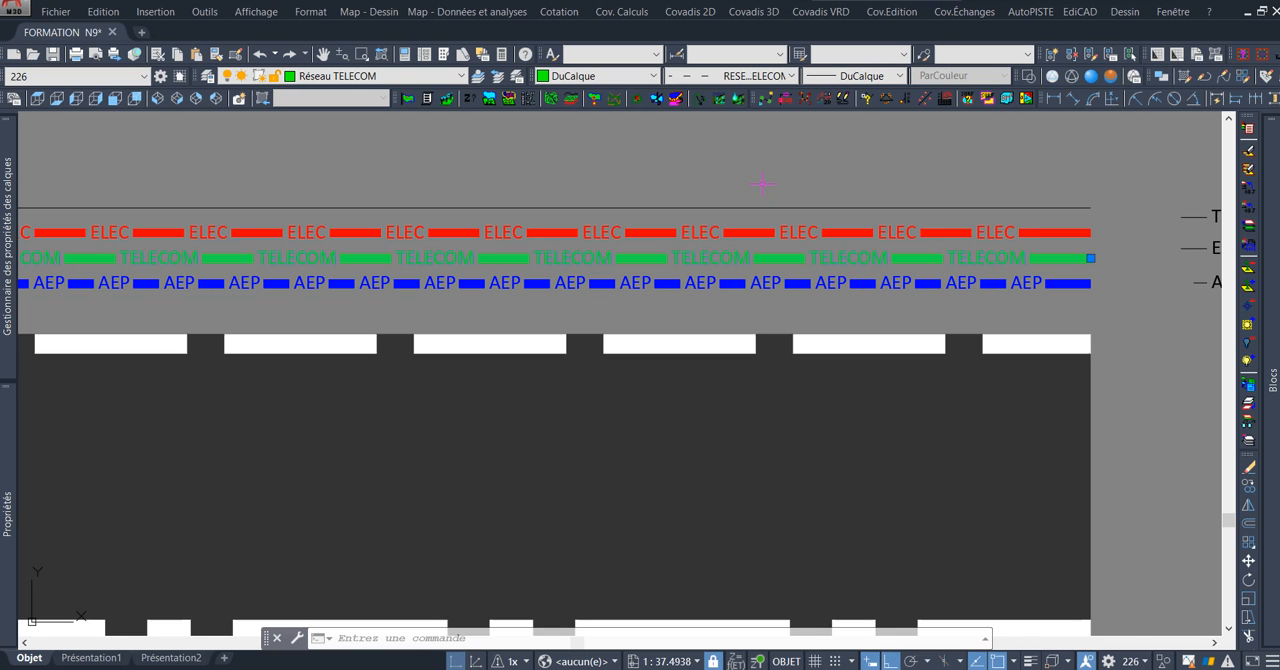
pyautogui.press('Escape')
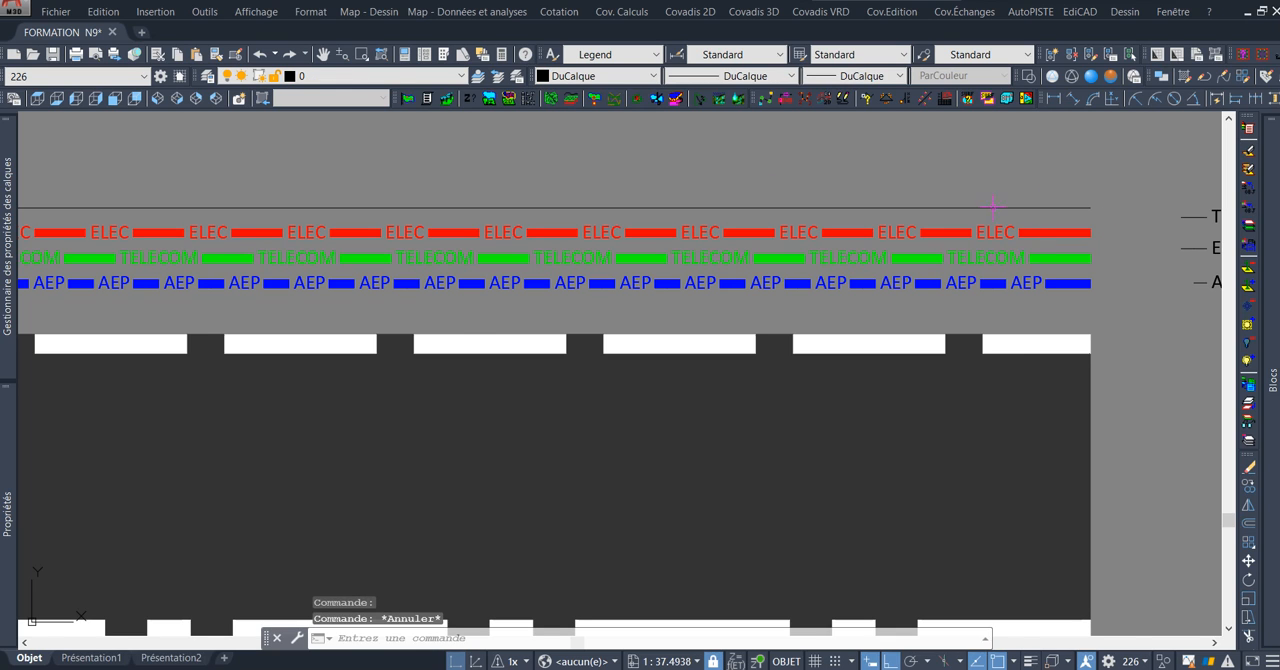
# Examine the ELEC, TELECOM and AEP lines along the sidewalk, both close up and in relation to the road and house.
pyautogui.scroll(-3, 905, 220)
pyautogui.moveTo(553, 230); pyautogui.dragTo(855, 230, button='middle')
pyautogui.moveTo(496, 233); pyautogui.dragTo(963, 236, button='middle')
pyautogui.moveTo(617, 236); pyautogui.dragTo(332, 257, button='middle')
pyautogui.moveTo(797, 227); pyautogui.dragTo(560, 227, button='middle')
pyautogui.moveTo(963, 234); pyautogui.dragTo(622, 231, button='middle')
pyautogui.moveTo(1114, 212); pyautogui.dragTo(912, 214, button='middle')
pyautogui.scroll(4, 912, 214)
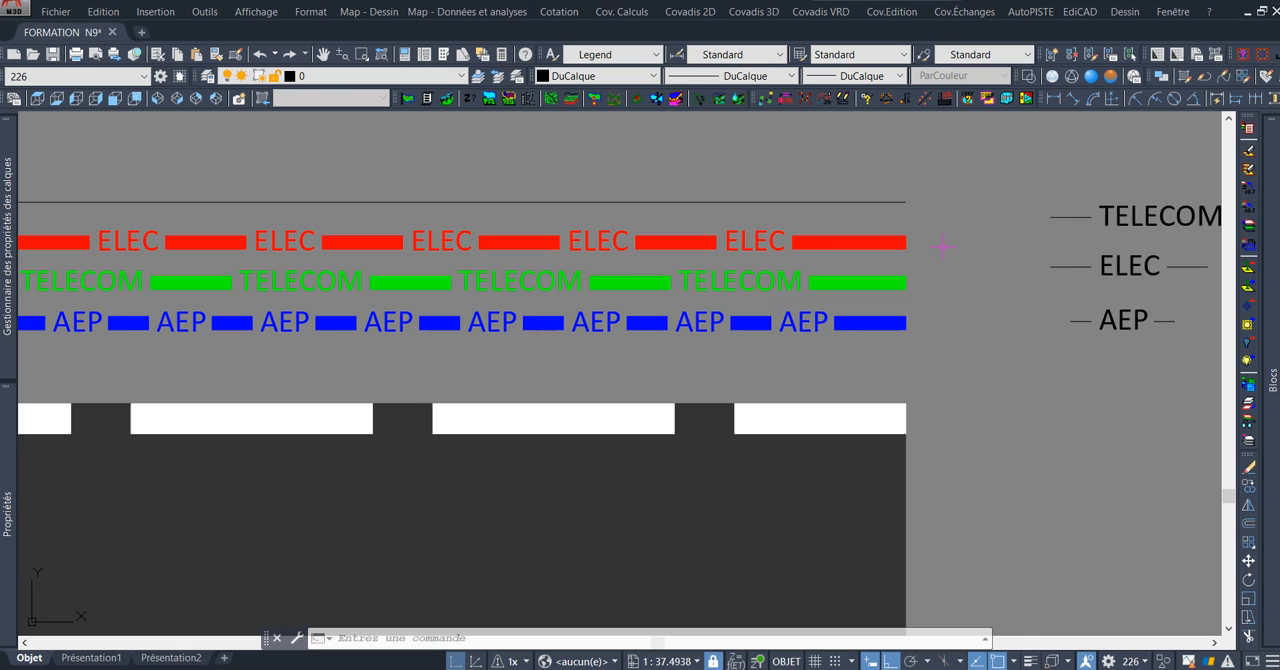
pyautogui.scroll(-2, 942, 246)
pyautogui.scroll(-1, 1000, 255)
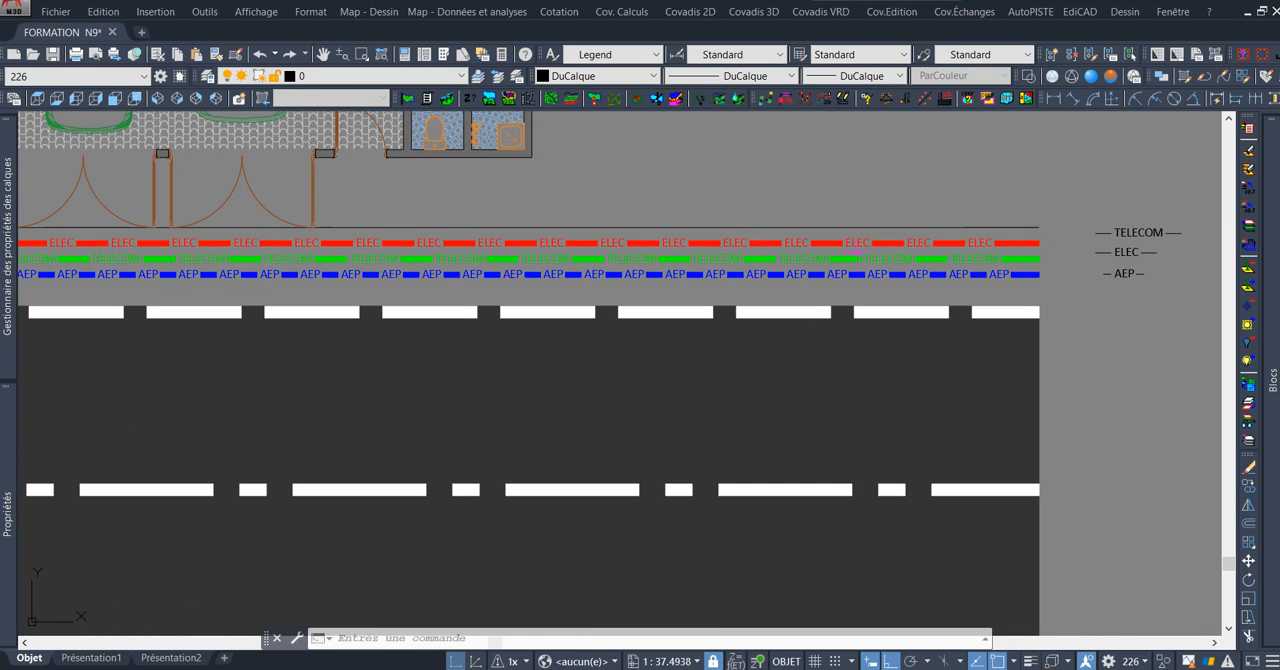
pyautogui.scroll(3, 1018, 262)
pyautogui.scroll(2, 1018, 262)
pyautogui.scroll(-4, 1000, 258)
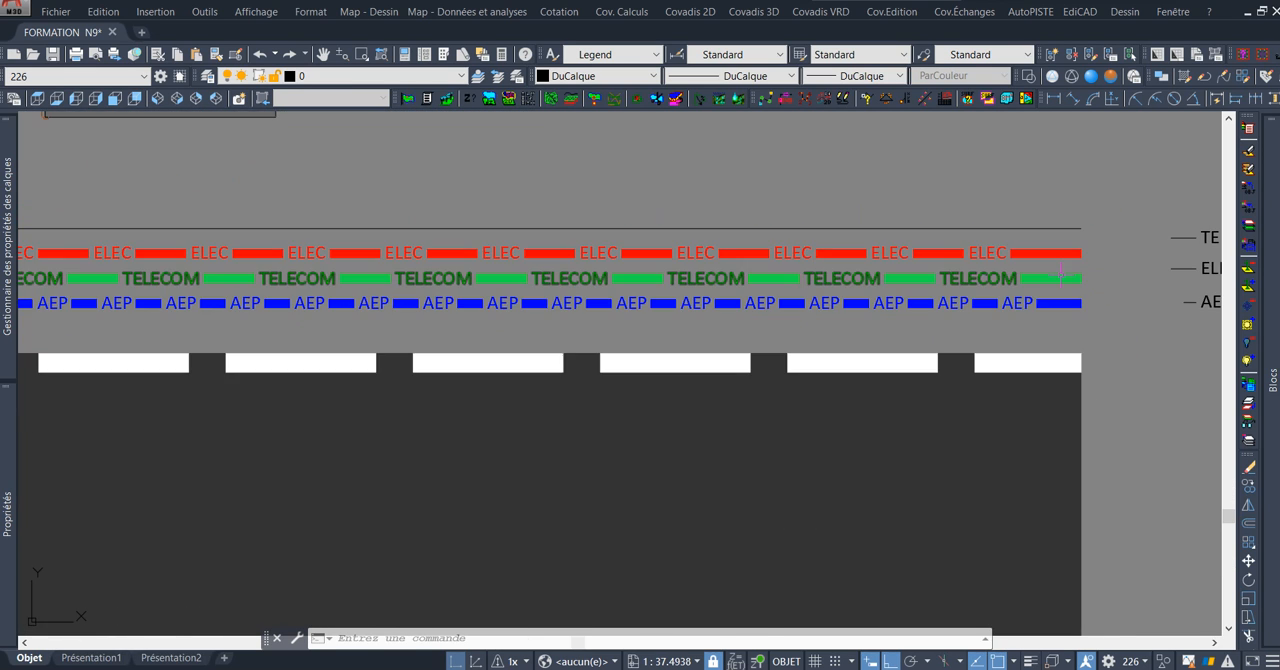
pyautogui.scroll(-3, 990, 255)
pyautogui.scroll(5, 905, 320)
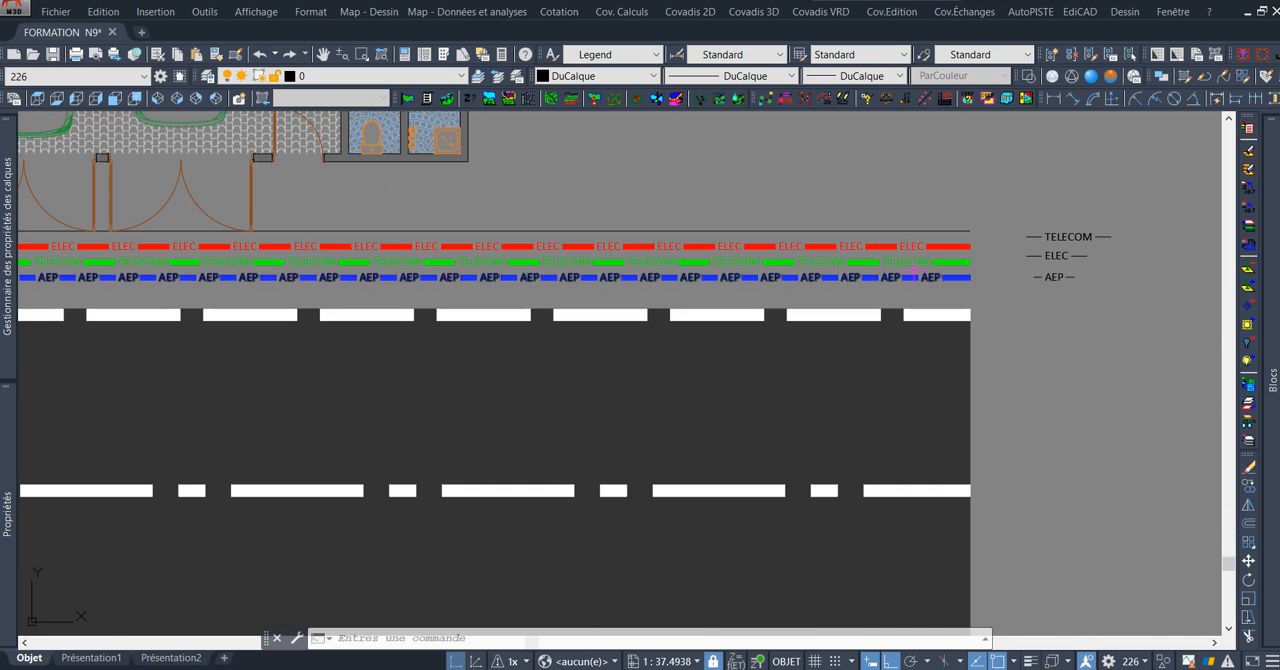
pyautogui.scroll(-2, 905, 320)
pyautogui.scroll(2, 905, 320)
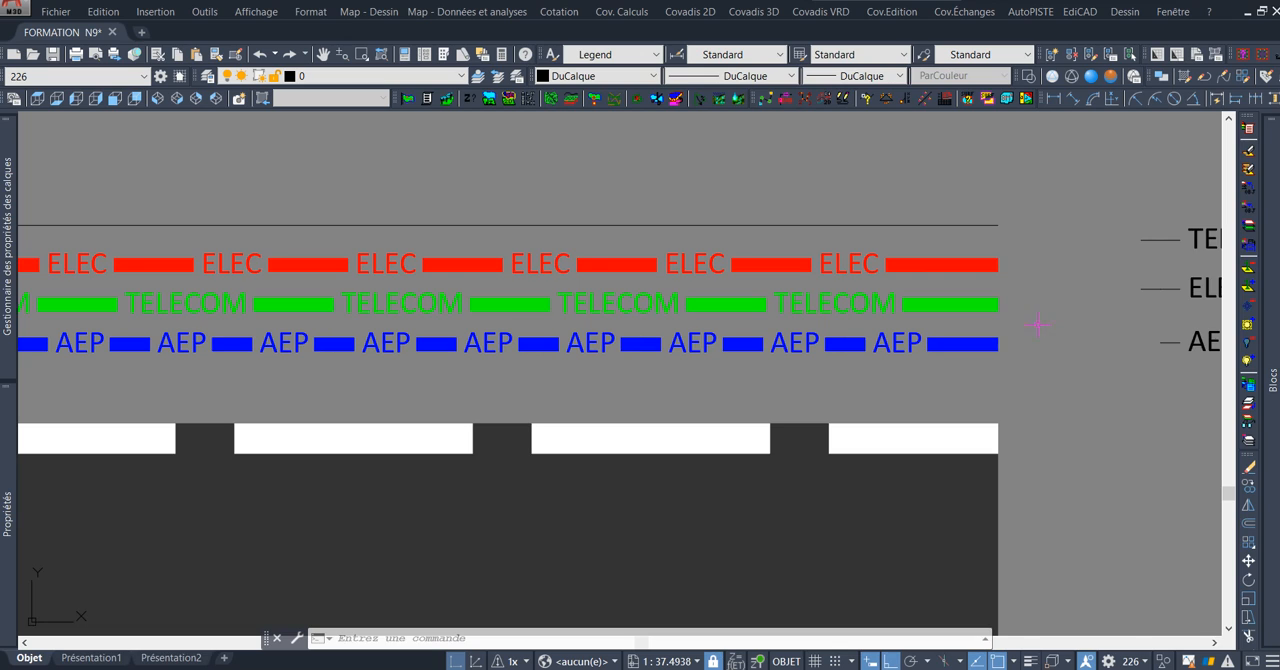
pyautogui.moveTo(1038, 323); pyautogui.dragTo(1000, 352, button='middle')
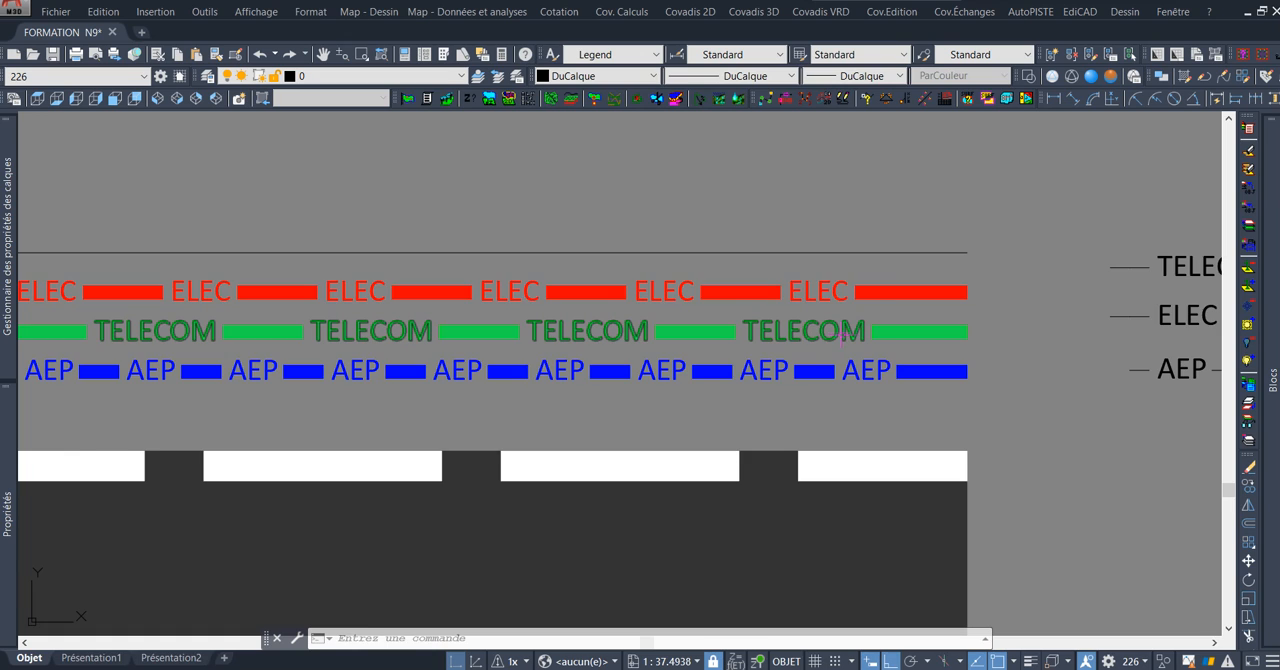
pyautogui.scroll(-2, 840, 331)
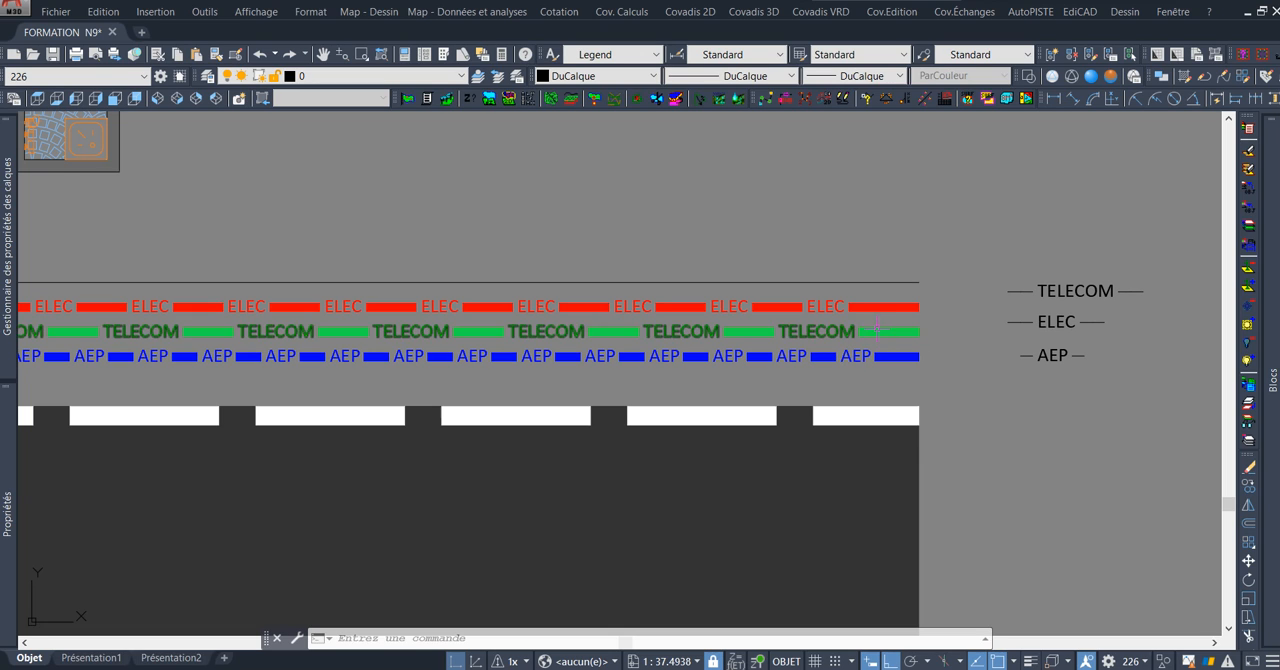
pyautogui.scroll(4, 575, 396)
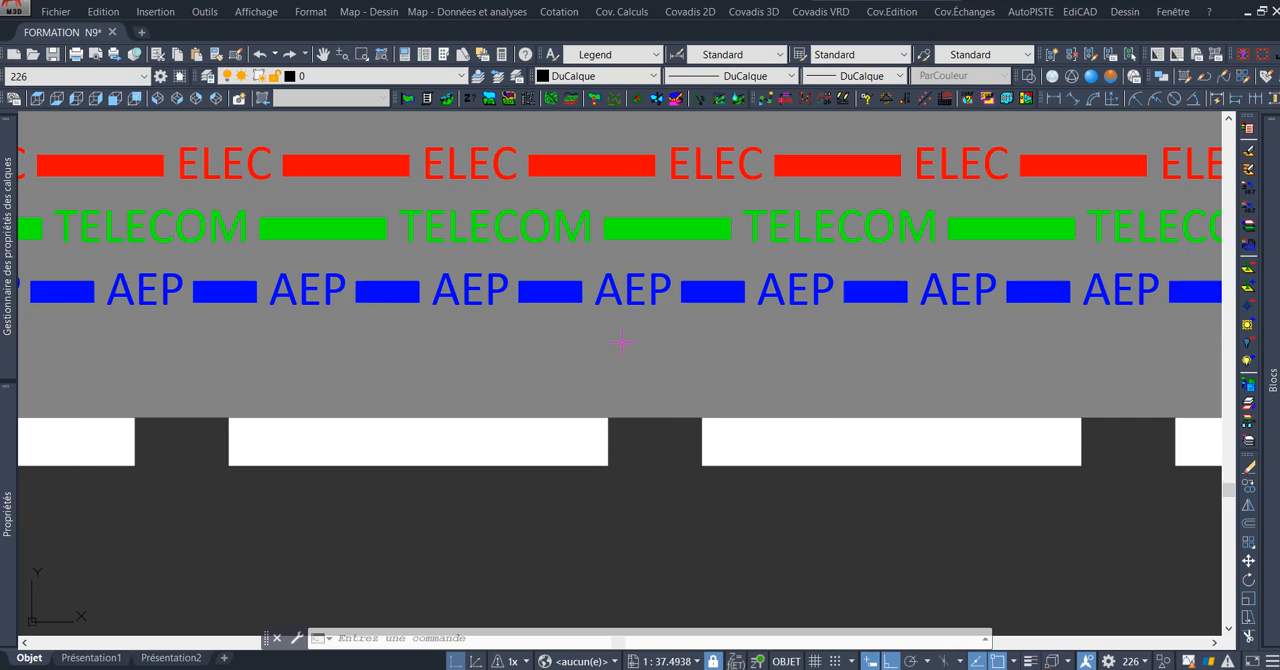
pyautogui.scroll(-2, 621, 342)
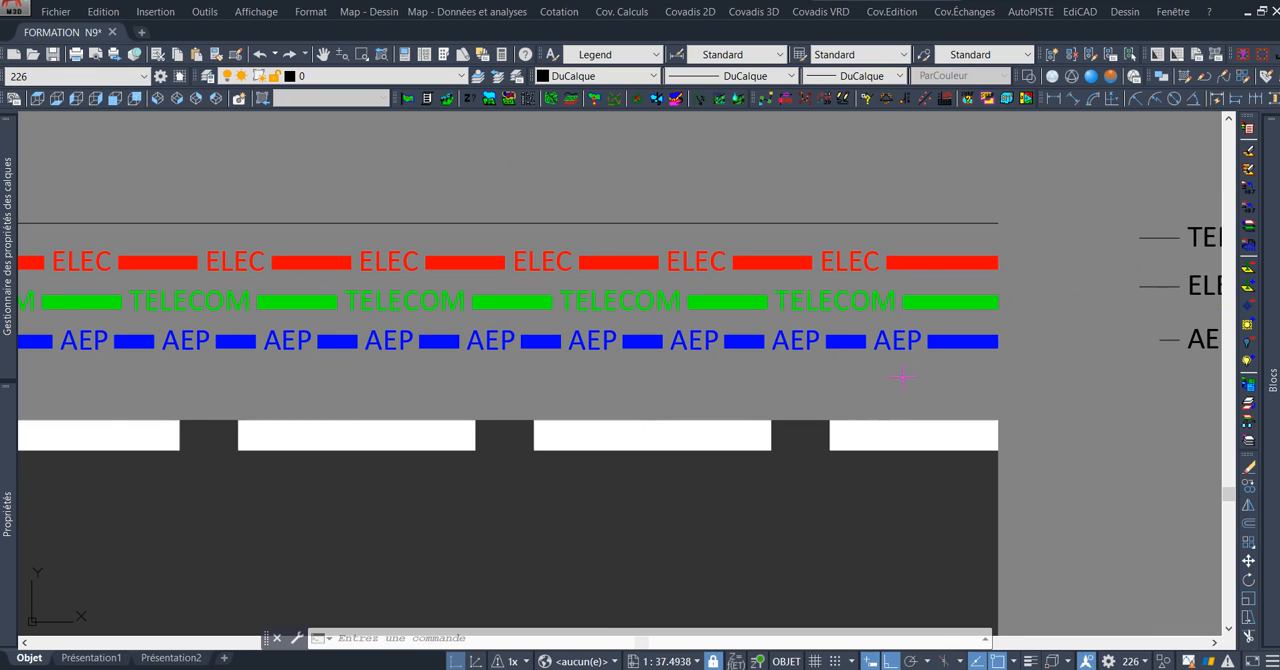
pyautogui.scroll(-2, 898, 388)
pyautogui.scroll(-3, 746, 289)
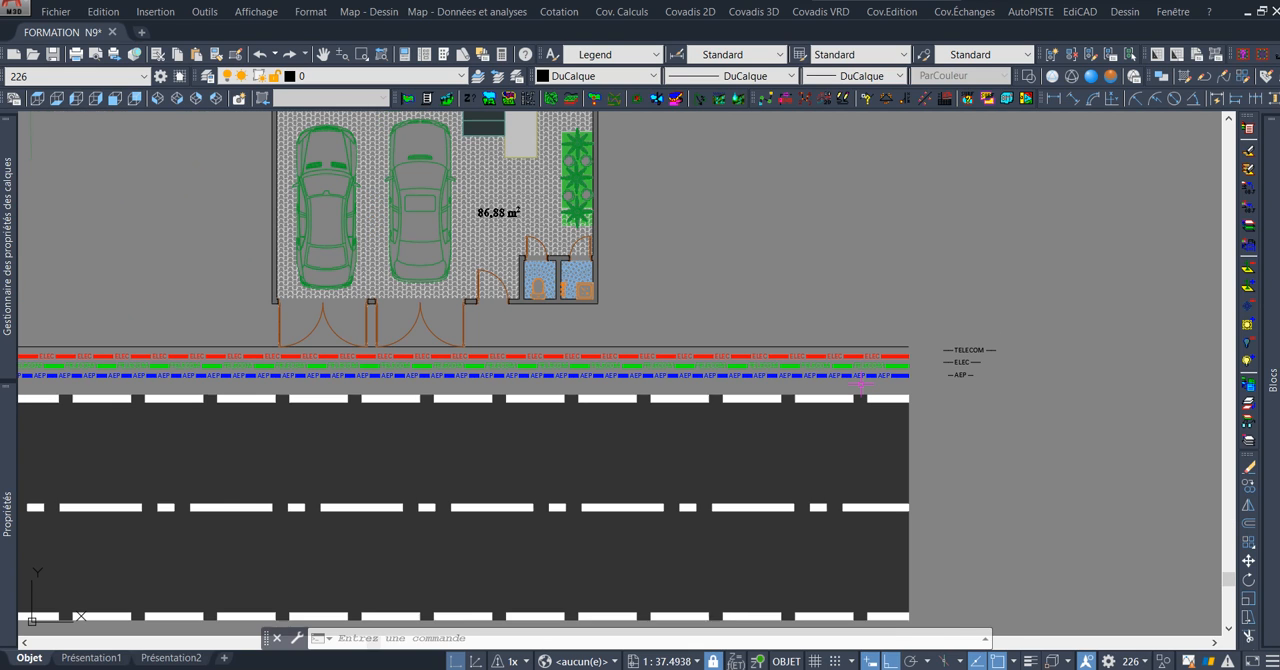
pyautogui.scroll(3, 700, 365)
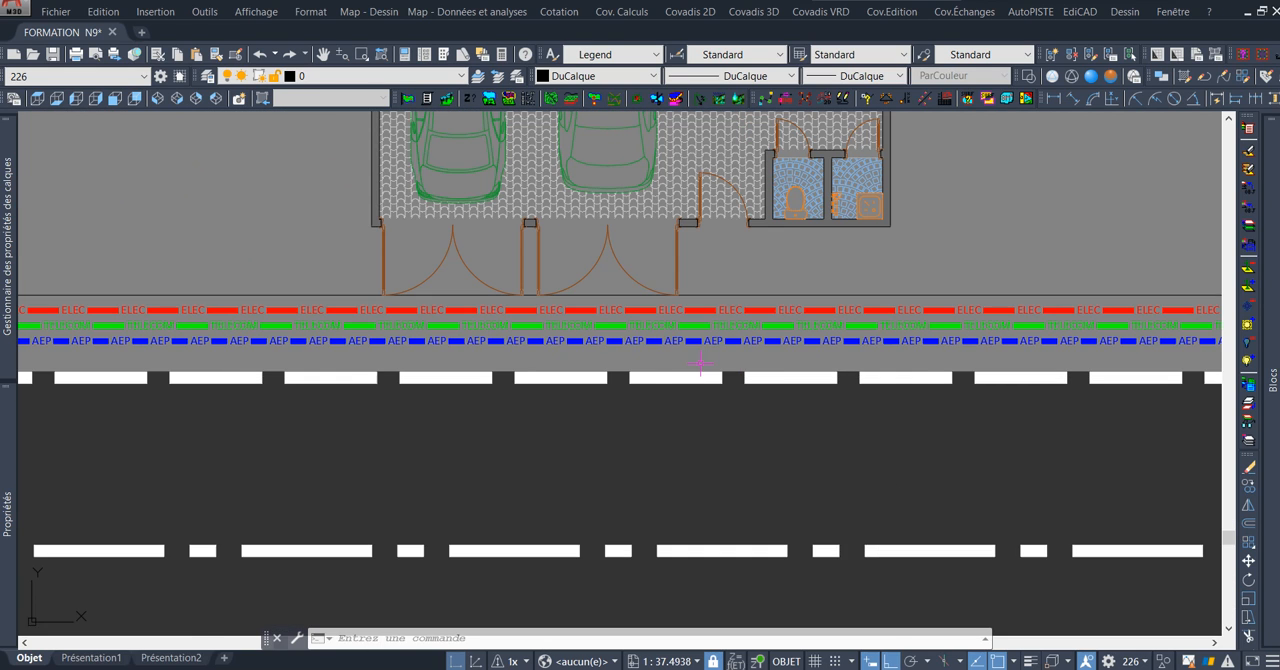
pyautogui.scroll(-1, 700, 365)
pyautogui.scroll(1, 769, 324)
pyautogui.scroll(-1, 769, 324)
pyautogui.scroll(1, 857, 243)
pyautogui.scroll(-3, 838, 264)
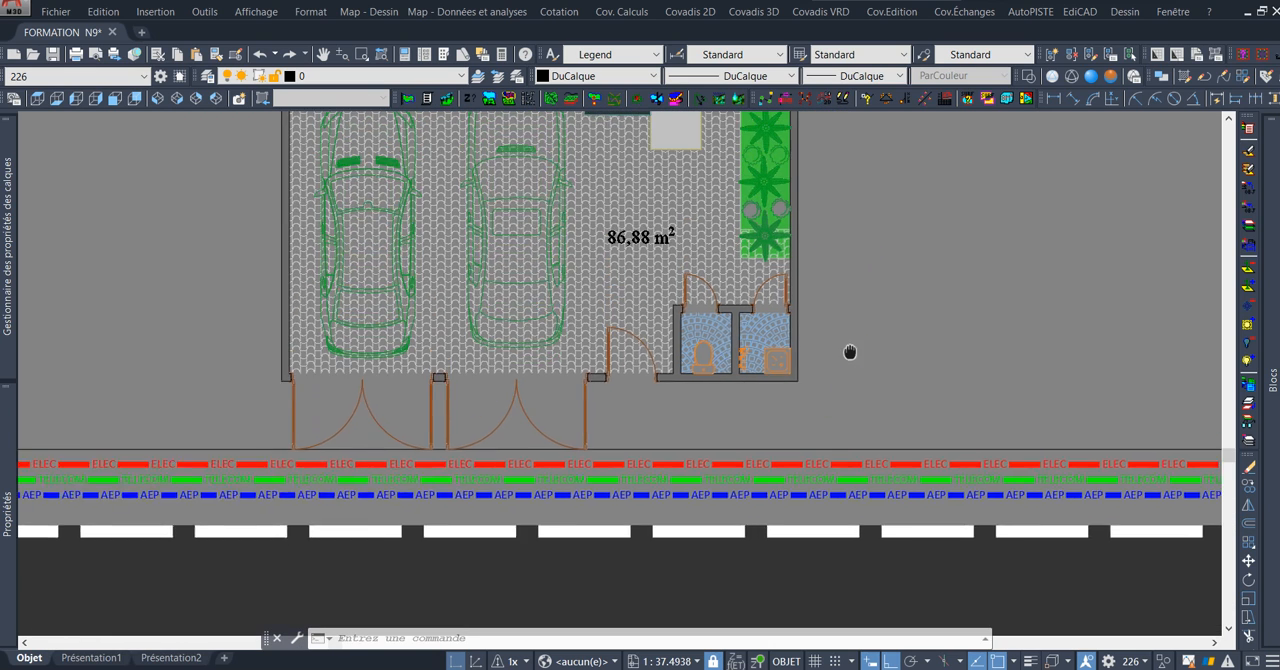
# Draw a 10.15 by 20.15 rectangle around the villa's enclosure wall, from its lower-left outer corner to its upper-right outer corner.
pyautogui.moveTo(899, 258)
pyautogui.mouseDown(button='middle')
pyautogui.moveTo(769, 406)
pyautogui.moveTo(846, 295)
pyautogui.moveTo(843, 257)
pyautogui.mouseUp(button='middle')
pyautogui.moveTo(845, 341); pyautogui.dragTo(808, 243, button='middle')
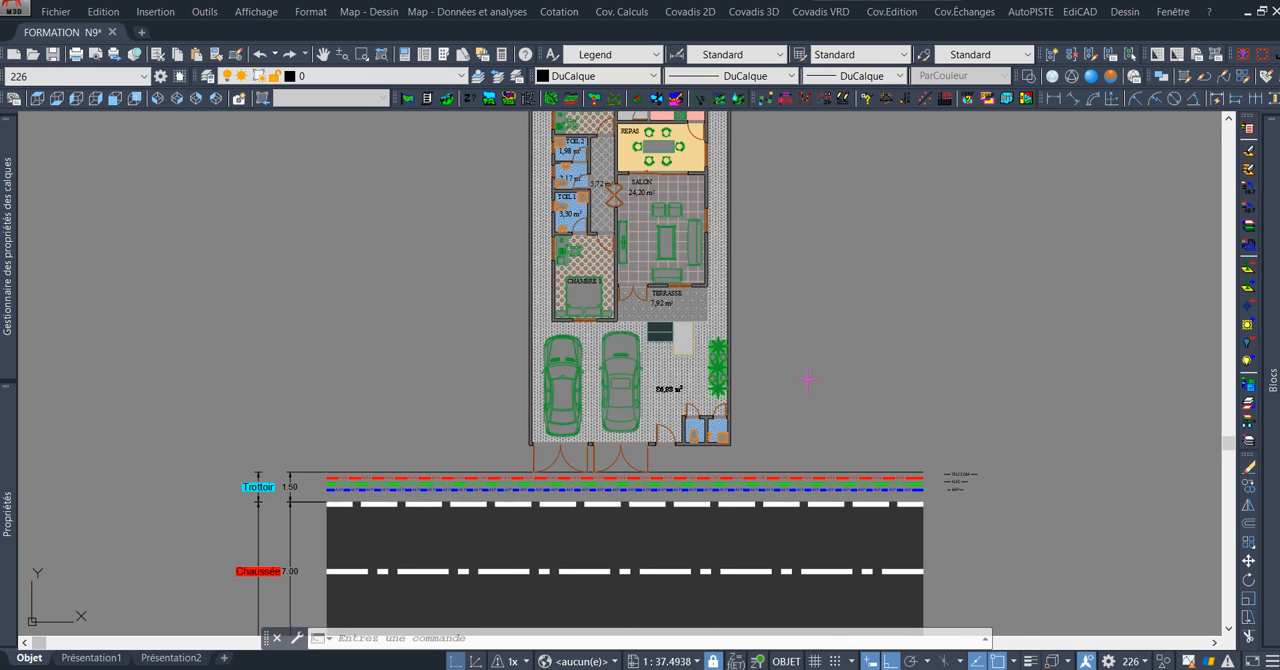
pyautogui.scroll(4, 703, 457)
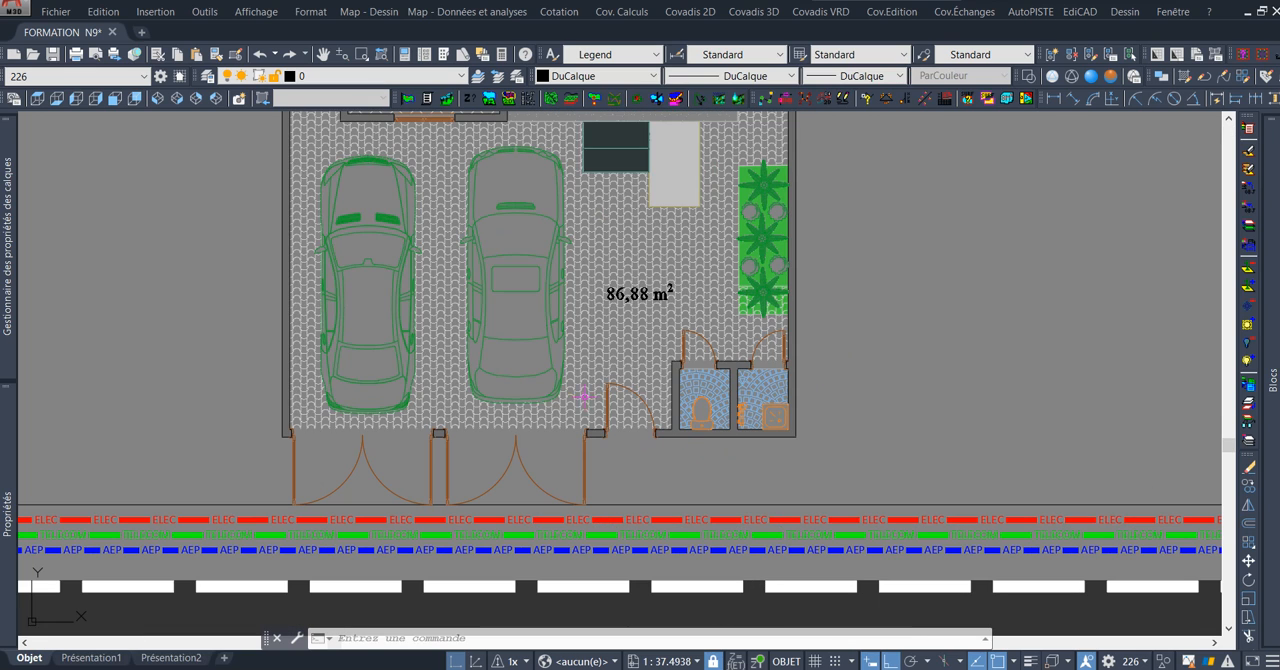
pyautogui.write('REC')
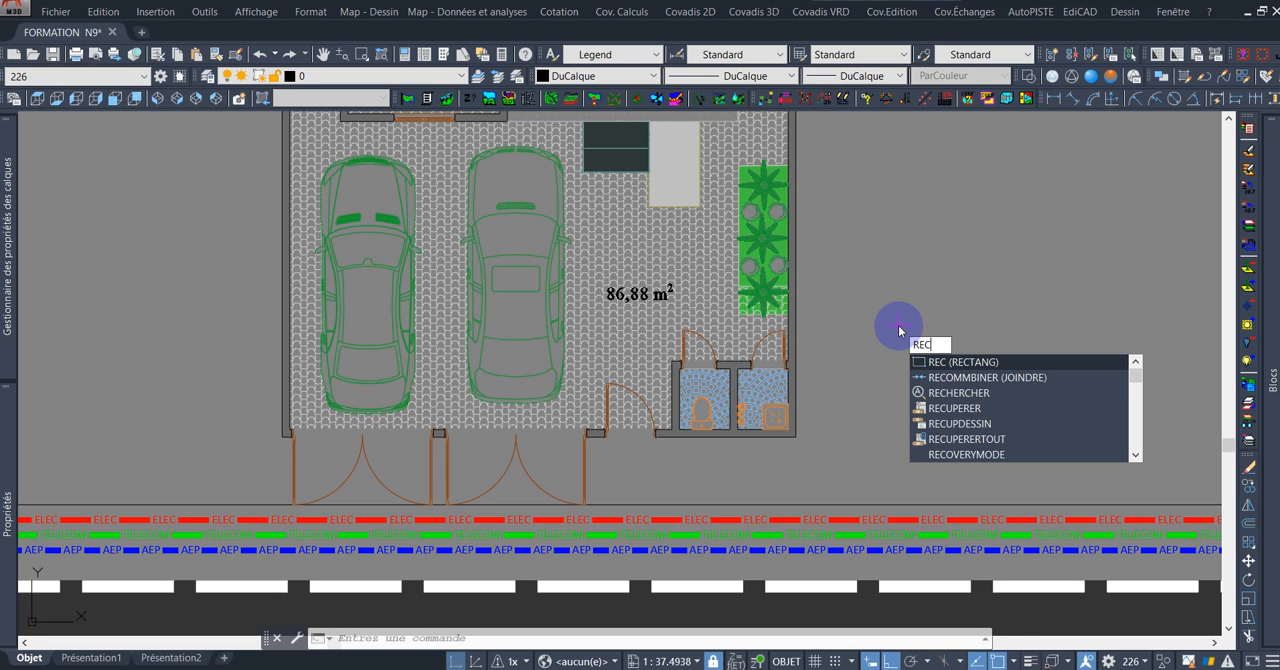
pyautogui.press('Return')
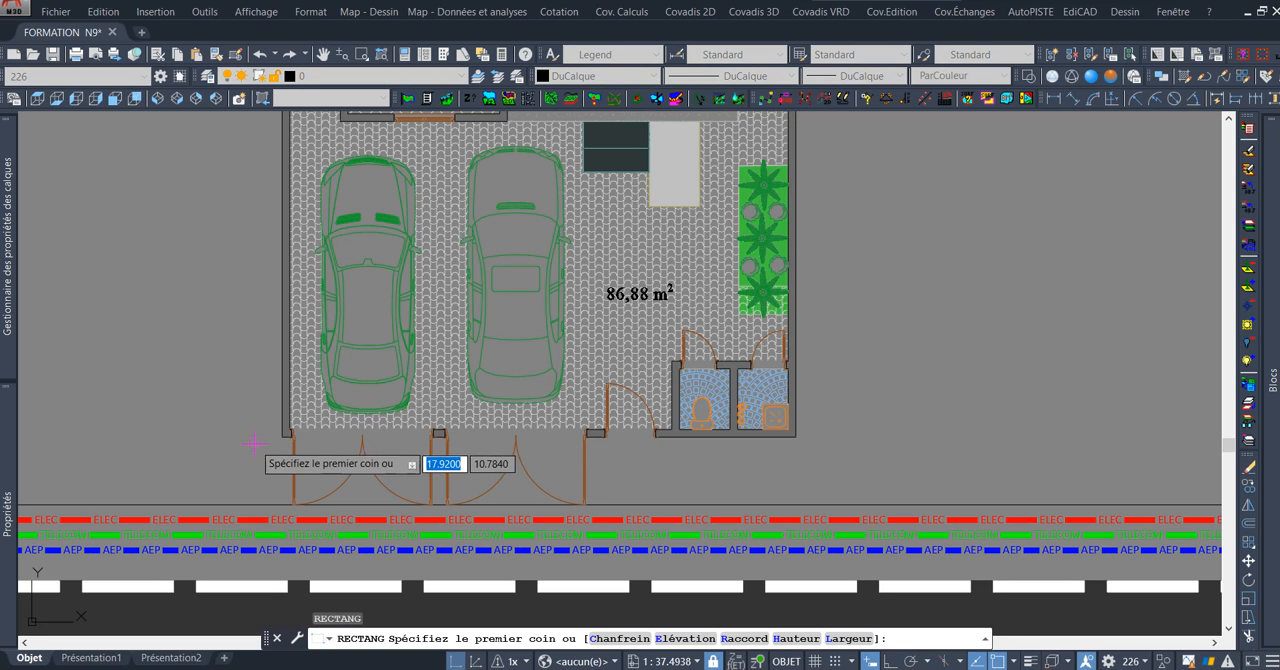
pyautogui.scroll(4, 257, 446)
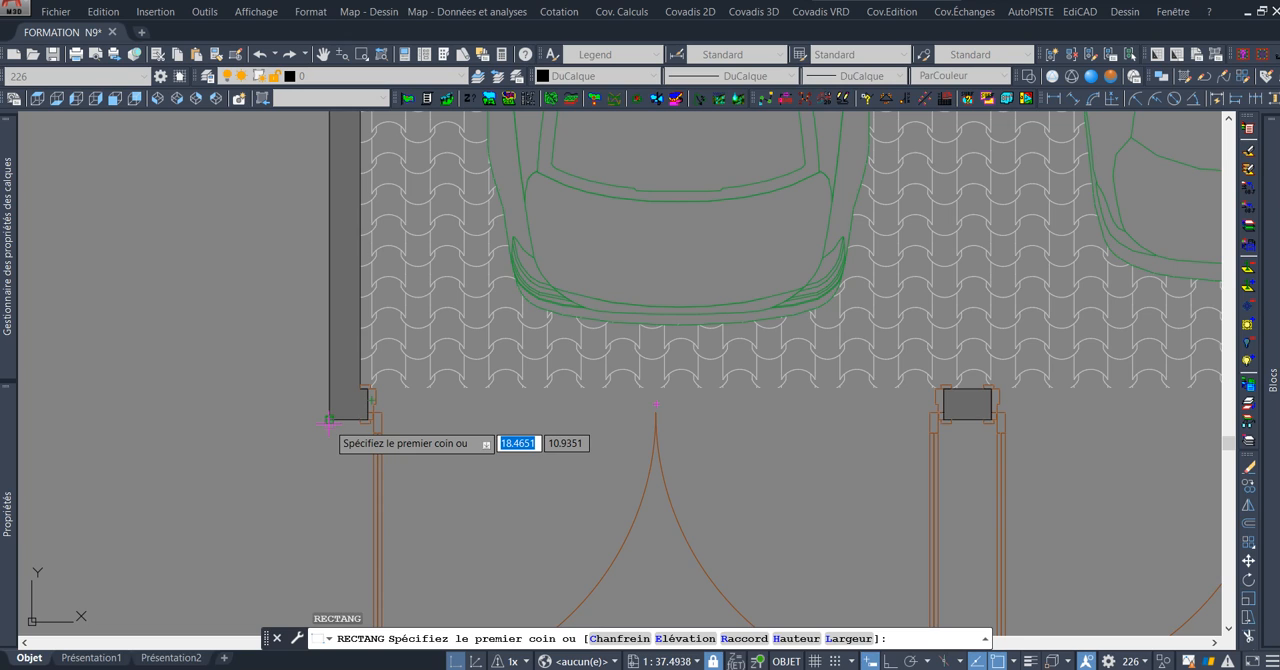
pyautogui.click(328, 424)
pyautogui.scroll(-8, 420, 460)
pyautogui.scroll(2, 519, 352)
pyautogui.scroll(6, 519, 352)
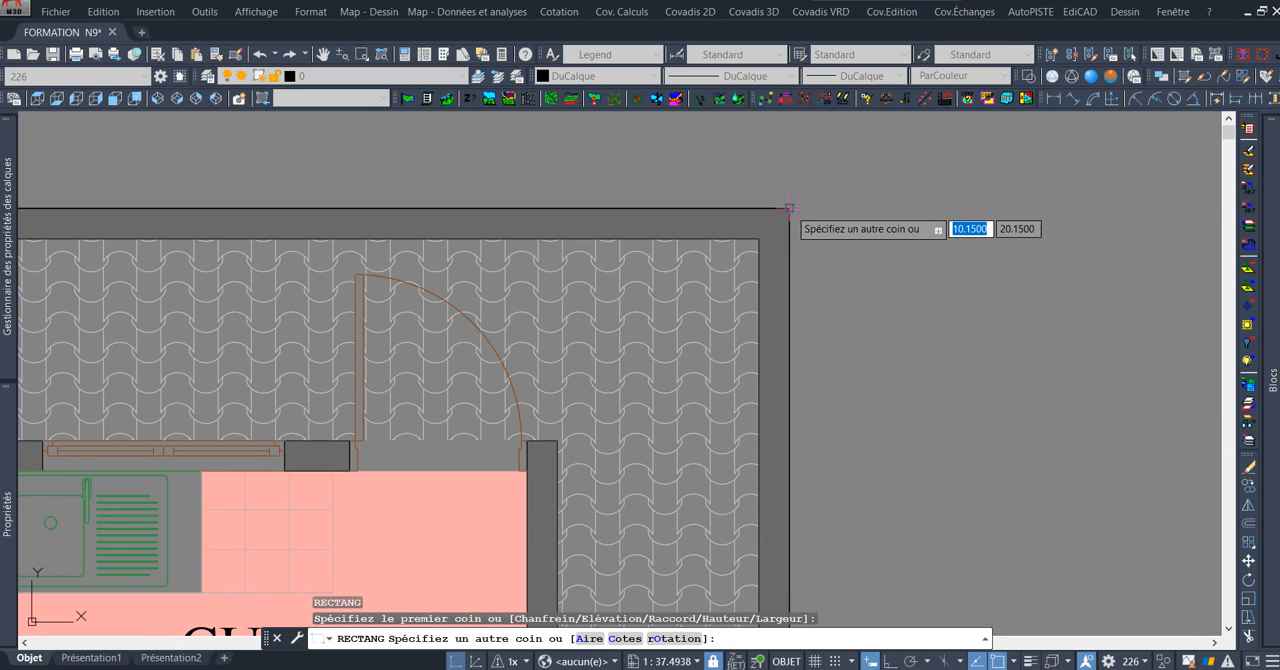
pyautogui.click(789, 208)
pyautogui.scroll(-8, 857, 211)
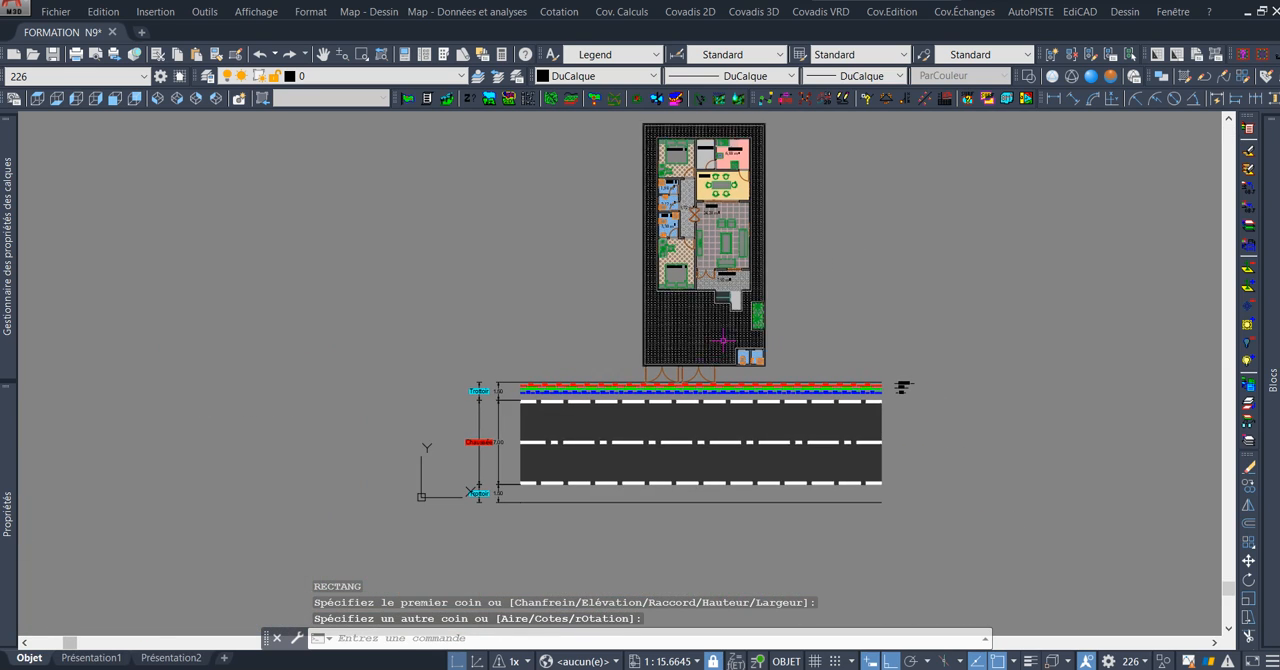
# Offset the rectangle polyline along the enclosure wall's outer edge inward by 0.075.
pyautogui.scroll(8, 743, 337)
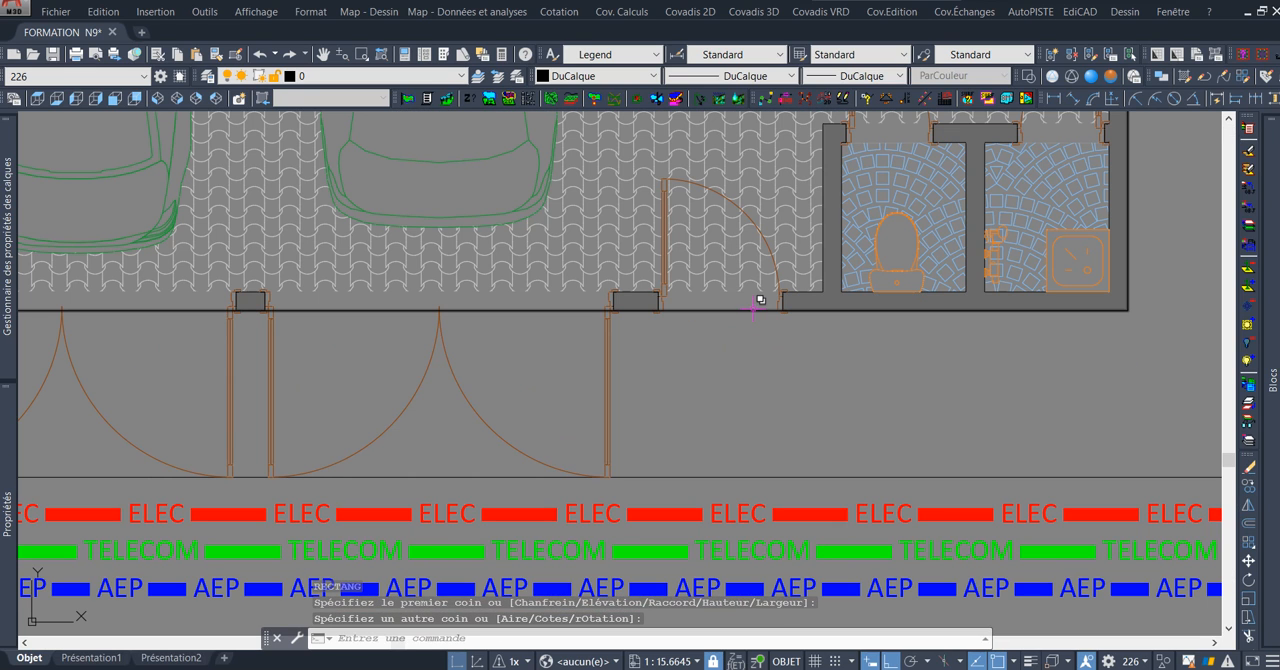
pyautogui.click(752, 308)
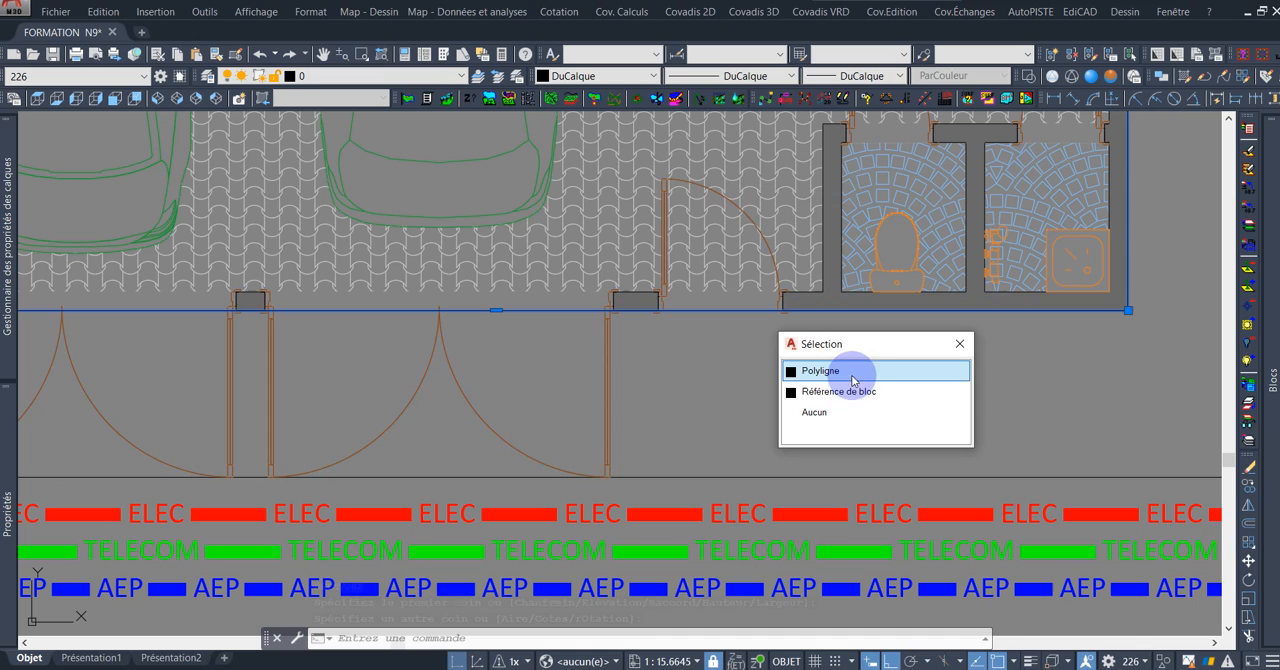
pyautogui.click(856, 372)
pyautogui.write('dc')
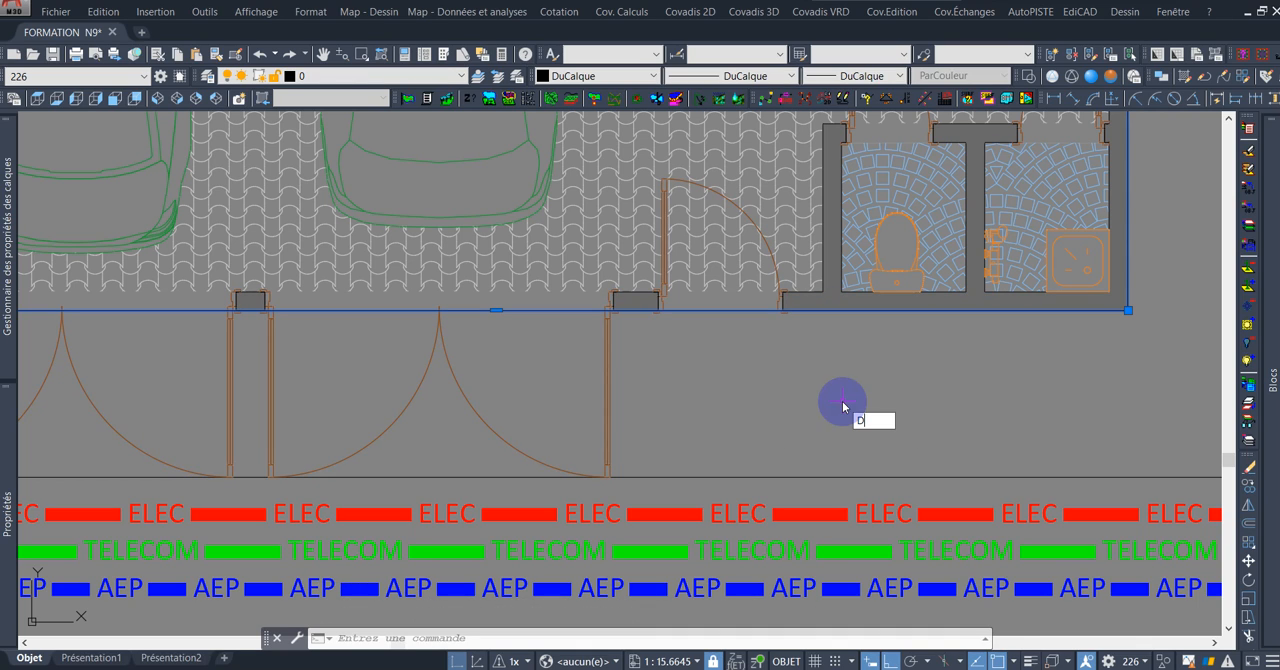
pyautogui.press('Return')
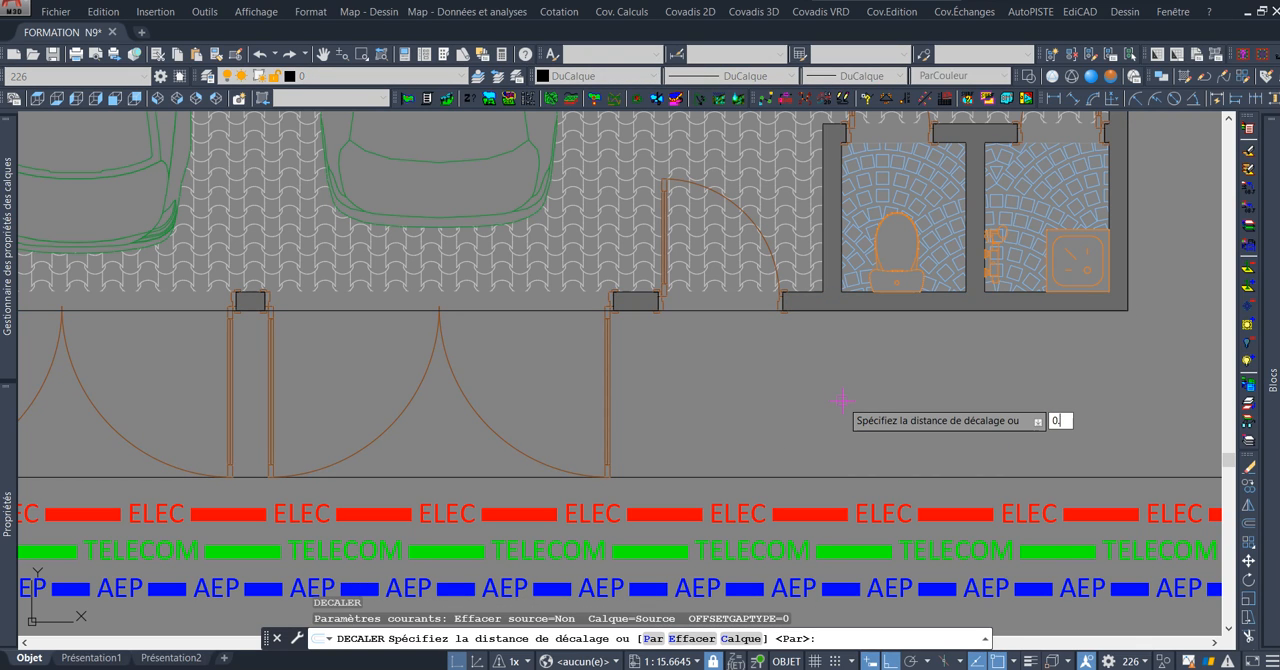
pyautogui.write('0.075')
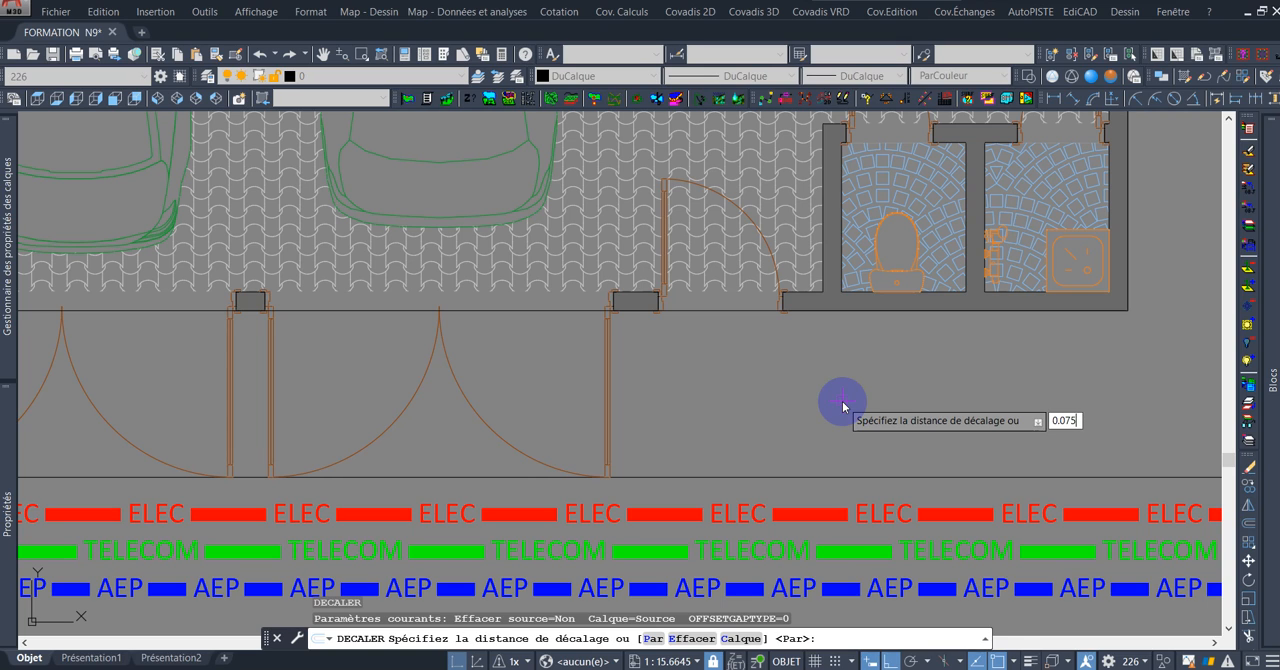
pyautogui.press('Return')
pyautogui.click(812, 335)
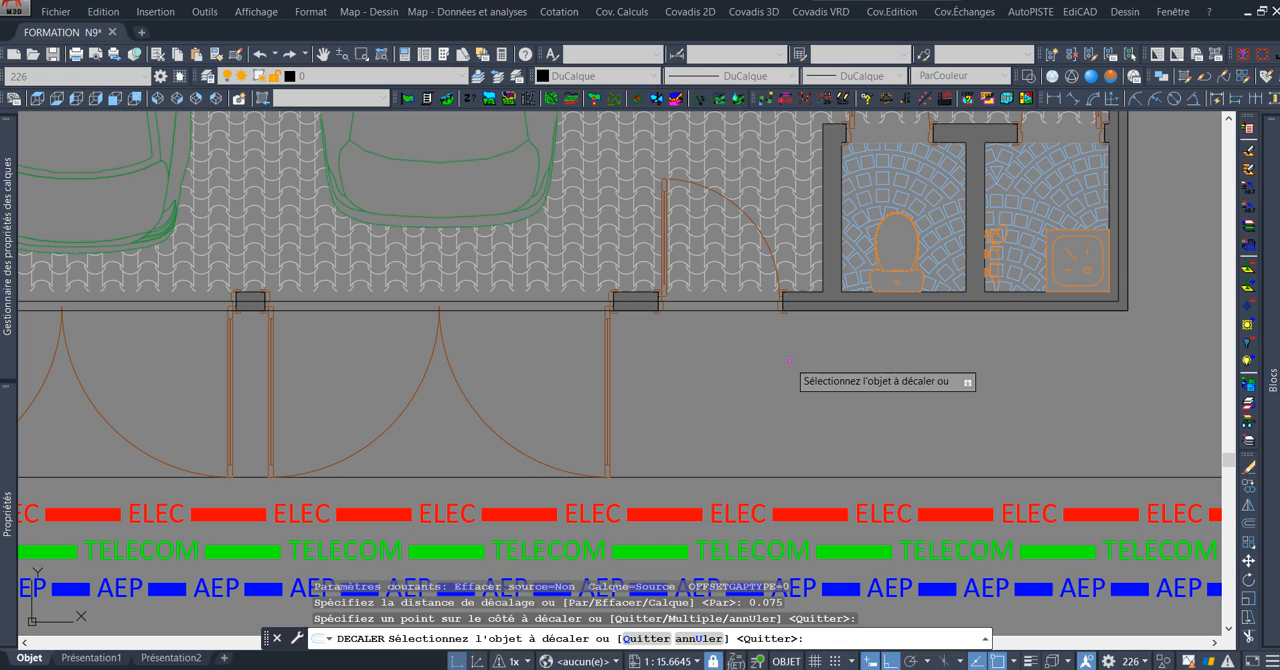
pyautogui.press('Escape')
# Delete the outer rectangle polyline on the enclosure wall's outer edge, leaving only the offset one within the wall.
pyautogui.click(766, 298)
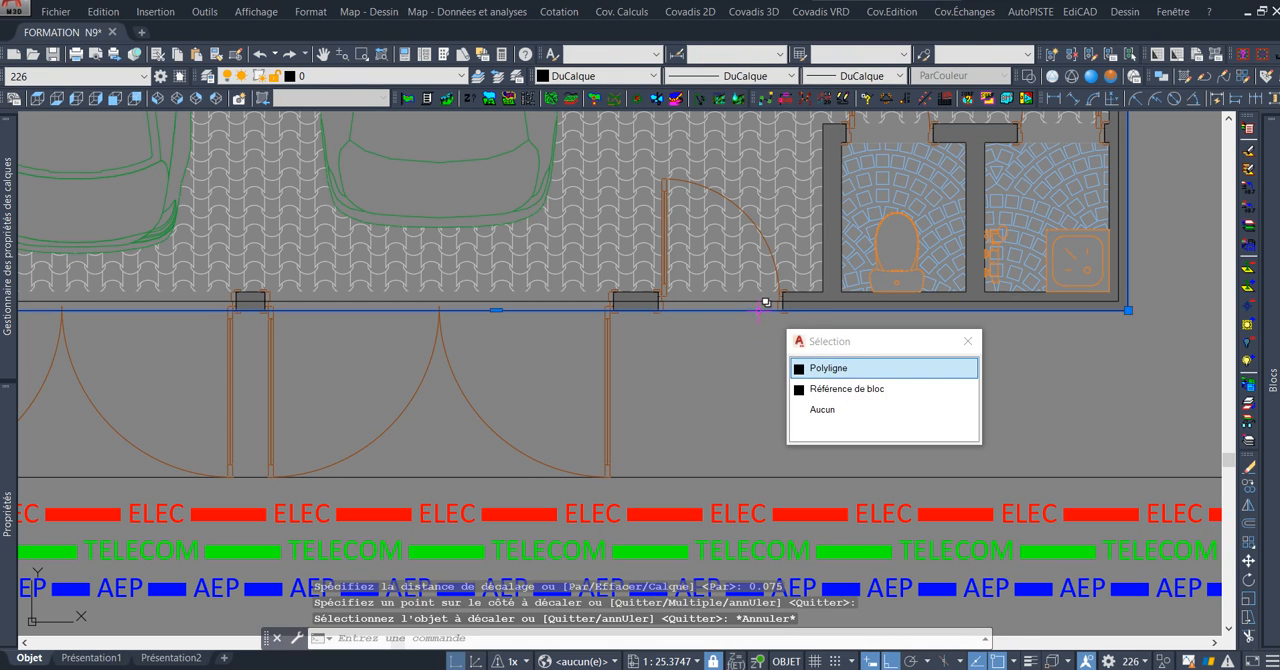
pyautogui.click(860, 373)
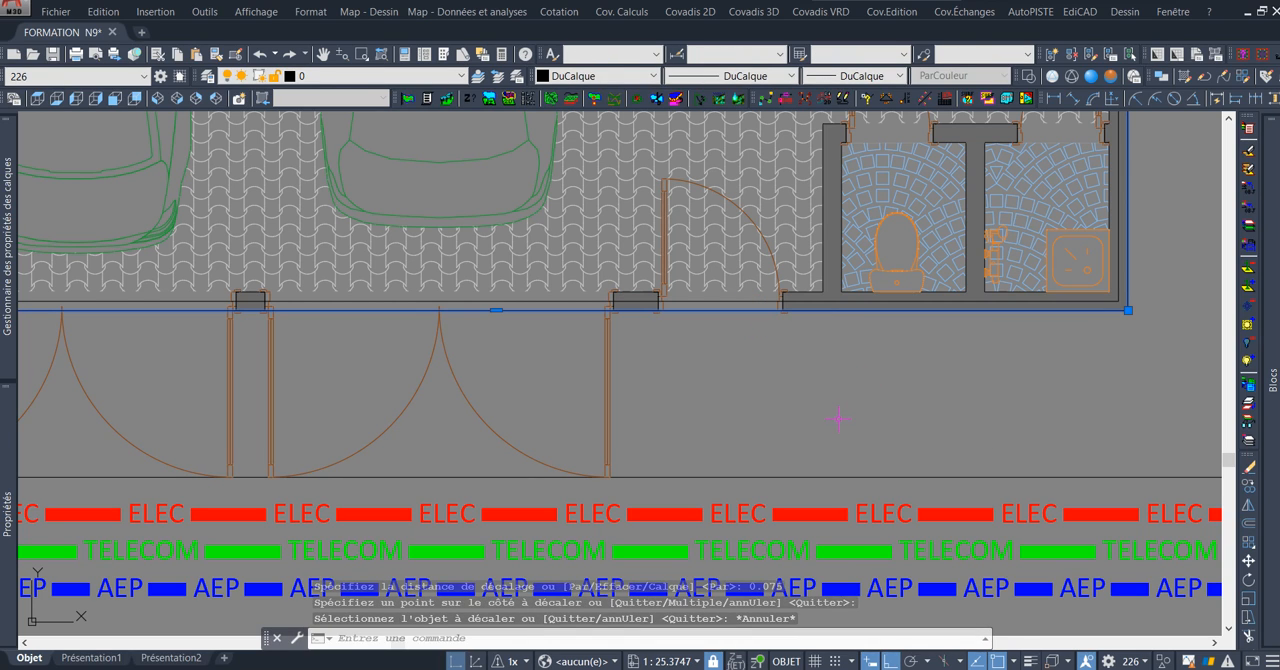
pyautogui.press('Delete')
# Copy the TELECOM sample text with its two dashes about 0.44 straight above the original.
pyautogui.scroll(-2, 838, 418)
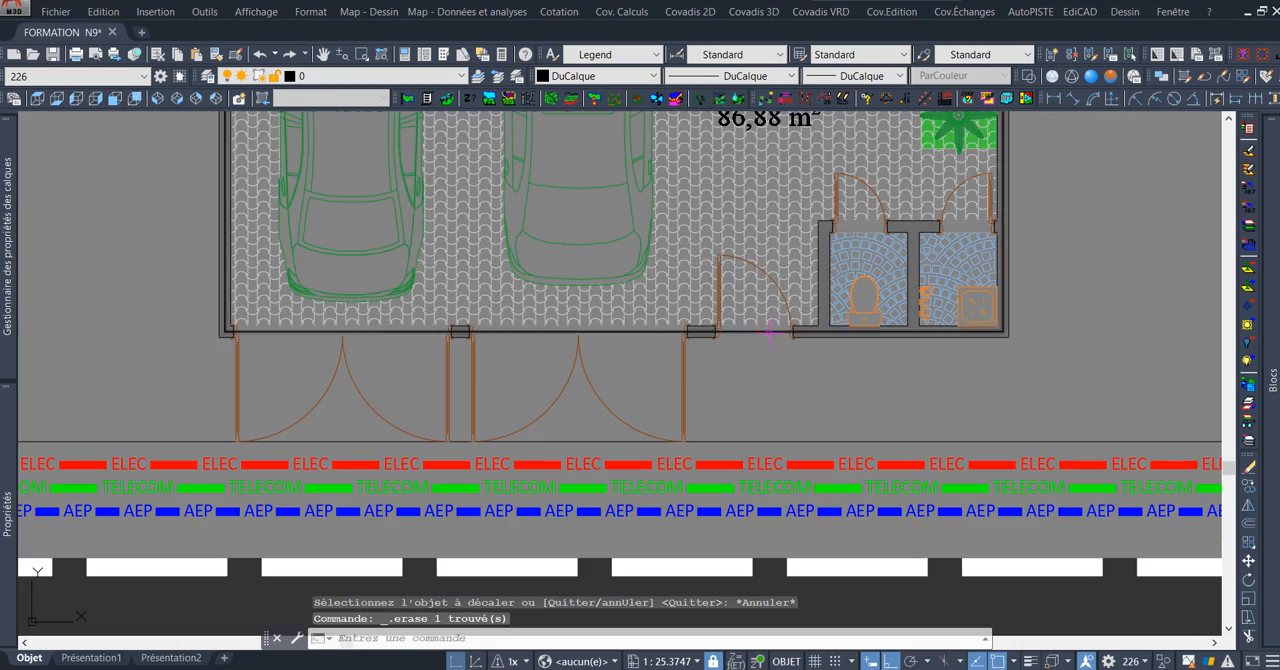
pyautogui.scroll(-3, 768, 333)
pyautogui.scroll(2, 769, 381)
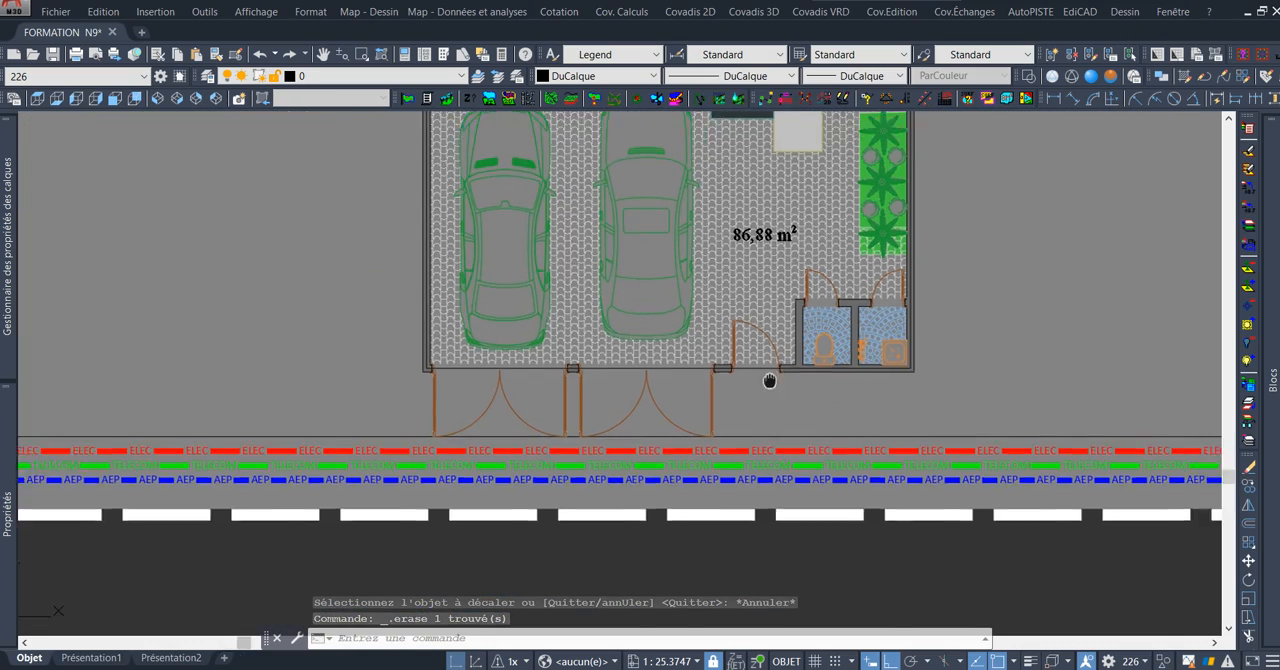
pyautogui.moveTo(769, 381); pyautogui.dragTo(518, 329, button='middle')
pyautogui.scroll(-2, 560, 330)
pyautogui.scroll(7, 987, 367)
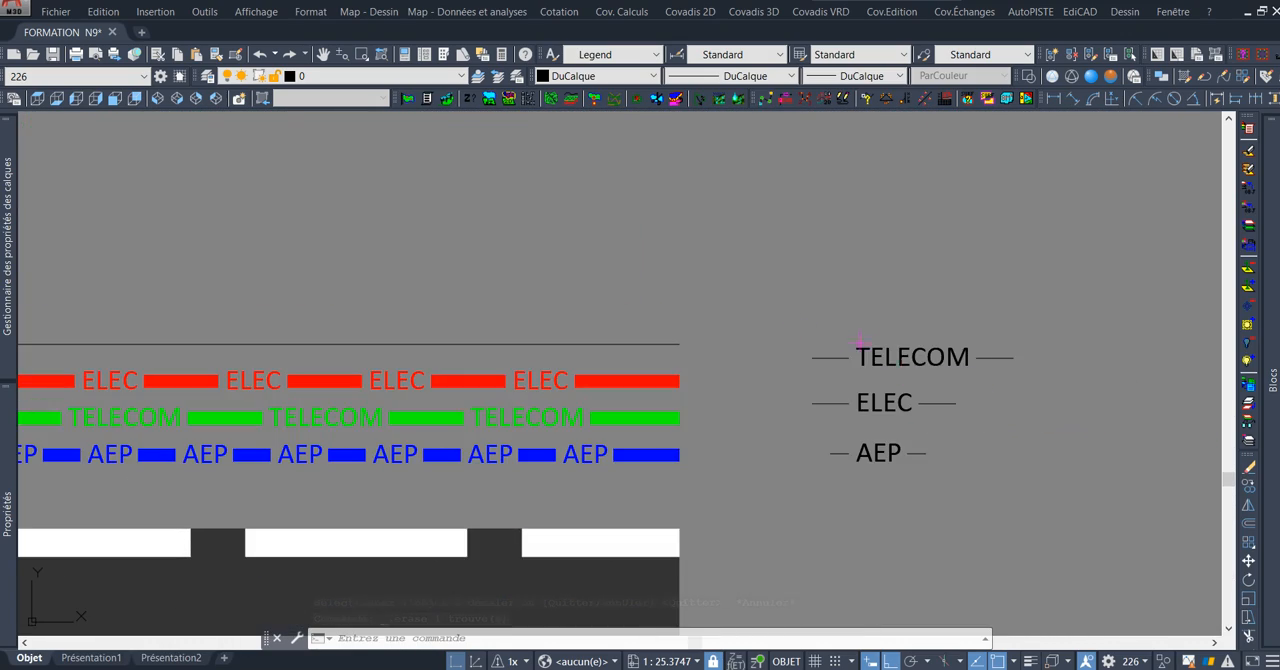
pyautogui.moveTo(934, 314); pyautogui.dragTo(850, 314, button='middle')
pyautogui.click(708, 310)
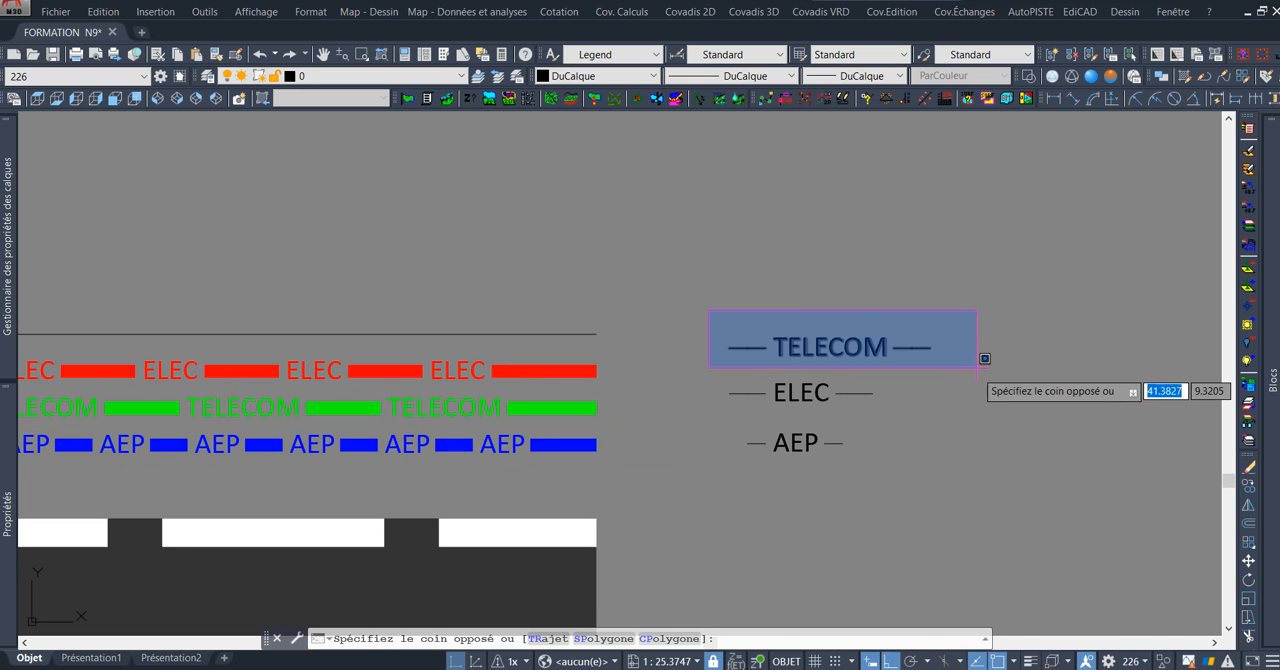
pyautogui.click(986, 378)
pyautogui.write('co')
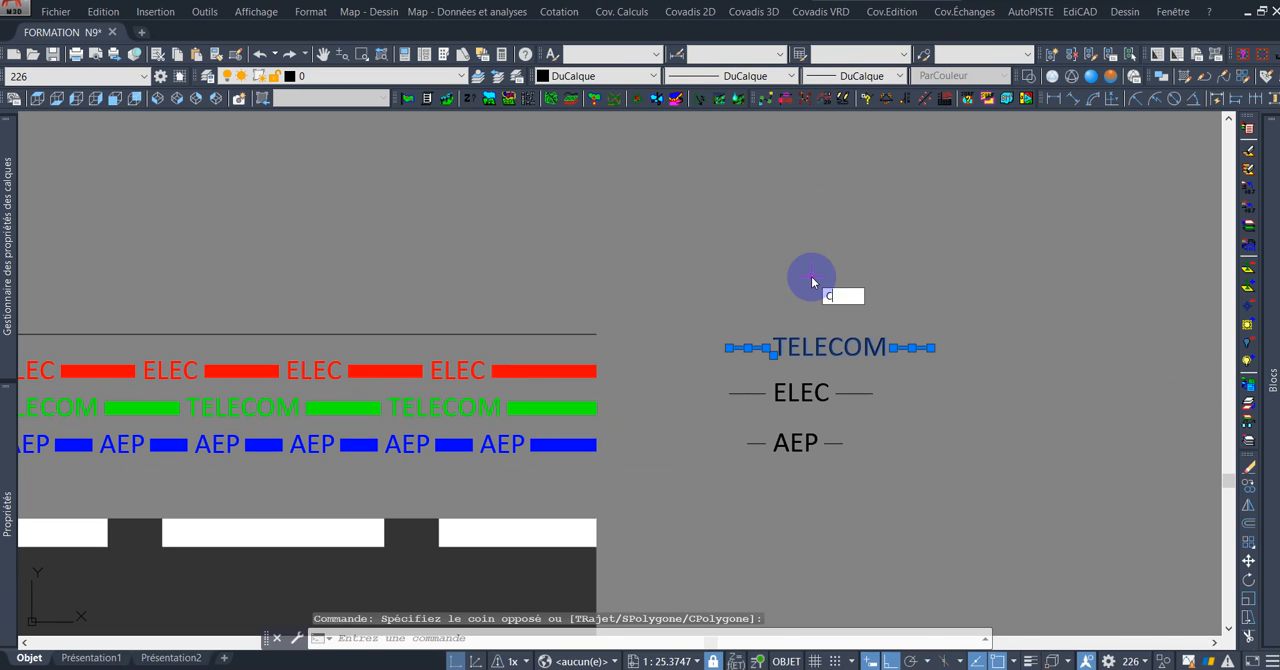
pyautogui.press('Return')
pyautogui.click(816, 297)
pyautogui.click(846, 243)
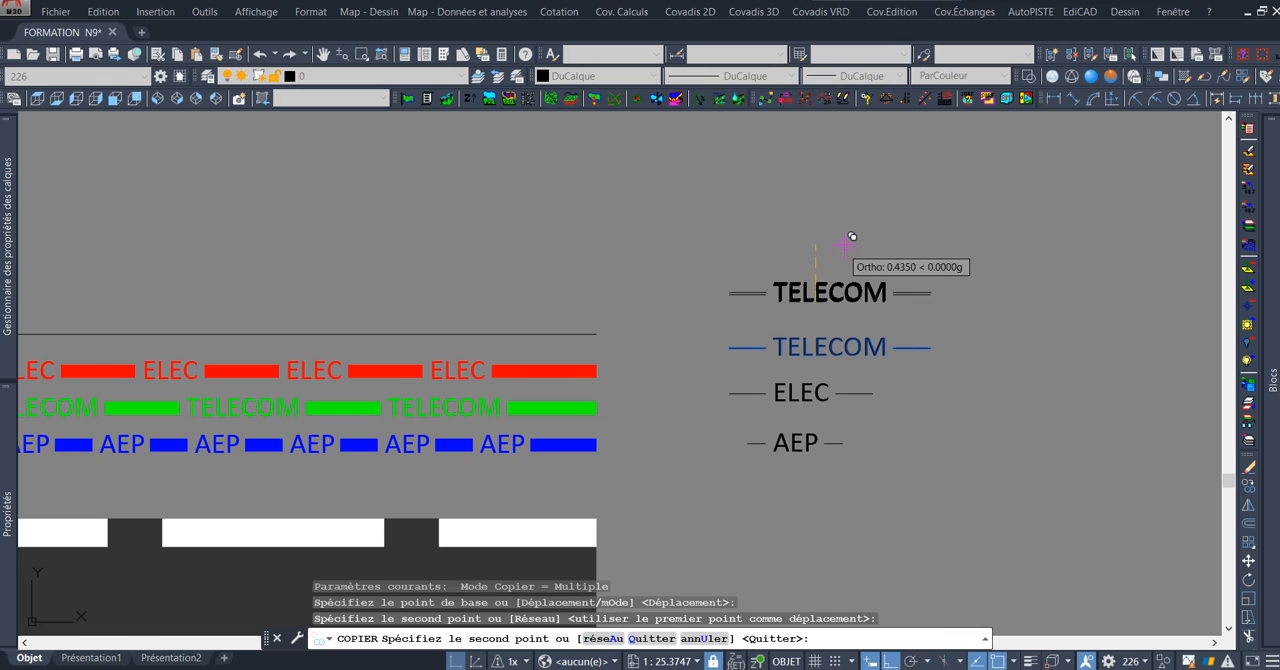
pyautogui.press('Escape')
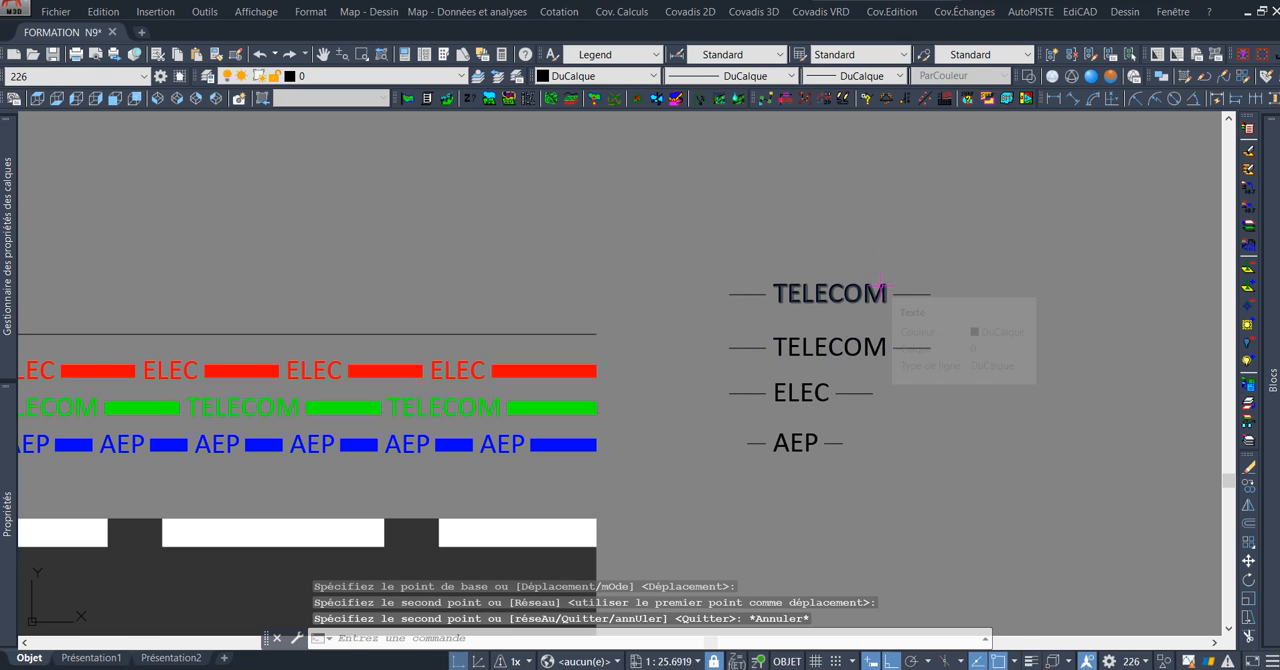
# Change the copied TELECOM text to "clôture".
pyautogui.doubleClick(884, 296)
pyautogui.press('BackSpace')
pyautogui.press('BackSpace')
pyautogui.press('BackSpace')
pyautogui.press('BackSpace')
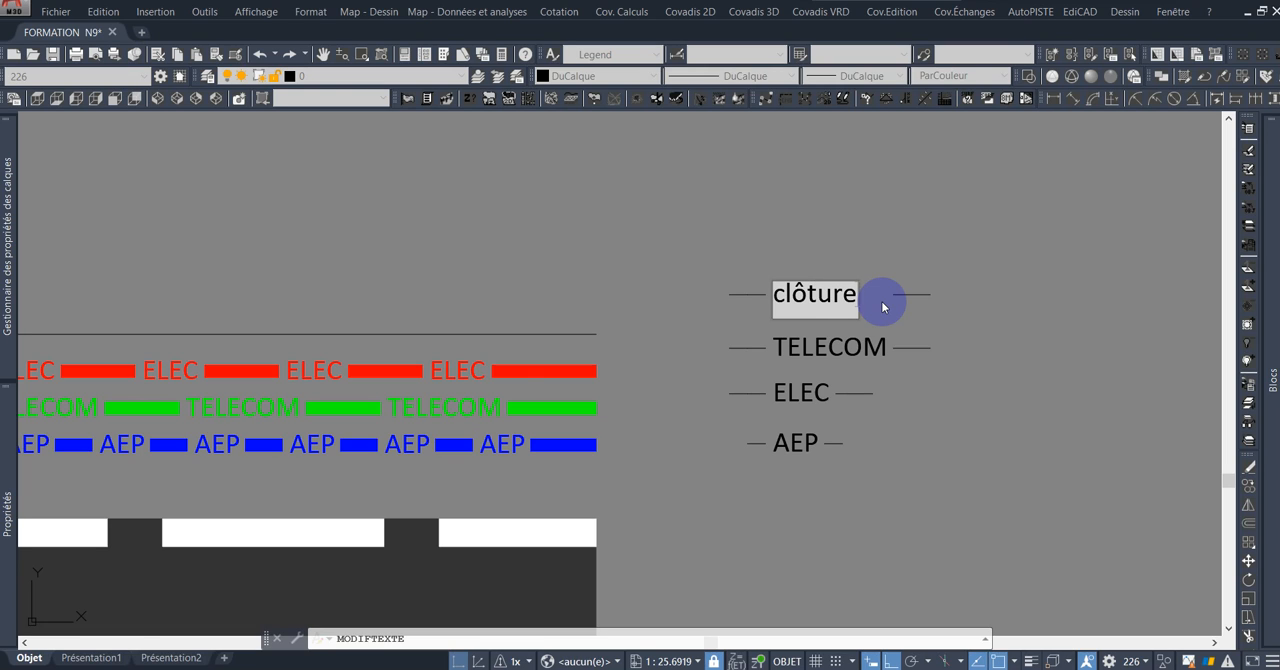
pyautogui.click(882, 307)
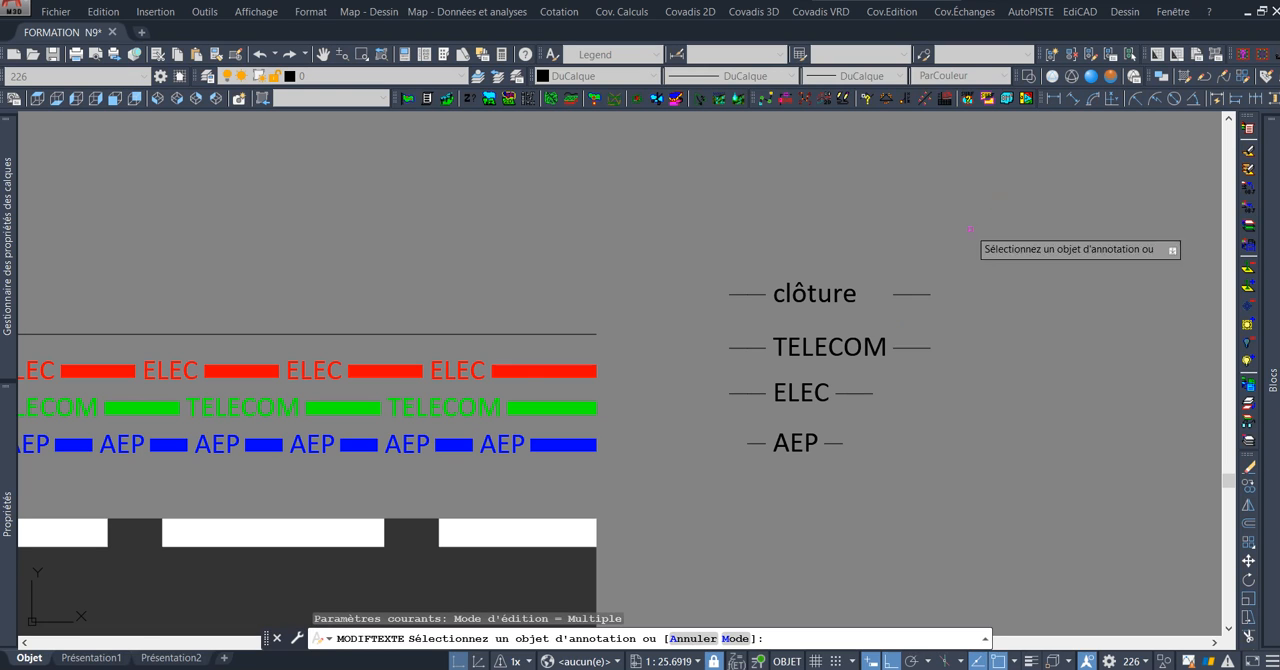
pyautogui.press('Escape')
# Move the dash following the clôture text about 0.24 horizontally toward the text to close the gap.
pyautogui.scroll(2, 905, 292)
pyautogui.click(856, 262)
pyautogui.click(992, 311)
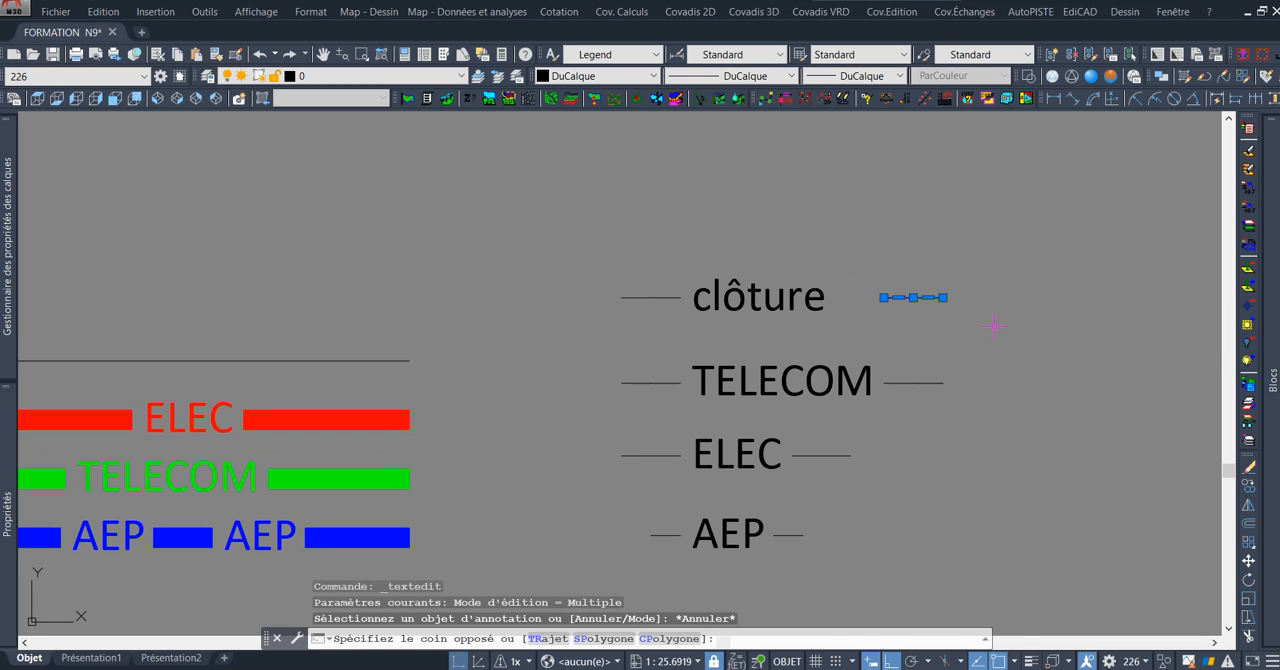
pyautogui.write('d')
pyautogui.press('Return')
pyautogui.click(1018, 246)
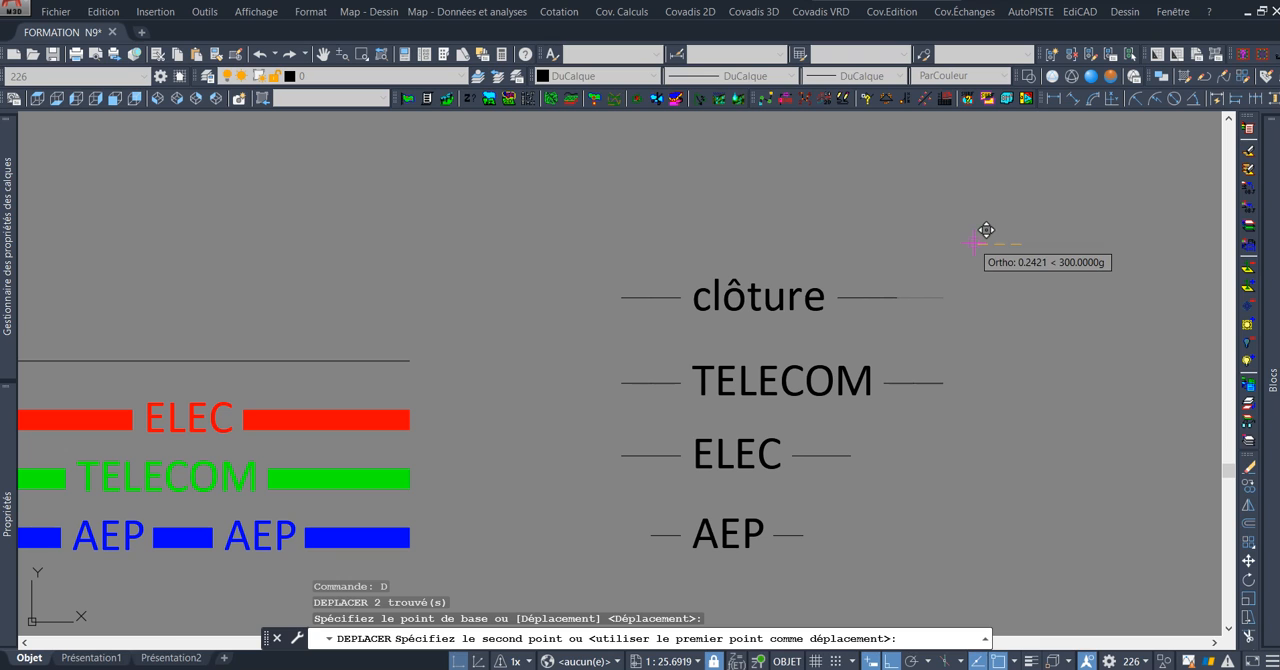
pyautogui.click(966, 245)
# Start creating a linetype with MKLTYPE, saving it to the existing file TYPES DE LIGNES.lin and accepting its replacement.
pyautogui.scroll(2, 779, 241)
pyautogui.scroll(-2, 806, 263)
pyautogui.moveTo(820, 274)
pyautogui.mouseDown(button='middle')
pyautogui.moveTo(786, 291)
pyautogui.moveTo(825, 258)
pyautogui.mouseUp(button='middle')
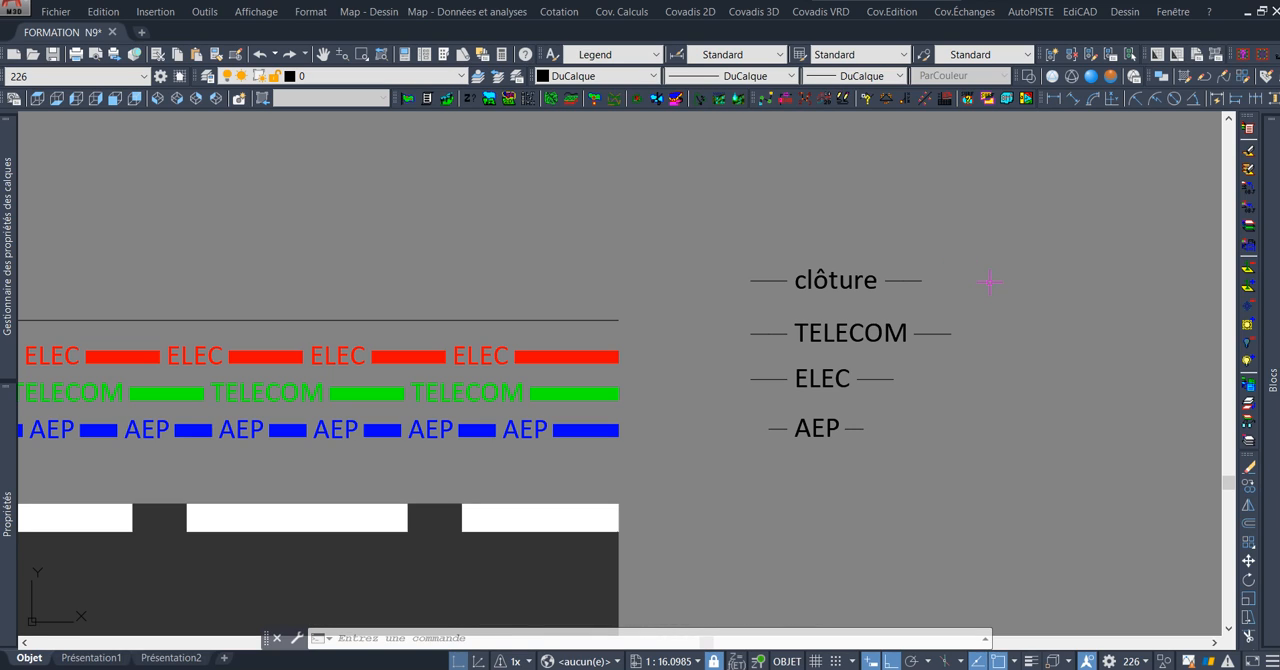
pyautogui.write('MK')
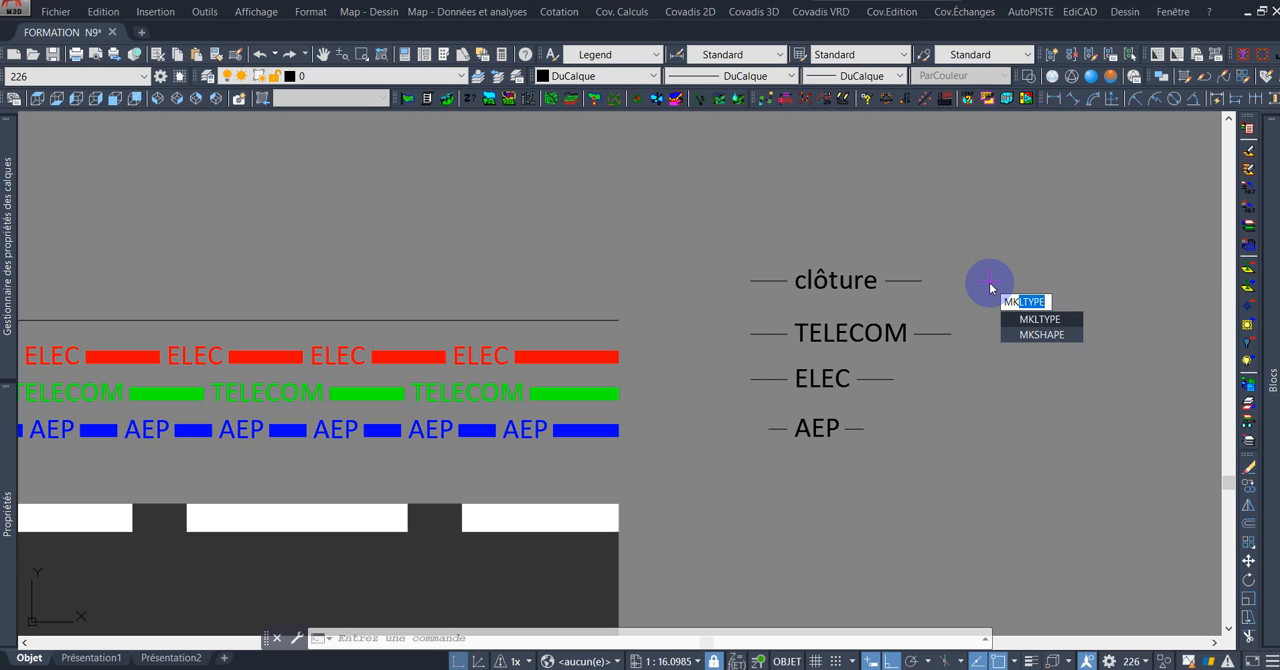
pyautogui.write('L')
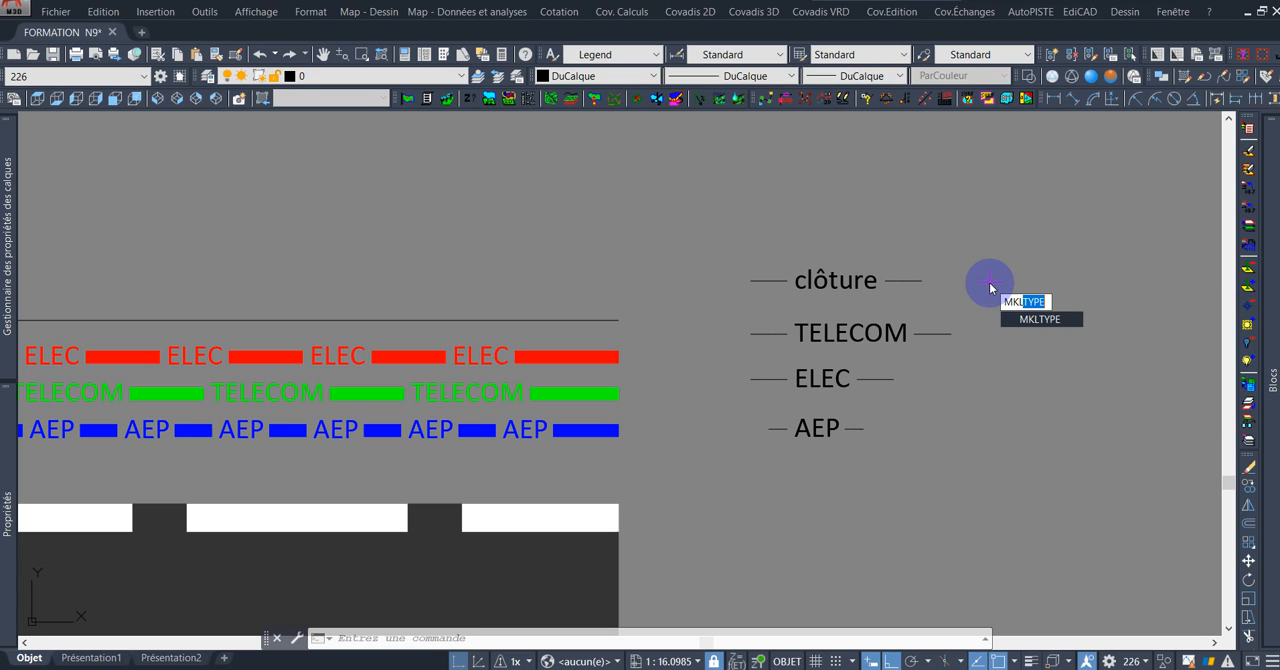
pyautogui.press('Return')
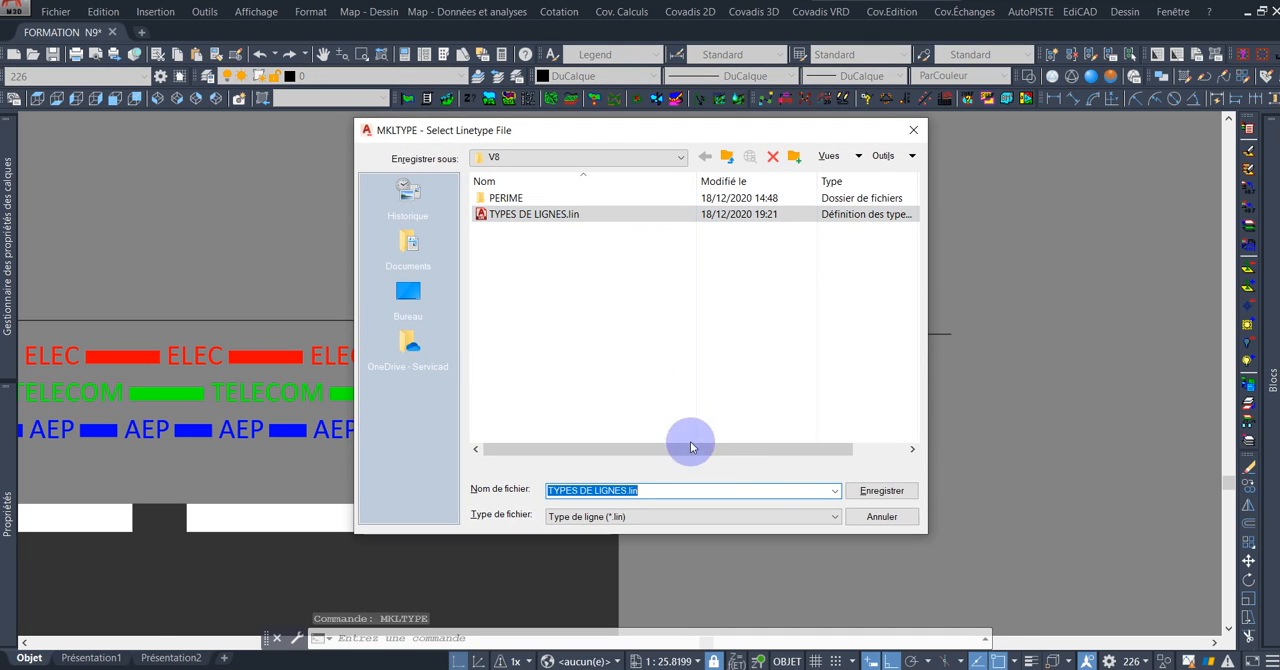
pyautogui.click(890, 491)
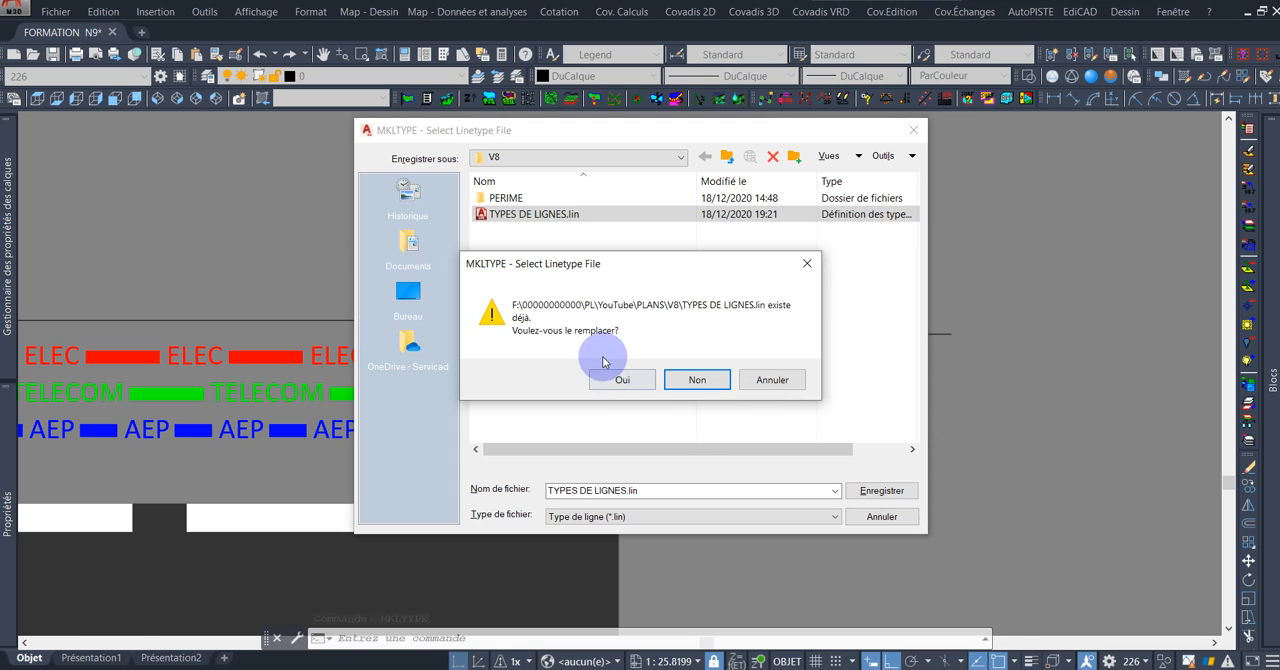
pyautogui.click(624, 383)
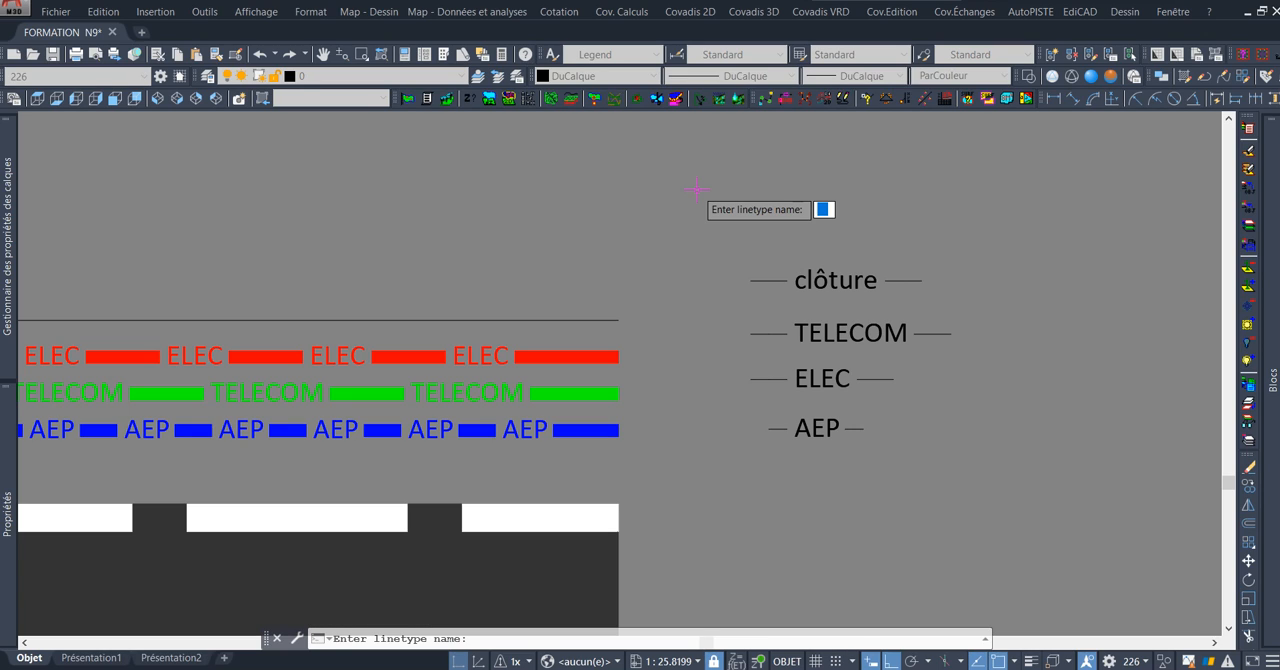
# Name the new linetype Cloture-villa and give it the description "cloture".
pyautogui.write('Cloture-')
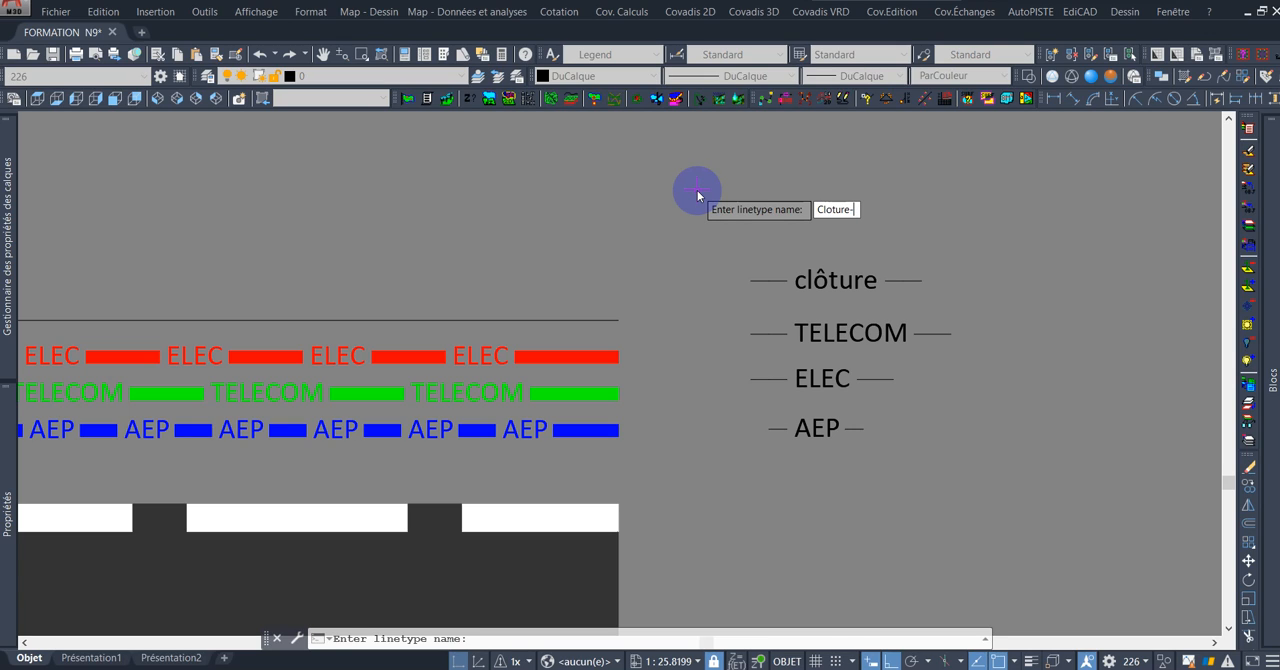
pyautogui.write('villa')
pyautogui.press('Return')
pyautogui.write('cloture')
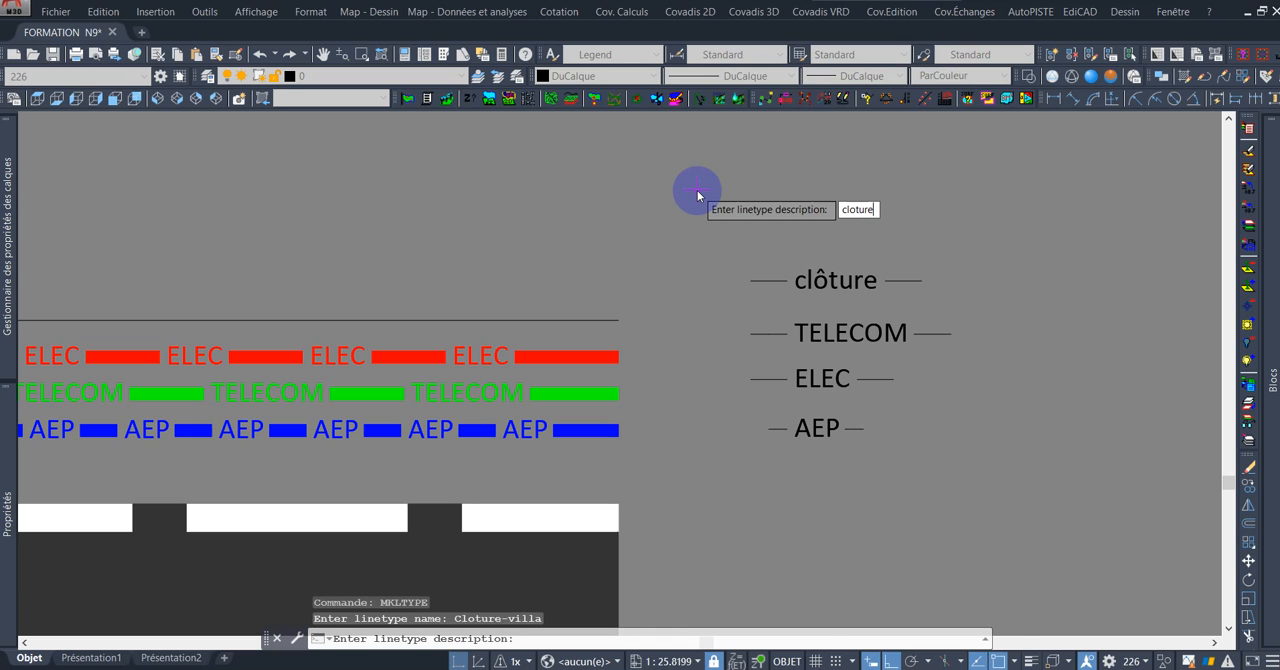
pyautogui.press('Return')
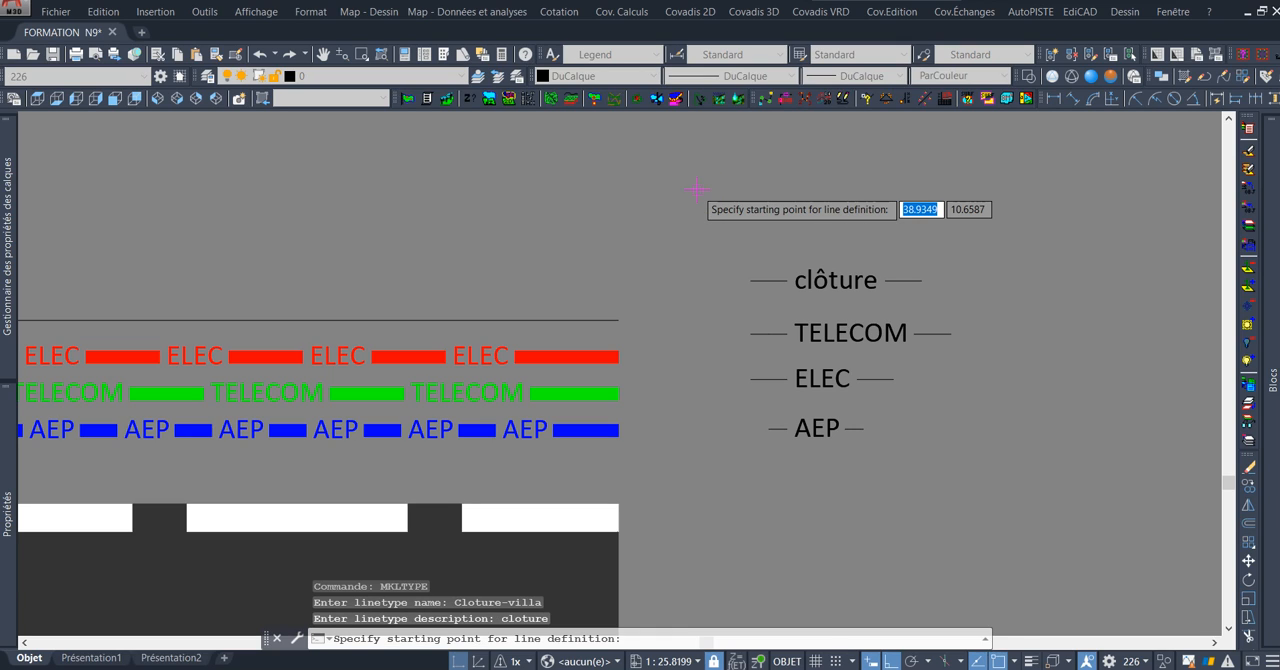
# Define the Cloture-villa pattern from the first dash's outer end to the last dash's outer end, using both dashes and the clôture text.
pyautogui.scroll(4, 825, 290)
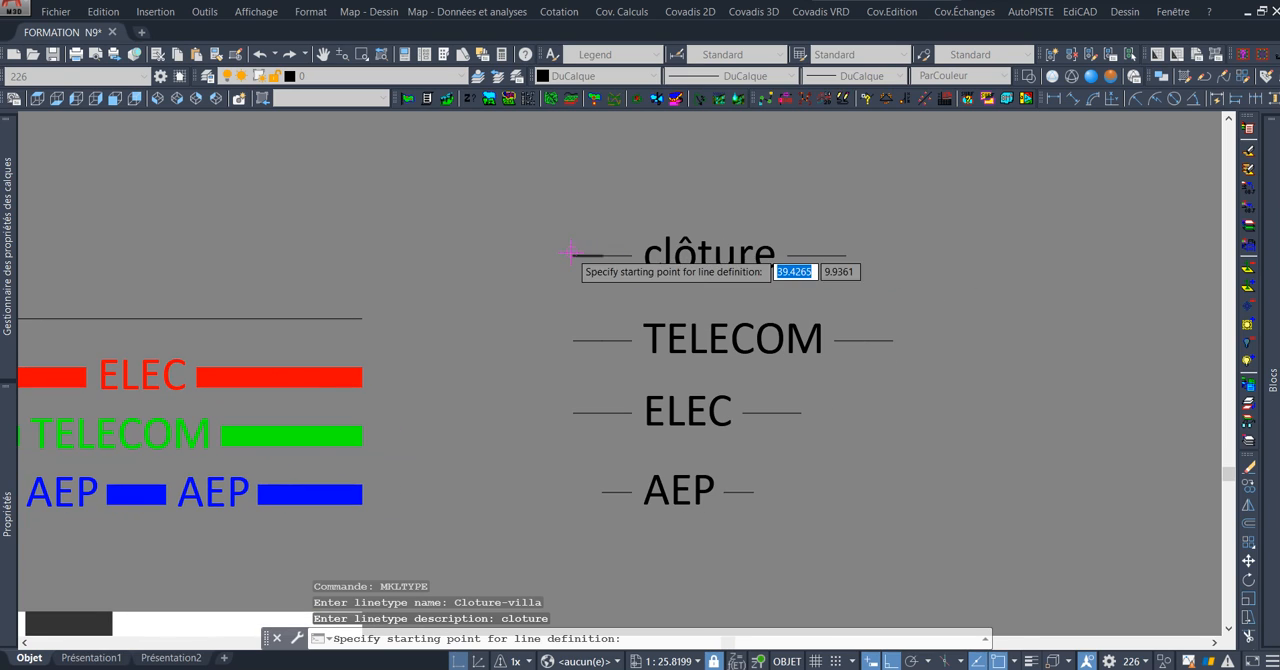
pyautogui.click(572, 255)
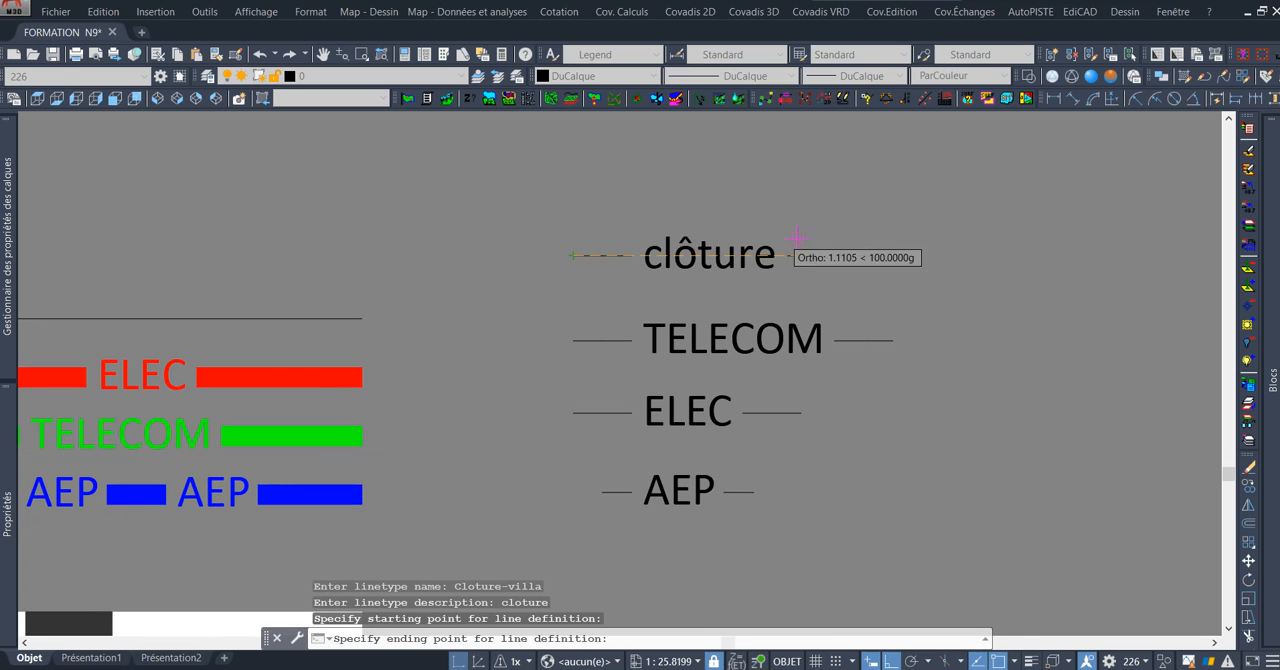
pyautogui.click(846, 254)
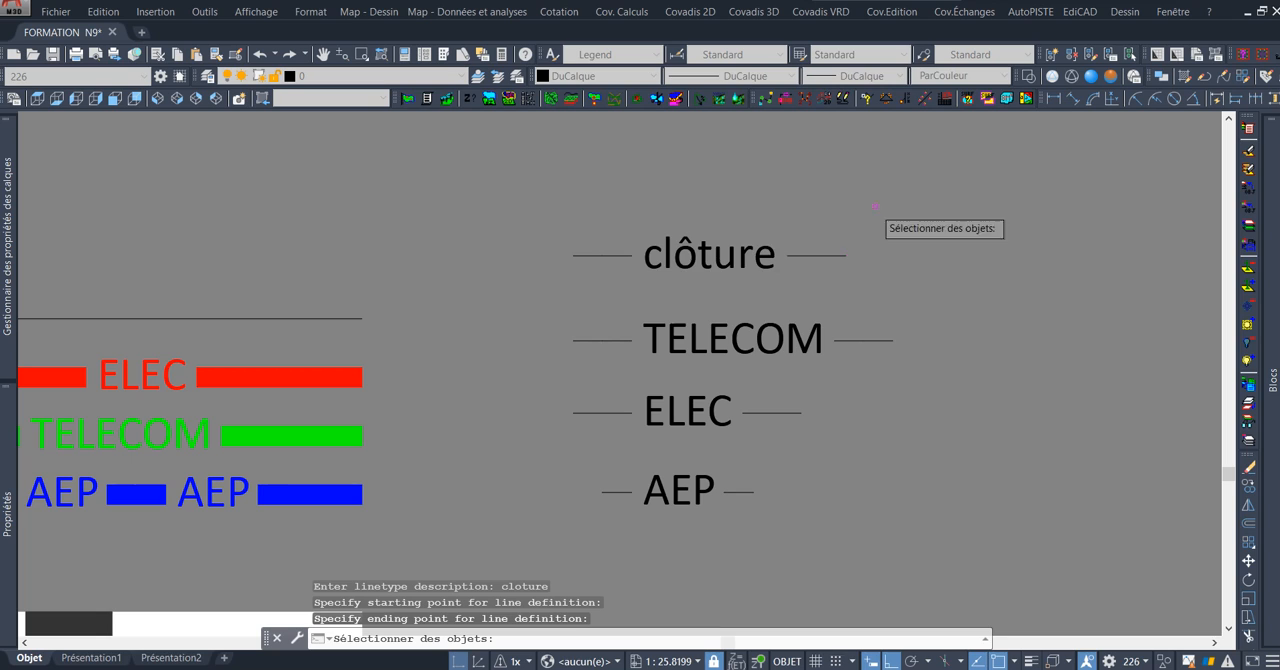
pyautogui.click(549, 201)
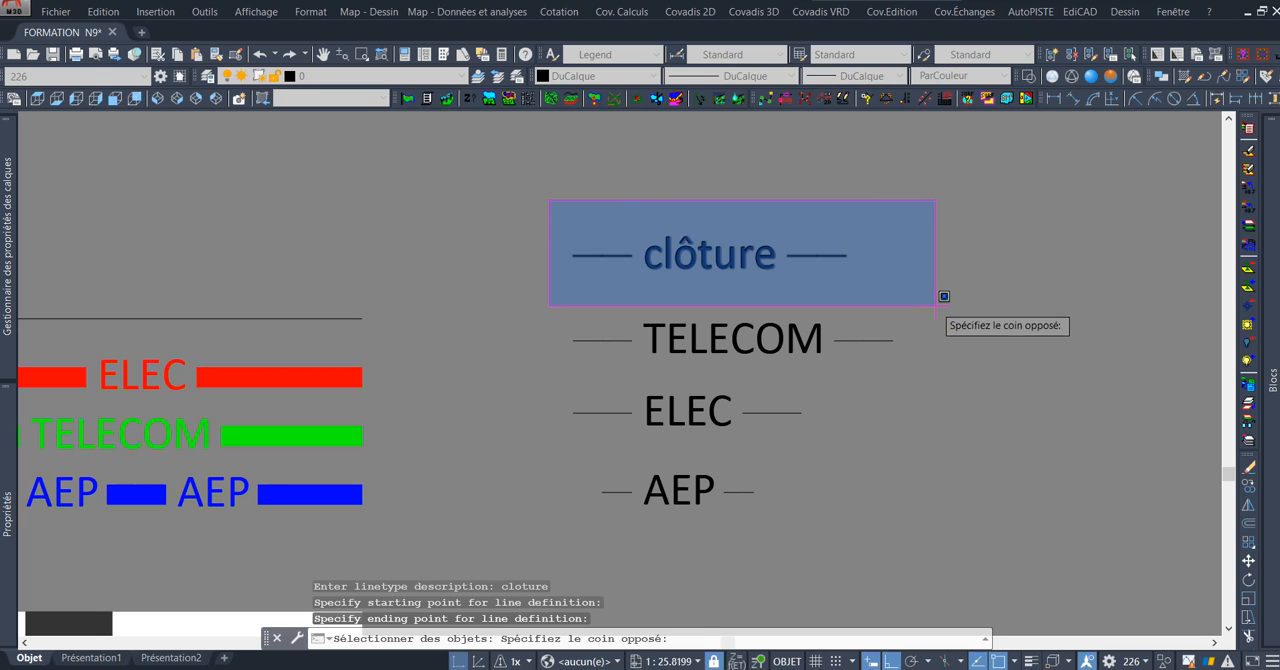
pyautogui.click(975, 298)
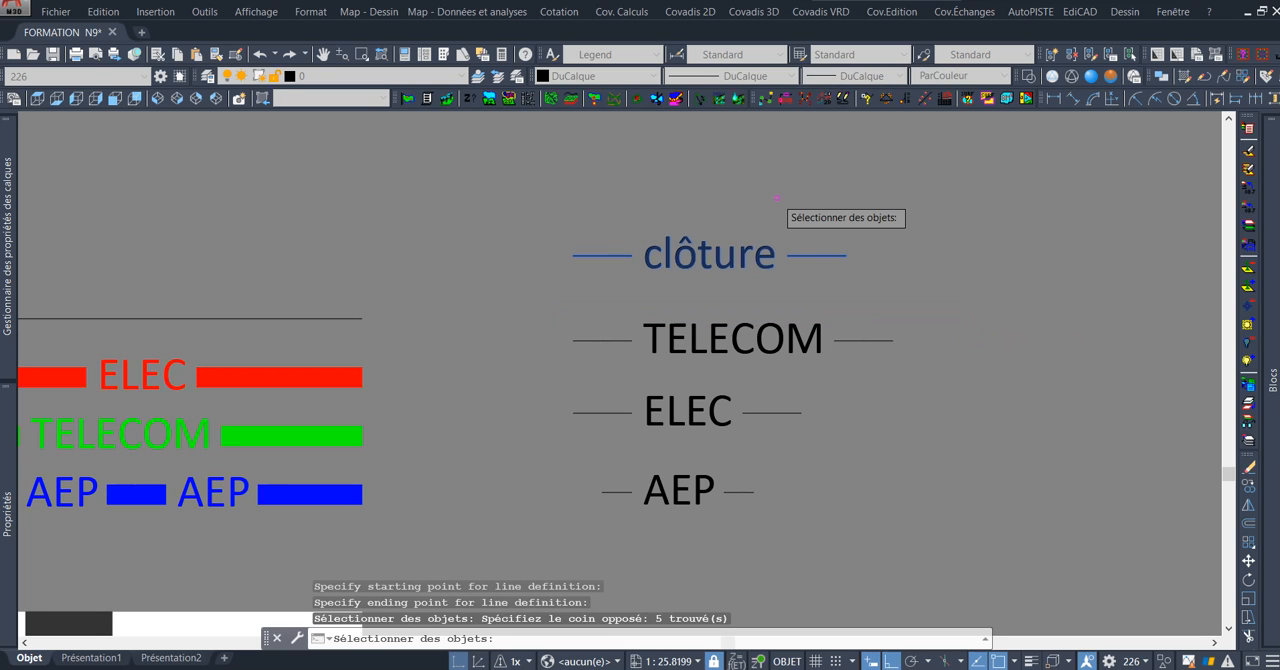
pyautogui.press('Return')
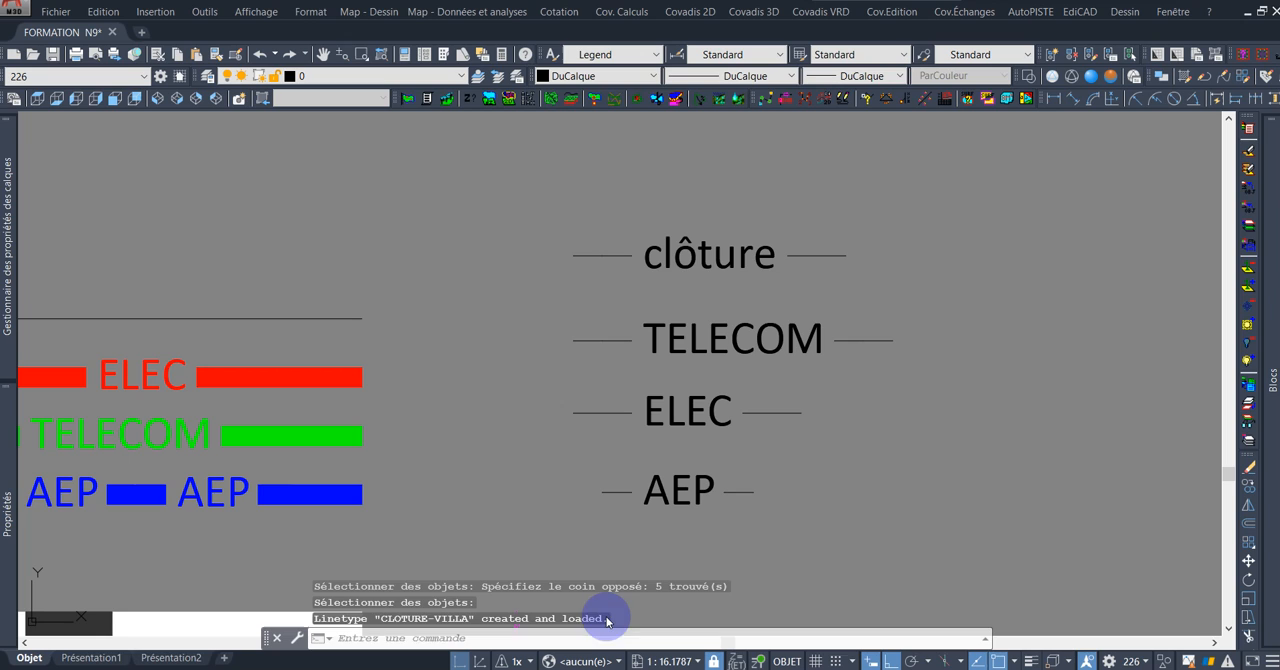
# Apply the CLOTURE-VILLA linetype to the rectangle running along the villa's enclosure wall.
pyautogui.scroll(-2, 760, 215)
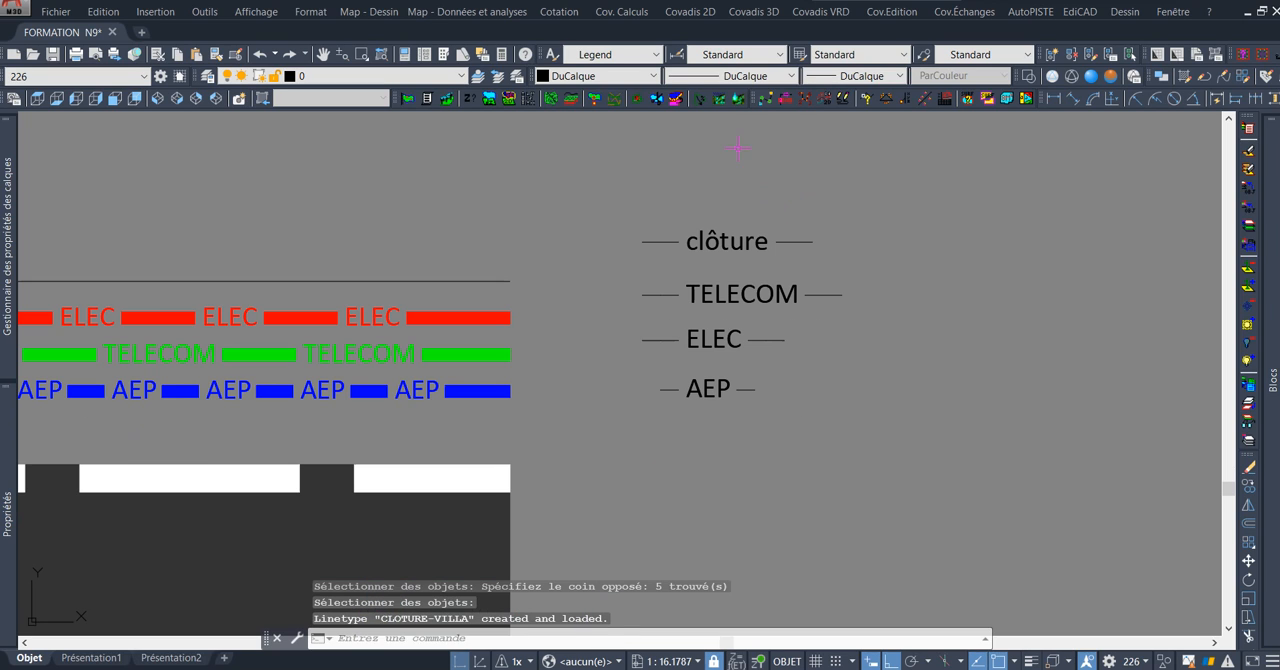
pyautogui.click(749, 77)
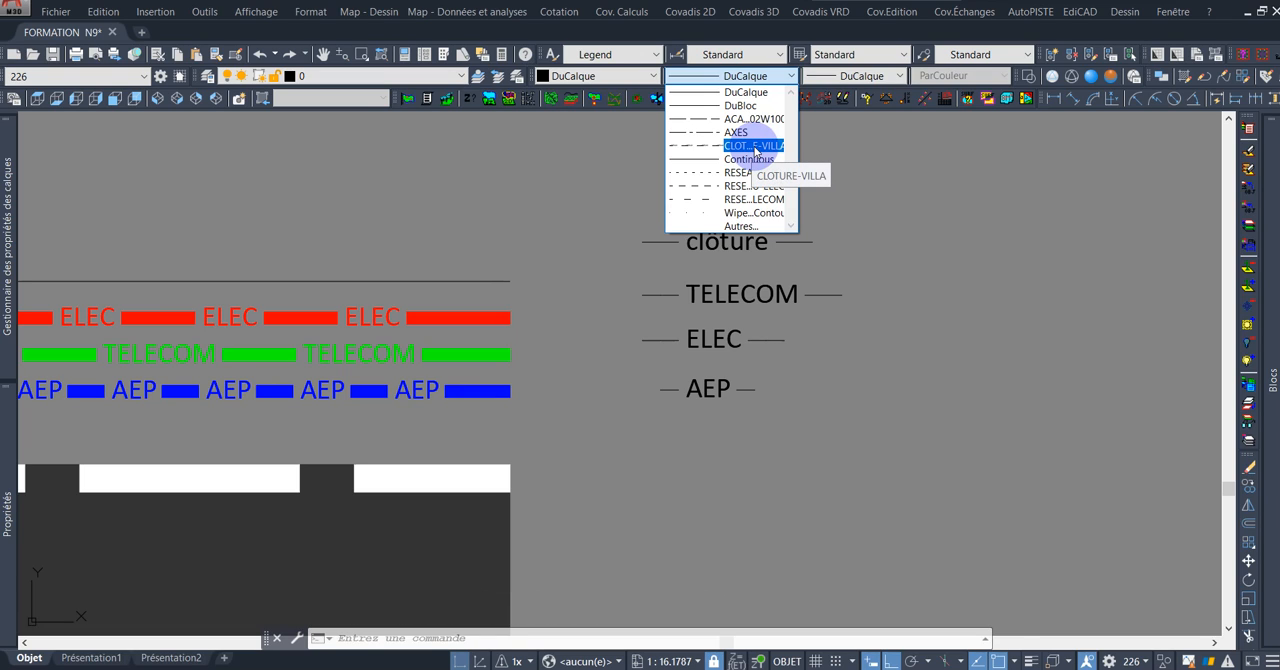
pyautogui.click(591, 205)
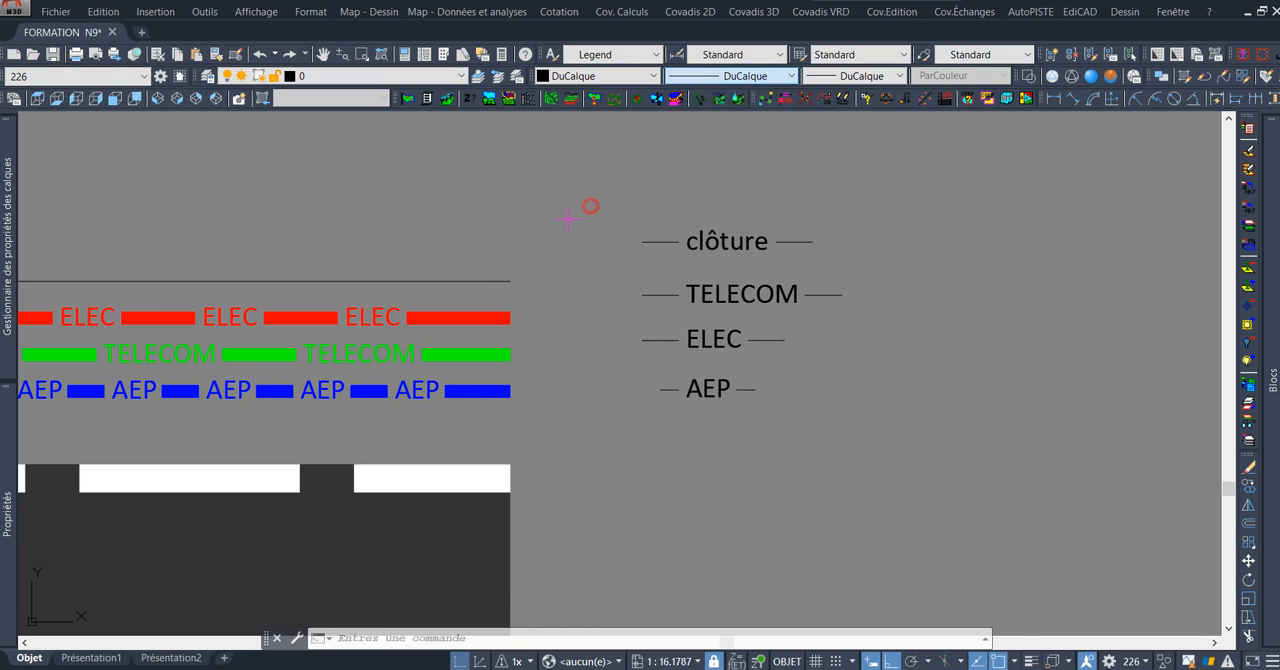
pyautogui.scroll(-6, 580, 195)
pyautogui.moveTo(506, 178); pyautogui.dragTo(580, 214, button='middle')
pyautogui.scroll(5, 371, 255)
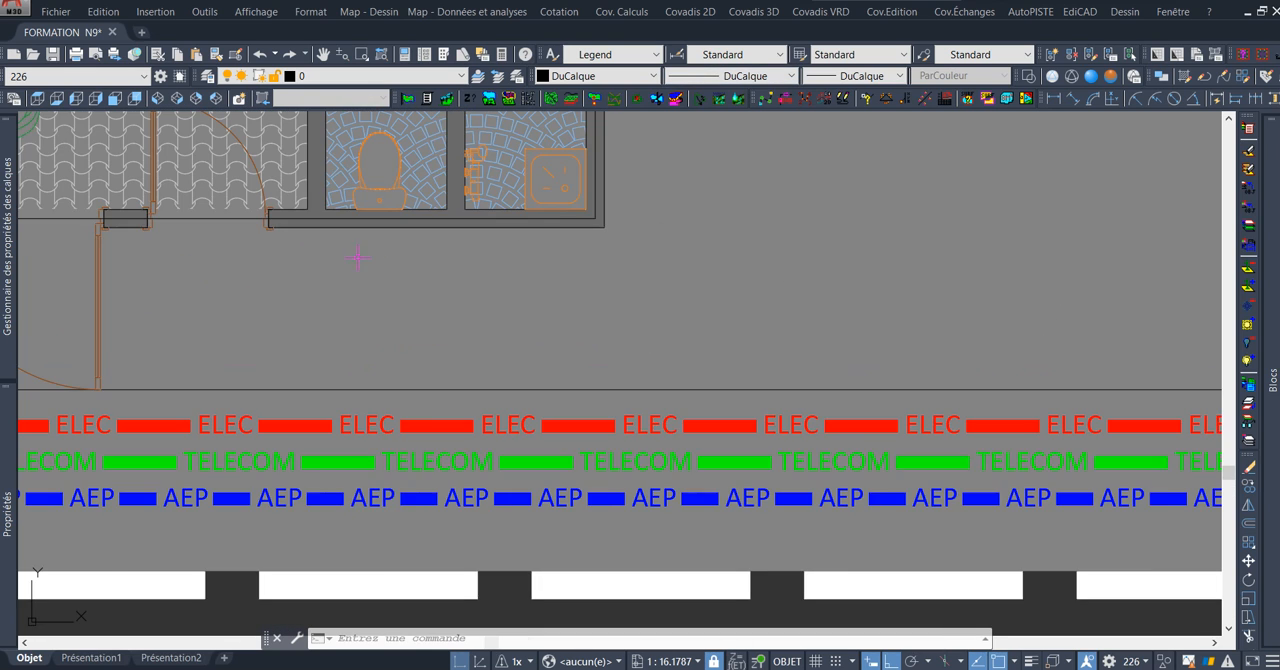
pyautogui.scroll(3, 376, 262)
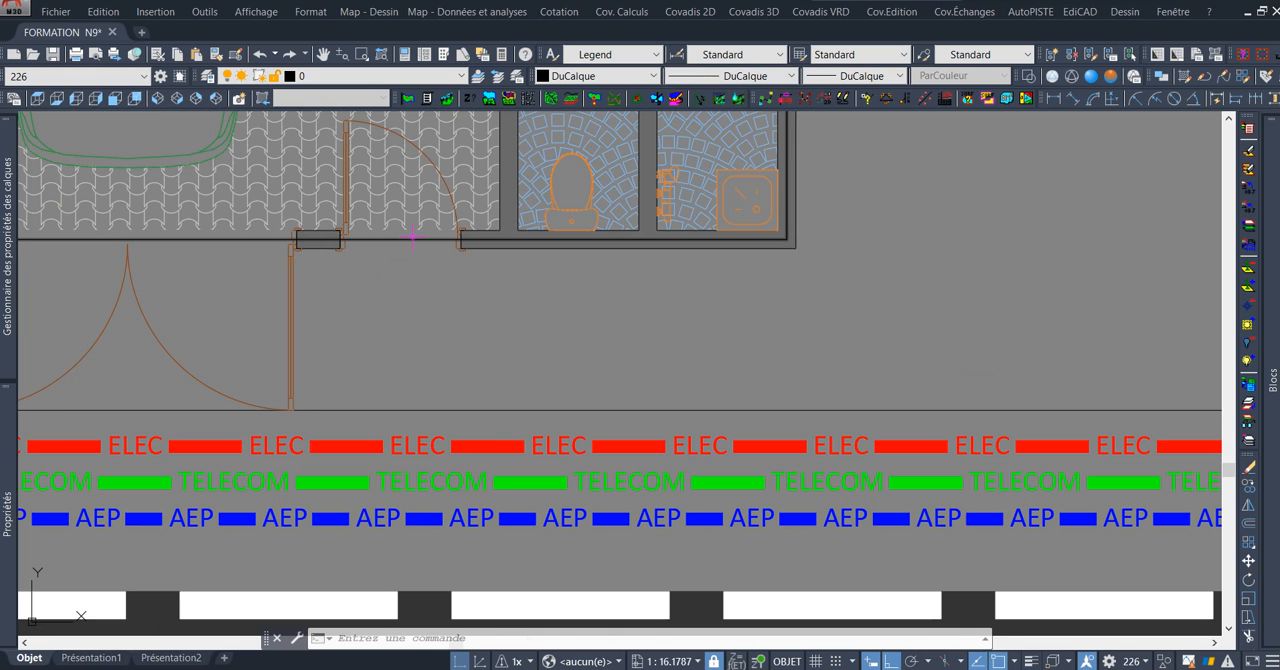
pyautogui.click(421, 238)
pyautogui.scroll(-3, 457, 279)
pyautogui.scroll(-2, 469, 285)
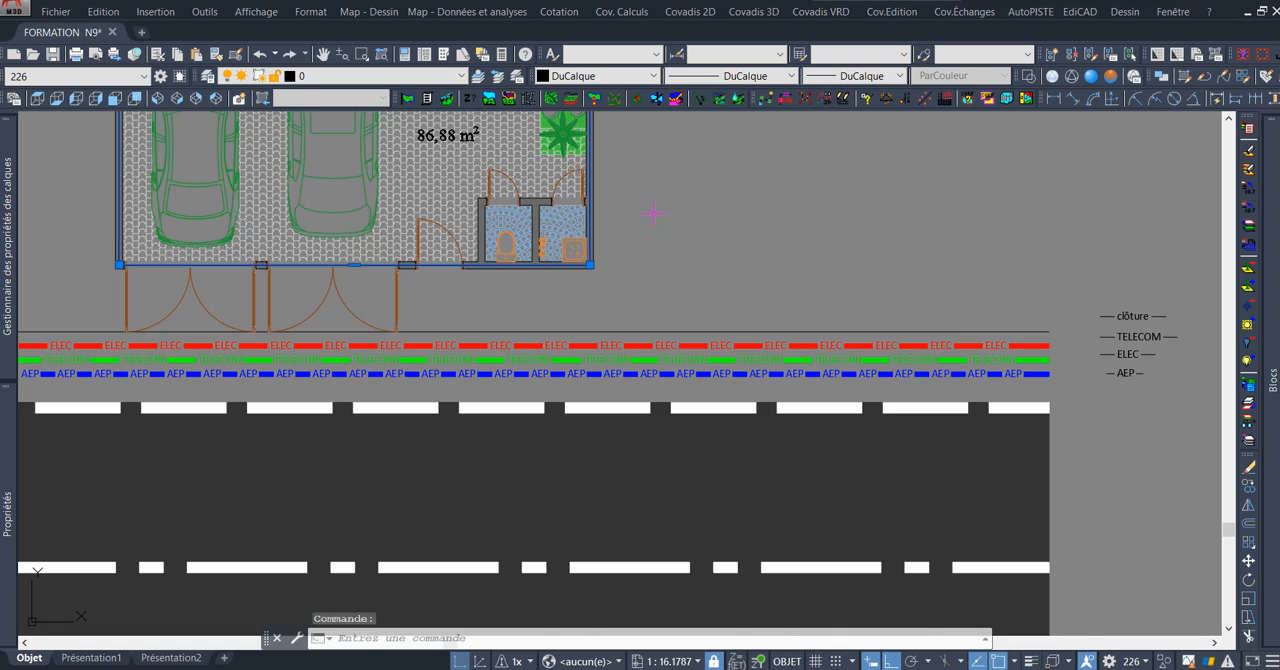
pyautogui.moveTo(654, 214); pyautogui.dragTo(705, 277, button='middle')
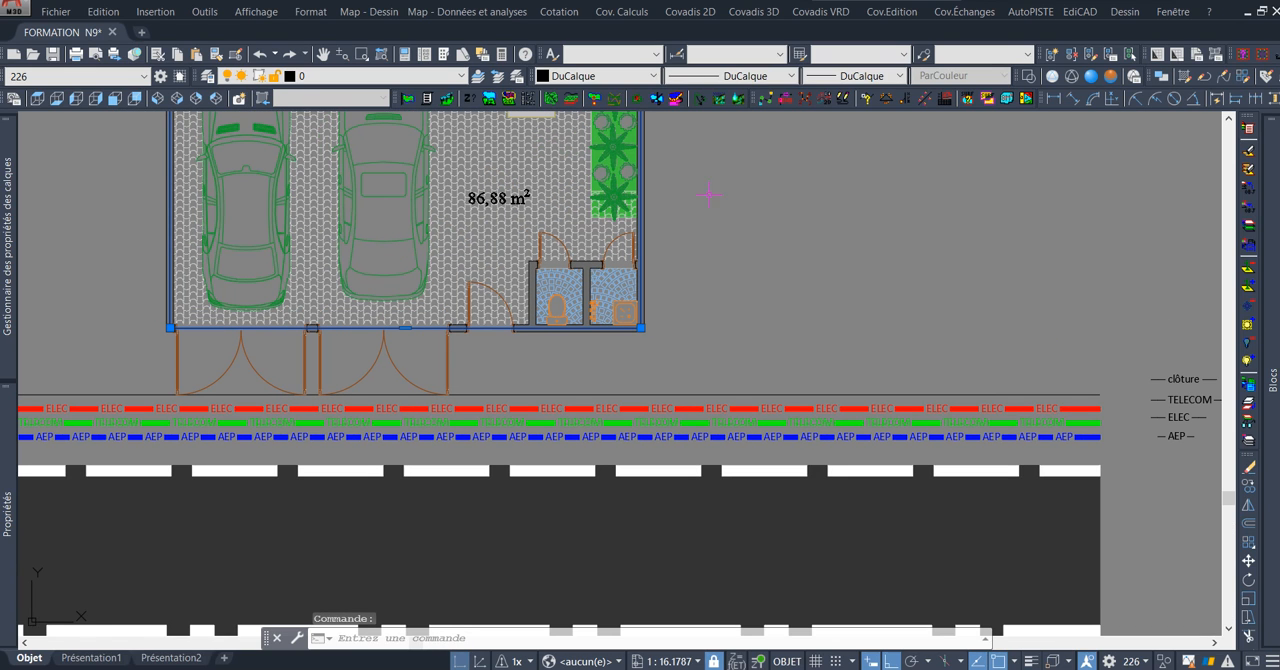
pyautogui.click(727, 80)
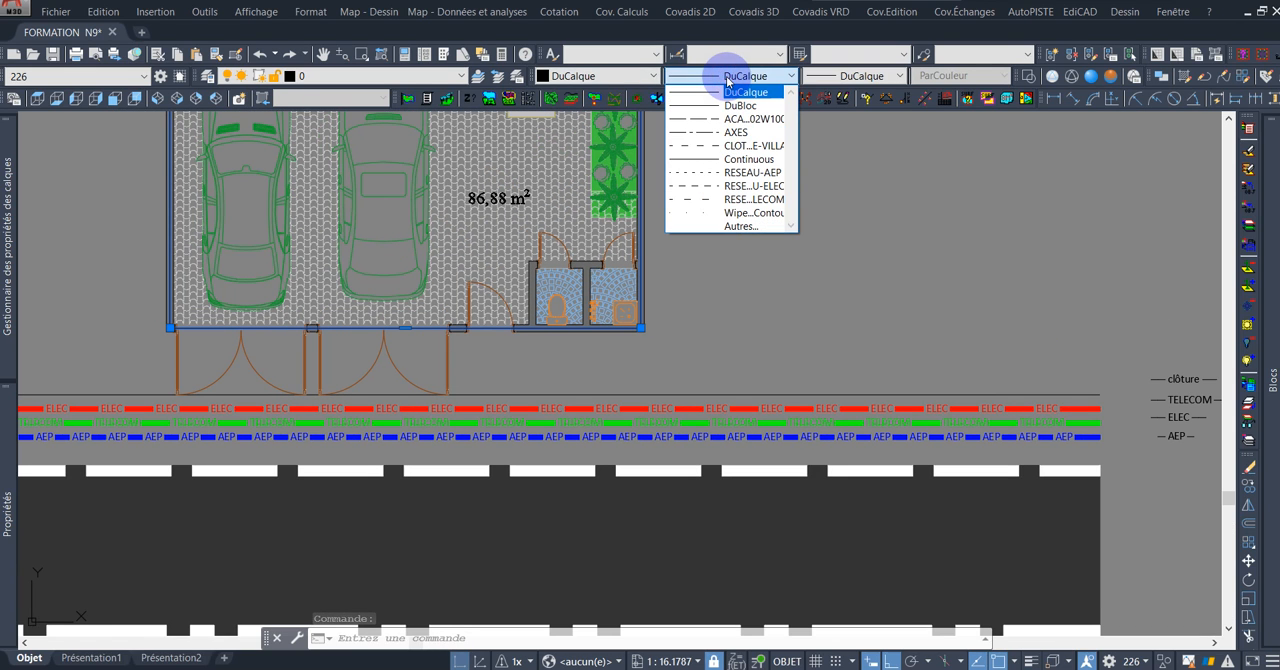
pyautogui.click(757, 148)
# Examine how the clôture linetype runs along all sides of the villa's enclosure wall.
pyautogui.scroll(5, 589, 389)
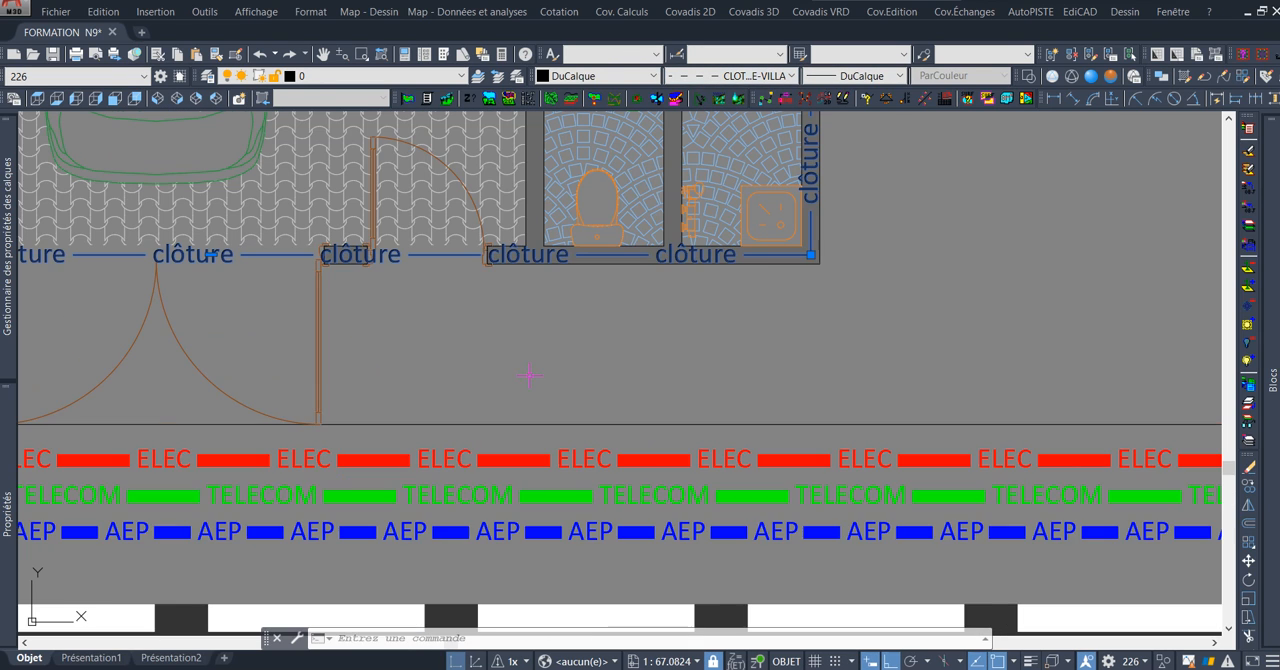
pyautogui.scroll(-2, 595, 297)
pyautogui.moveTo(604, 300)
pyautogui.mouseDown(button='middle')
pyautogui.moveTo(612, 362)
pyautogui.moveTo(734, 346)
pyautogui.mouseUp(button='middle')
pyautogui.scroll(-2, 537, 296)
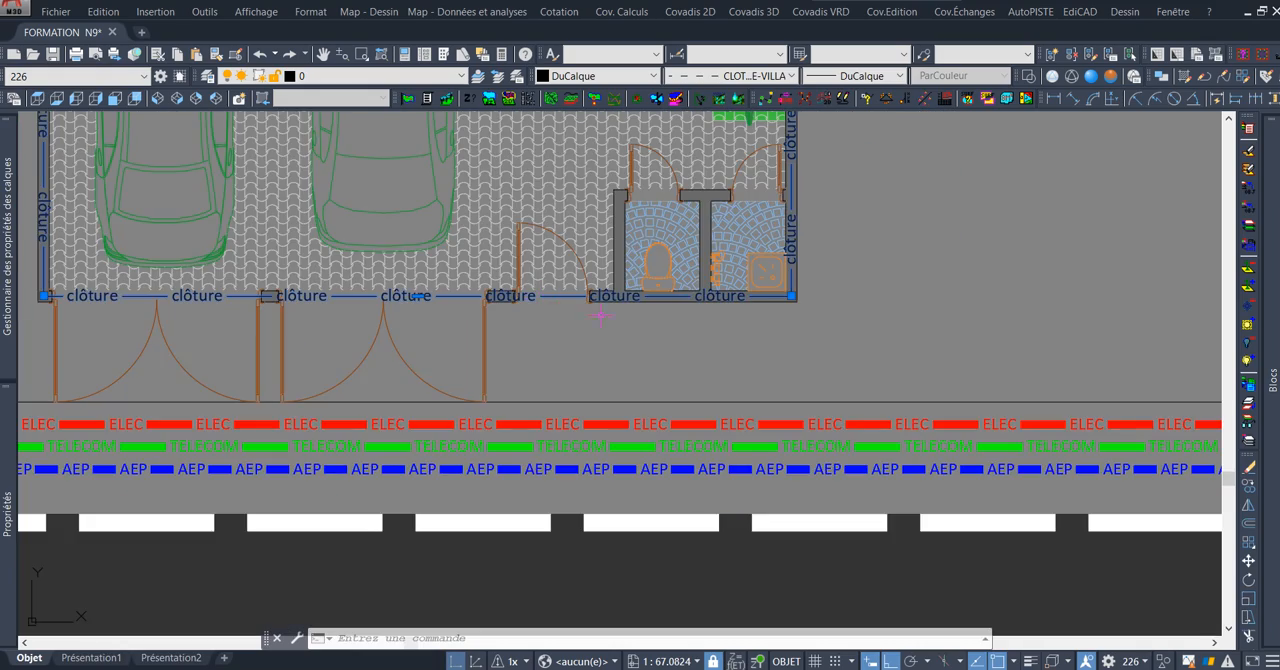
pyautogui.scroll(-3, 600, 316)
pyautogui.scroll(6, 323, 289)
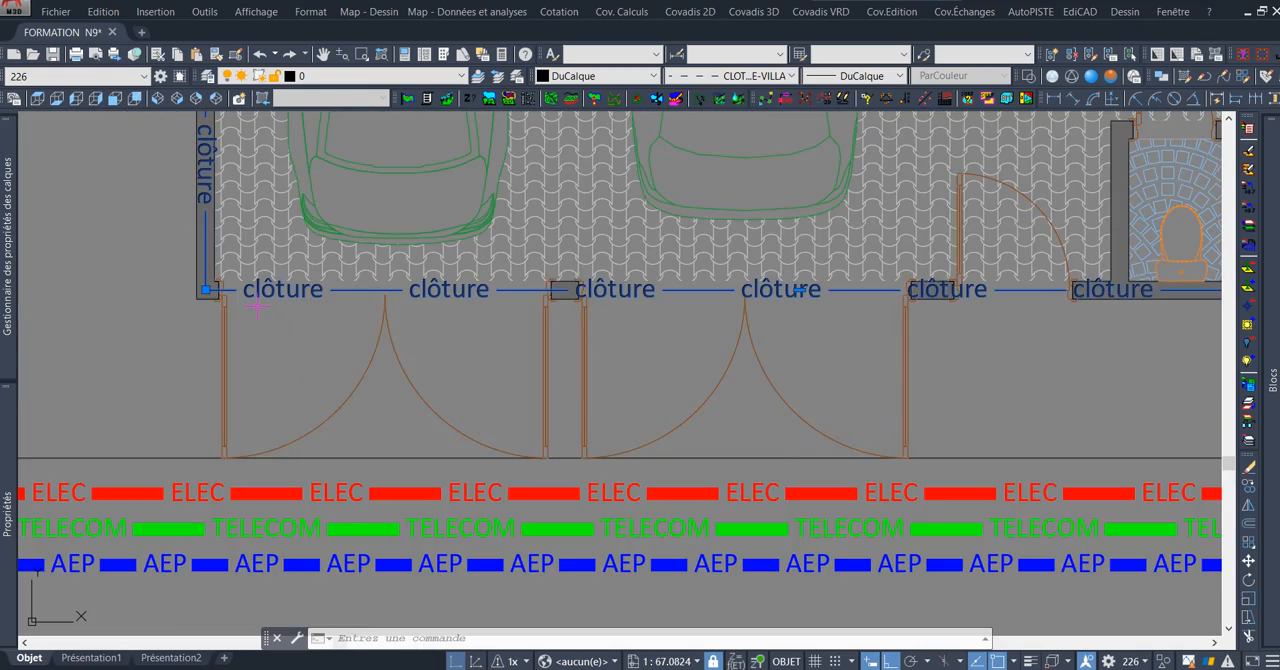
pyautogui.scroll(-4, 325, 292)
pyautogui.moveTo(1018, 202)
pyautogui.mouseDown(button='middle')
pyautogui.moveTo(931, 334)
pyautogui.moveTo(871, 520)
pyautogui.mouseUp(button='middle')
pyautogui.scroll(-4, 931, 328)
pyautogui.moveTo(883, 222); pyautogui.dragTo(859, 477, button='middle')
pyautogui.scroll(8, 776, 222)
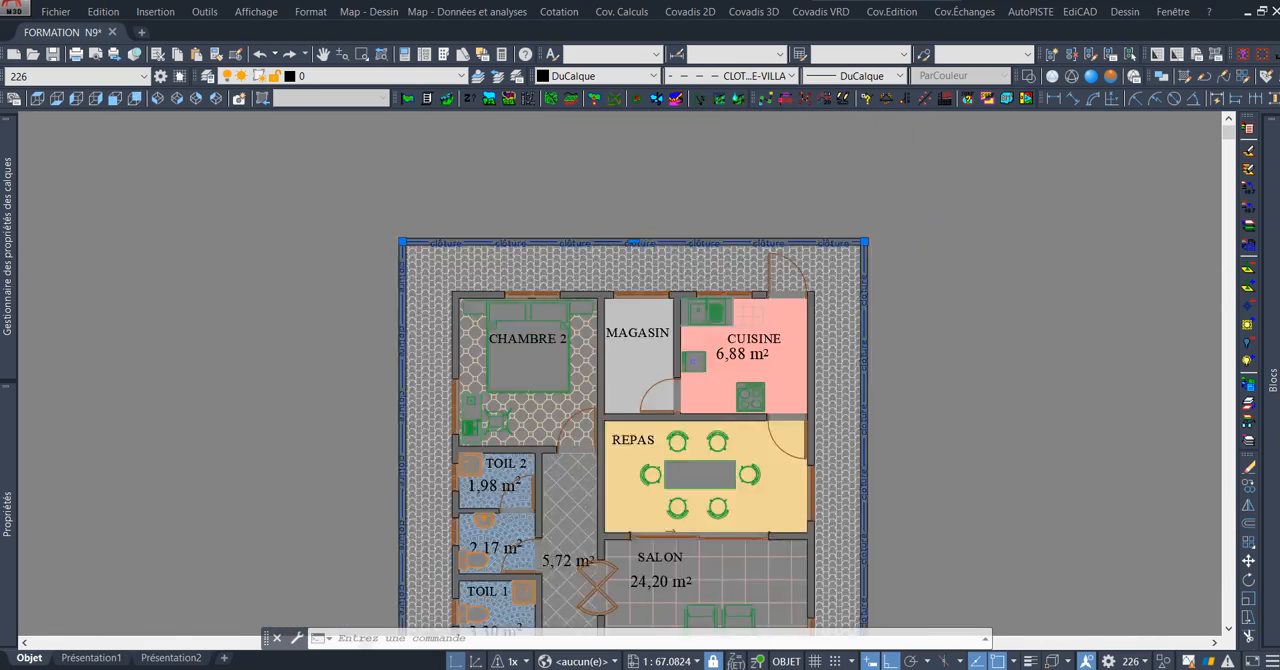
pyautogui.moveTo(686, 300); pyautogui.dragTo(737, 190, button='middle')
pyautogui.scroll(-4, 737, 190)
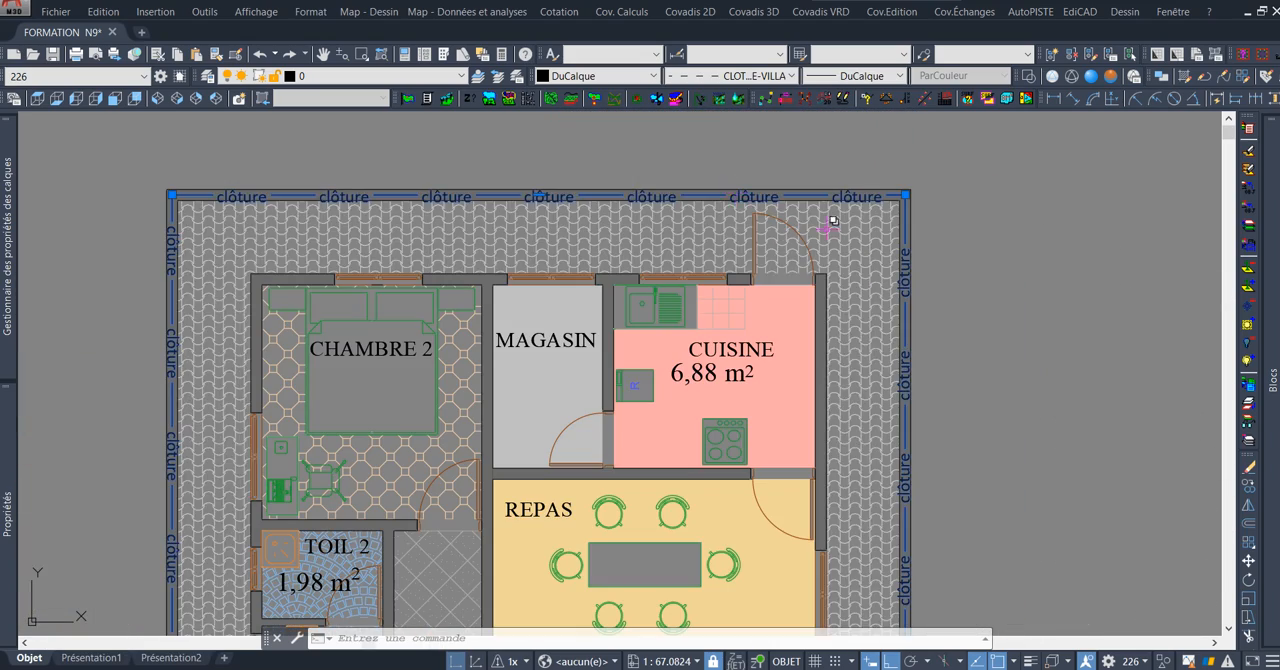
pyautogui.moveTo(912, 514); pyautogui.dragTo(835, 400, button='middle')
pyautogui.scroll(5, 835, 400)
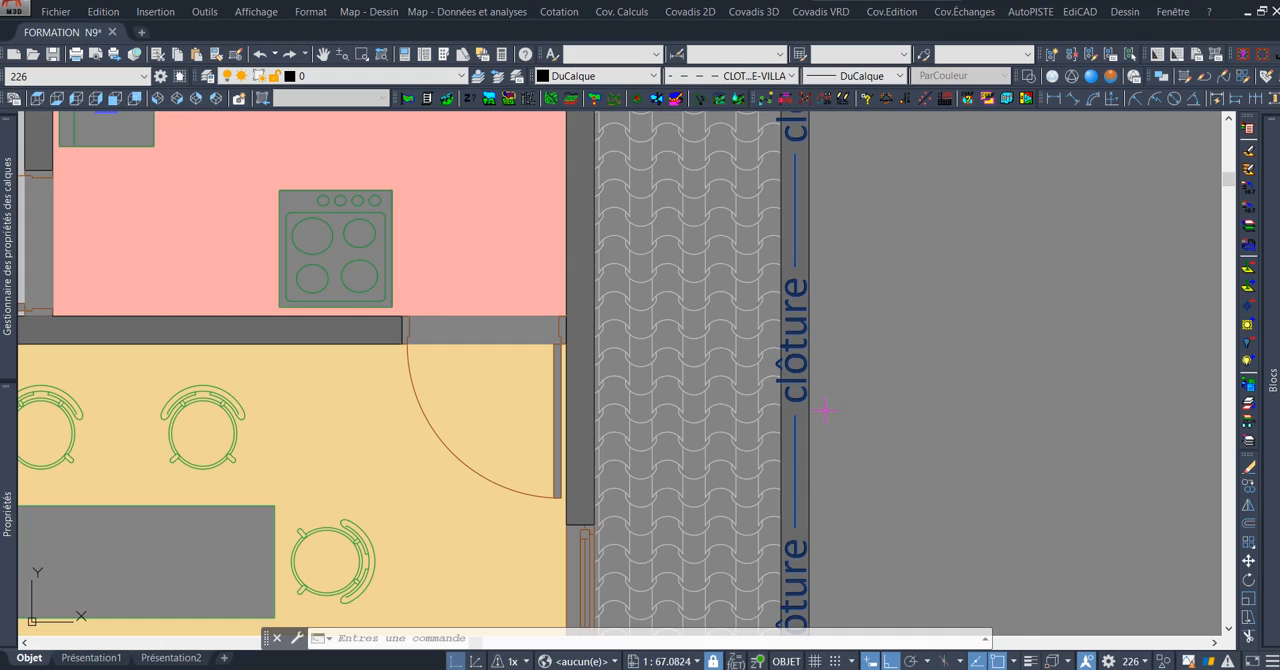
pyautogui.scroll(-6, 825, 410)
pyautogui.scroll(6, 622, 410)
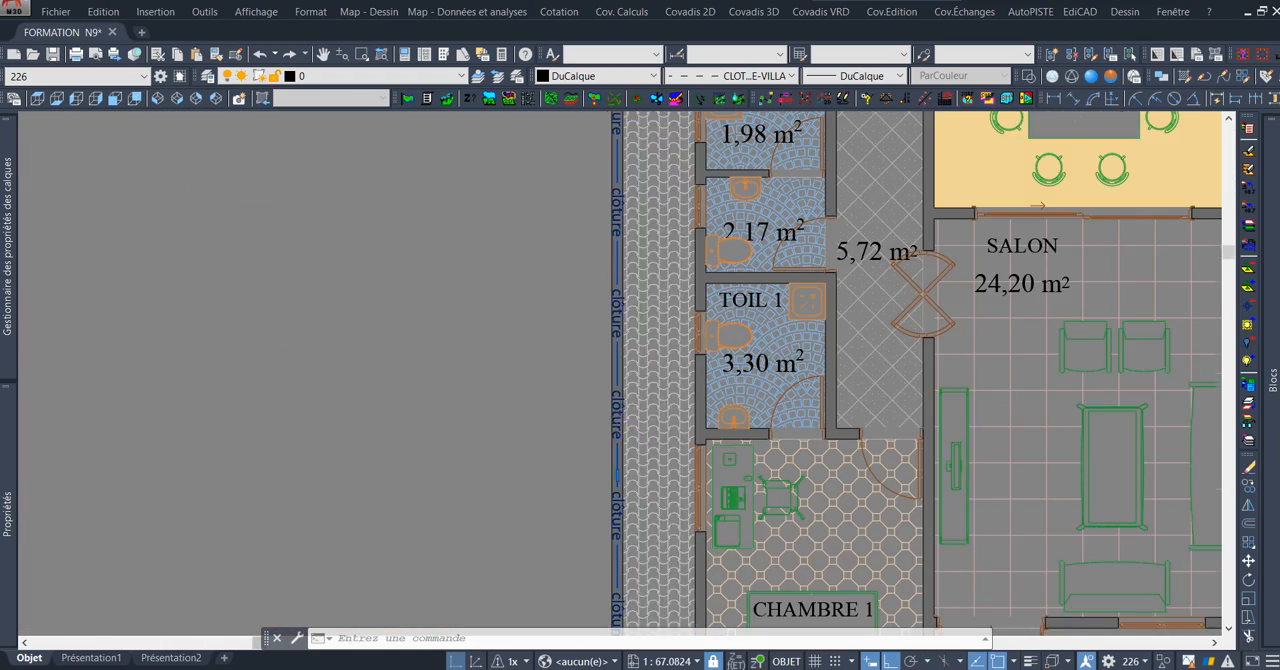
pyautogui.scroll(3, 690, 380)
pyautogui.scroll(-6, 700, 343)
pyautogui.moveTo(857, 356)
pyautogui.mouseDown(button='middle')
pyautogui.moveTo(797, 252)
pyautogui.moveTo(764, 112)
pyautogui.mouseUp(button='middle')
# Break the fence line with COUPURE where the pedestrian gate opening meets the front wall beside the toilets.
pyautogui.scroll(4, 756, 398)
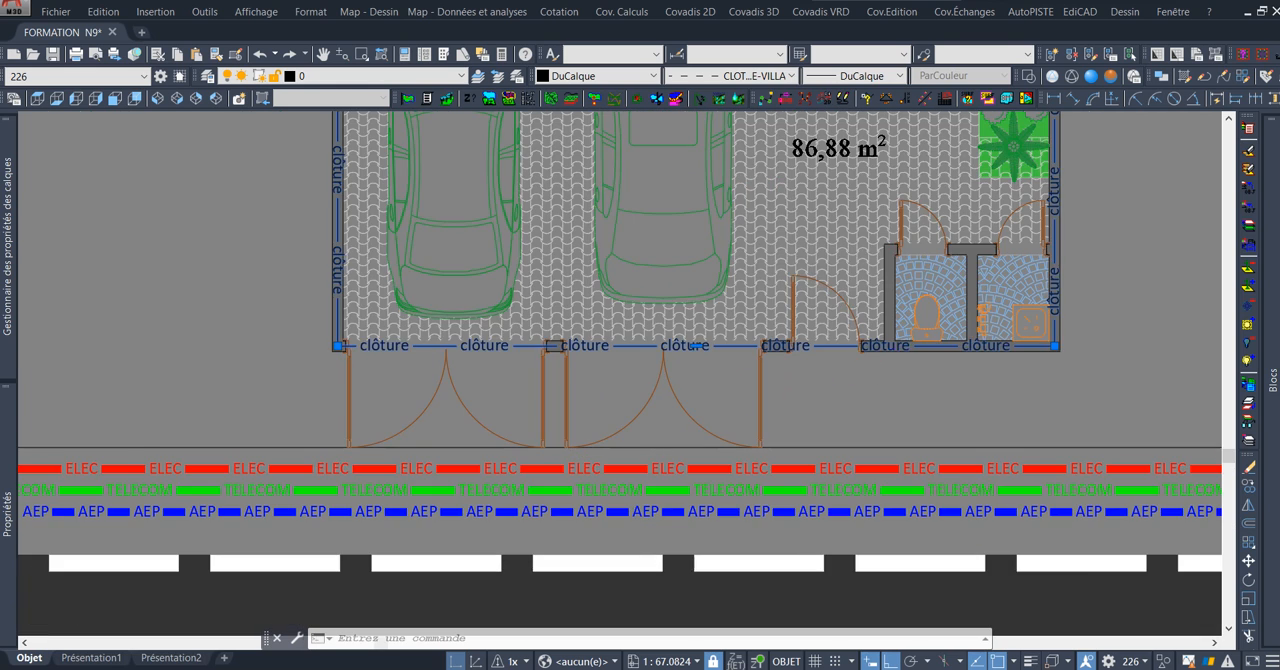
pyautogui.scroll(6, 695, 345)
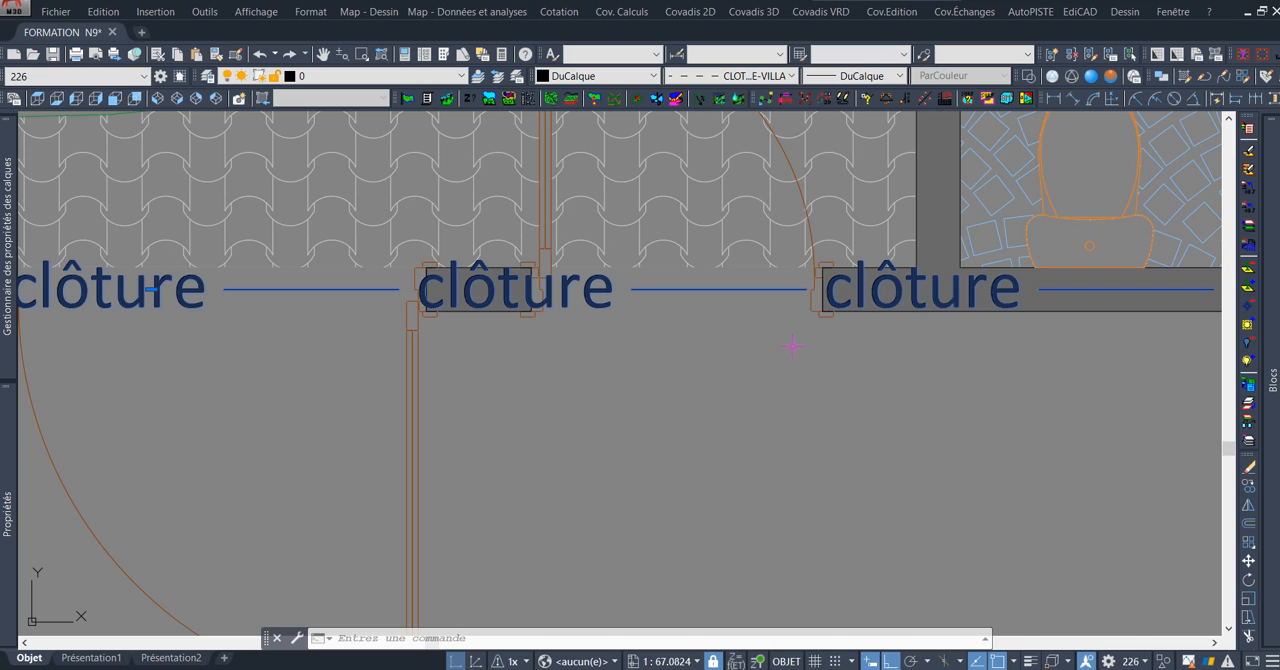
pyautogui.write('cou')
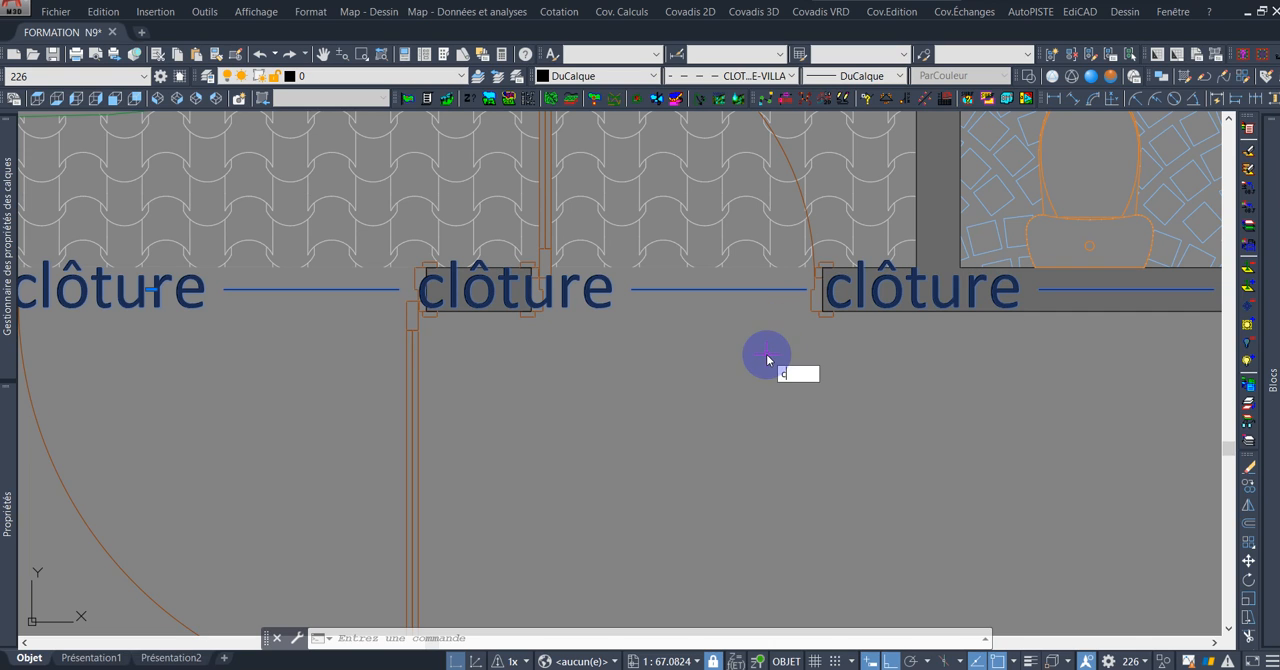
pyautogui.press('Return')
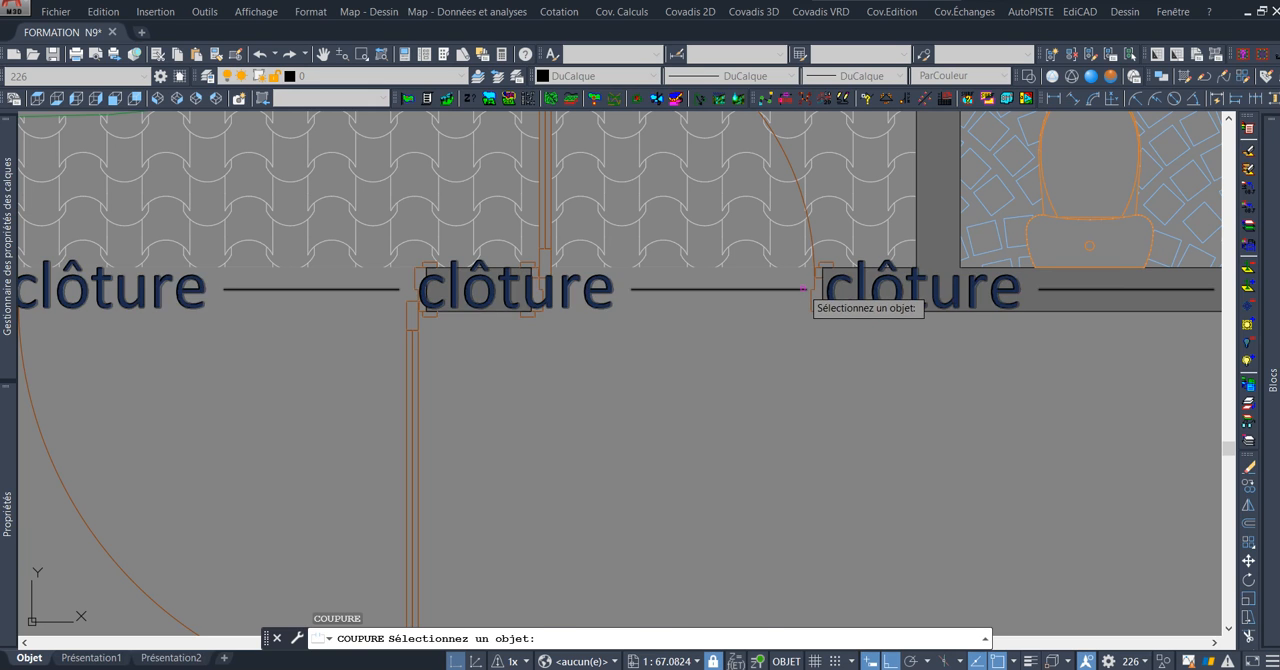
pyautogui.click(805, 290)
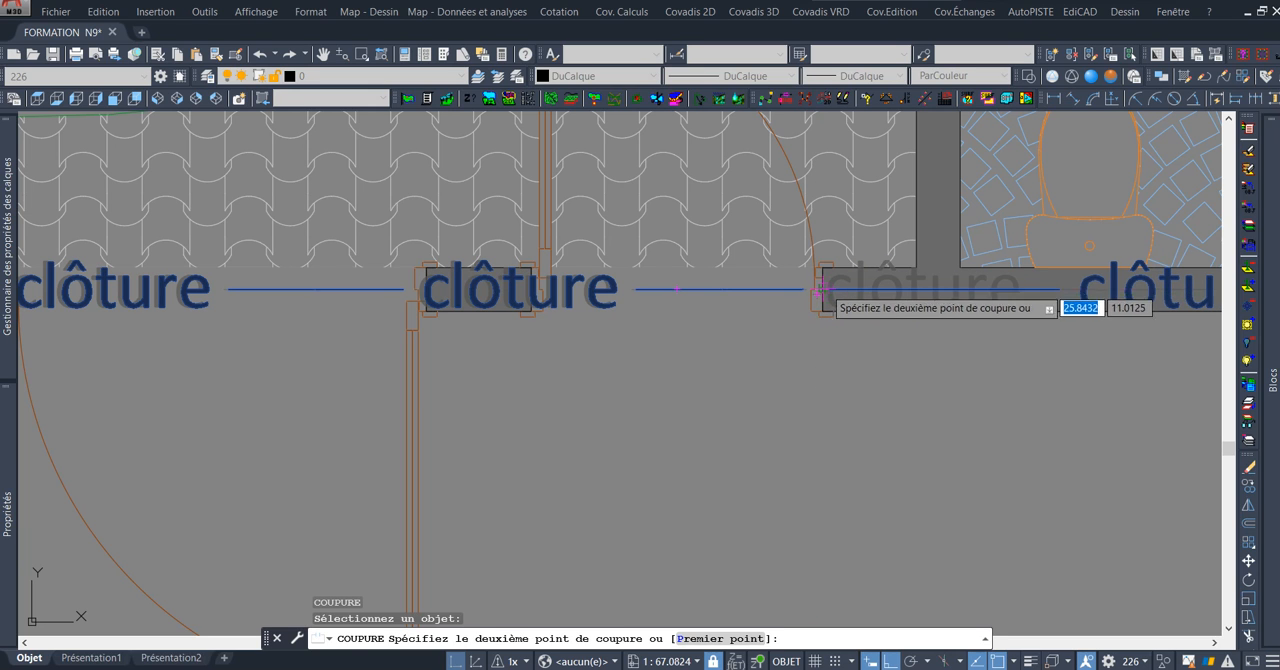
pyautogui.click(819, 291)
# Break the fence line with COUPURE at the car gate's outer jamb, next to the front corner of the enclosure wall.
pyautogui.scroll(-4, 777, 365)
pyautogui.scroll(-2, 776, 367)
pyautogui.moveTo(604, 385); pyautogui.dragTo(652, 375, button='middle')
pyautogui.moveTo(538, 366); pyautogui.dragTo(694, 355, button='middle')
pyautogui.moveTo(527, 350); pyautogui.dragTo(667, 325, button='middle')
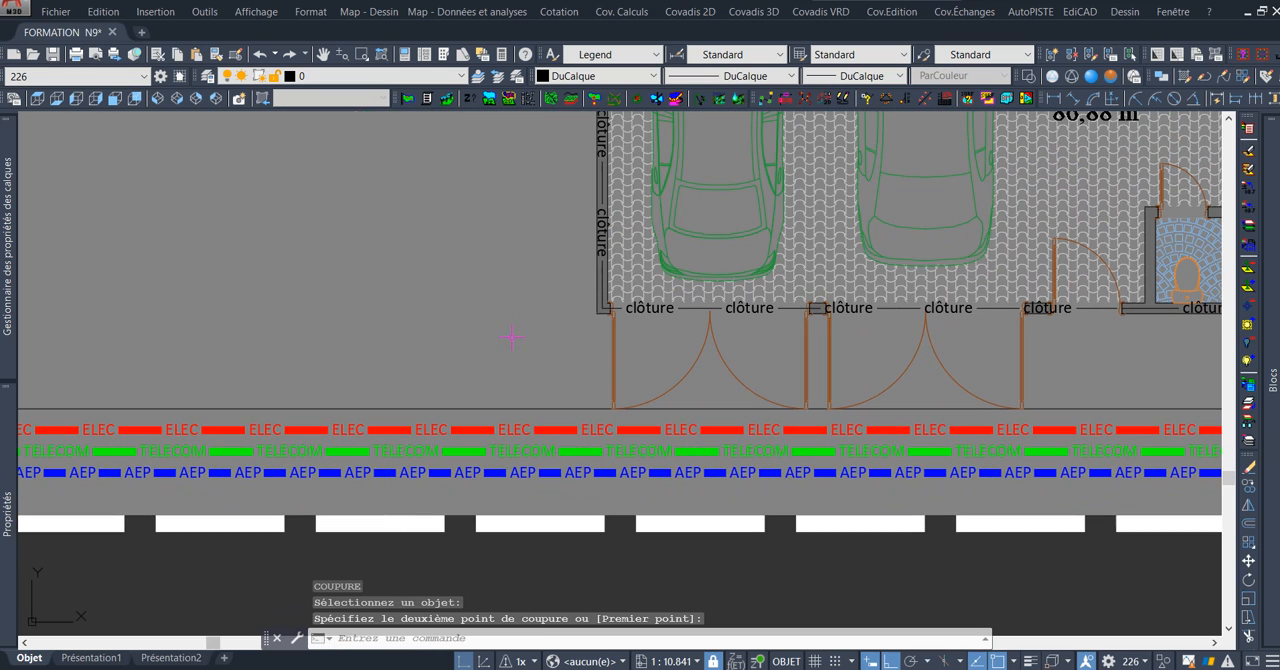
pyautogui.scroll(4, 510, 289)
pyautogui.press('Return')
pyautogui.scroll(4, 755, 345)
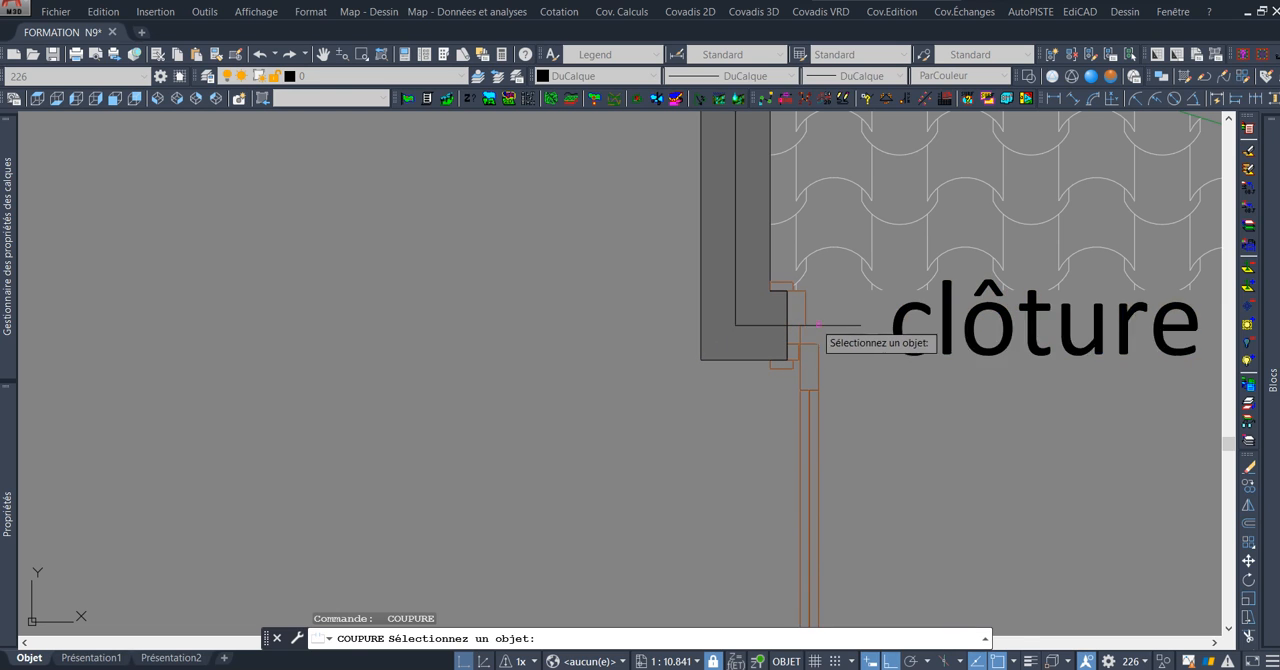
pyautogui.click(797, 323)
pyautogui.click(799, 323)
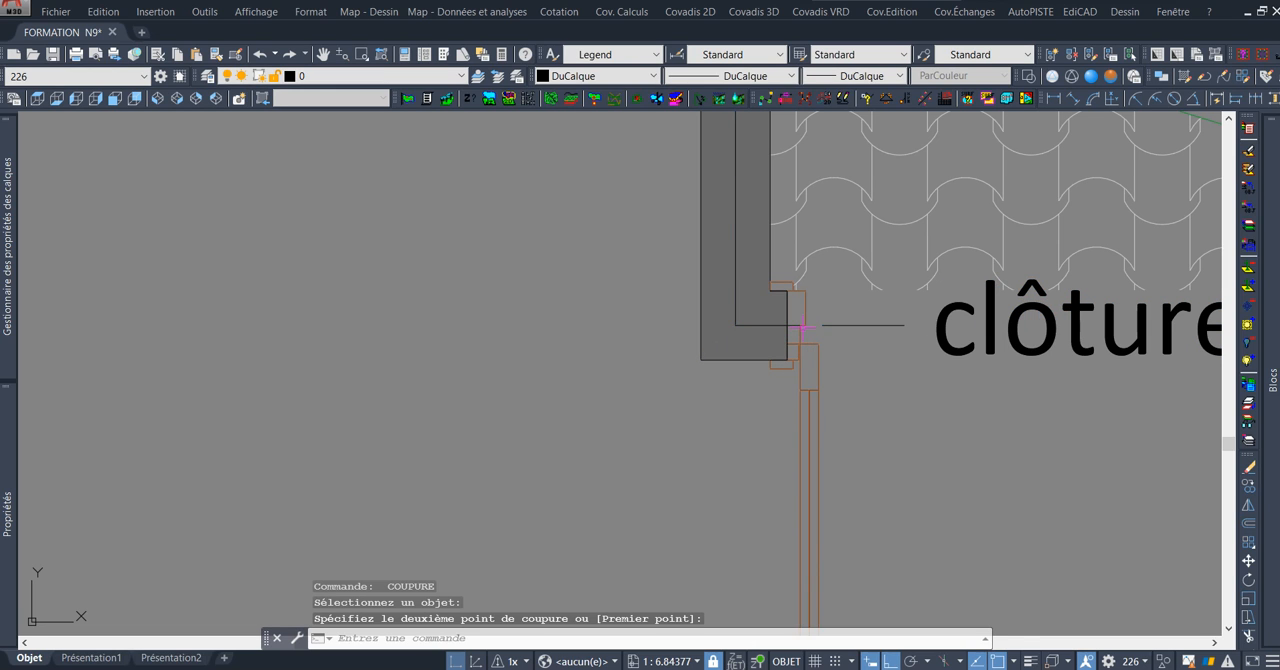
# Delete the front fence segment that crosses the car gates and the pedestrian gate.
pyautogui.click(827, 329)
pyautogui.scroll(-8, 800, 345)
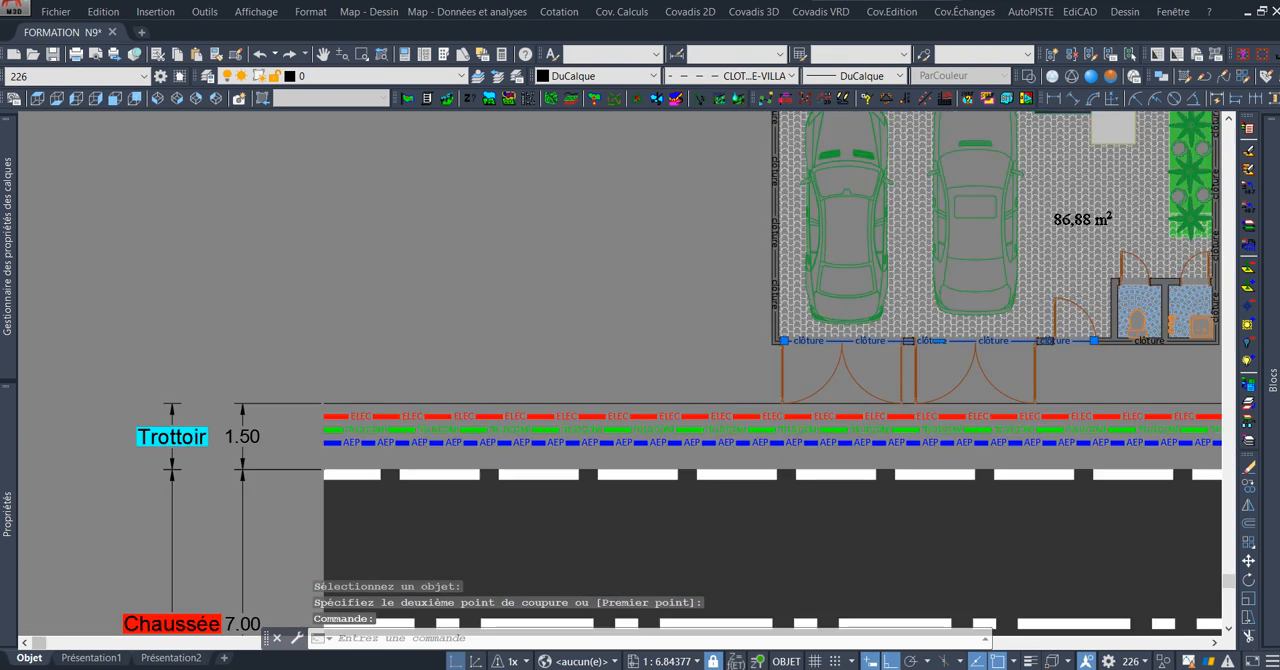
pyautogui.press('Delete')
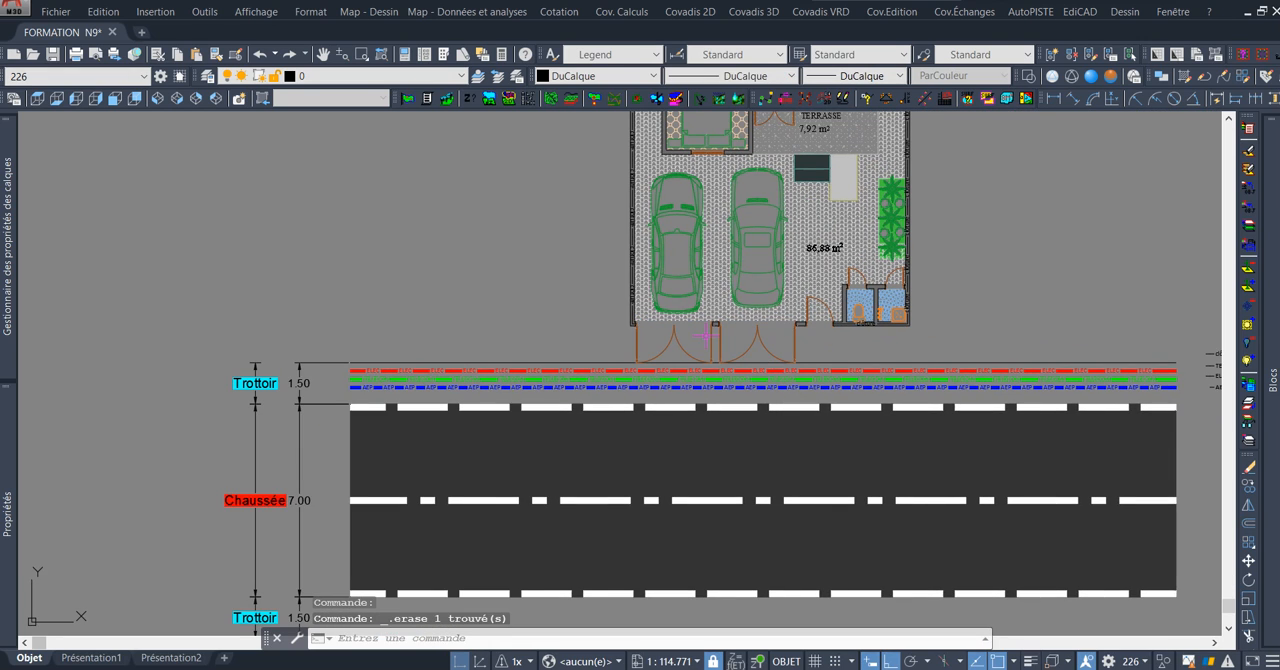
# Examine the remaining clôture line along the front wall and the side wall beside the toilets.
pyautogui.scroll(2, 769, 371)
pyautogui.scroll(4, 797, 354)
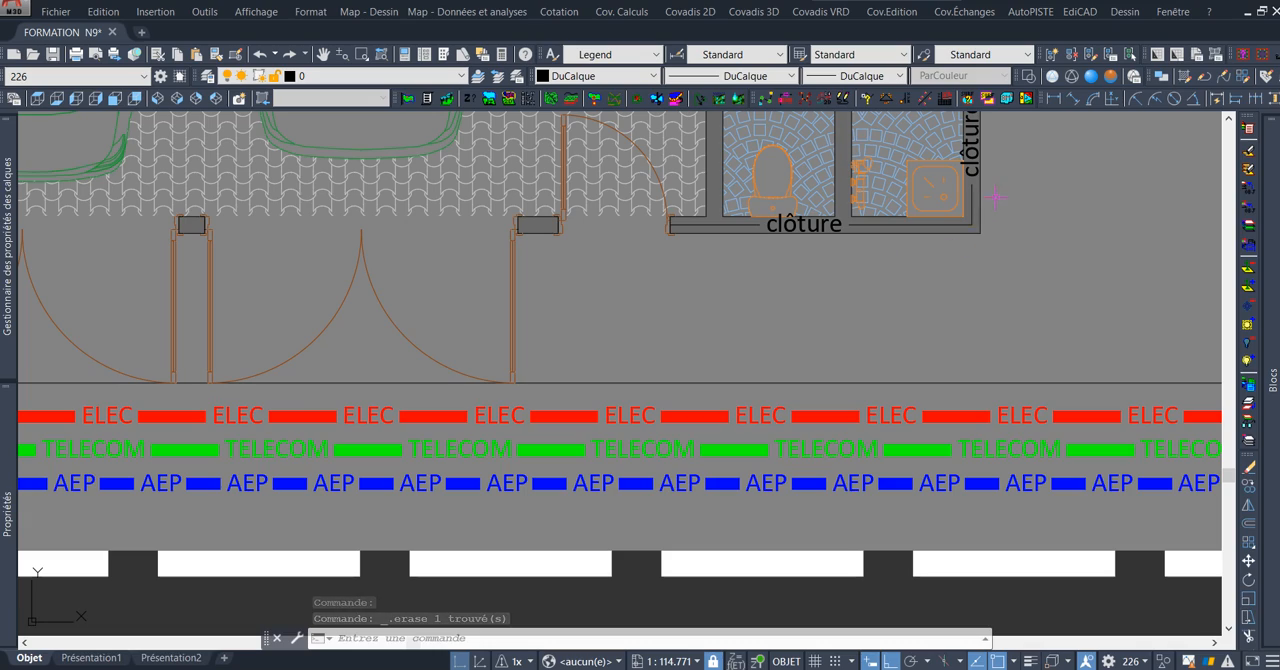
pyautogui.moveTo(996, 197); pyautogui.dragTo(966, 346, button='middle')
pyautogui.moveTo(983, 195); pyautogui.dragTo(955, 341, button='middle')
pyautogui.scroll(2, 934, 281)
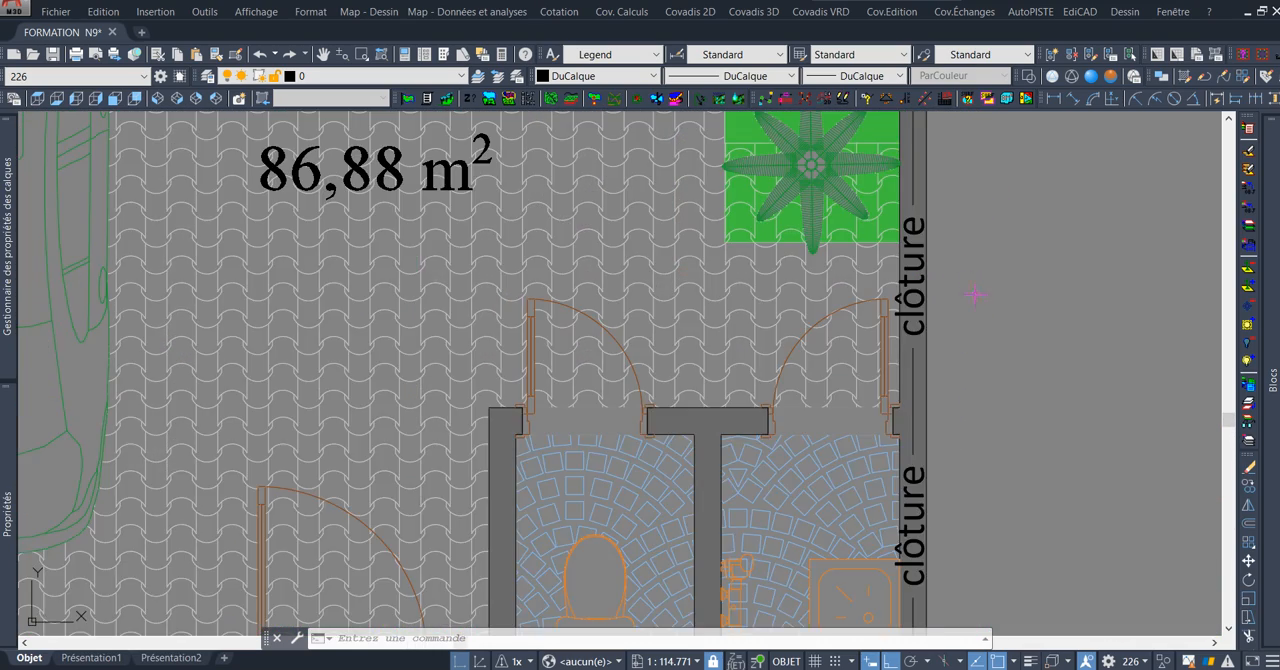
pyautogui.moveTo(975, 294); pyautogui.dragTo(859, 305, button='middle')
pyautogui.scroll(2, 858, 293)
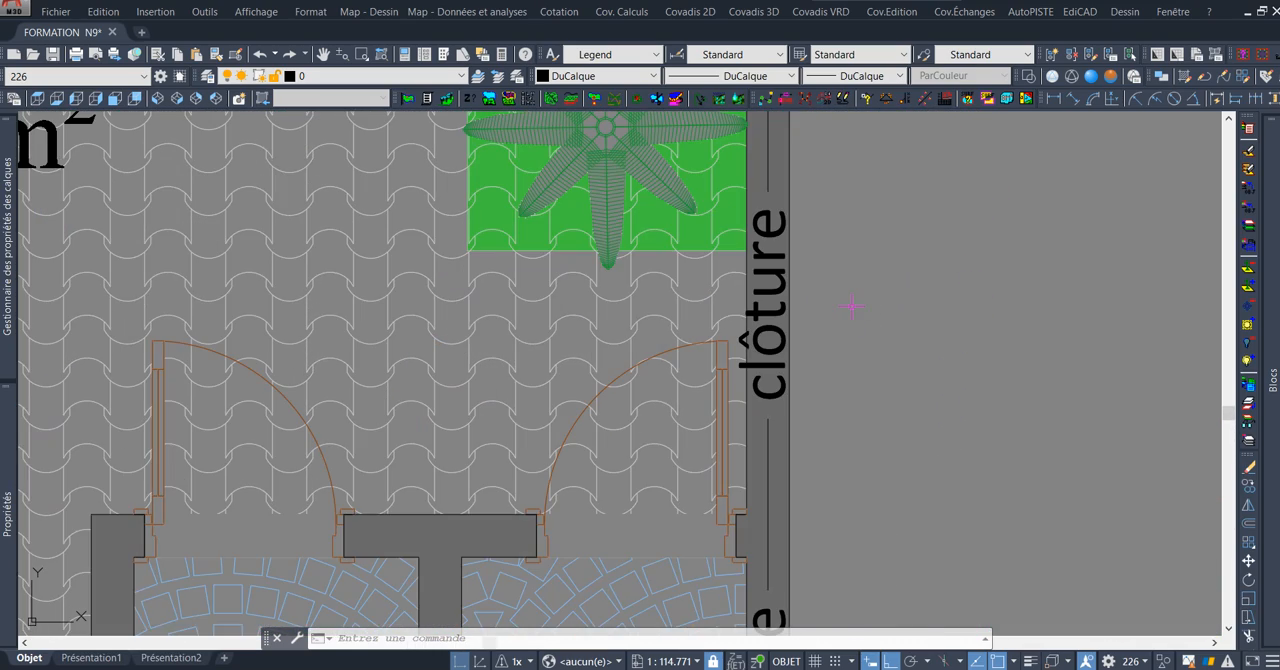
pyautogui.scroll(-8, 851, 306)
pyautogui.scroll(8, 850, 462)
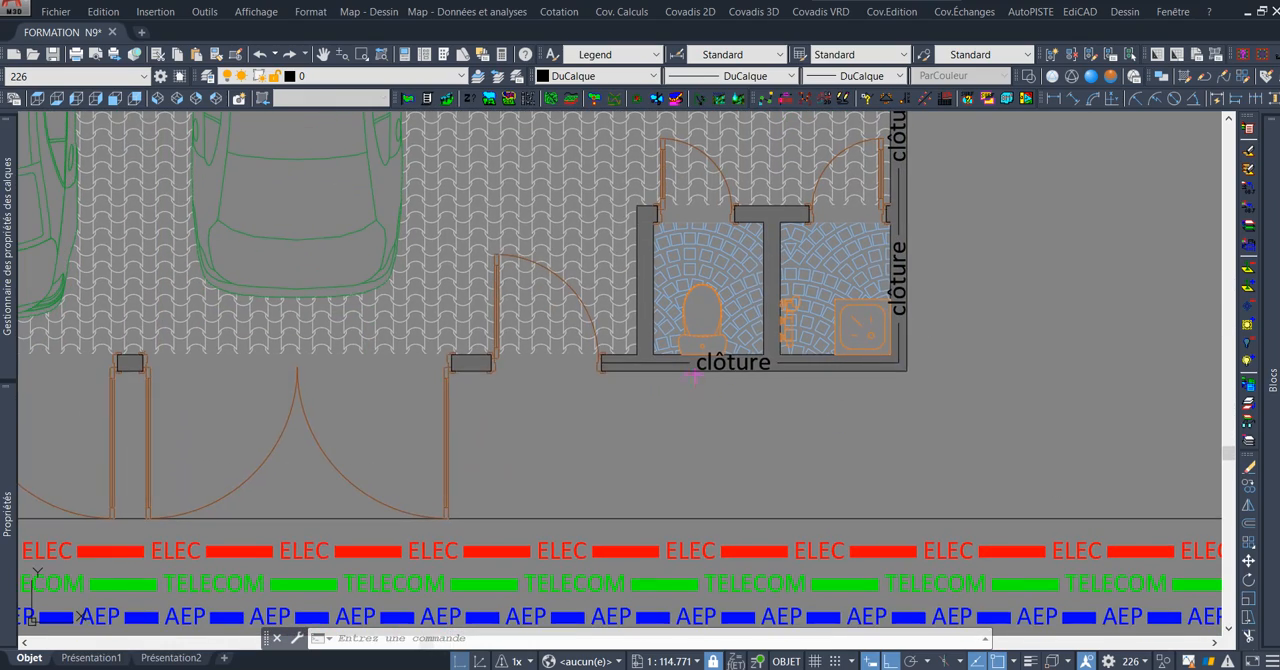
# Set the global width of the CLOTURE-VILLA fence polyline to 0.15.
pyautogui.click(733, 368)
pyautogui.click(800, 418)
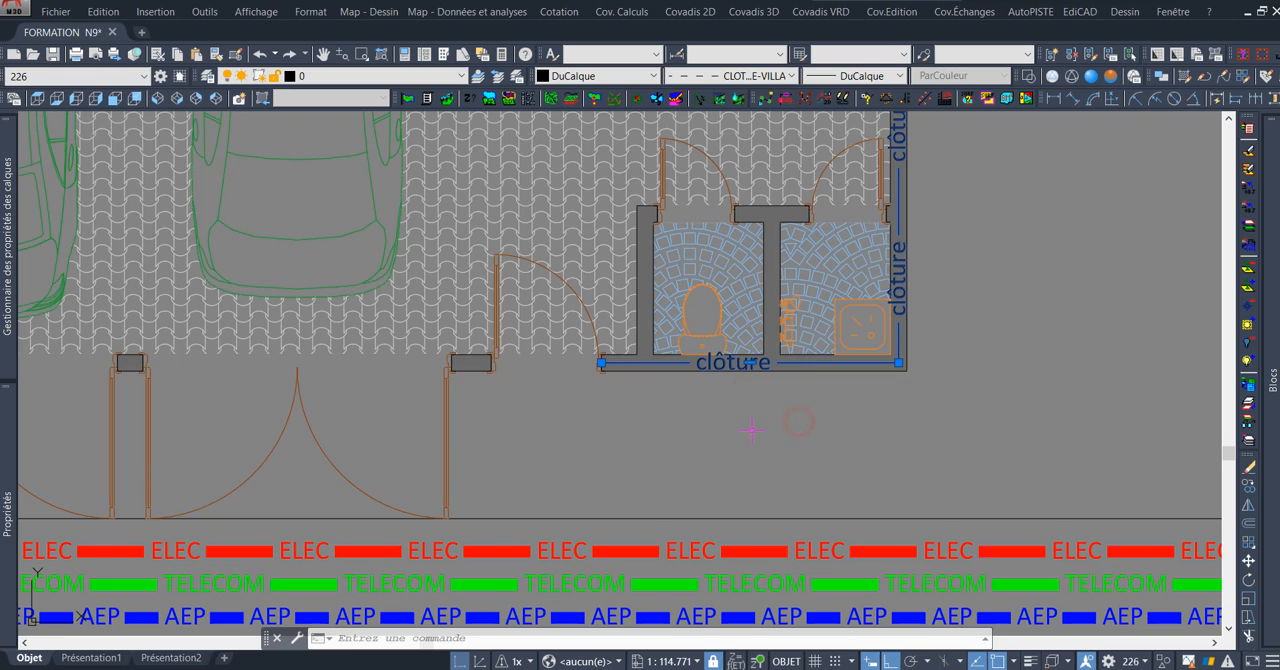
pyautogui.scroll(-2, 752, 430)
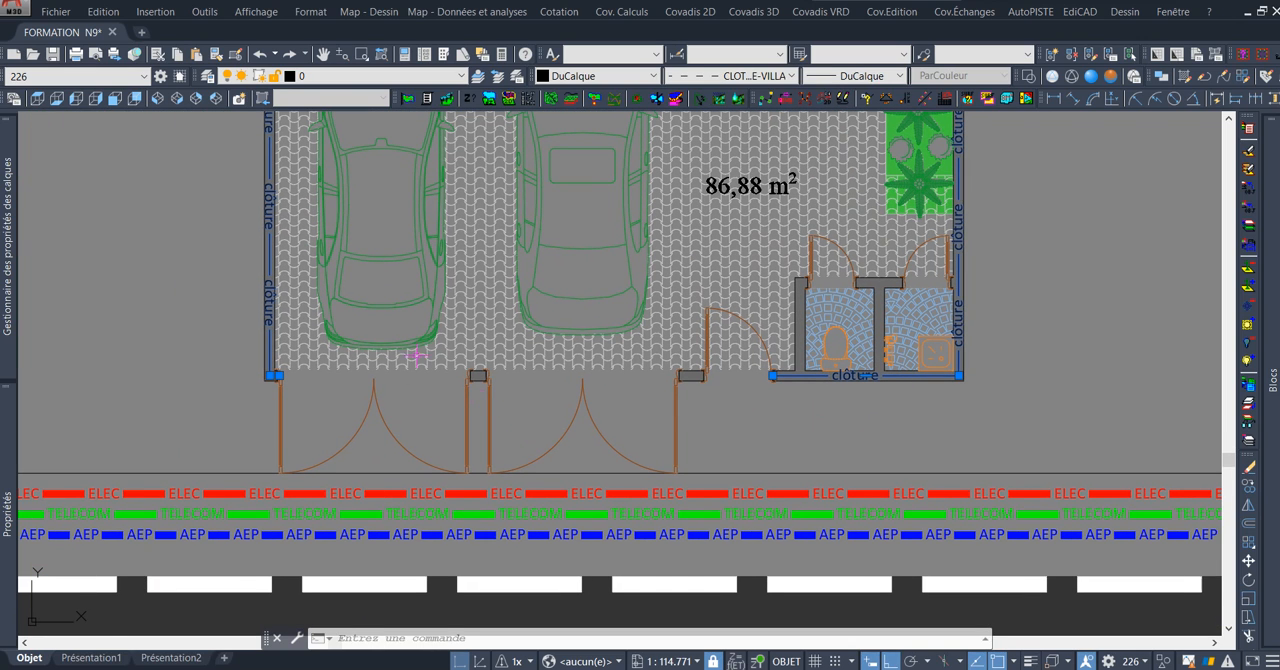
pyautogui.moveTo(9, 470)
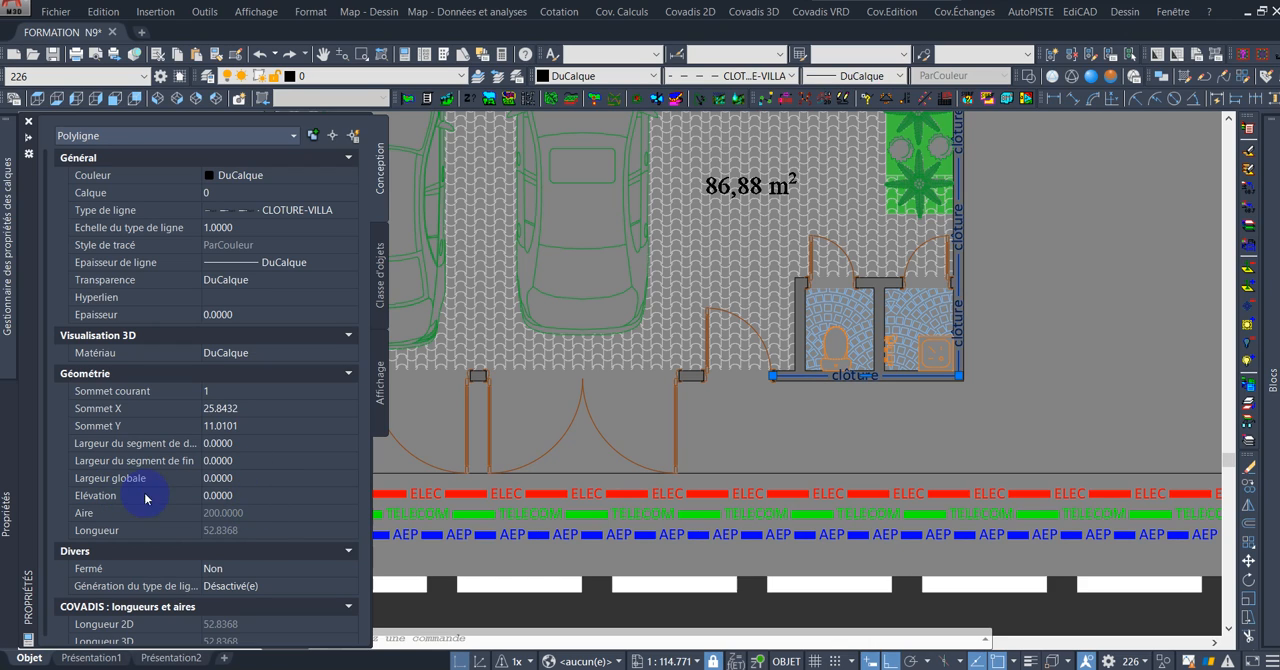
pyautogui.click(258, 479)
pyautogui.write('0')
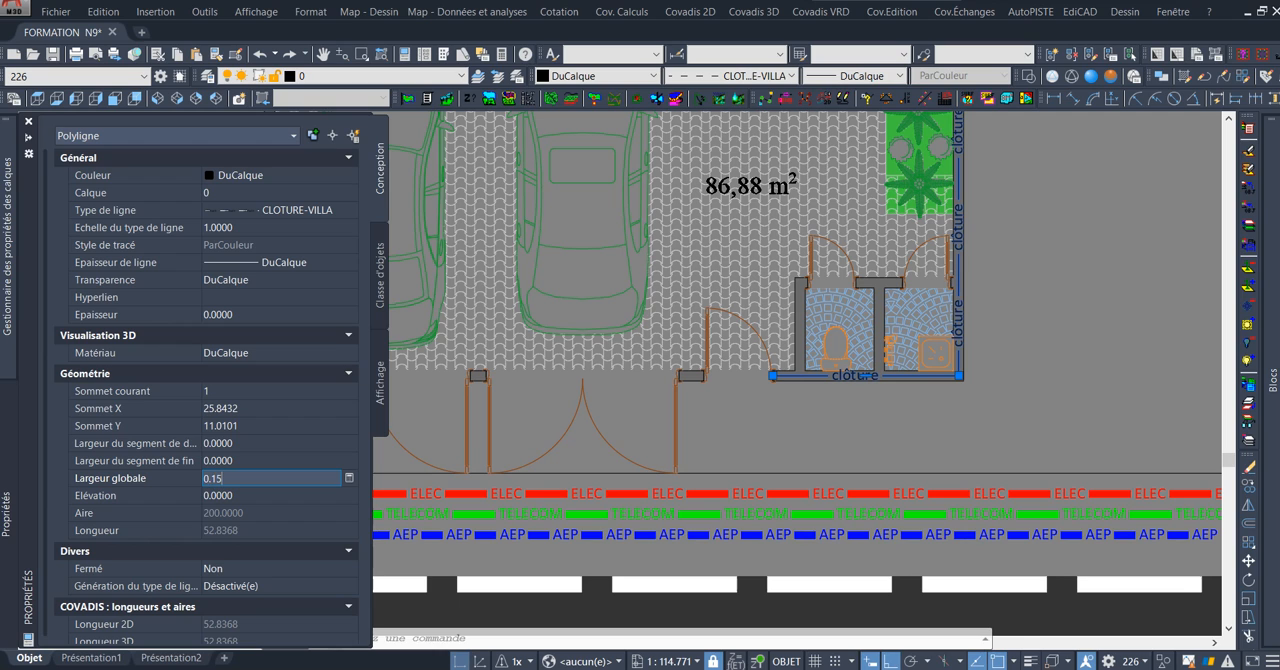
pyautogui.write('.15')
pyautogui.click(260, 489)
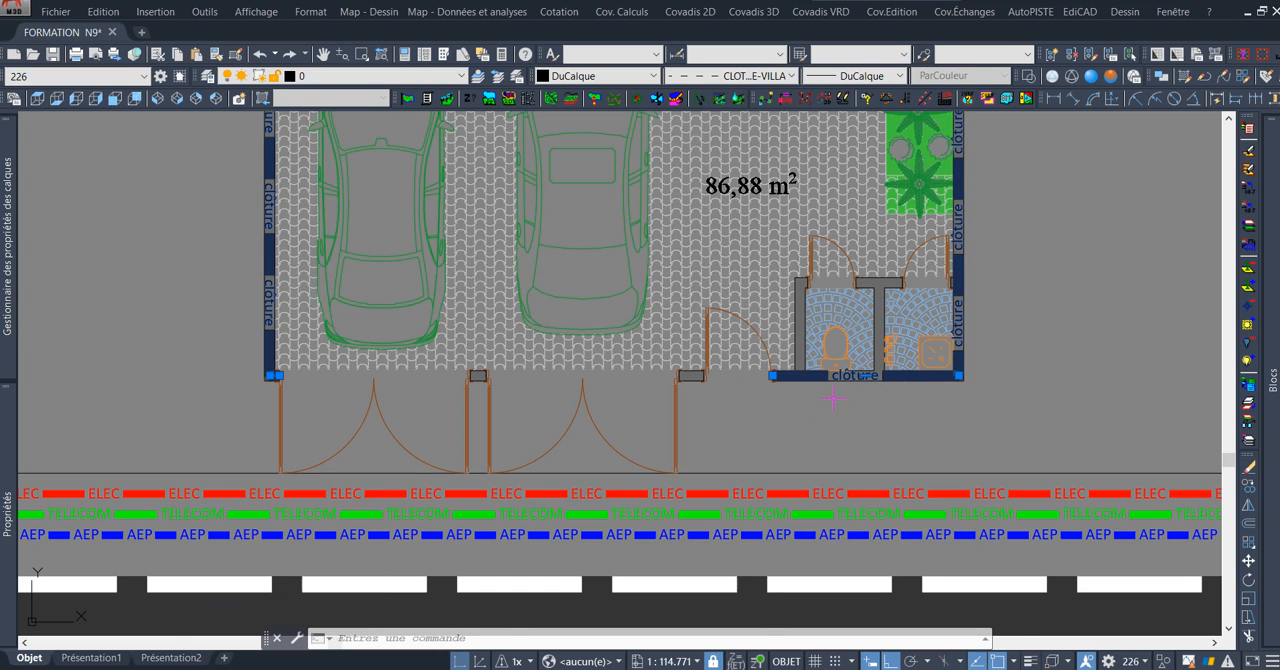
pyautogui.scroll(3, 906, 388)
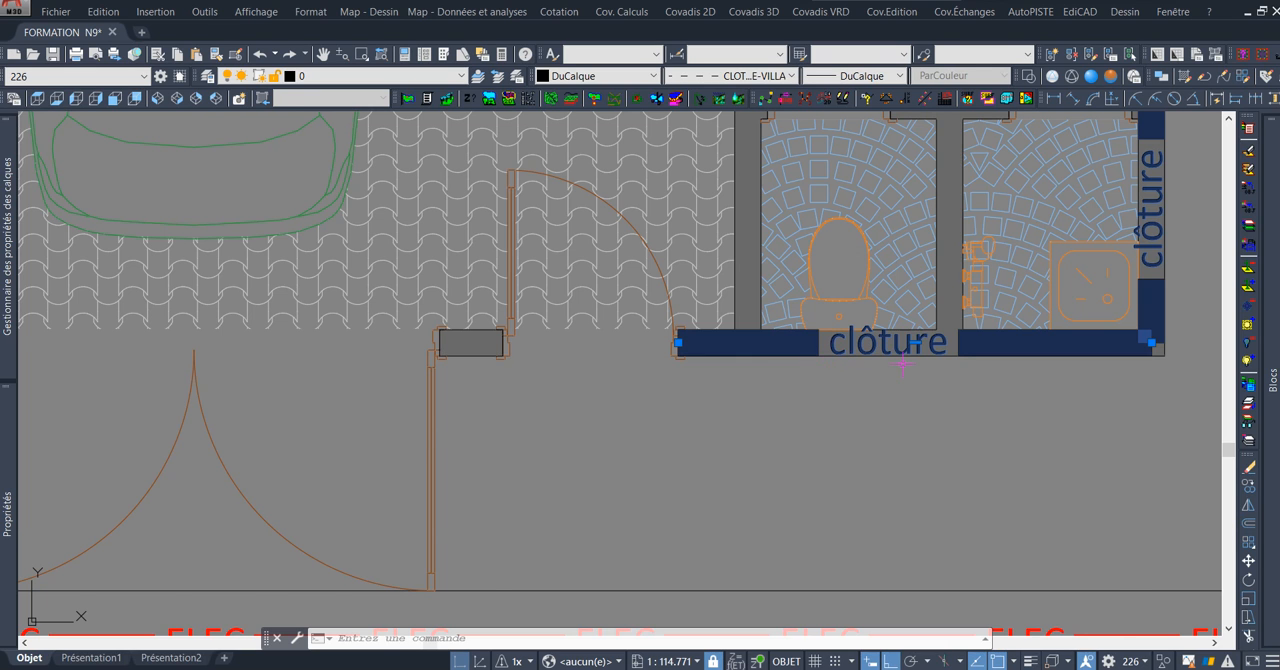
pyautogui.scroll(-2, 902, 362)
pyautogui.moveTo(1098, 340); pyautogui.dragTo(996, 377, button='middle')
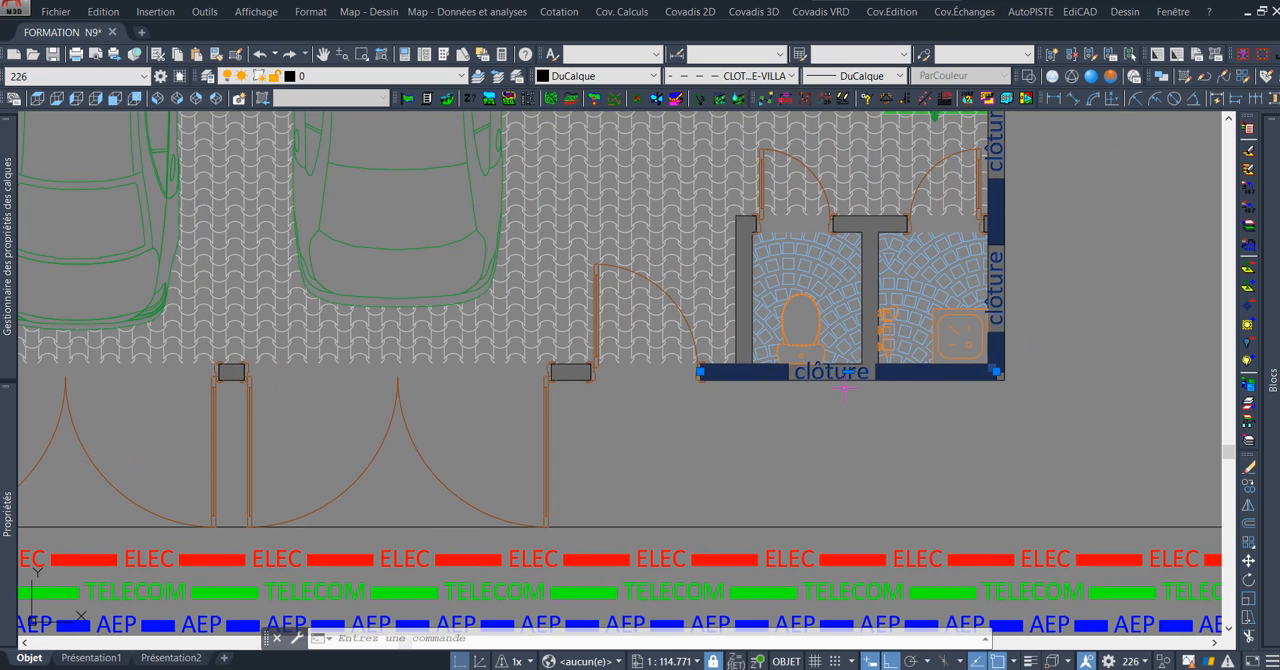
pyautogui.press('Escape')
# Examine the thickened clôture line along both side walls of the villa enclosure.
pyautogui.scroll(-2, 938, 448)
pyautogui.moveTo(1022, 141)
pyautogui.mouseDown(button='middle')
pyautogui.moveTo(987, 254)
pyautogui.moveTo(954, 266)
pyautogui.moveTo(870, 178)
pyautogui.mouseUp(button='middle')
pyautogui.scroll(2, 984, 255)
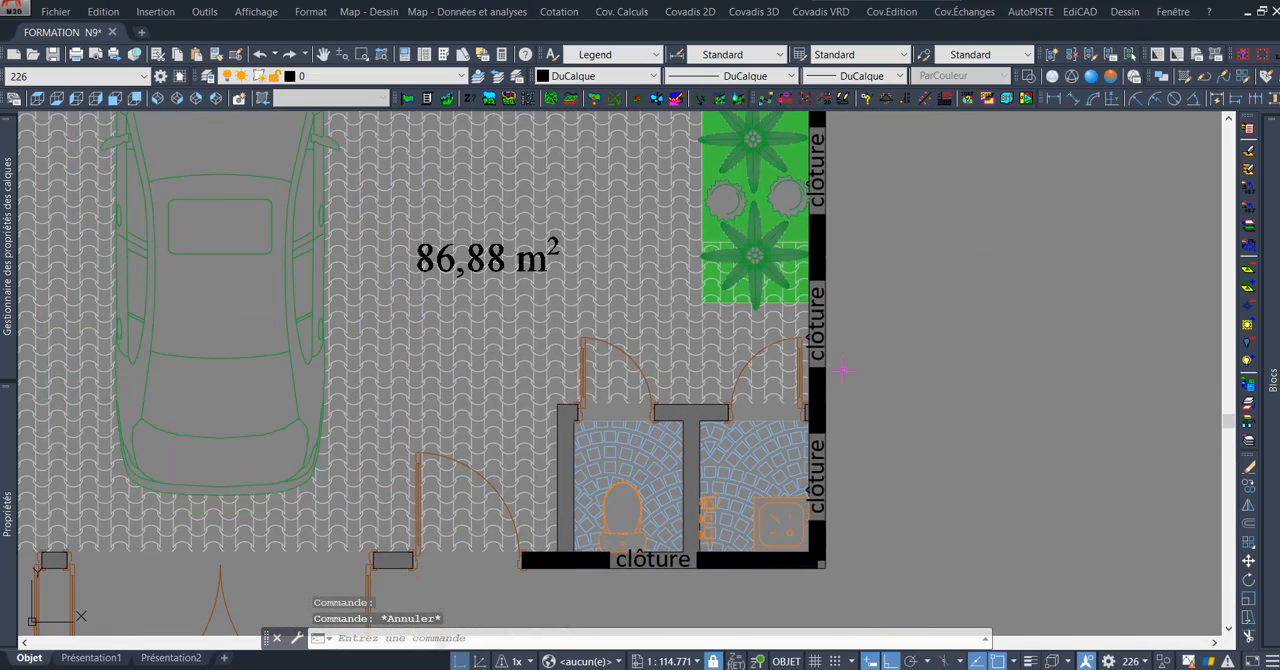
pyautogui.scroll(-2, 869, 293)
pyautogui.moveTo(877, 238)
pyautogui.mouseDown(button='middle')
pyautogui.moveTo(860, 517)
pyautogui.moveTo(912, 418)
pyautogui.mouseUp(button='middle')
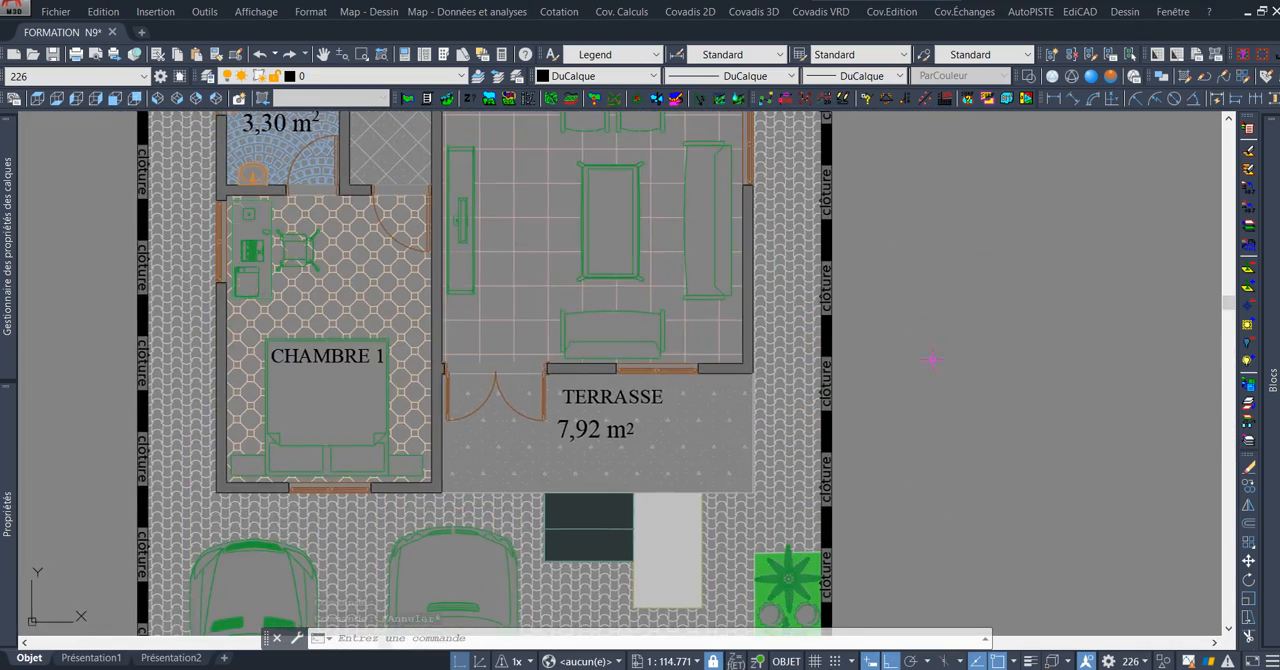
pyautogui.moveTo(932, 277); pyautogui.dragTo(933, 535, button='middle')
pyautogui.moveTo(940, 299); pyautogui.dragTo(946, 435, button='middle')
pyautogui.moveTo(948, 250); pyautogui.dragTo(950, 440, button='middle')
pyautogui.moveTo(952, 268); pyautogui.dragTo(954, 458, button='middle')
pyautogui.moveTo(833, 422); pyautogui.dragTo(965, 258, button='middle')
pyautogui.moveTo(651, 465)
pyautogui.mouseDown(button='middle')
pyautogui.moveTo(765, 385)
pyautogui.moveTo(657, 440)
pyautogui.moveTo(784, 309)
pyautogui.mouseUp(button='middle')
pyautogui.moveTo(548, 500); pyautogui.dragTo(661, 223, button='middle')
pyautogui.scroll(6, 640, 340)
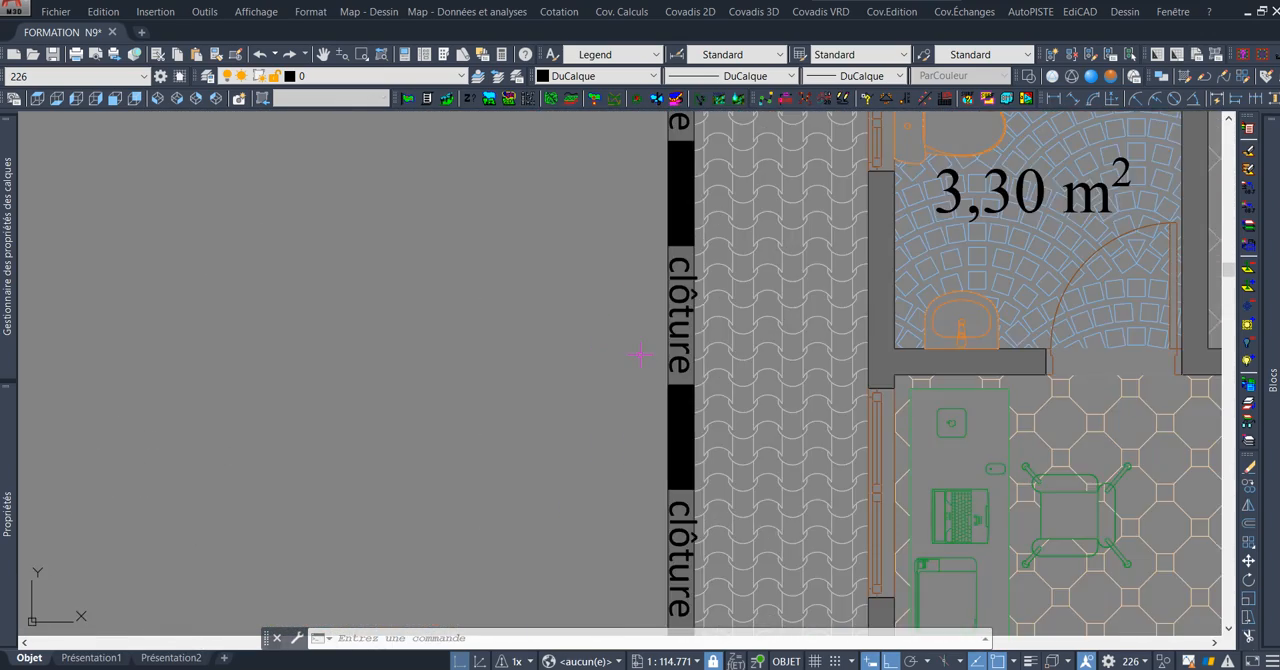
# Check the thickened fence line at the front corners, the gate openings and around the toilets.
pyautogui.scroll(-7, 660, 320)
pyautogui.moveTo(758, 532); pyautogui.dragTo(746, 142, button='middle')
pyautogui.scroll(8, 657, 379)
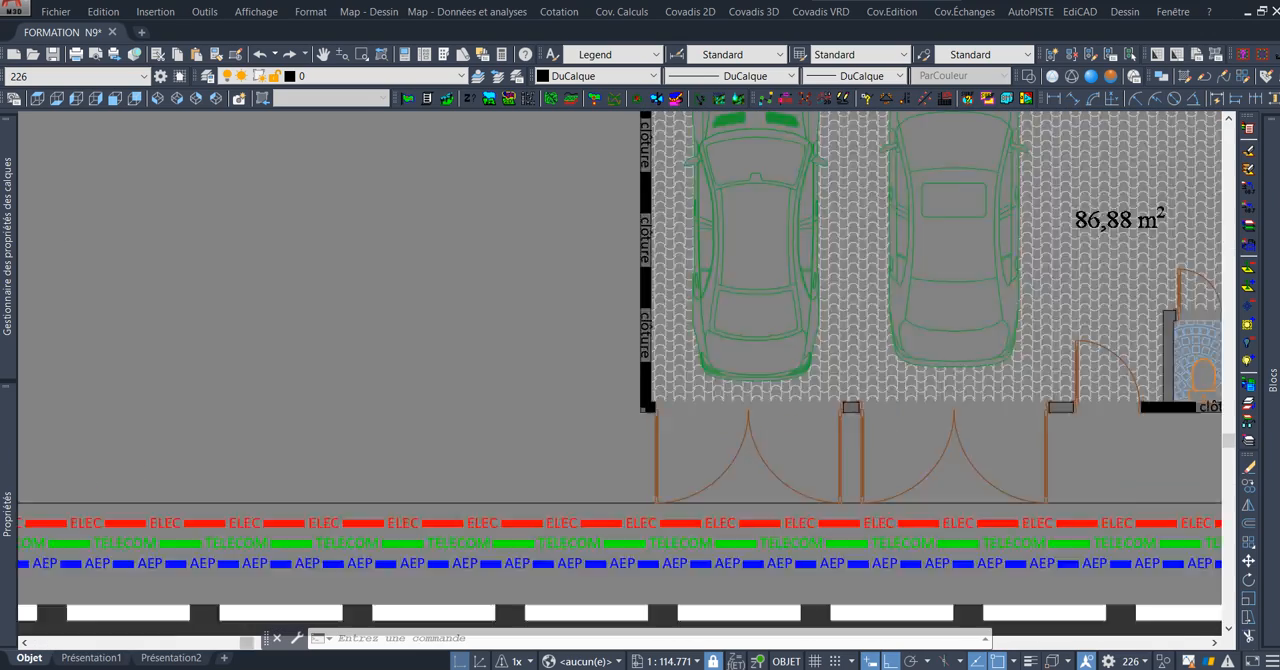
pyautogui.scroll(-6, 657, 380)
pyautogui.moveTo(1140, 415); pyautogui.dragTo(686, 352, button='middle')
pyautogui.scroll(2, 738, 342)
pyautogui.scroll(2, 805, 396)
pyautogui.moveTo(998, 428); pyautogui.dragTo(863, 459, button='middle')
pyautogui.moveTo(909, 275)
pyautogui.mouseDown(button='middle')
pyautogui.moveTo(905, 347)
pyautogui.moveTo(900, 289)
pyautogui.moveTo(891, 350)
pyautogui.mouseUp(button='middle')
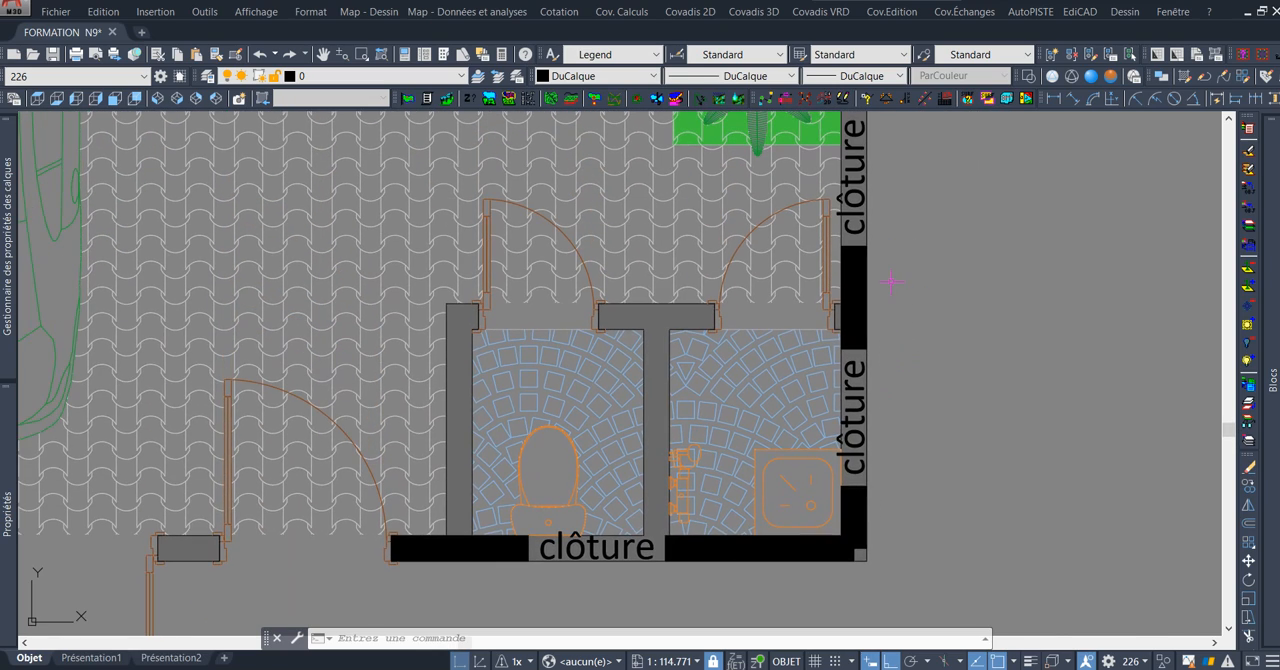
pyautogui.scroll(-2, 890, 283)
pyautogui.moveTo(910, 182)
pyautogui.mouseDown(button='middle')
pyautogui.moveTo(877, 337)
pyautogui.moveTo(896, 197)
pyautogui.mouseUp(button='middle')
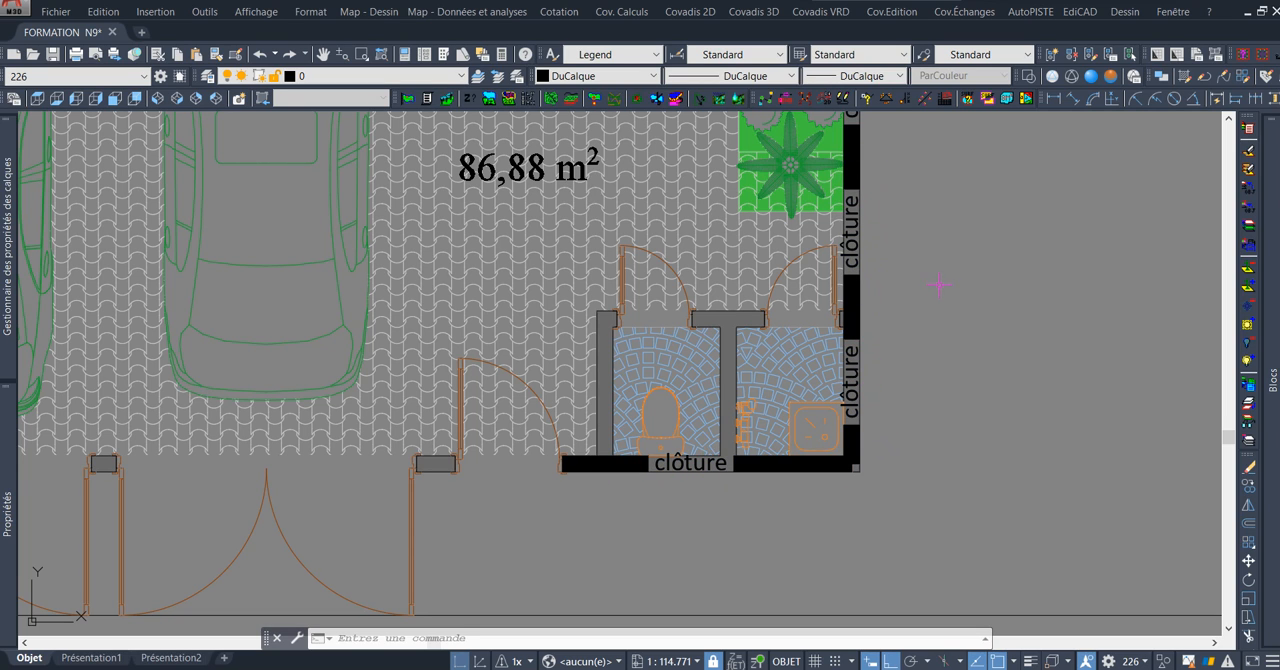
# Examine the ELEC, TELECOM and AEP network lines along the road together with the linetype samples beside it.
pyautogui.scroll(-5, 937, 282)
pyautogui.scroll(3, 1123, 334)
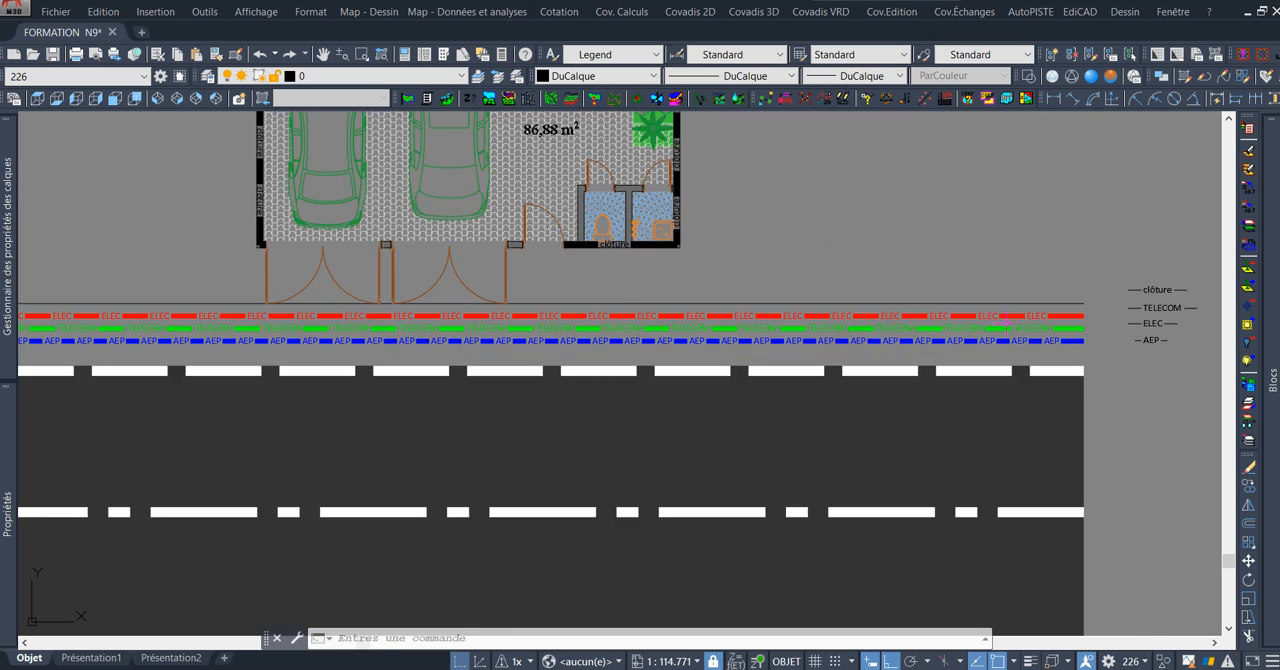
pyautogui.scroll(2, 959, 297)
pyautogui.moveTo(722, 303); pyautogui.dragTo(728, 206, button='middle')
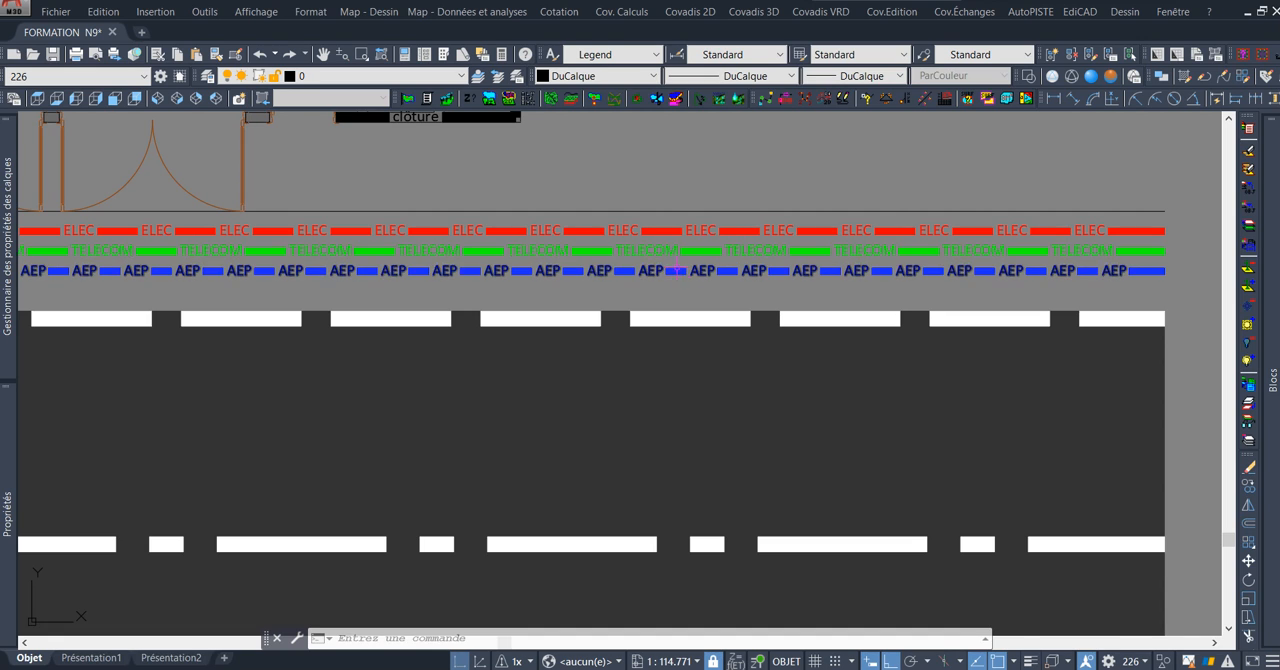
pyautogui.scroll(-4, 619, 262)
pyautogui.scroll(2, 619, 262)
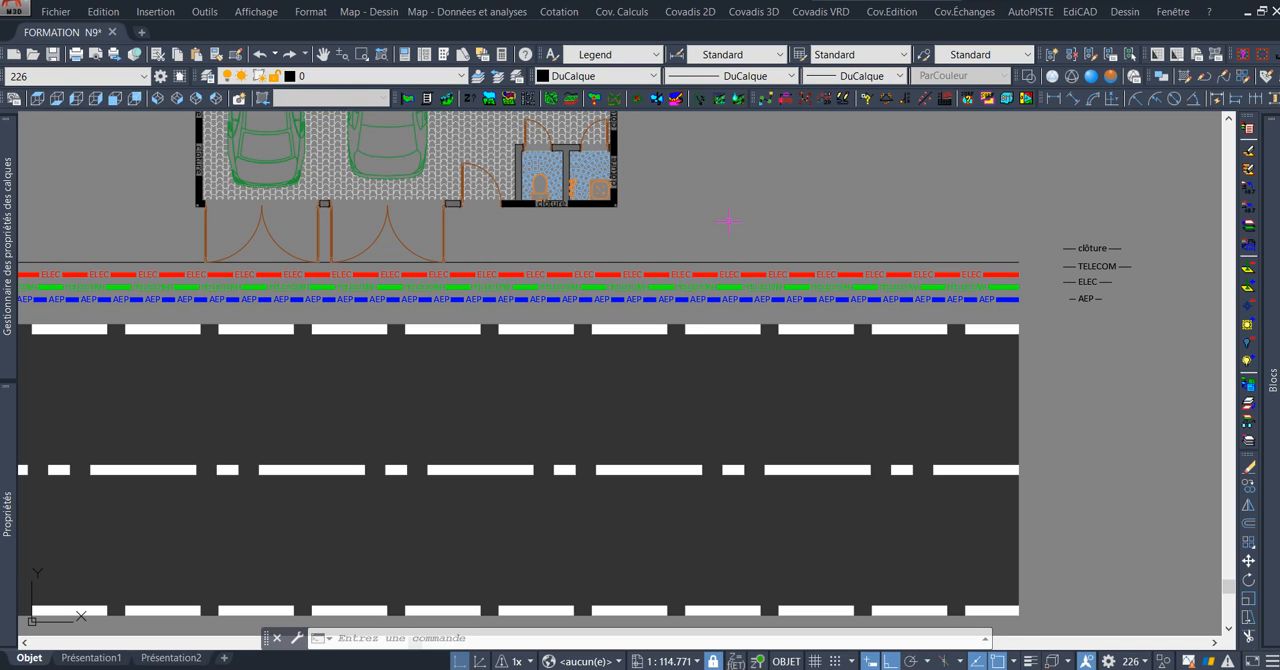
pyautogui.scroll(-3, 818, 191)
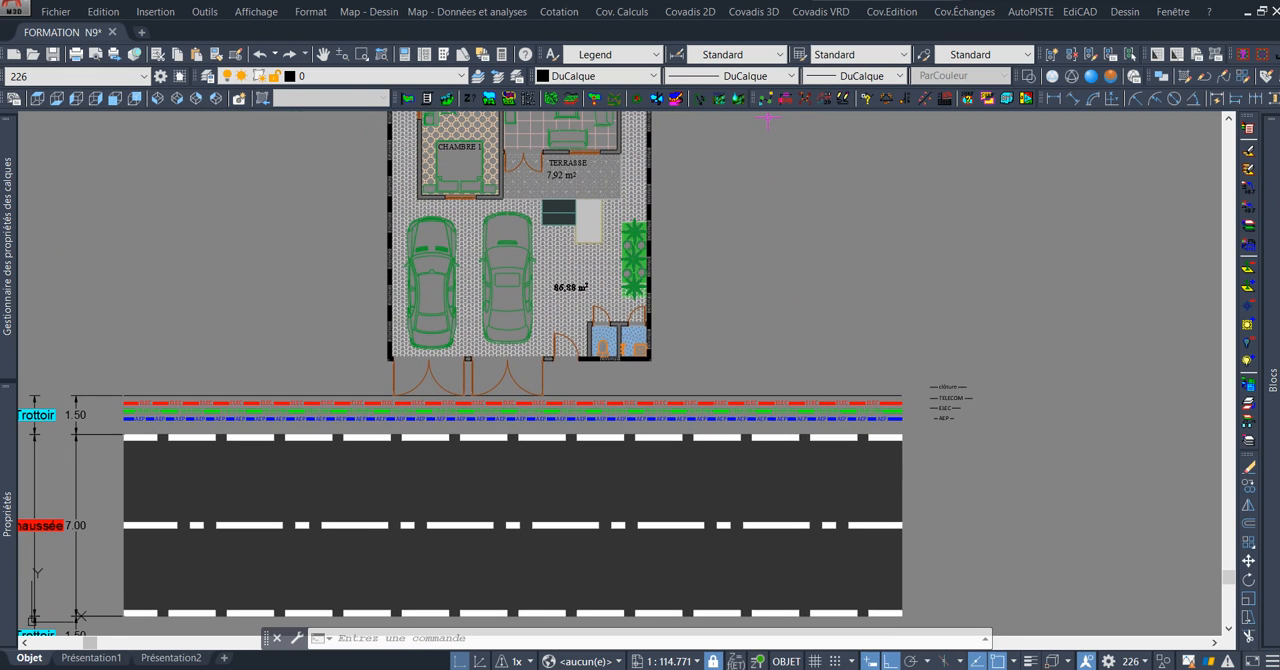
# Review the drawing's loaded linetypes and their descriptions in the linetype manager.
pyautogui.click(755, 76)
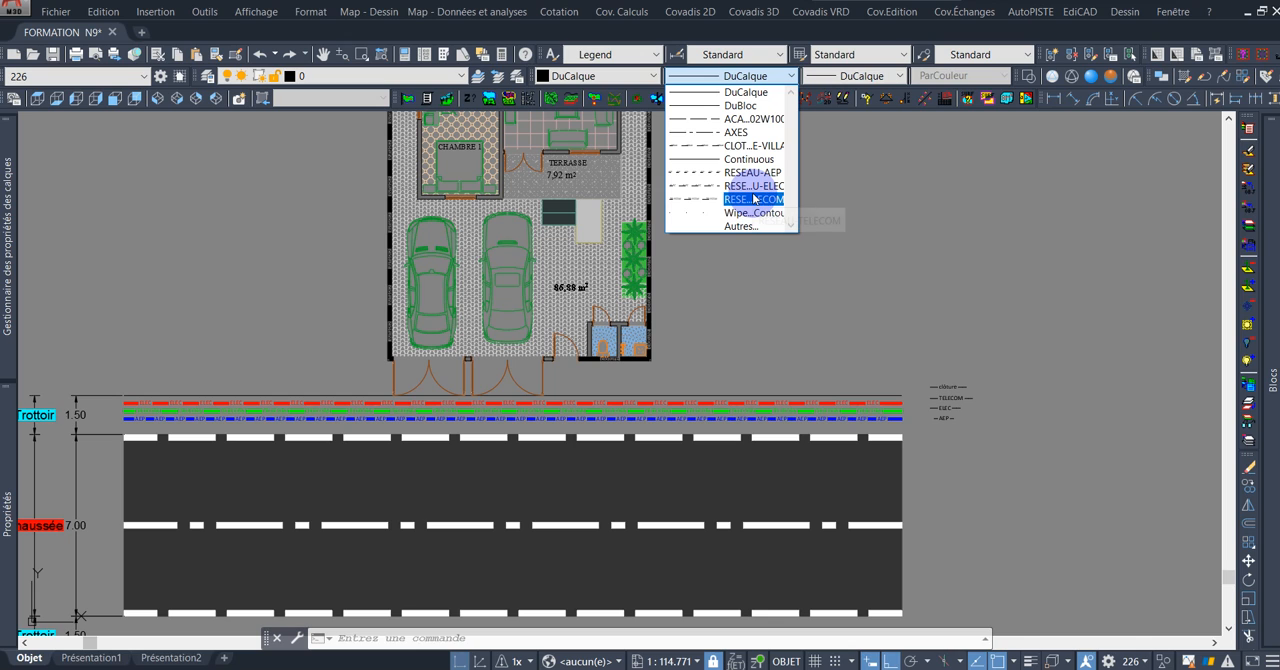
pyautogui.click(741, 226)
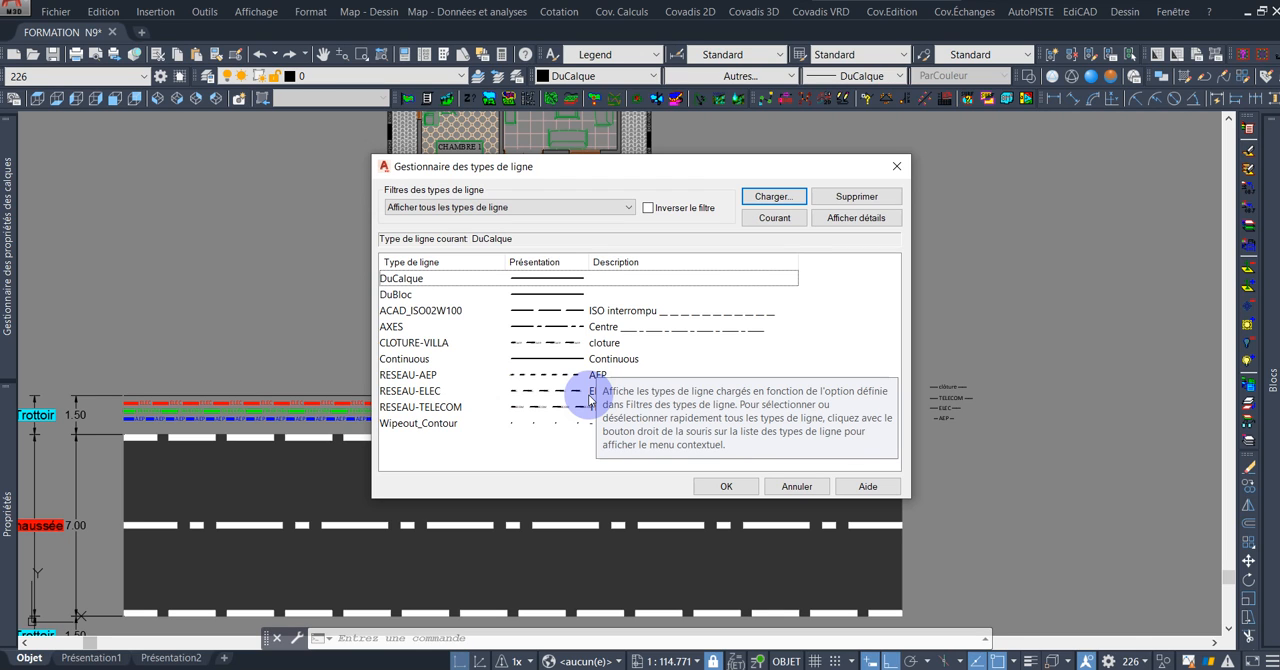
pyautogui.click(735, 486)
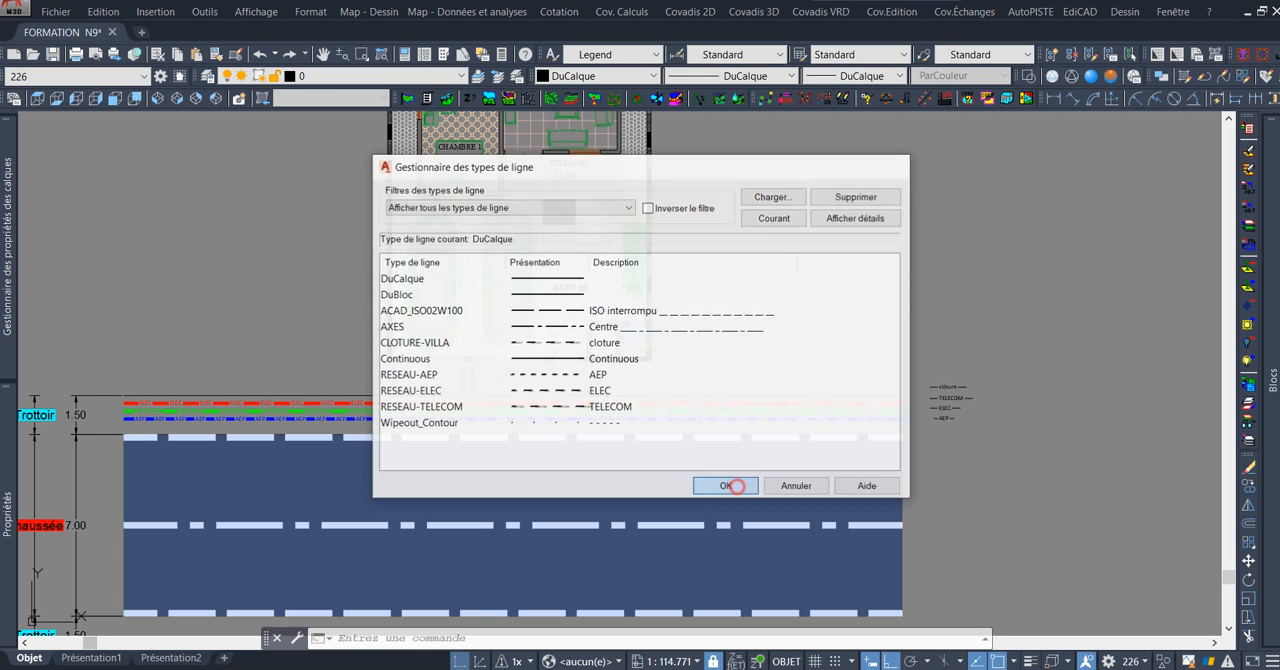
# Switch to the V8 folder in File Explorer and open TYPES DE LIGNES.lin in Notepad to view the linetype definitions.
pyautogui.scroll(-5, 735, 382)
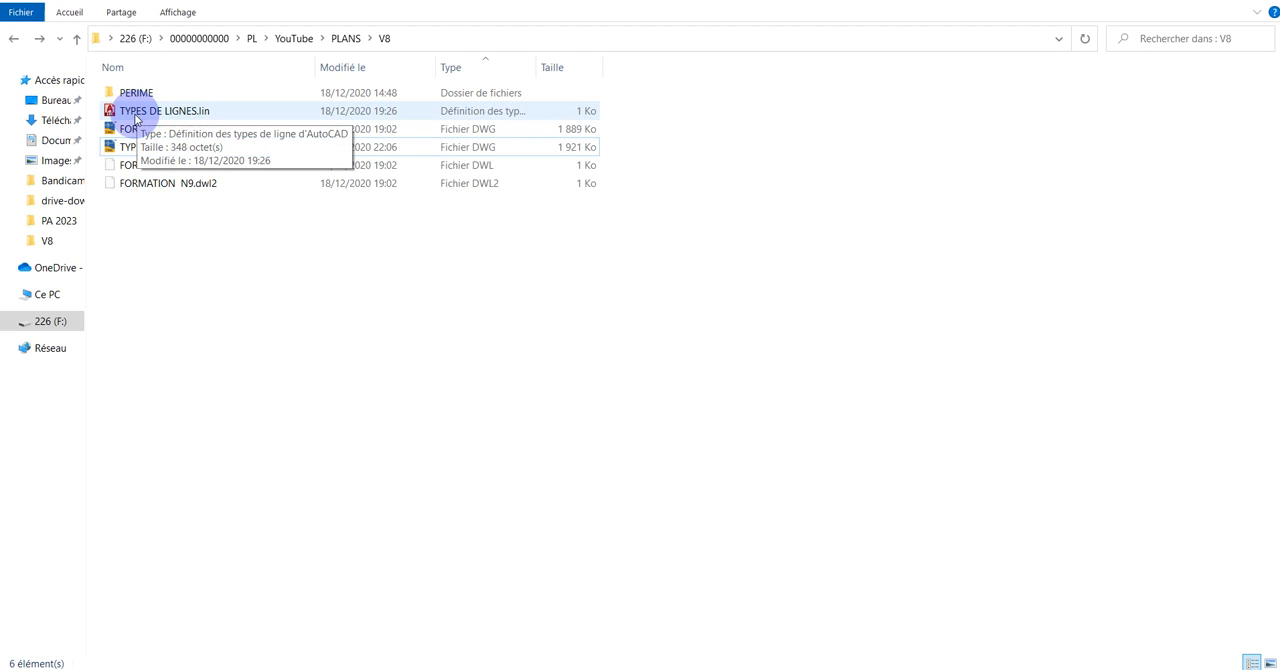
pyautogui.doubleClick(229, 112)
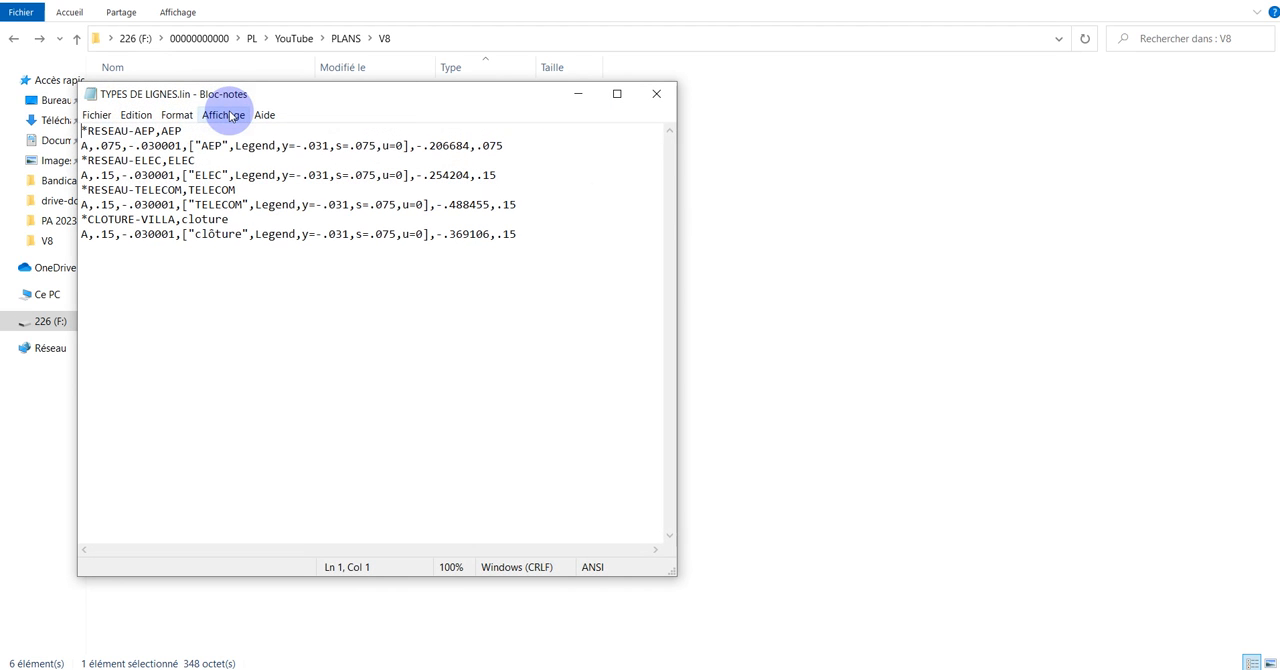
pyautogui.moveTo(403, 95); pyautogui.dragTo(723, 97)
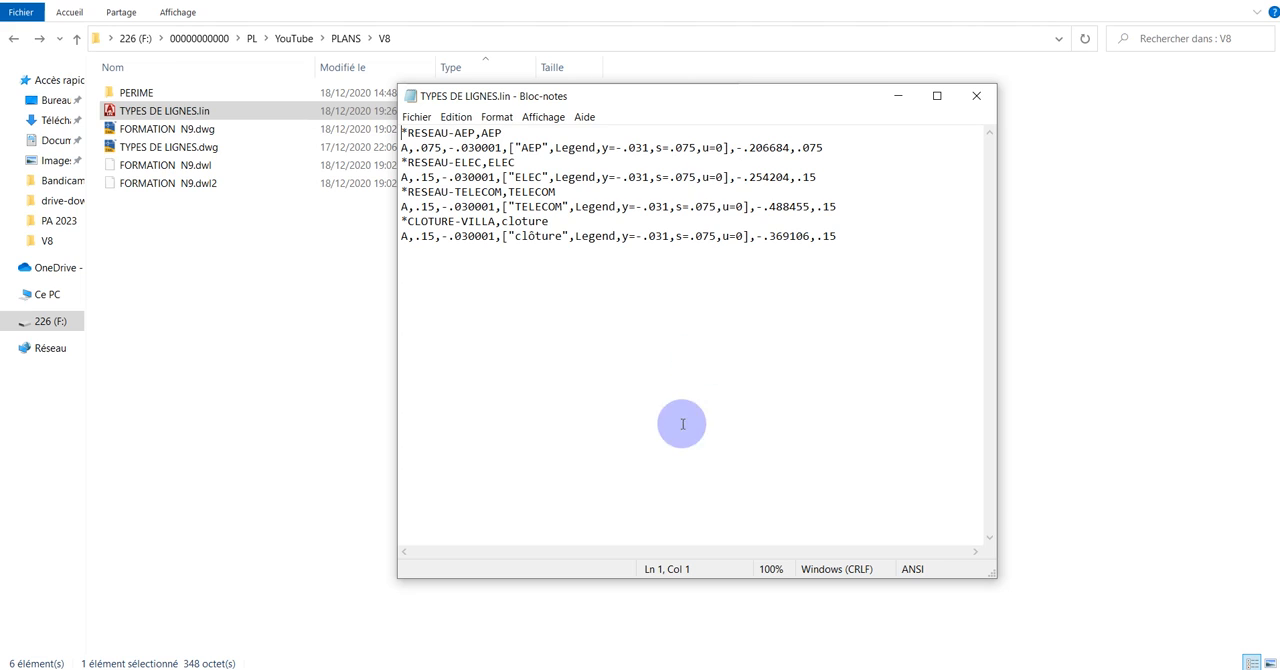
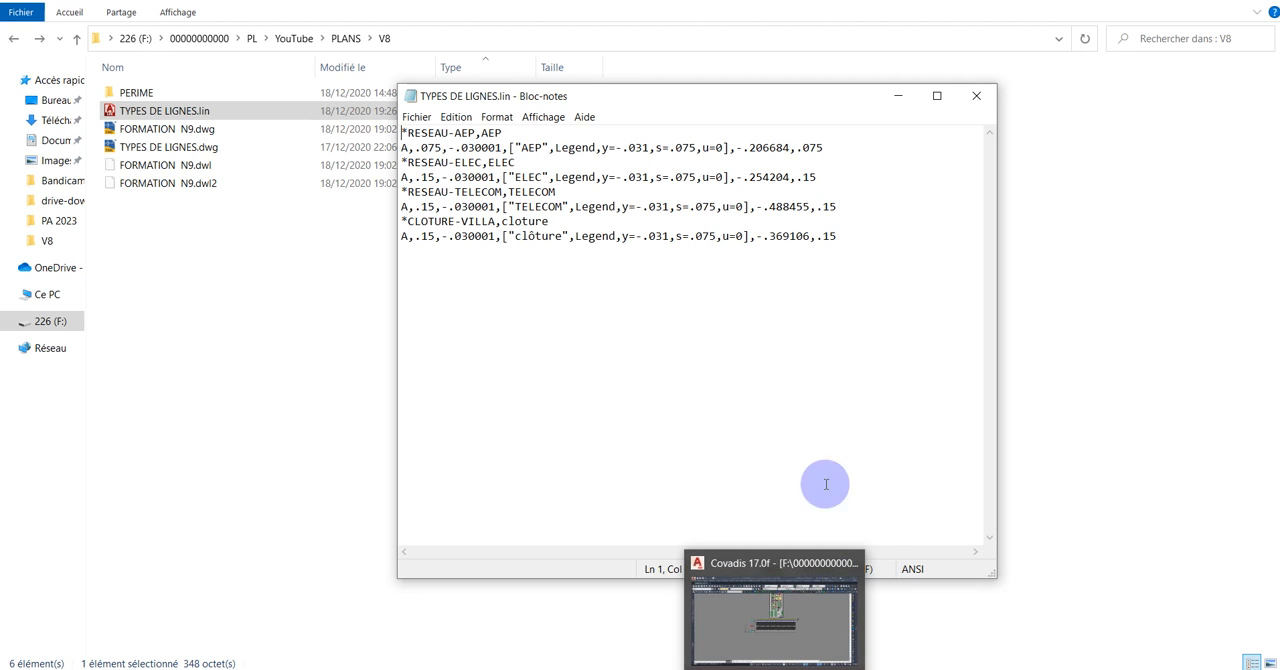
# Close the TYPES DE LIGNES.lin text file and switch back to the FORMATION N9 drawing in Covadis.
pyautogui.click(977, 96)
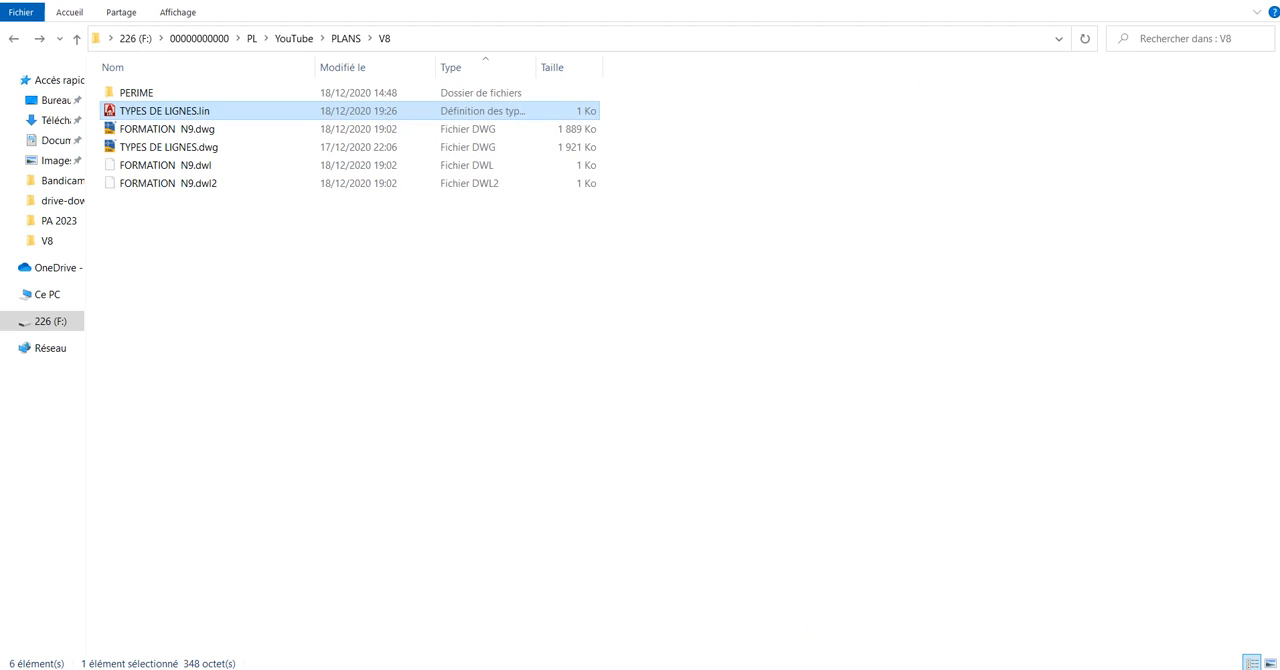
pyautogui.click(822, 668)
pyautogui.scroll(8, 702, 328)
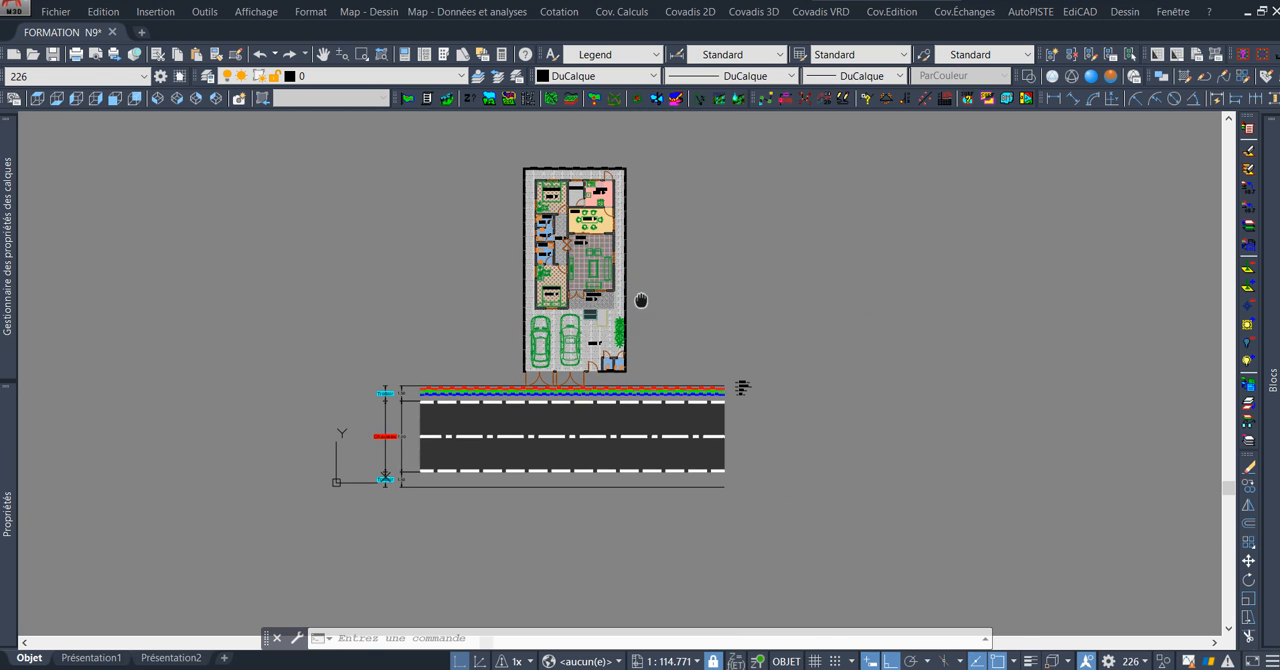
pyautogui.scroll(-5, 702, 328)
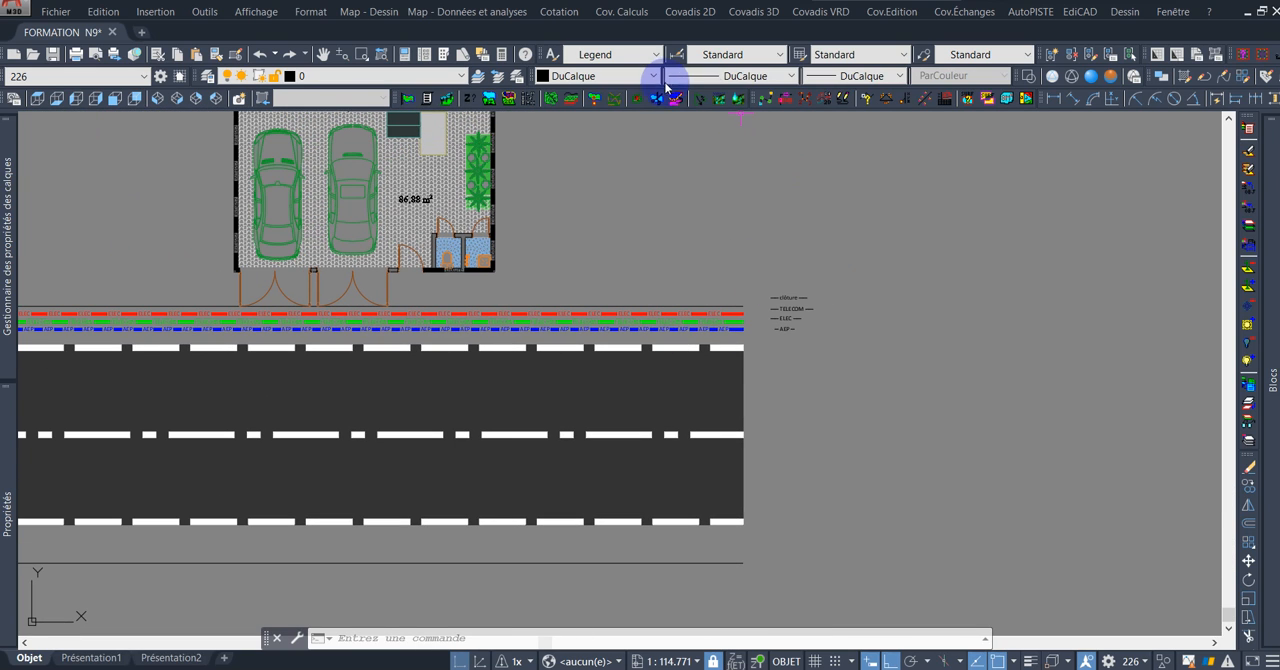
# Open the linetype manager and select TYPES DE LIGNES.lin from the V8 folder as the file to load linetypes from.
pyautogui.click(737, 78)
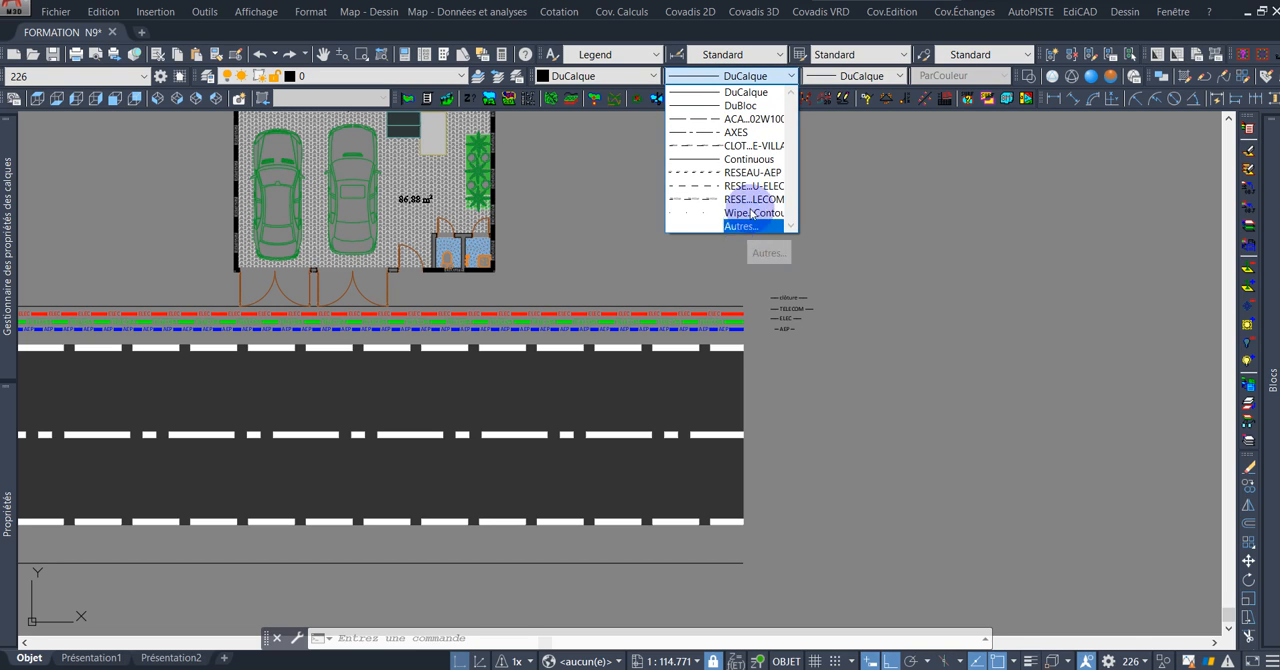
pyautogui.click(755, 80)
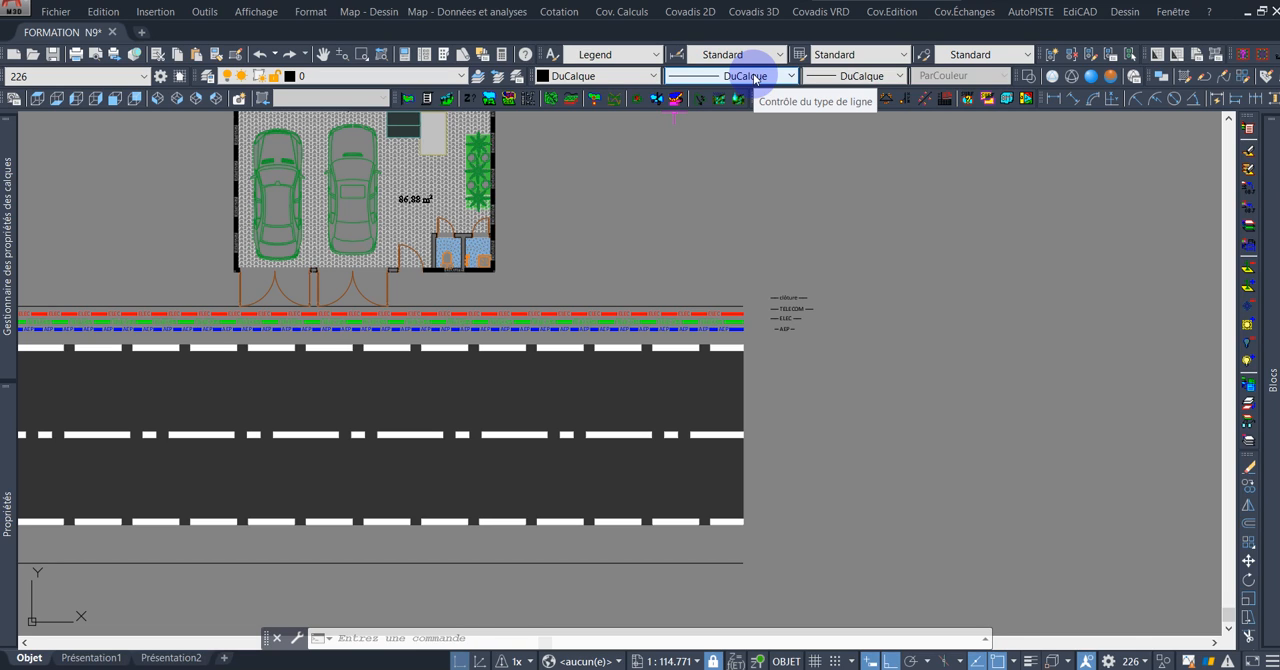
pyautogui.click(755, 80)
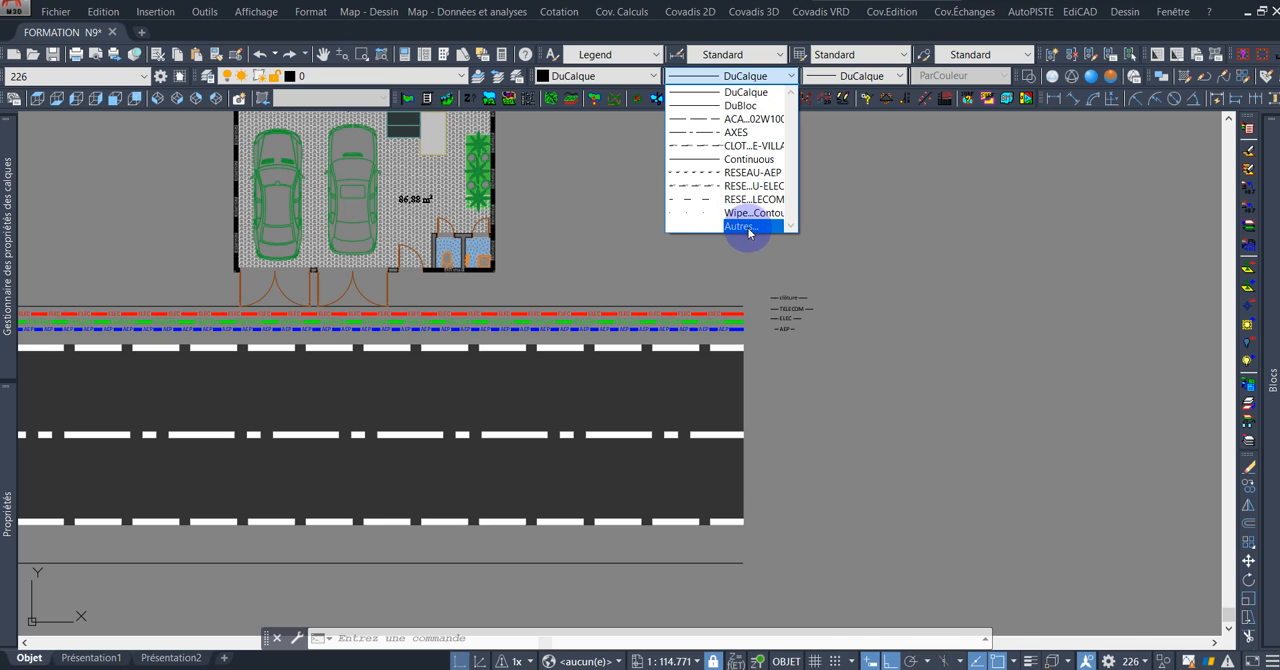
pyautogui.click(748, 228)
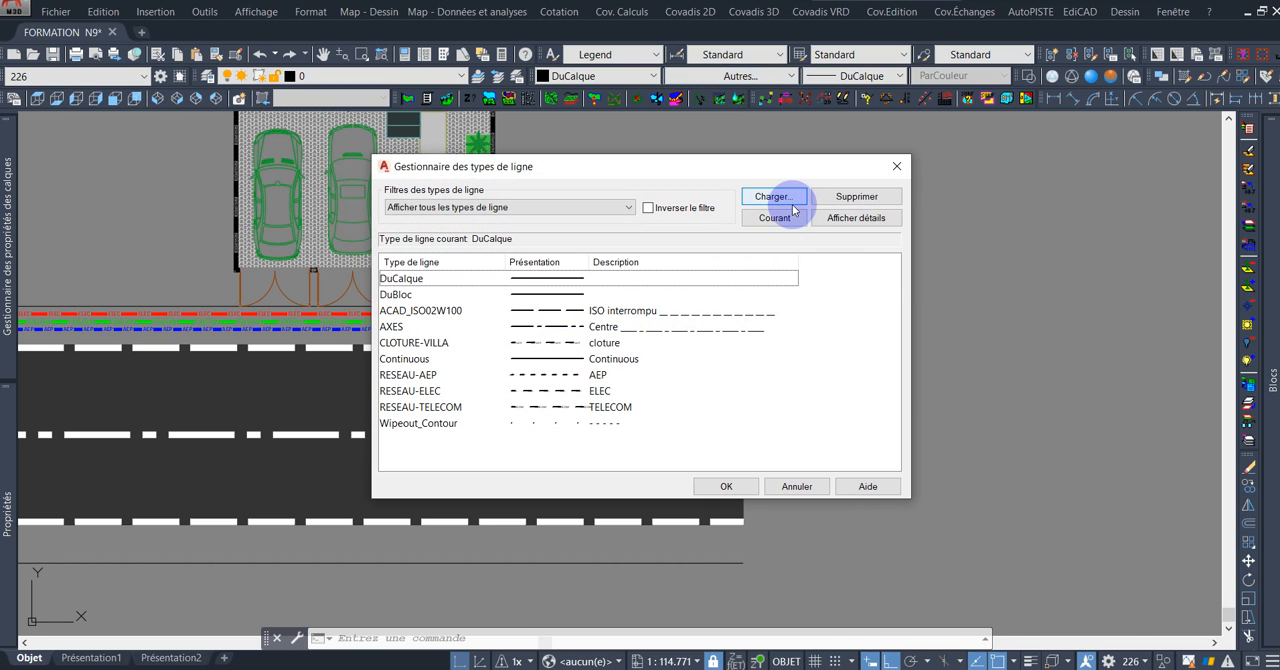
pyautogui.click(778, 198)
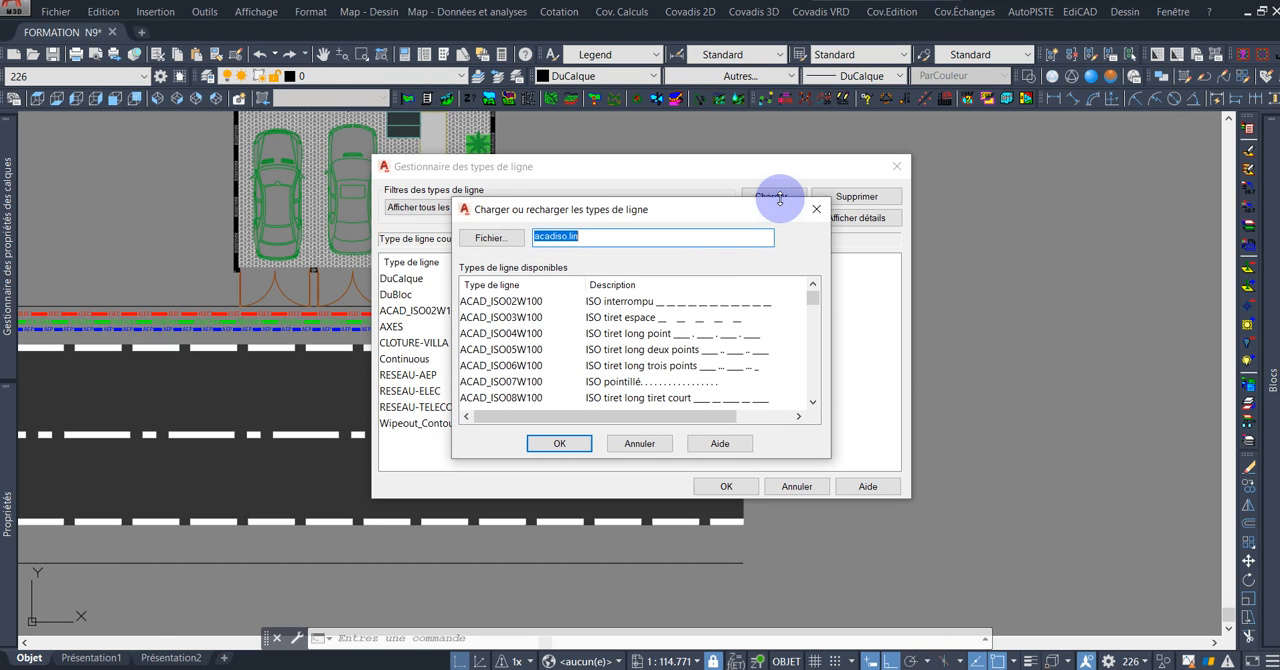
pyautogui.click(494, 240)
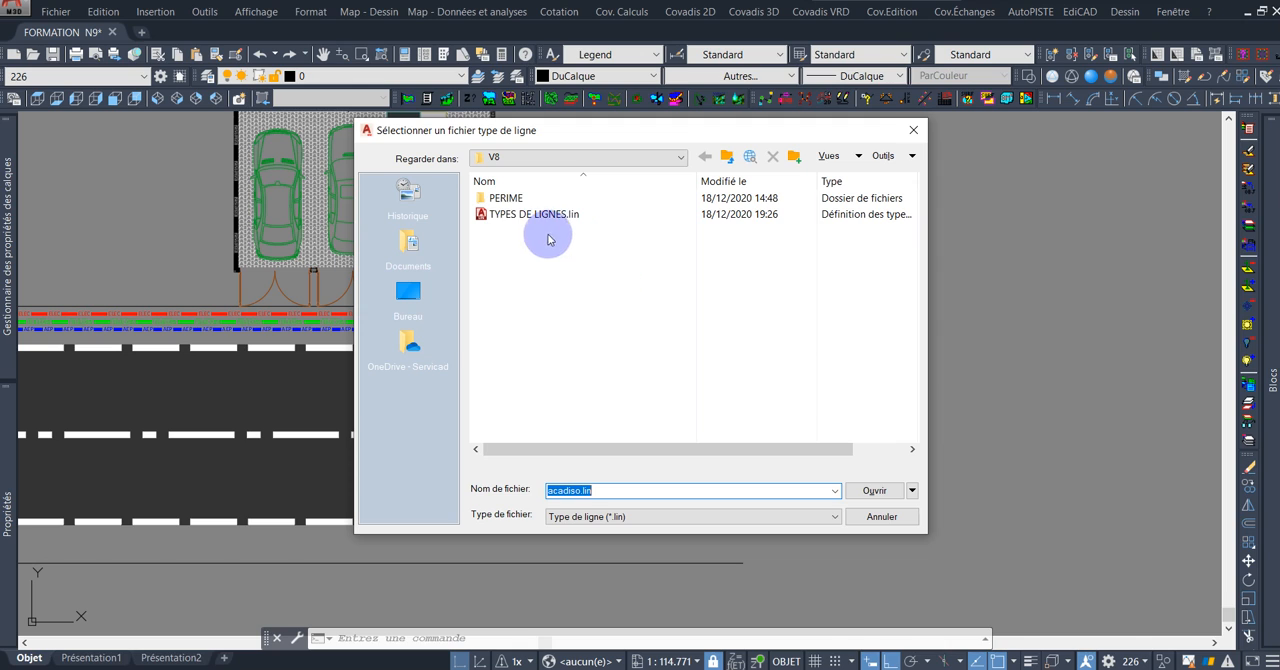
pyautogui.doubleClick(601, 216)
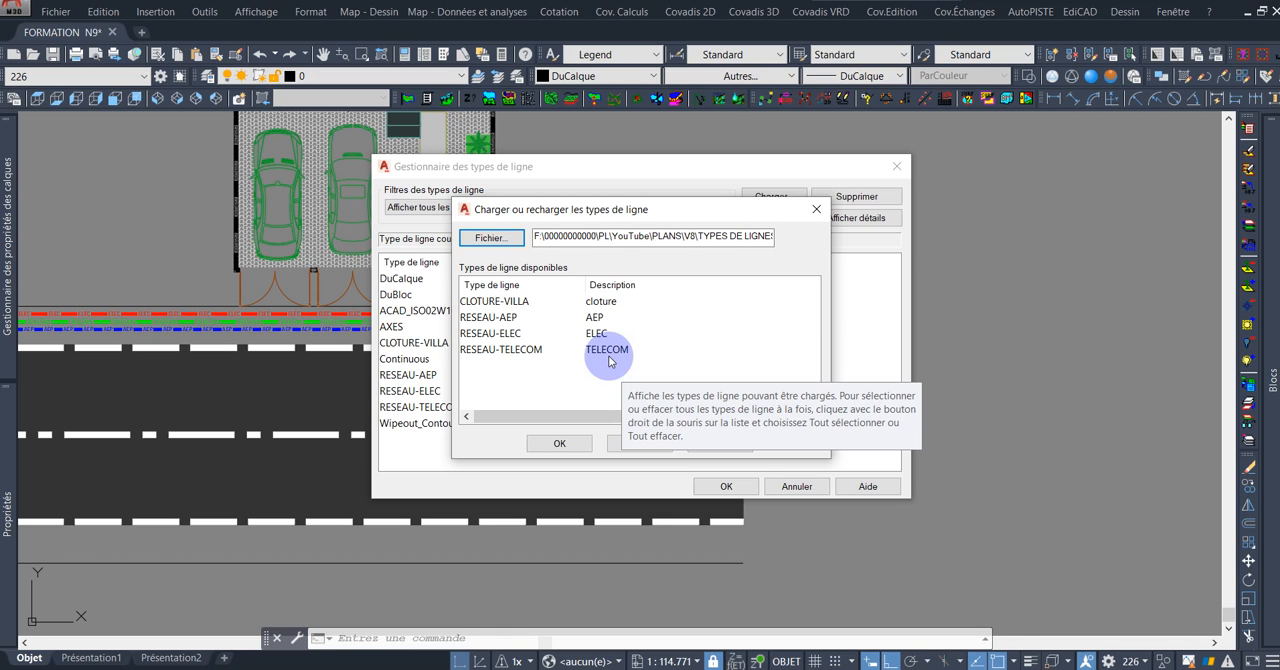
# Select the CLOTURE-VILLA linetype from the file and reload its definition into the drawing.
pyautogui.click(565, 443)
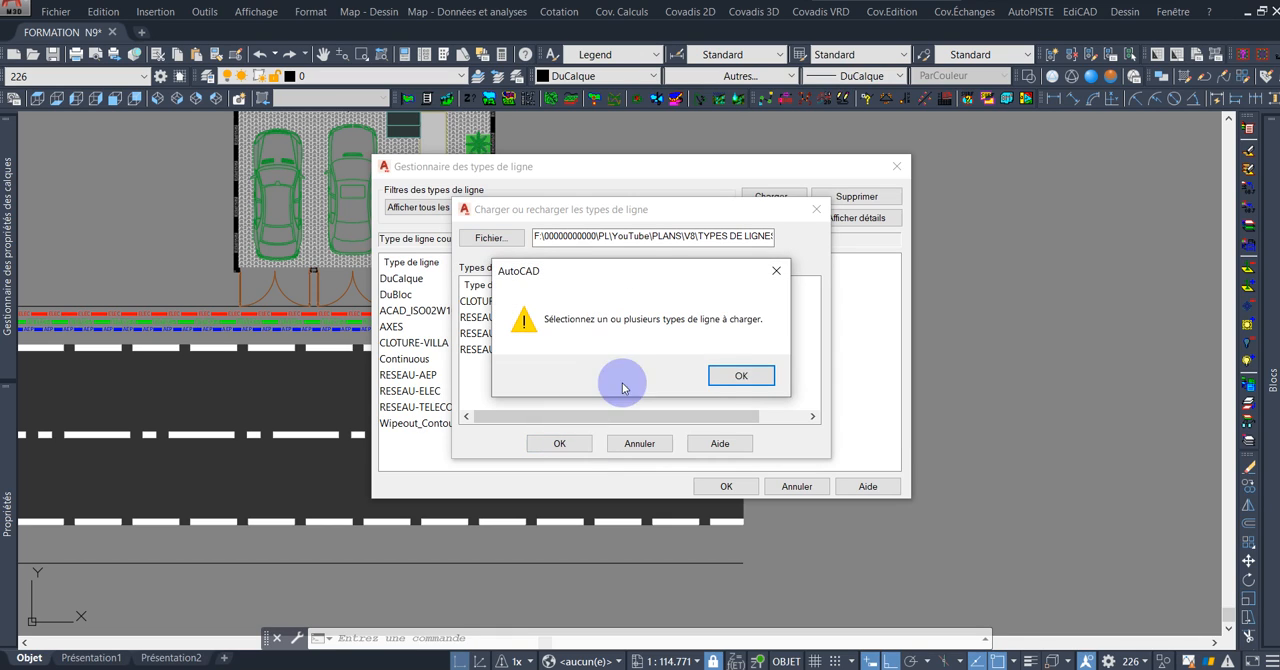
pyautogui.click(765, 375)
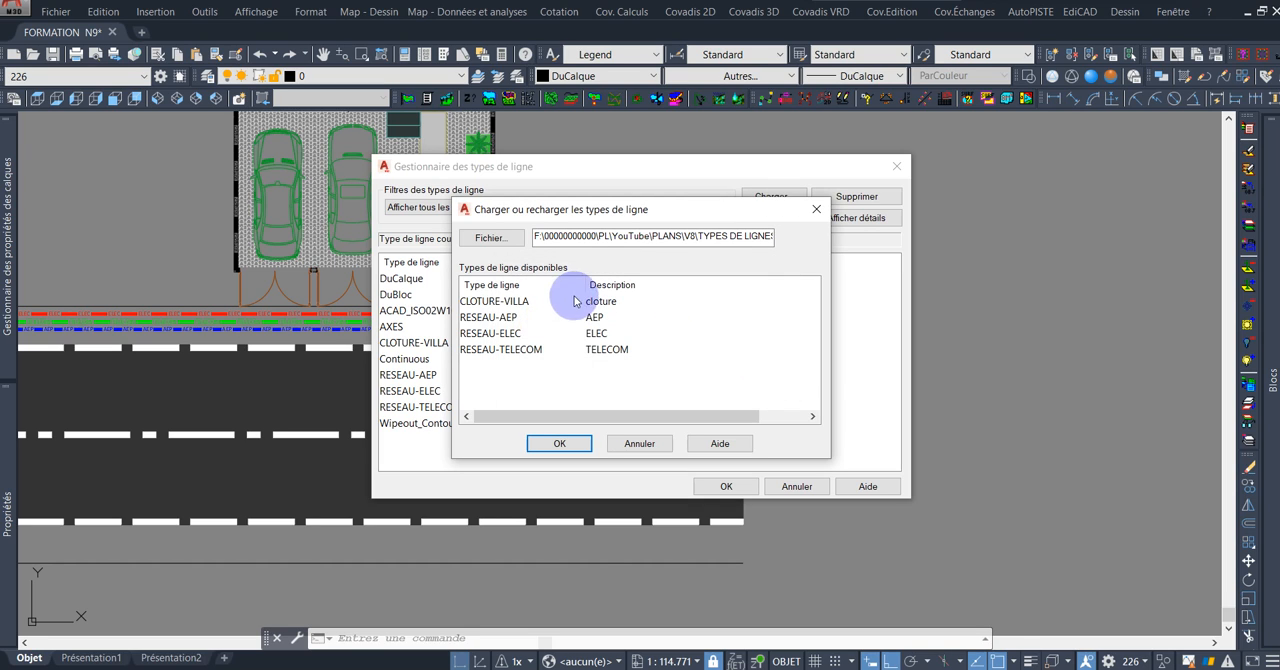
pyautogui.click(510, 306)
pyautogui.click(560, 443)
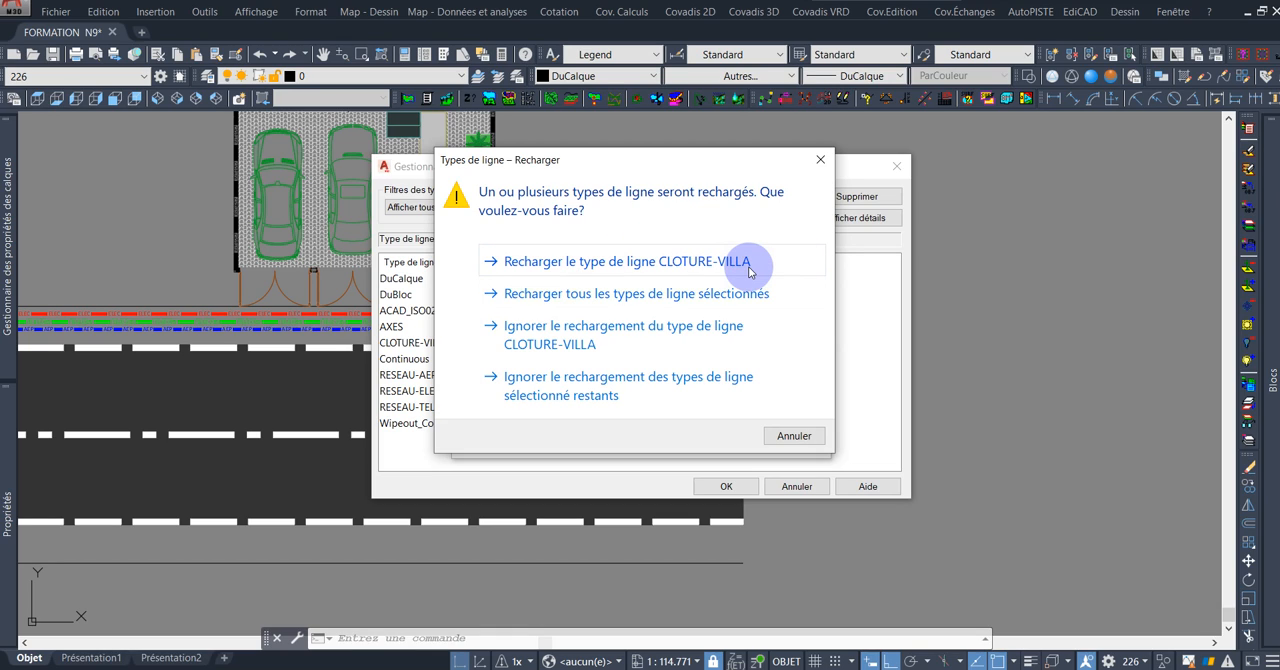
pyautogui.click(663, 261)
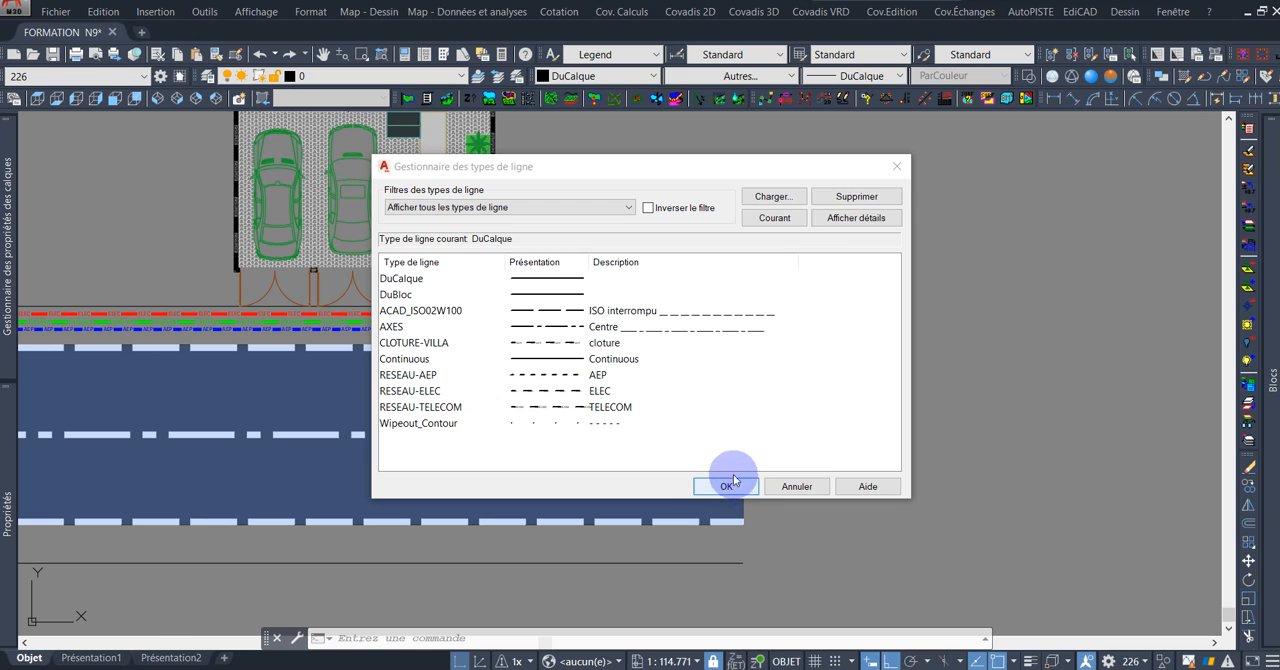
# Reload the RESEAU-ELEC linetype from TYPES DE LIGNES.lin and accept the linetype manager.
pyautogui.click(770, 196)
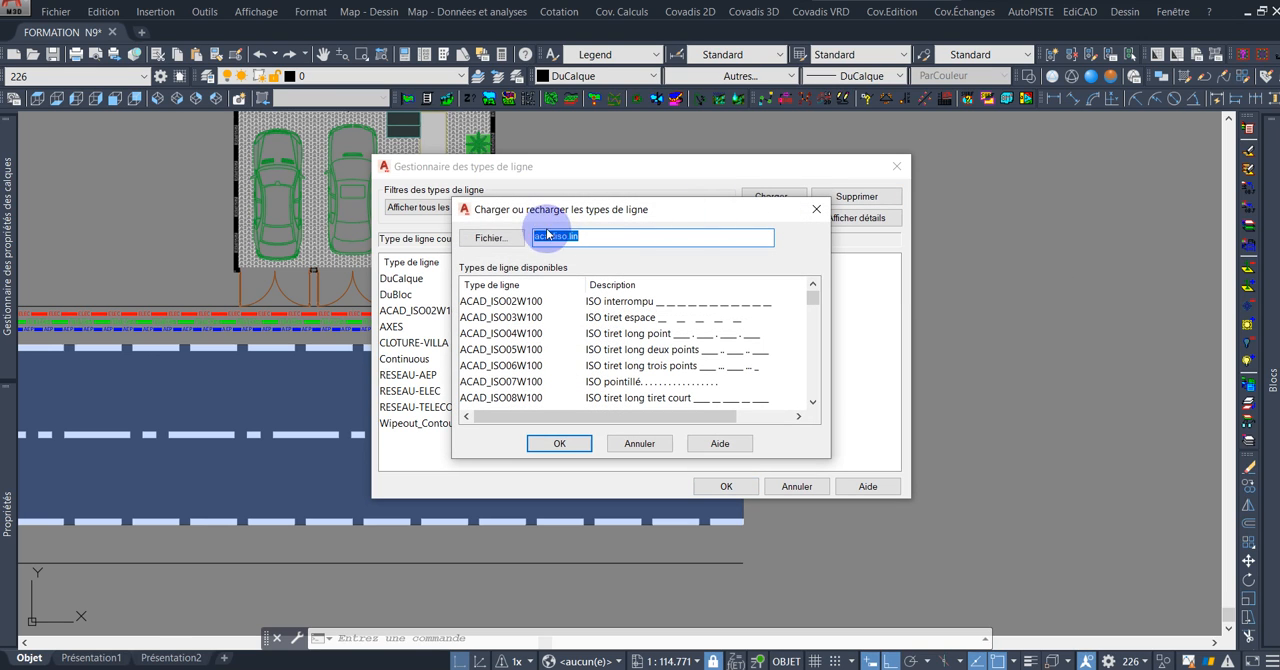
pyautogui.click(490, 237)
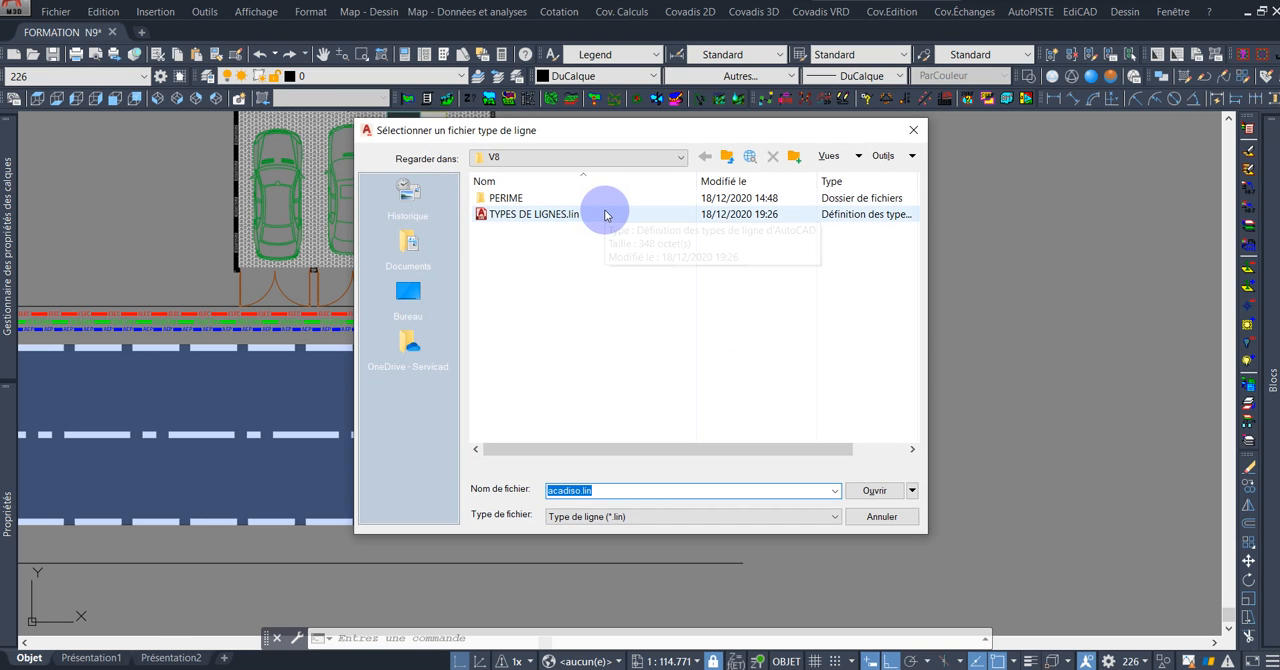
pyautogui.doubleClick(603, 215)
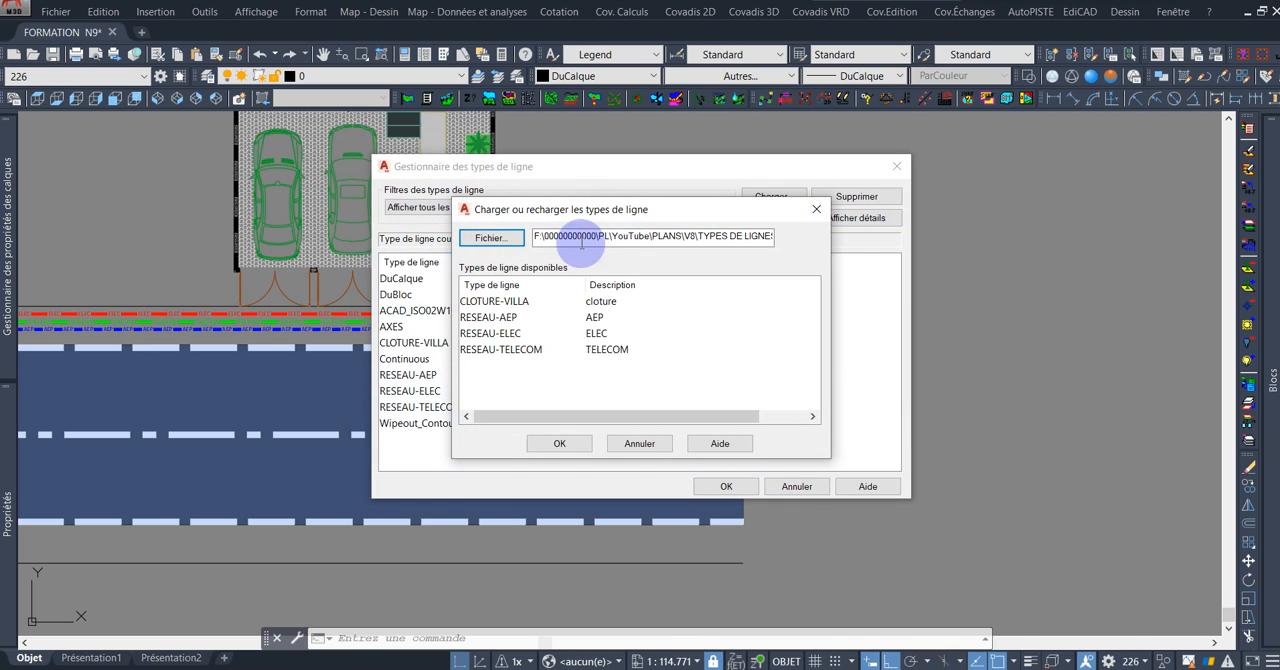
pyautogui.click(508, 336)
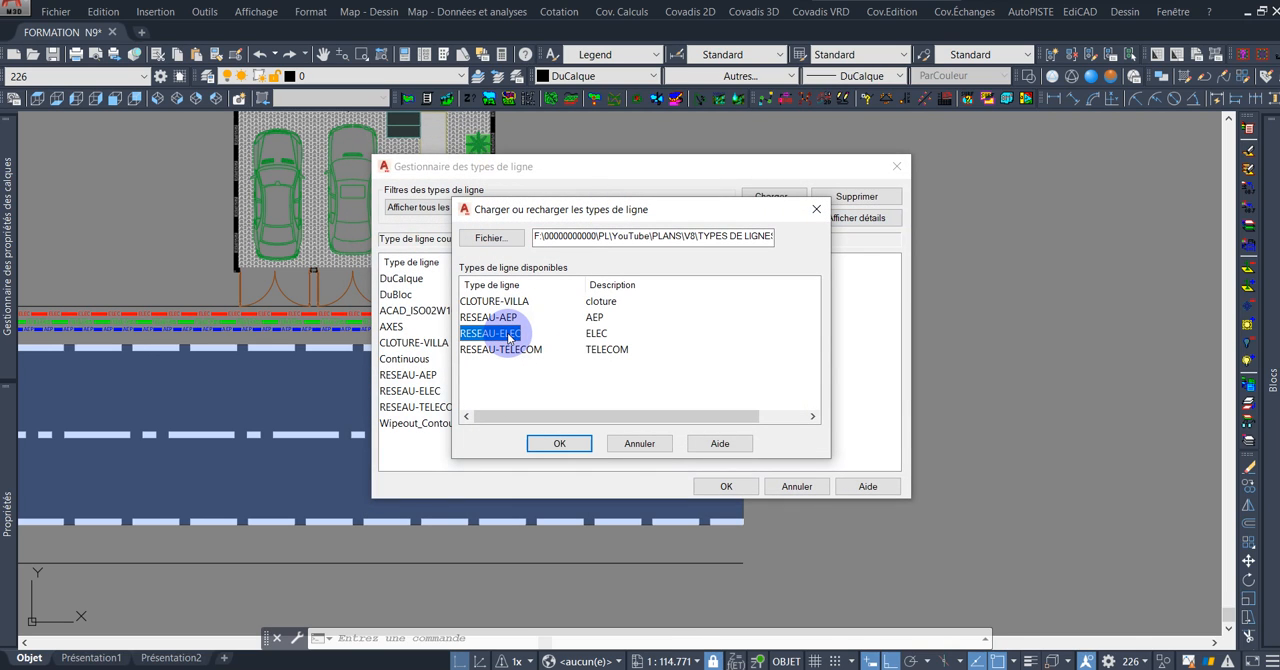
pyautogui.click(560, 443)
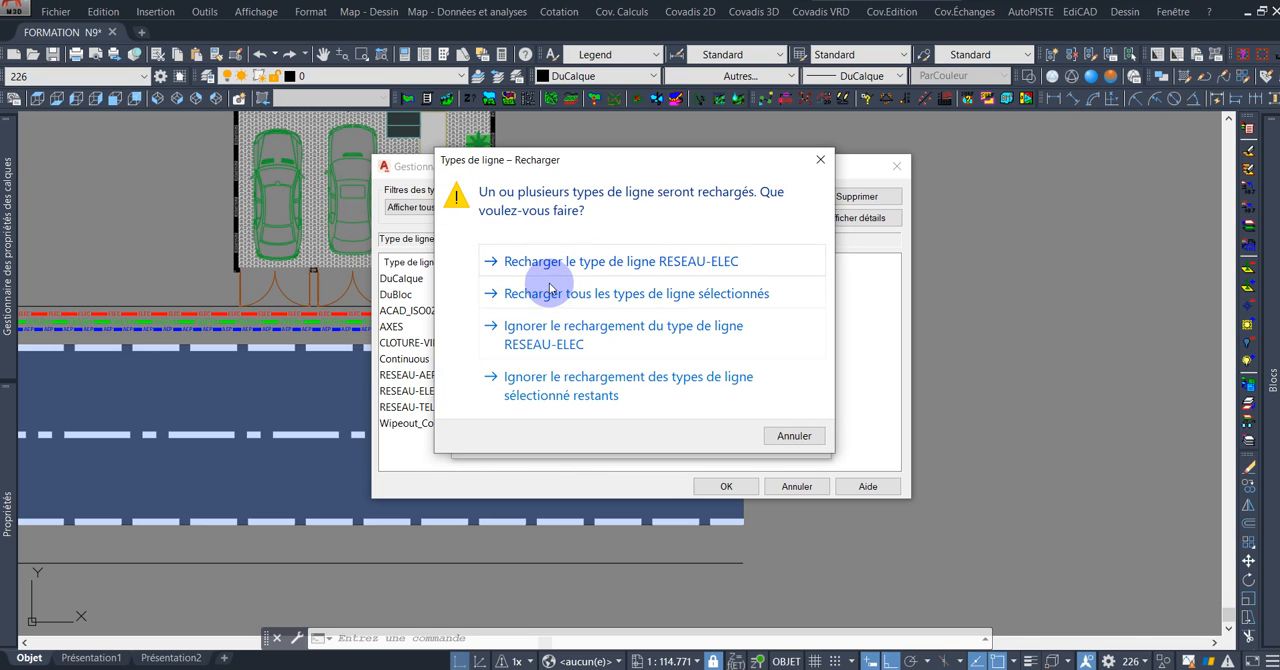
pyautogui.click(613, 262)
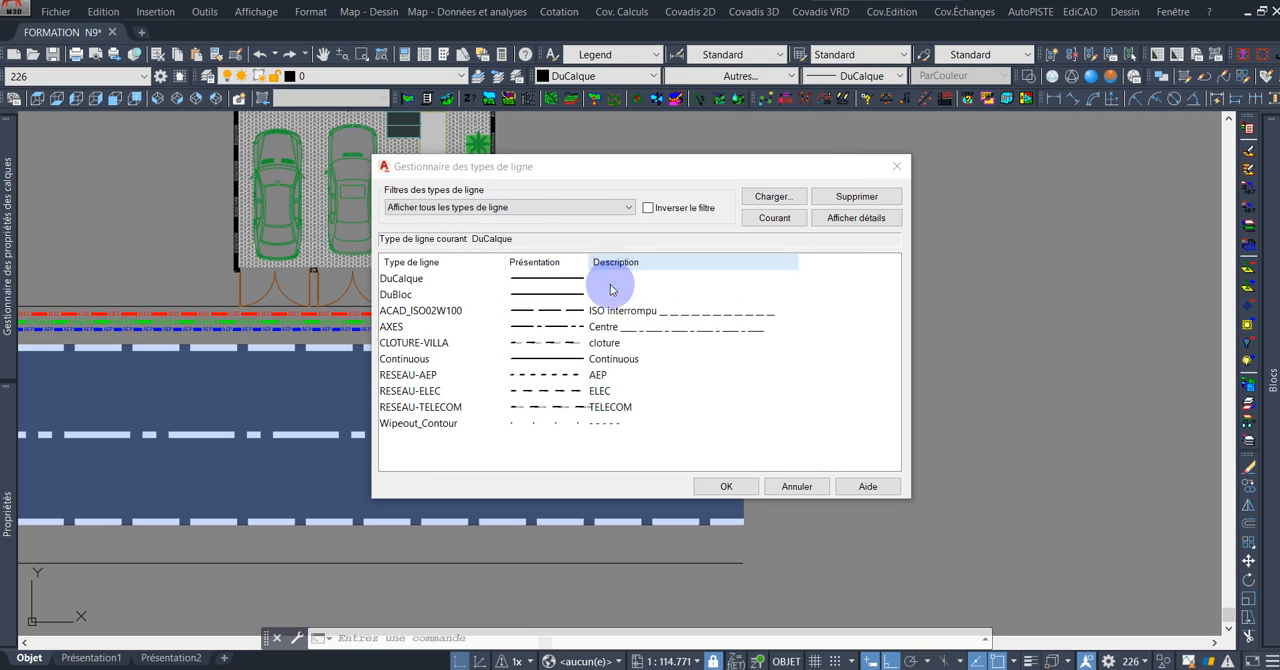
pyautogui.click(735, 487)
# Check the ELEC, TELECOM and AEP lines along the road against the linetype samples beside it.
pyautogui.scroll(-3, 822, 337)
pyautogui.scroll(5, 855, 335)
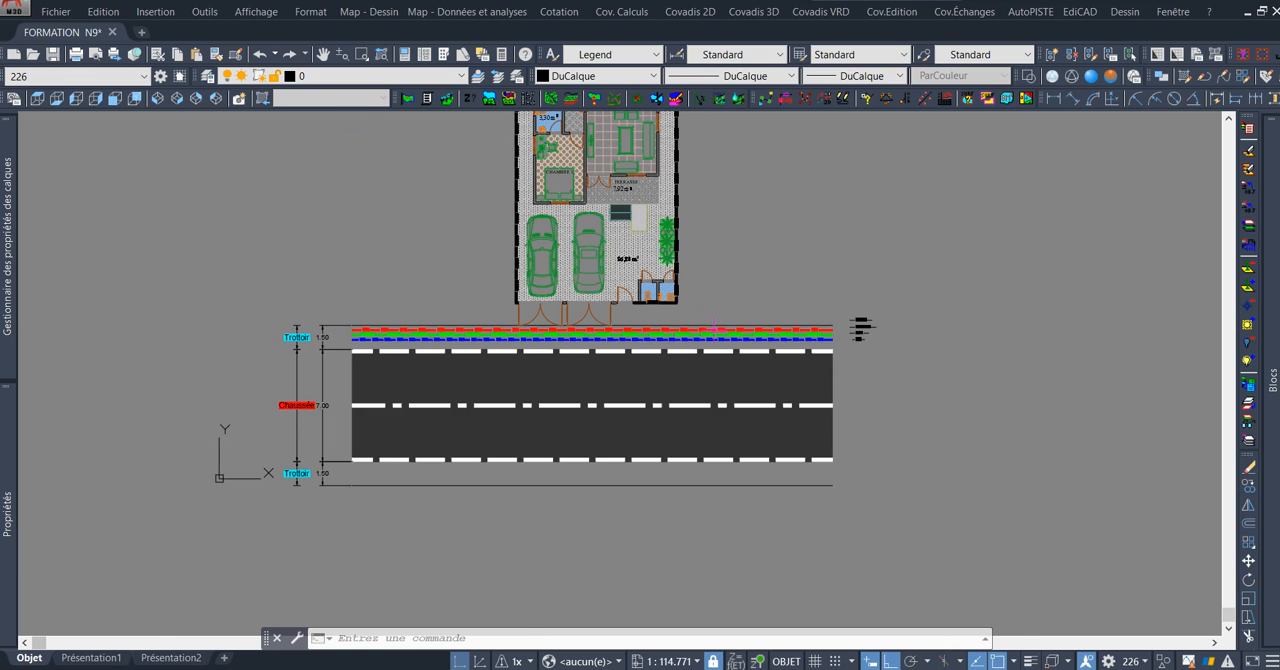
pyautogui.scroll(2, 870, 330)
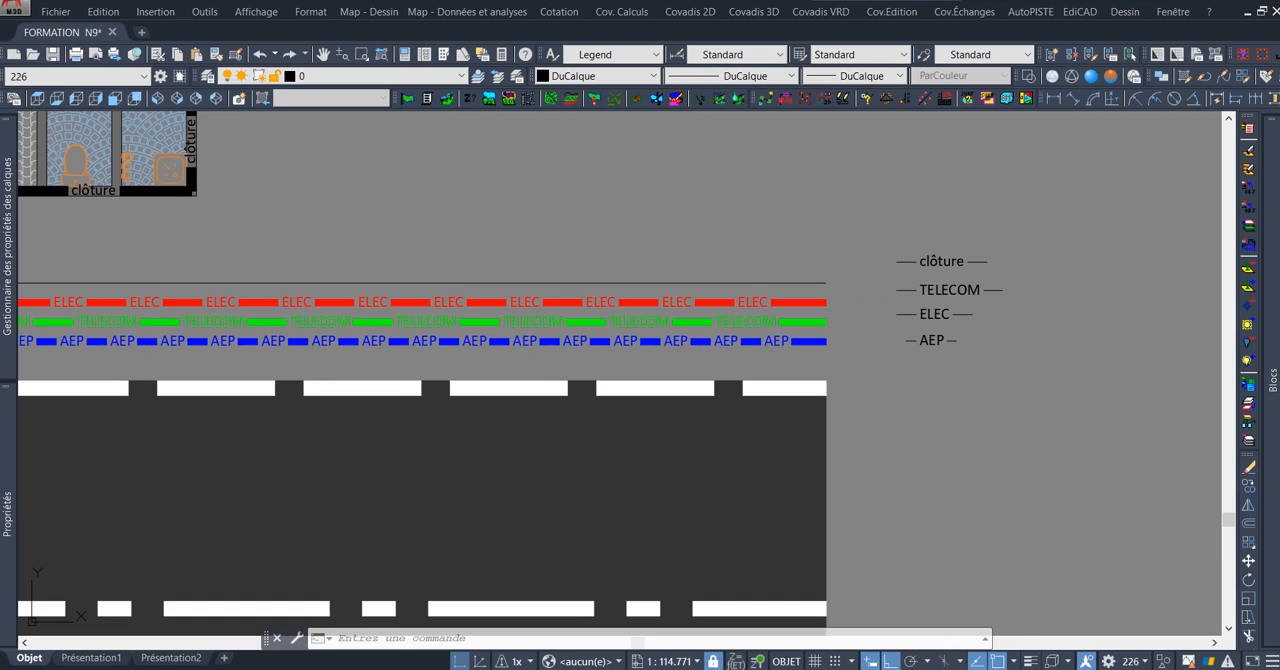
pyautogui.moveTo(861, 377); pyautogui.dragTo(874, 282, button='middle')
pyautogui.scroll(-2, 884, 297)
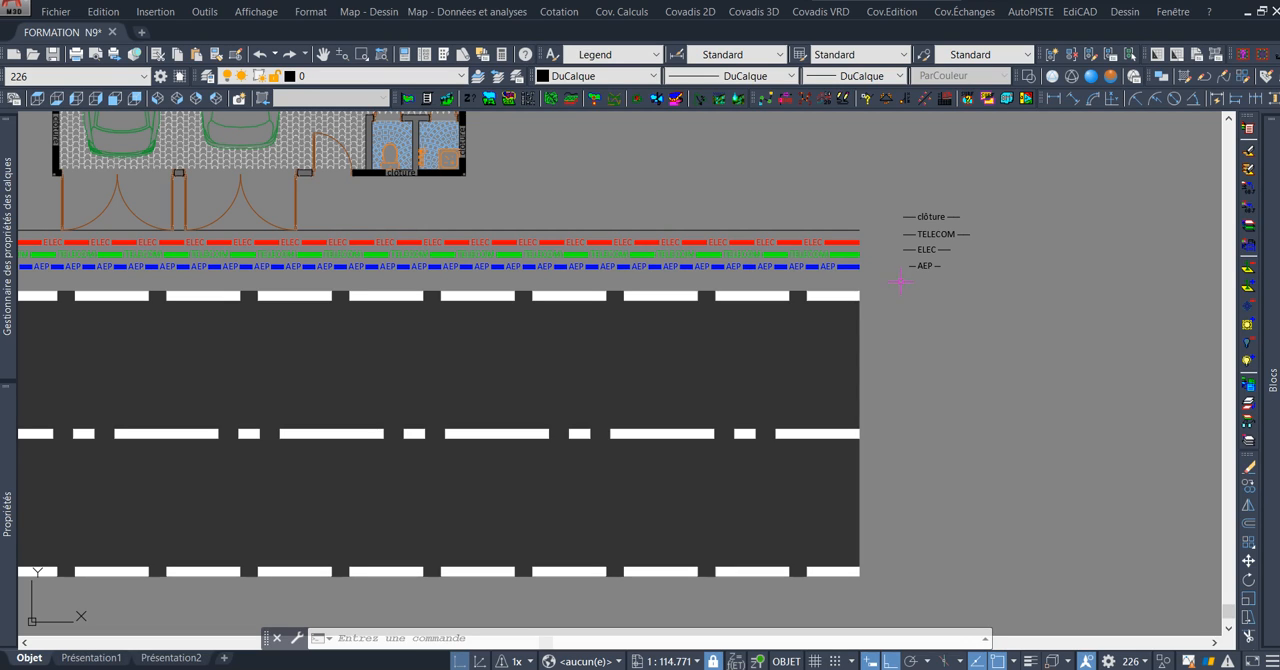
pyautogui.scroll(4, 850, 260)
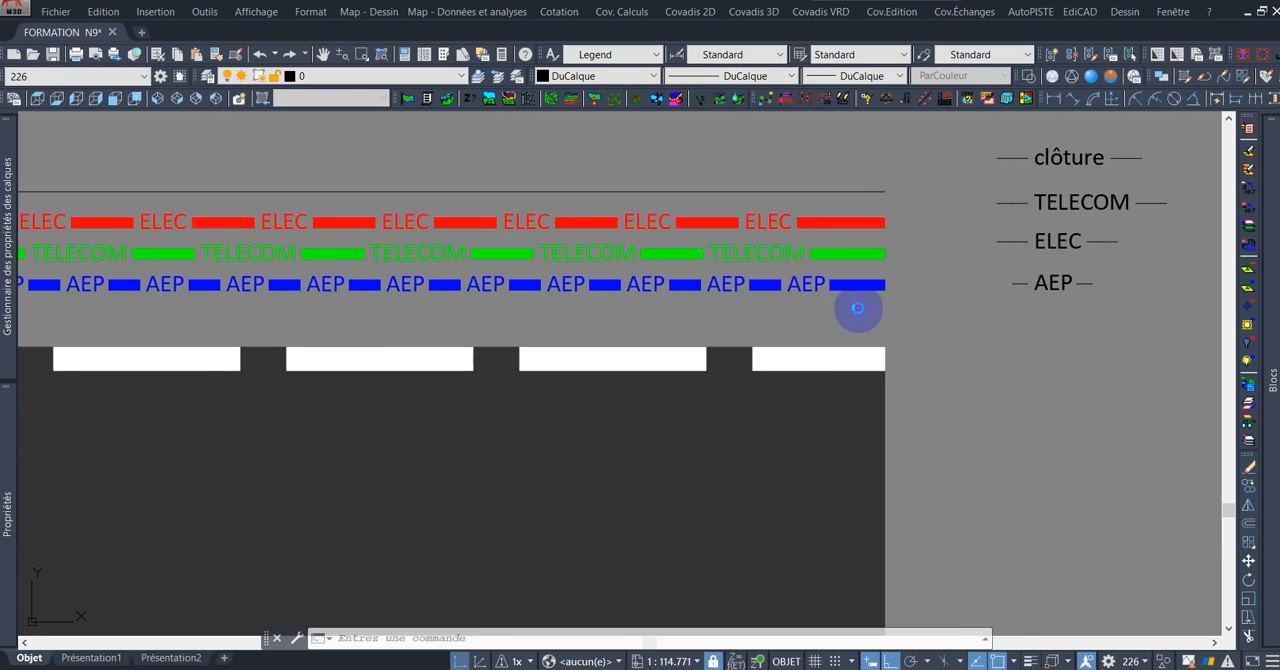
# Inspect the clôture line around the toilets and along both sides of the villa, including beside the parked cars.
pyautogui.scroll(-6, 536, 167)
pyautogui.scroll(8, 610, 236)
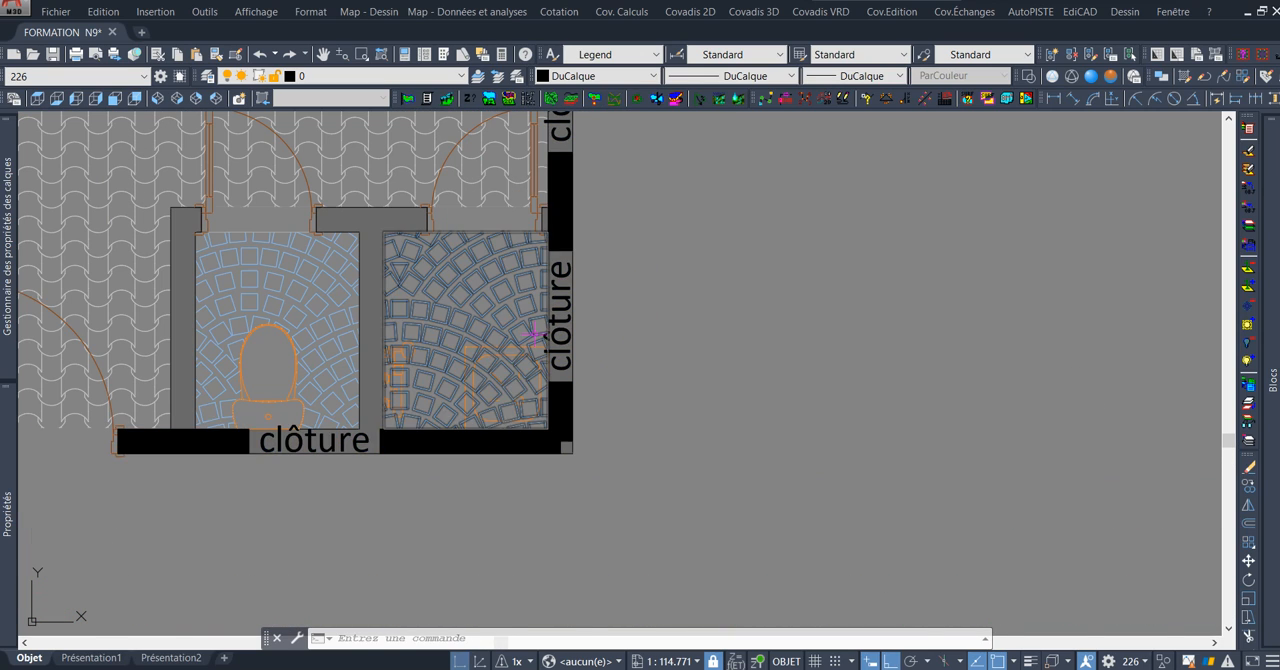
pyautogui.scroll(-2, 534, 337)
pyautogui.moveTo(611, 230)
pyautogui.mouseDown(button='middle')
pyautogui.moveTo(620, 457)
pyautogui.moveTo(617, 370)
pyautogui.moveTo(611, 426)
pyautogui.mouseUp(button='middle')
pyautogui.moveTo(600, 166); pyautogui.dragTo(590, 383, button='middle')
pyautogui.moveTo(590, 292); pyautogui.dragTo(580, 400, button='middle')
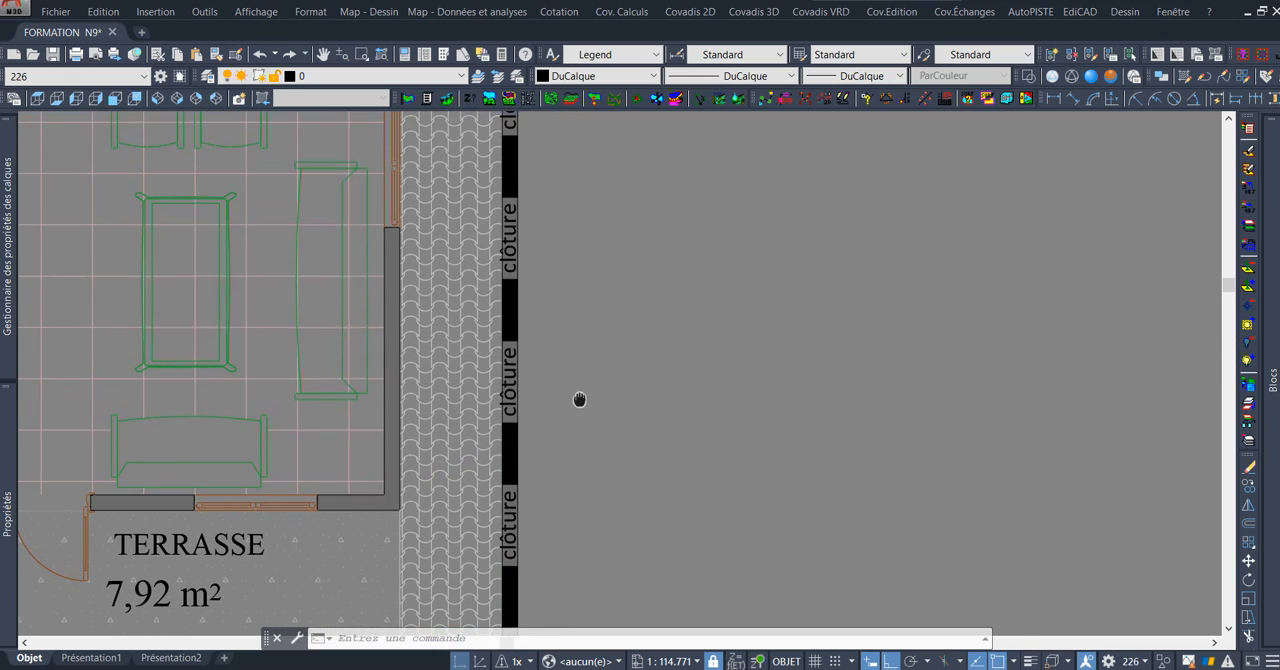
pyautogui.scroll(-8, 592, 348)
pyautogui.scroll(8, 706, 443)
pyautogui.scroll(2, 403, 370)
pyautogui.moveTo(529, 374); pyautogui.dragTo(511, 220, button='middle')
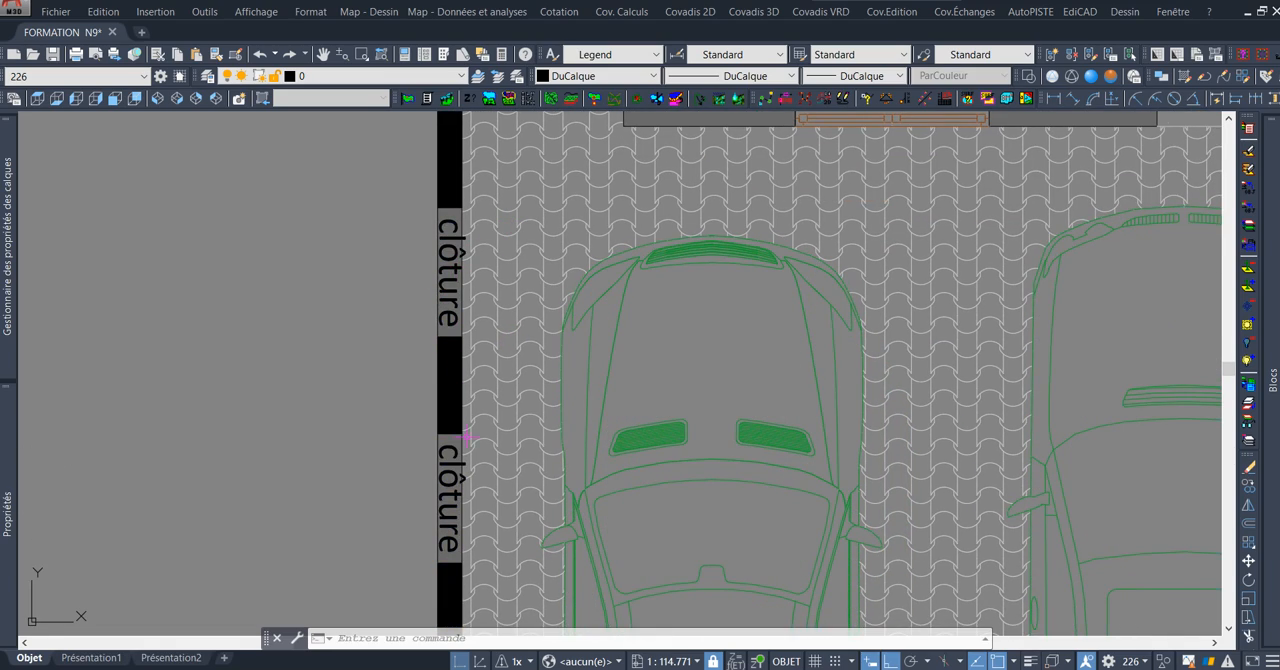
pyautogui.scroll(-6, 478, 372)
pyautogui.moveTo(839, 333)
pyautogui.mouseDown(button='middle')
pyautogui.moveTo(859, 195)
pyautogui.moveTo(896, 211)
pyautogui.moveTo(886, 249)
pyautogui.mouseUp(button='middle')
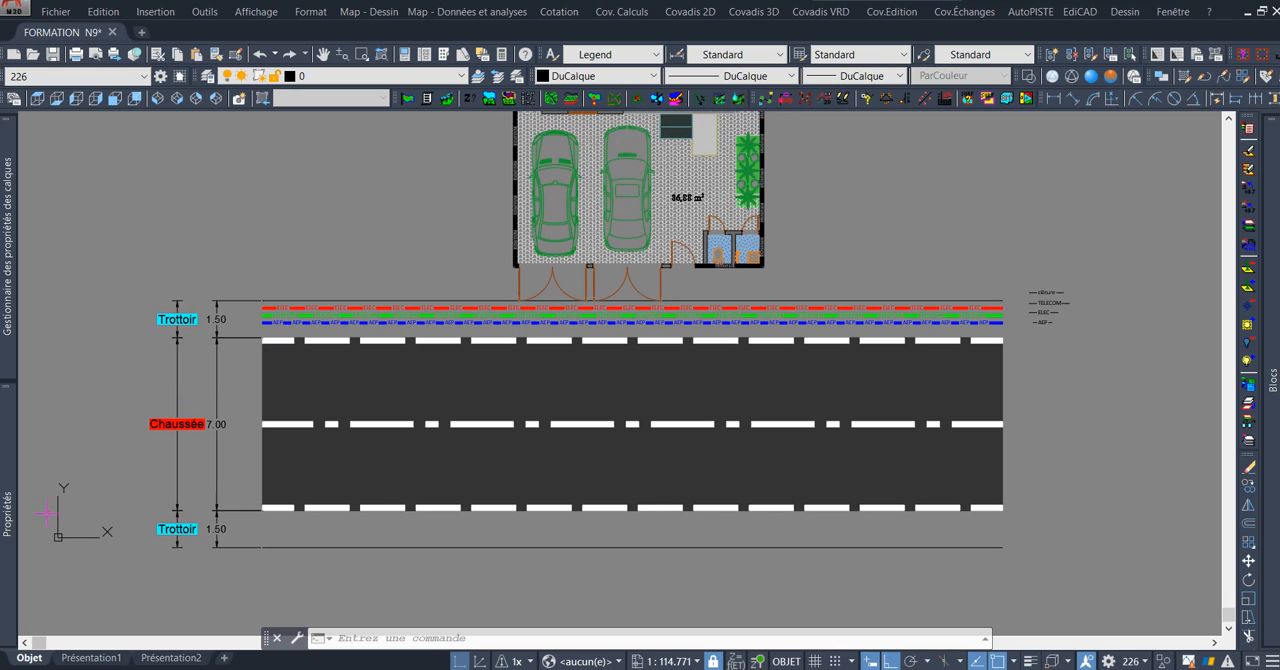
# Thaw the Trottoir - Hachure layer and examine how the network lines read over the pavement hatch.
pyautogui.moveTo(14, 345)
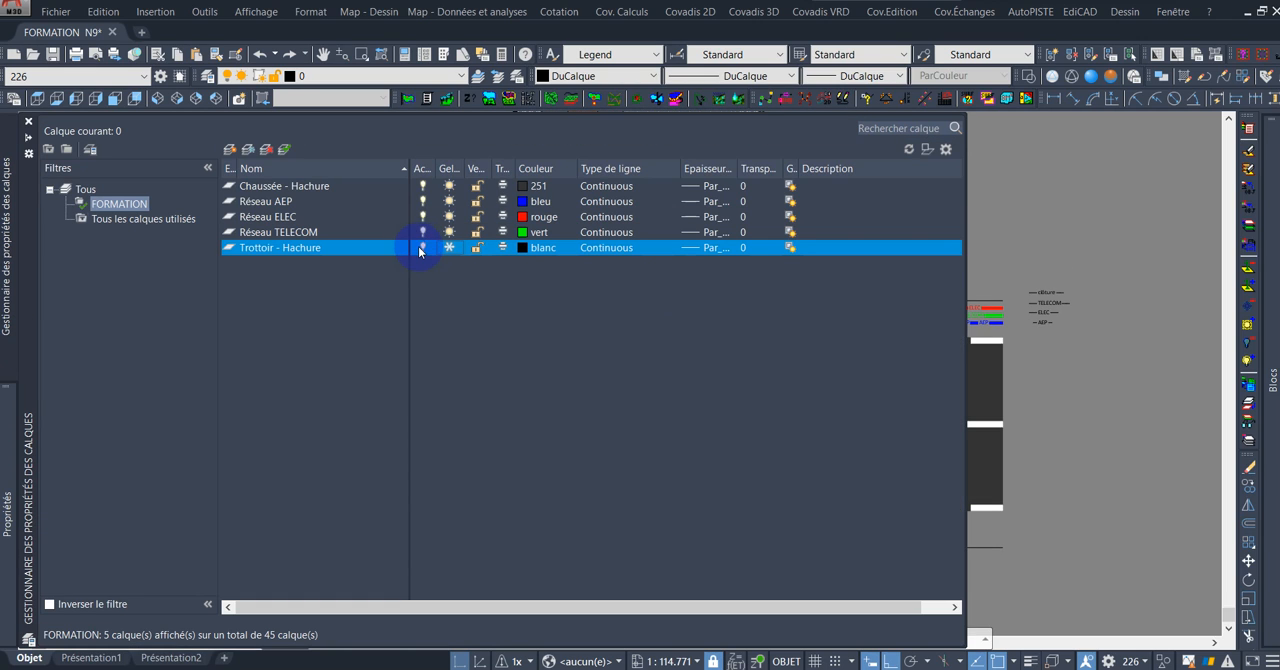
pyautogui.click(440, 250)
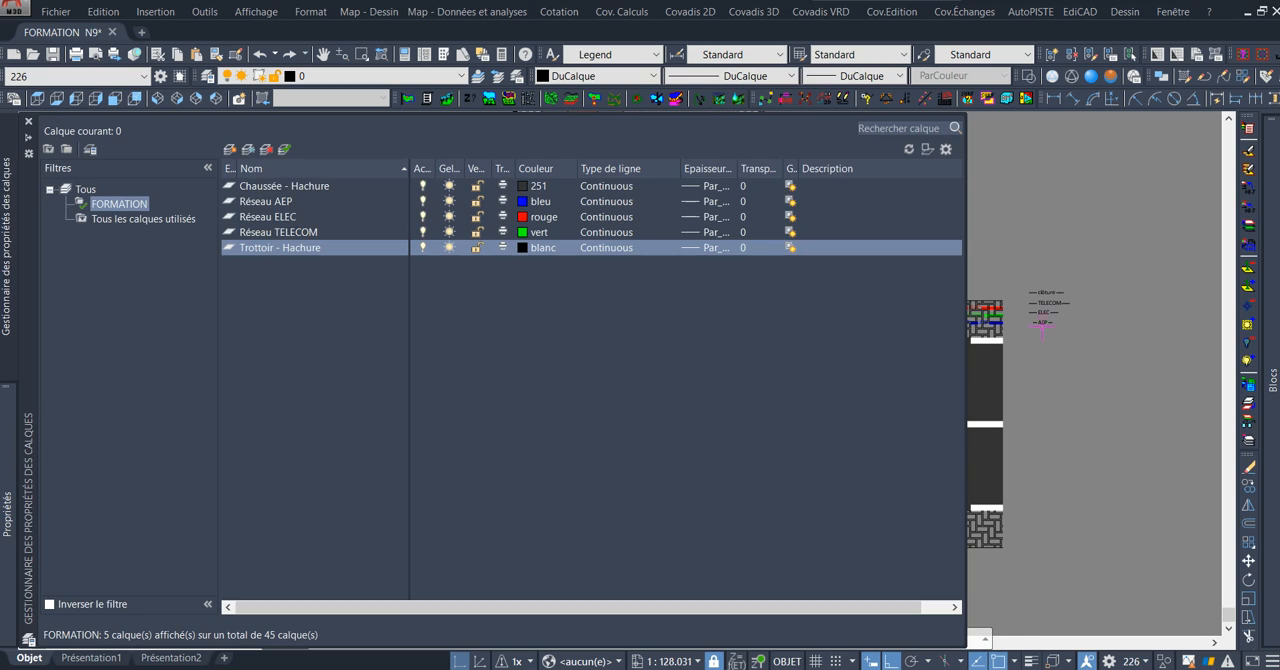
pyautogui.scroll(2, 866, 311)
pyautogui.scroll(4, 906, 325)
pyautogui.moveTo(940, 350); pyautogui.dragTo(654, 298, button='middle')
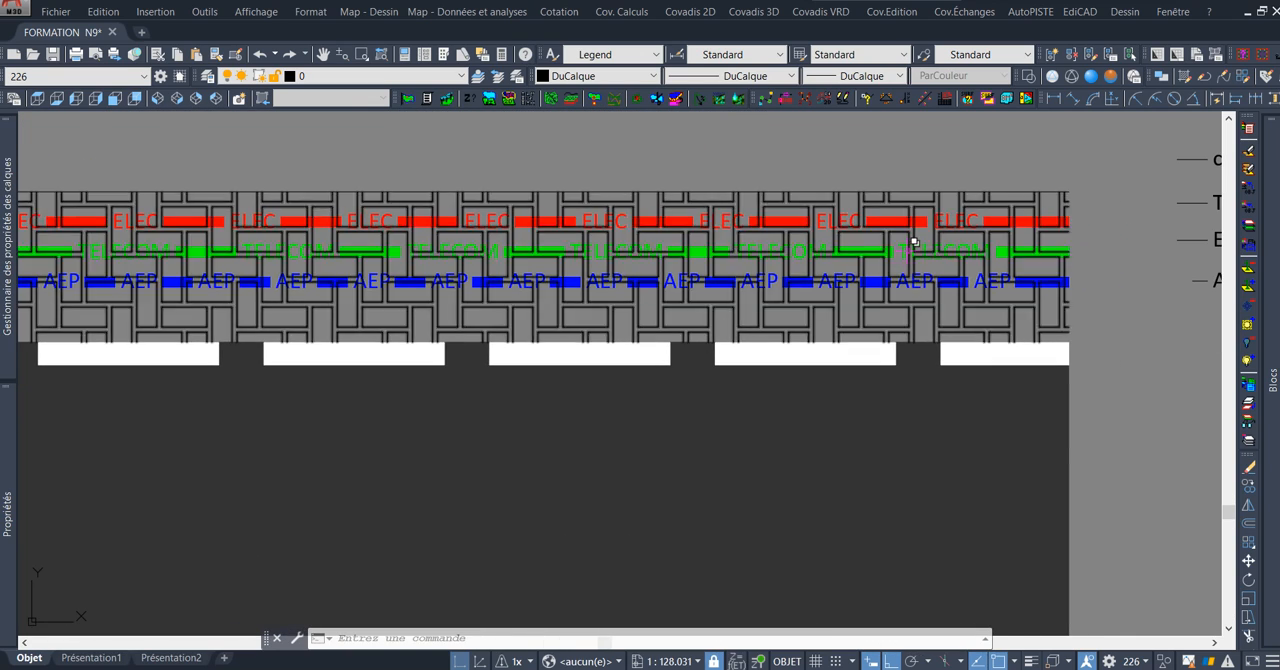
pyautogui.scroll(-2, 781, 270)
pyautogui.scroll(-4, 781, 278)
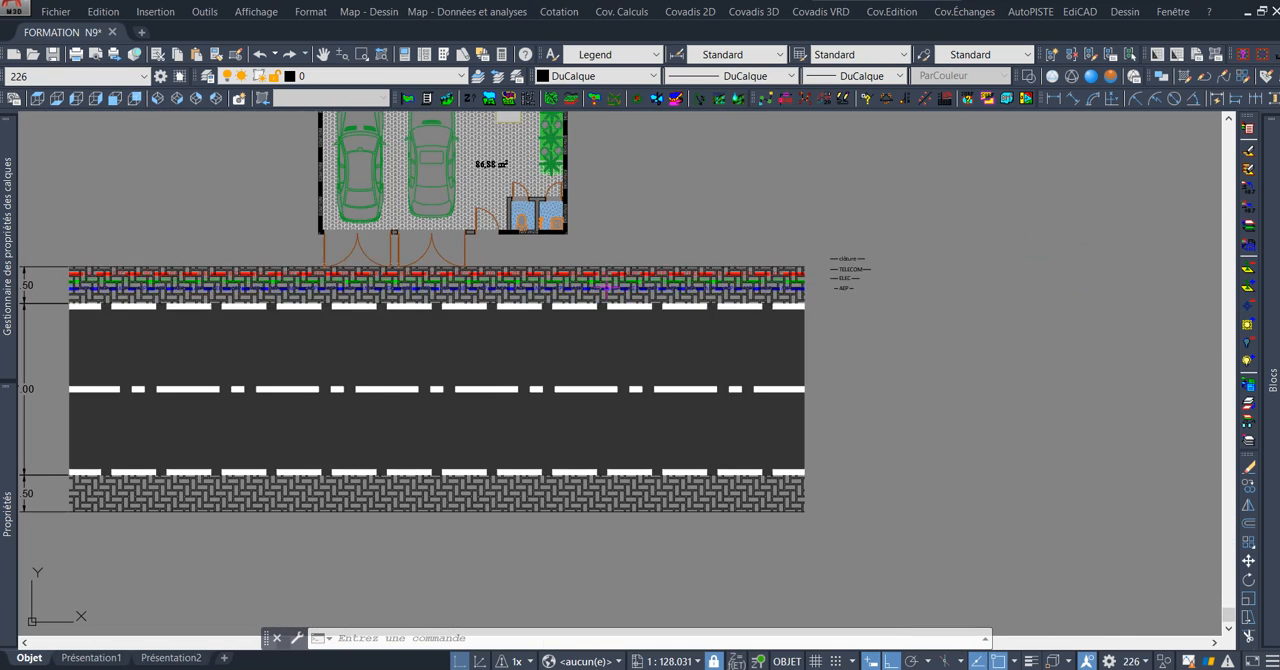
pyautogui.moveTo(781, 278)
pyautogui.mouseDown(button='middle')
pyautogui.moveTo(680, 290)
pyautogui.moveTo(774, 284)
pyautogui.mouseUp(button='middle')
pyautogui.scroll(6, 983, 270)
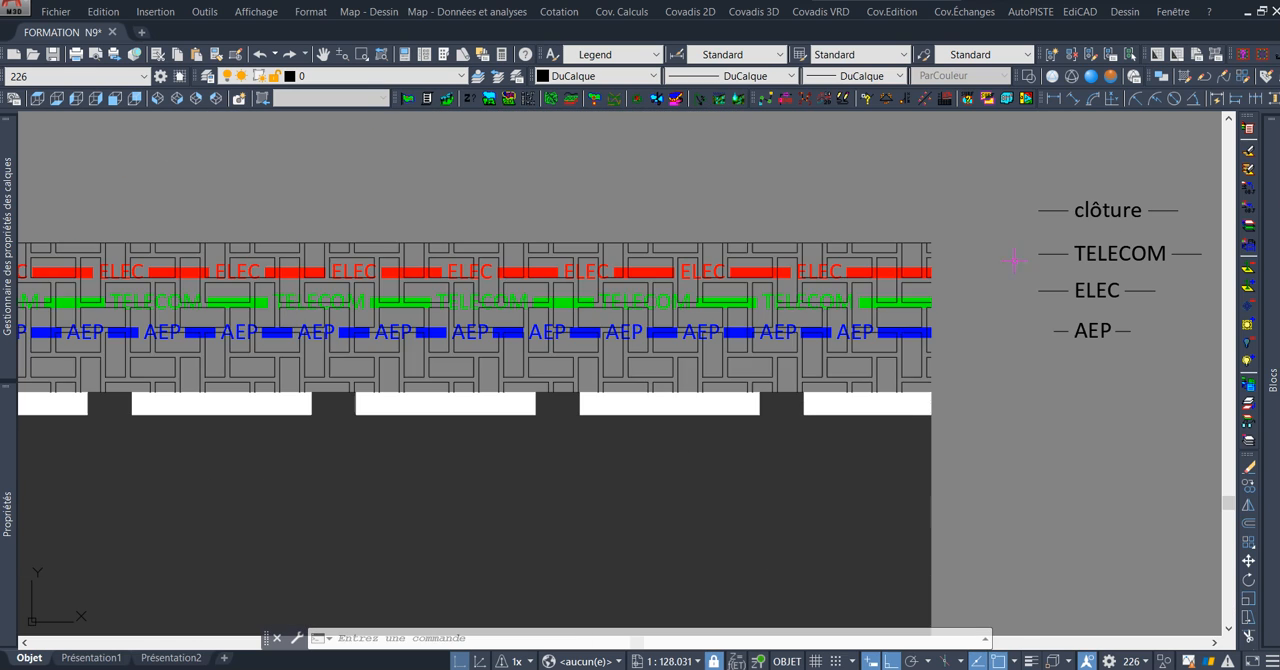
pyautogui.scroll(-2, 960, 335)
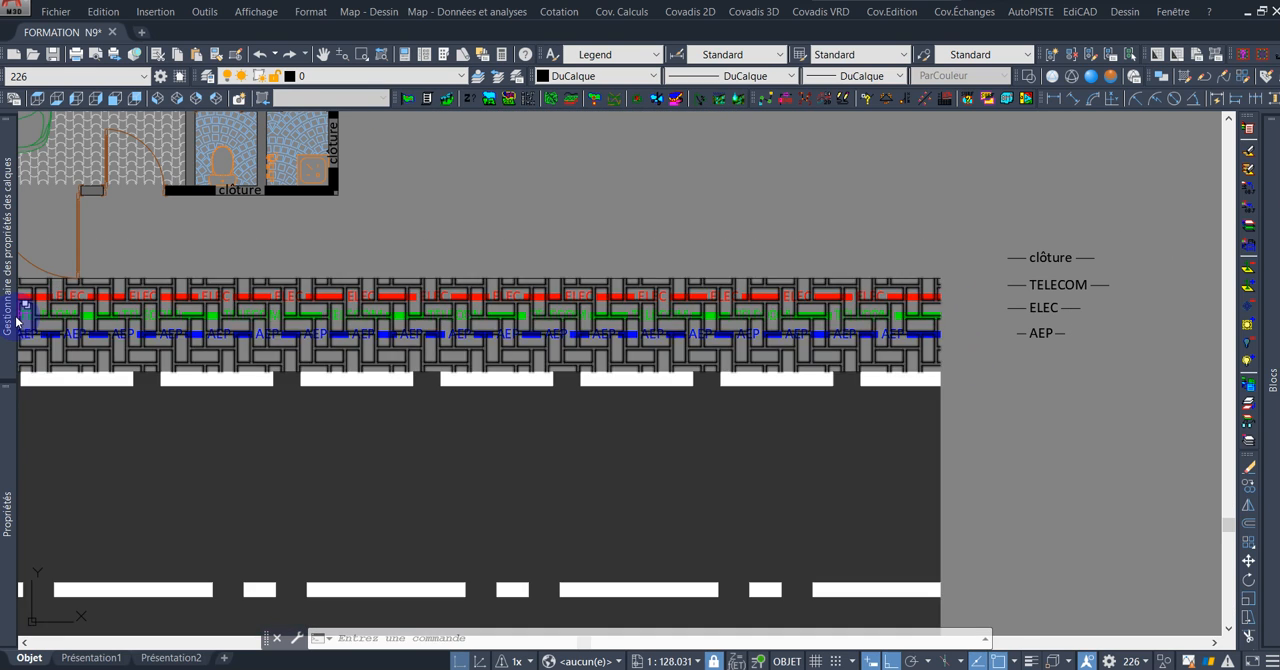
# Freeze the Trottoir - Hachure layer and recheck the network lines without the pavement hatch.
pyautogui.moveTo(8, 310)
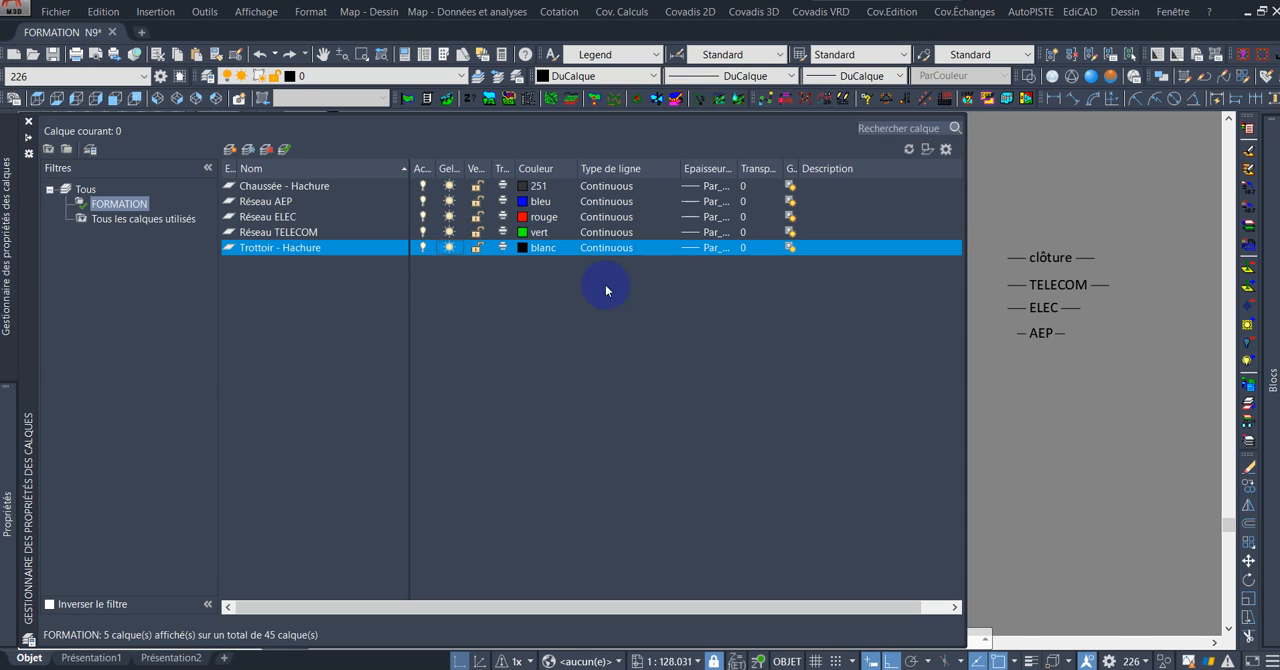
pyautogui.click(424, 248)
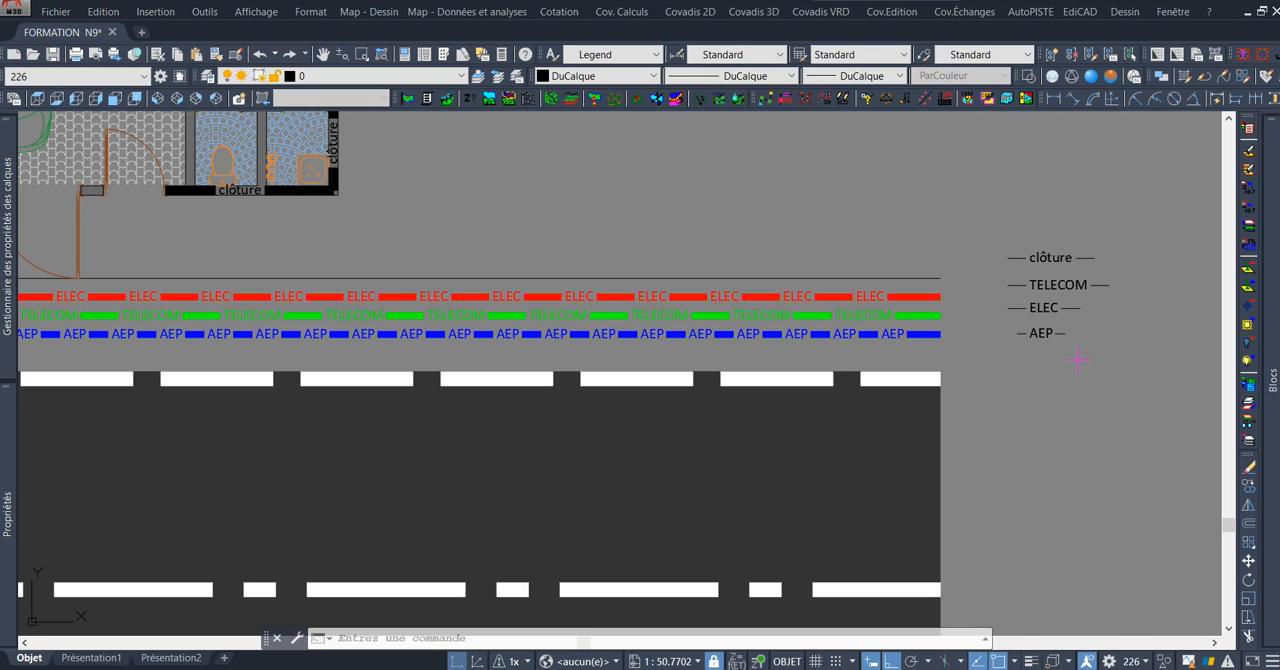
pyautogui.moveTo(940, 347); pyautogui.dragTo(1023, 370, button='middle')
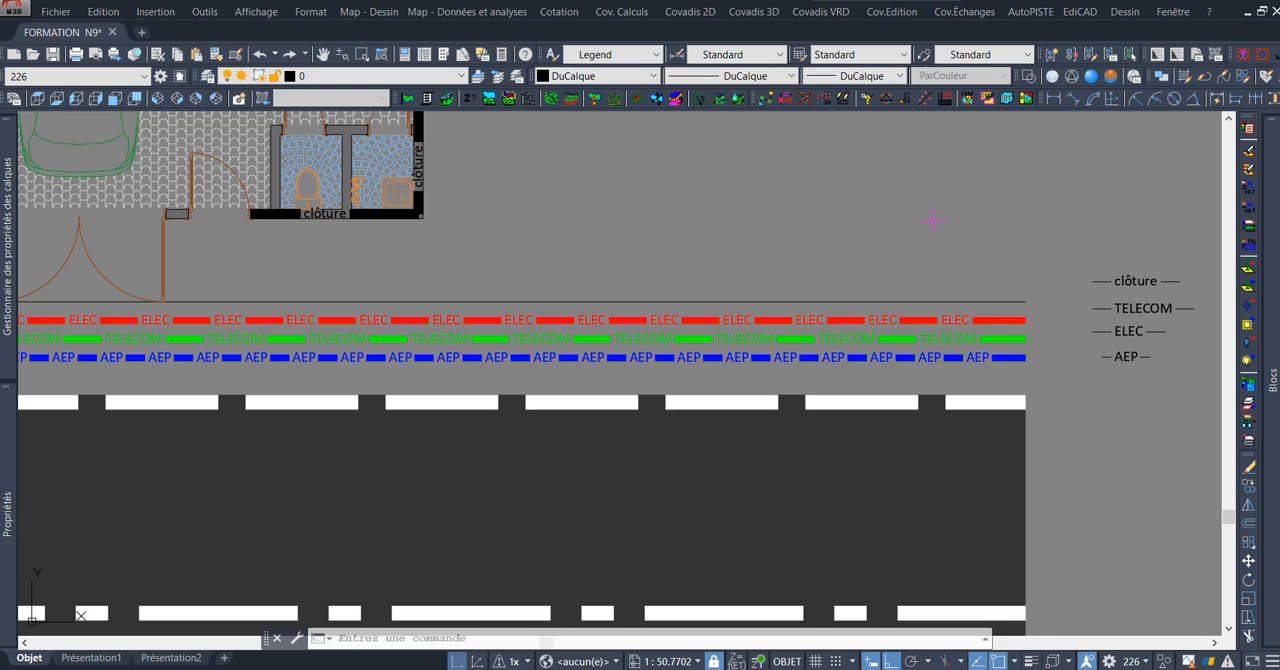
# Start the MKLTYPE command for creating a linetype.
pyautogui.write('MKLTYPE')
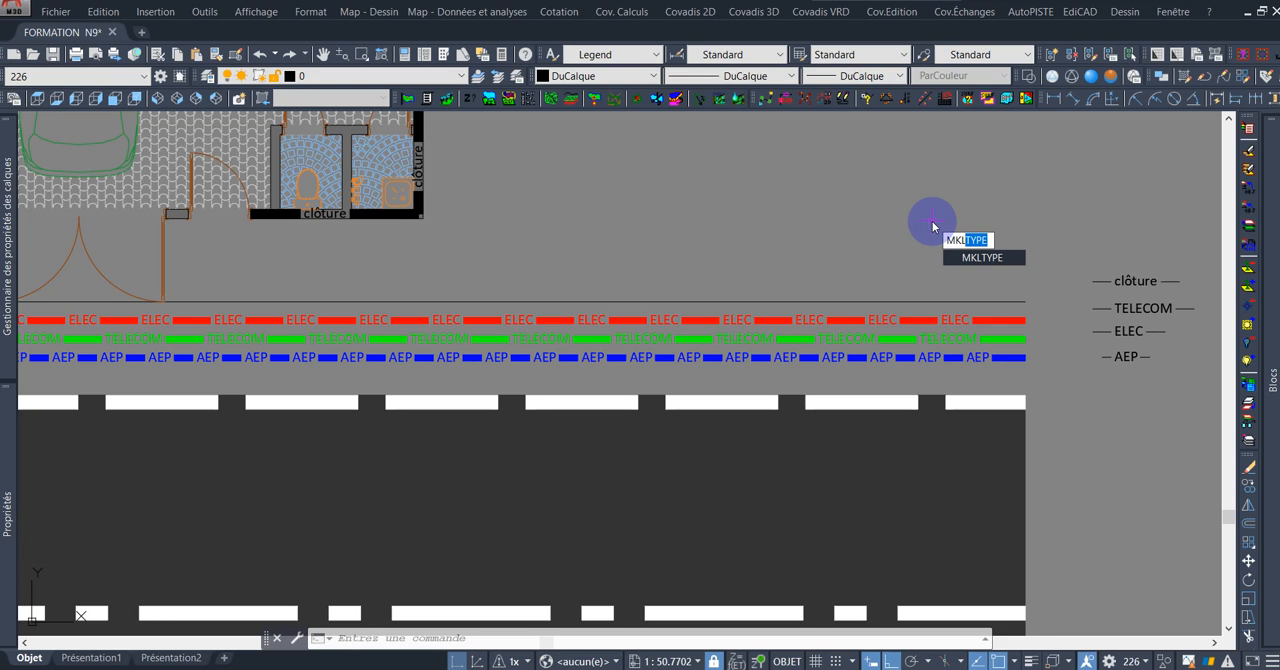